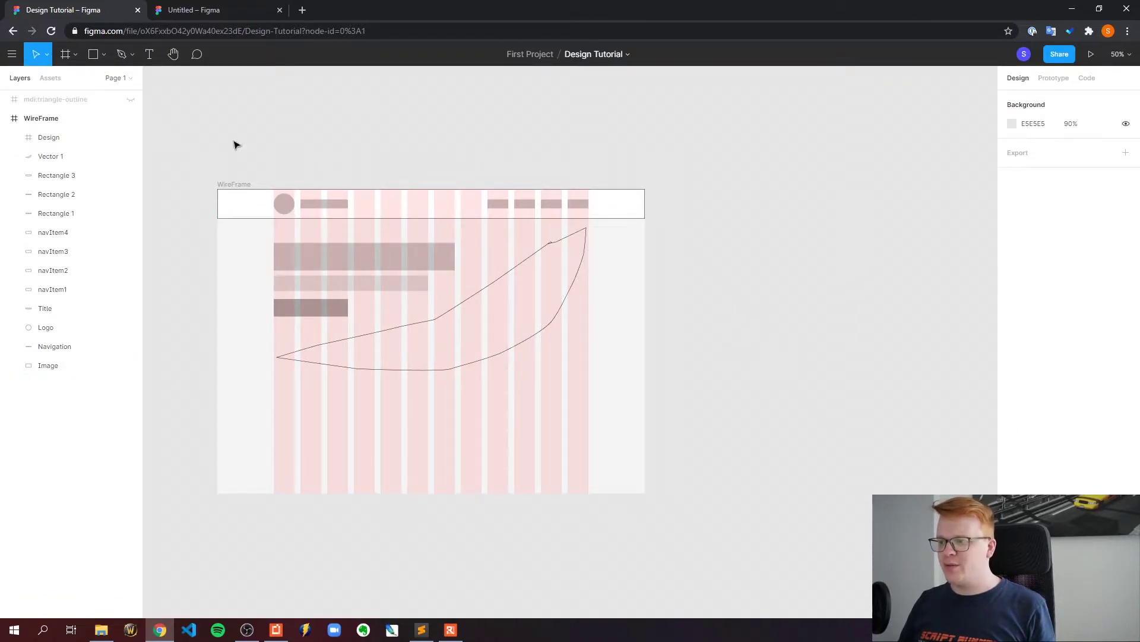
Step: Duplicate the WireFrame frame and place the copy beside the original
left_click(70, 59)
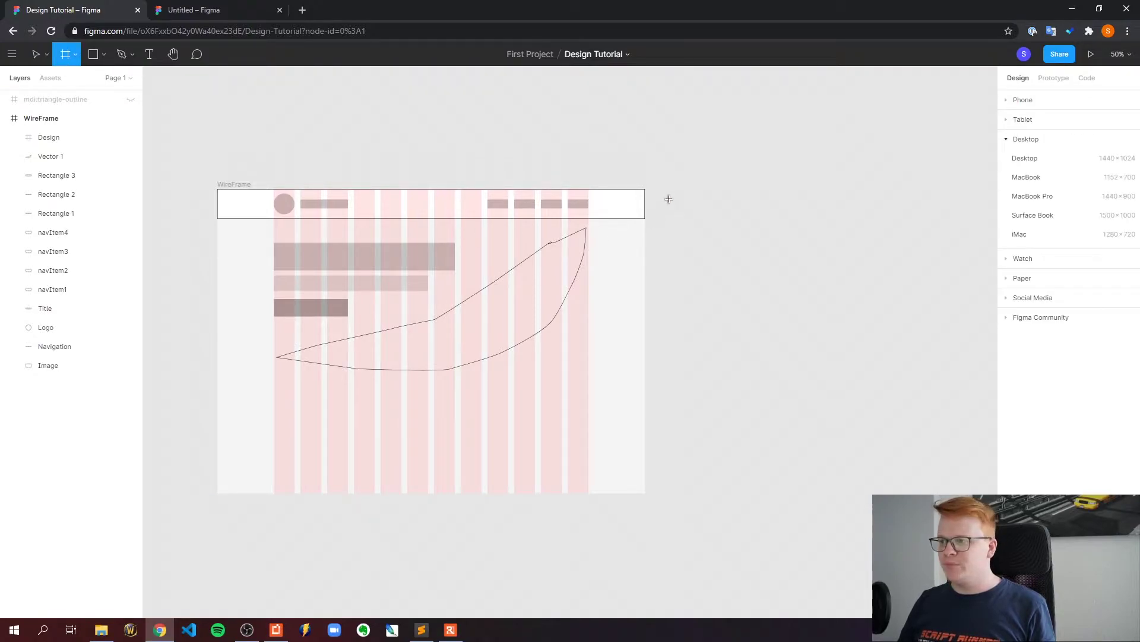
key("v")
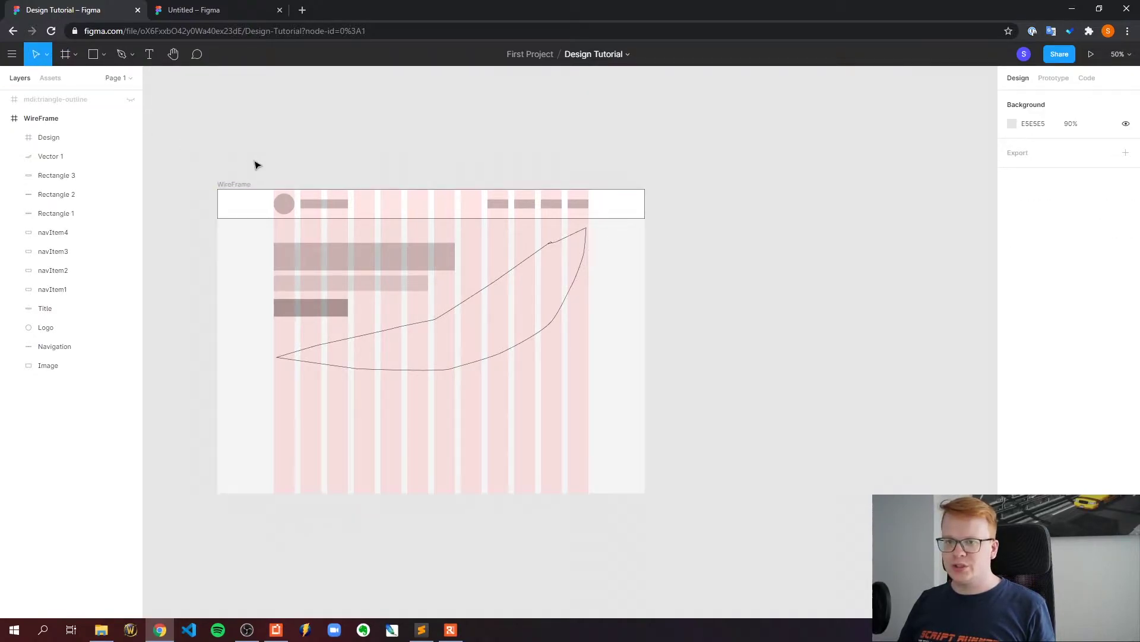
left_click(244, 184)
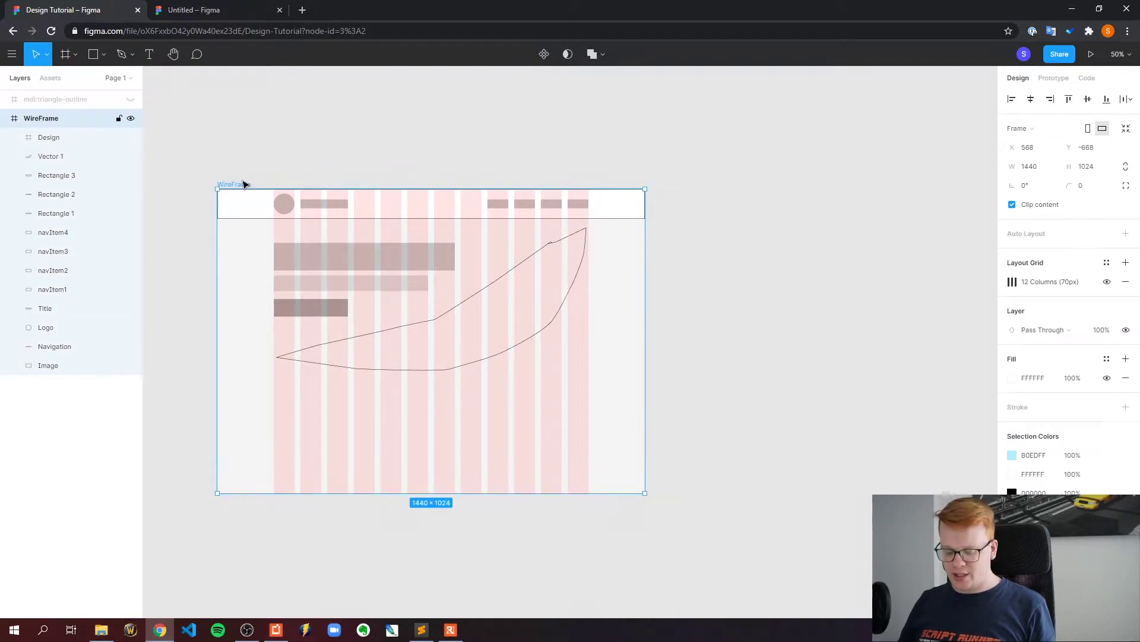
key("ctrl+c")
left_click(416, 148)
key("ctrl+v")
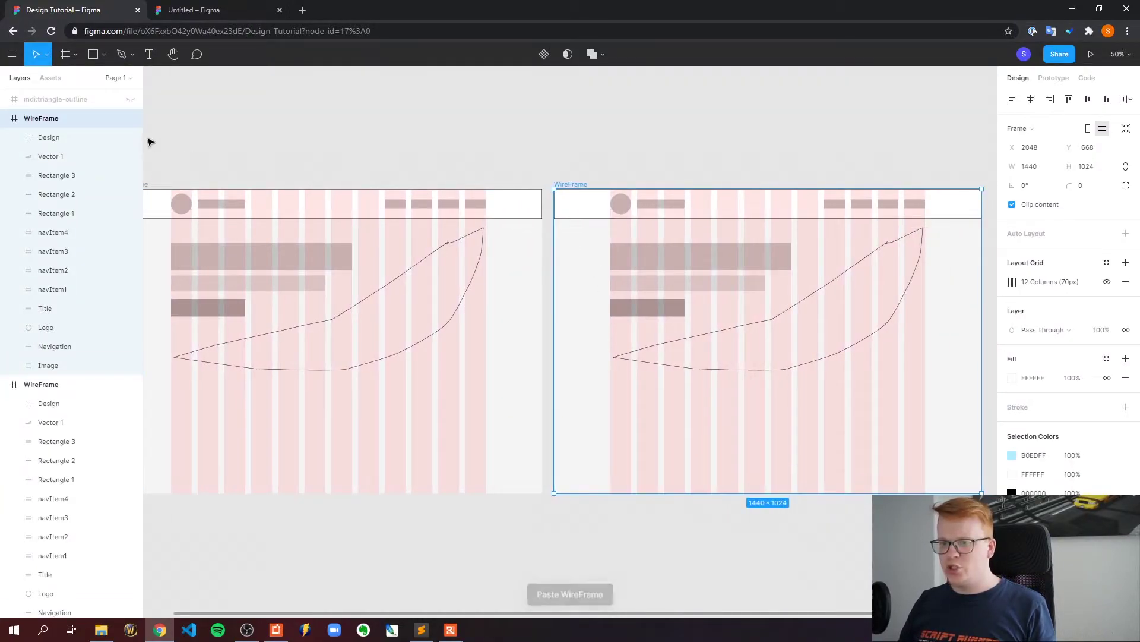
Step: Rename the copied frame as "Design Screen"
left_click(5, 384)
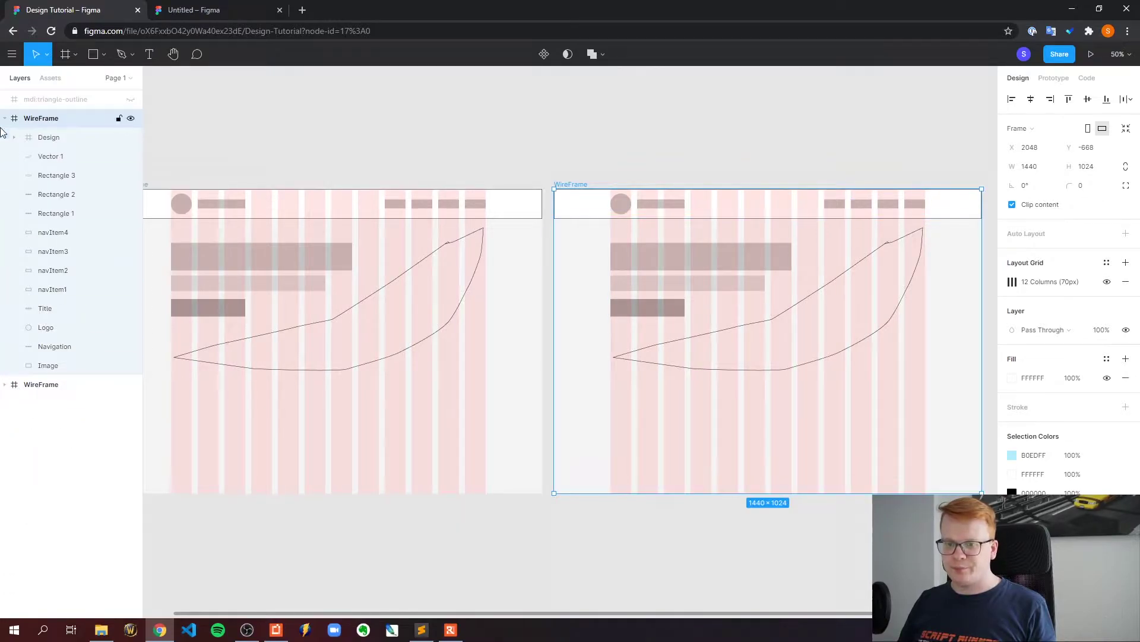
double_click(35, 121)
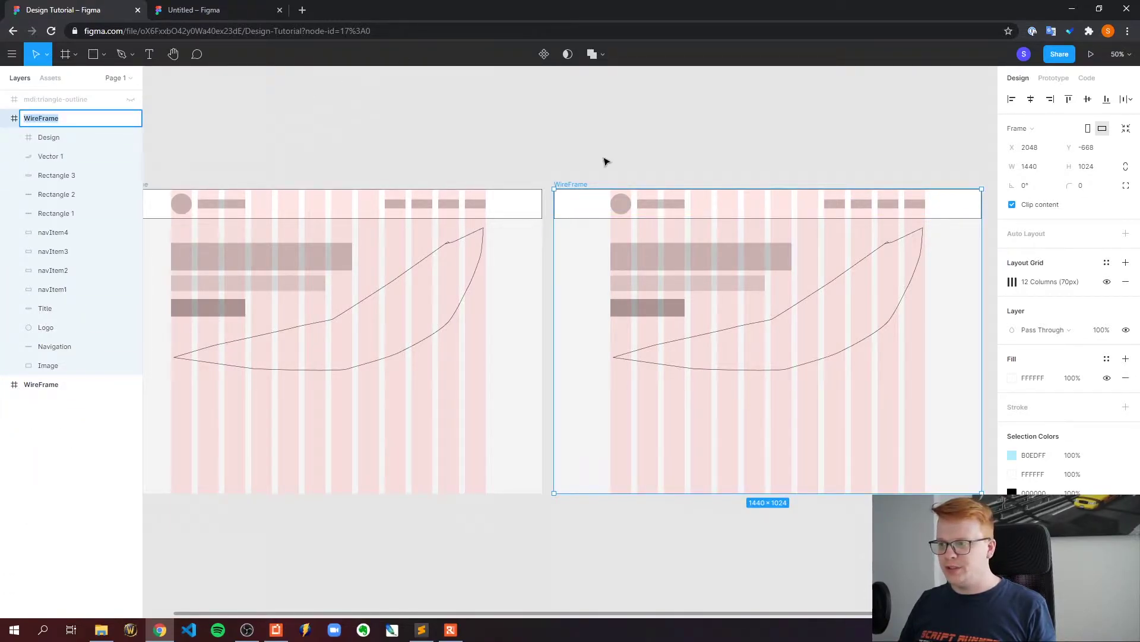
type("Desig")
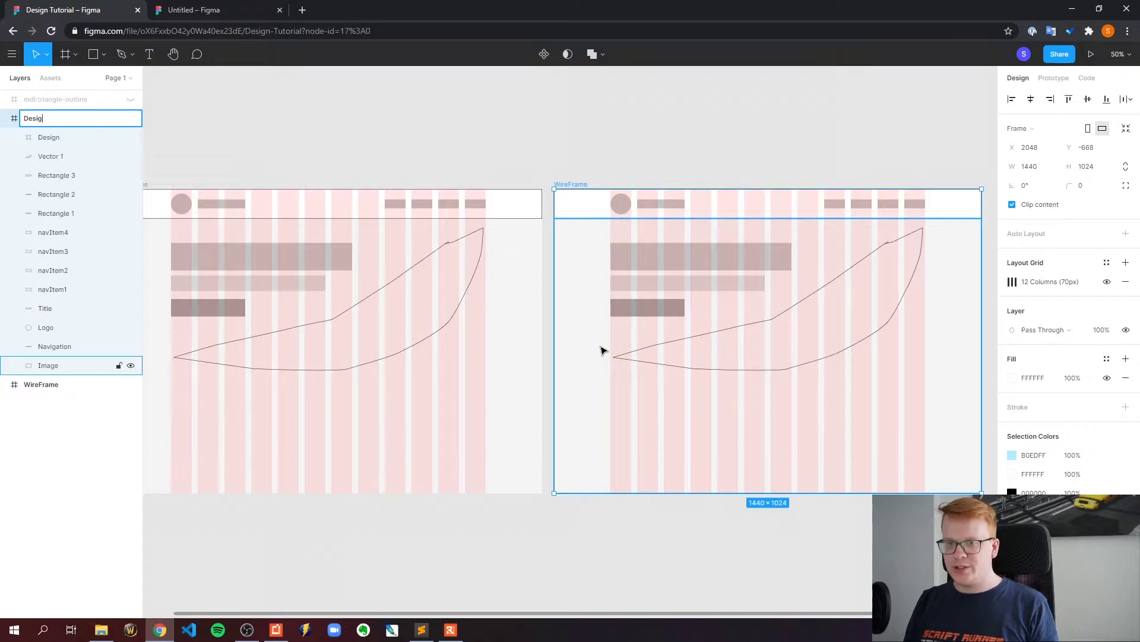
type("n Scre")
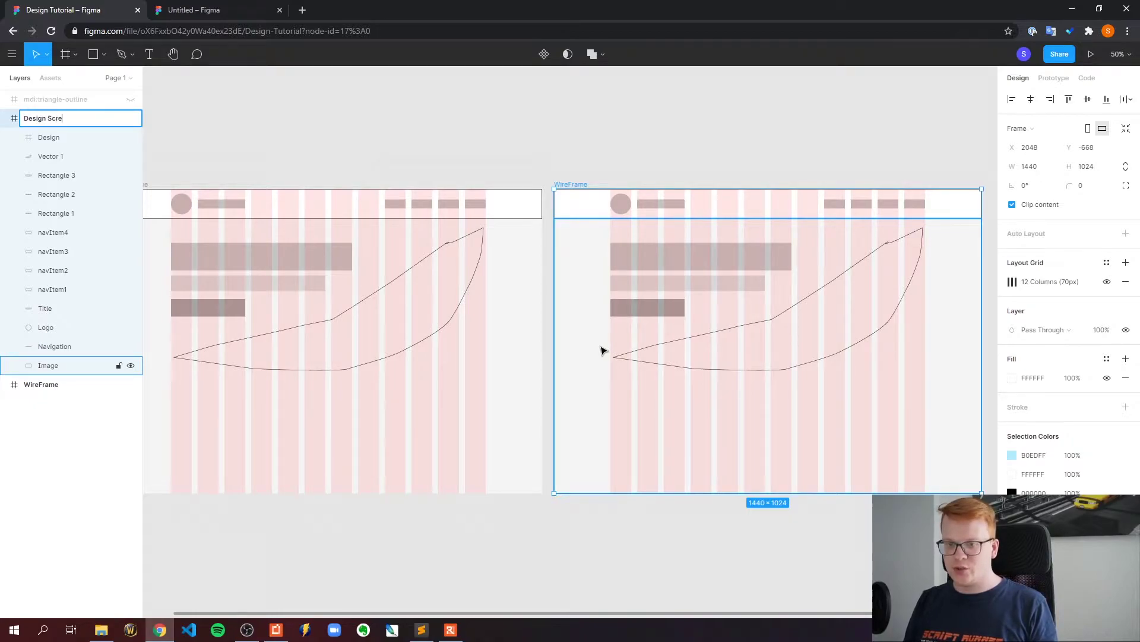
type("en")
key("Return")
Step: Delete all the copied wireframe shapes from the Design Screen frame, keeping its column grid
left_click_drag(556, 120, 849, 491)
key("Delete")
Step: Examine the navigation bar, logo and title placeholders in the WireFrame frame
scroll(818, 483, "up", 3)
scroll(688, 332, "down", 2)
scroll(164, 206, "up", 2)
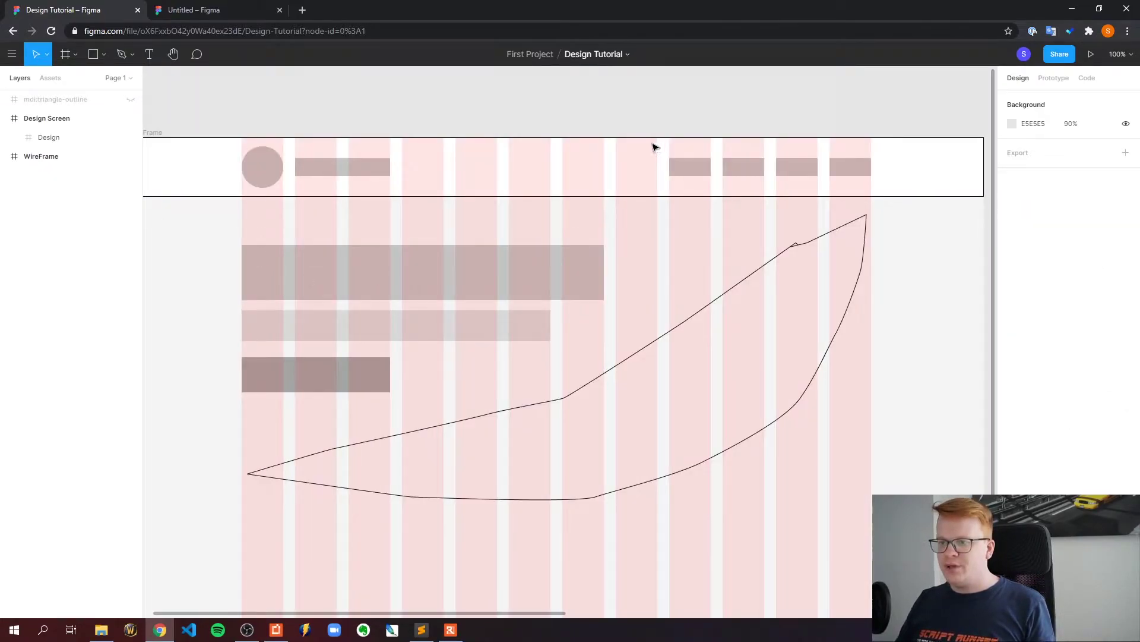
left_click(512, 143)
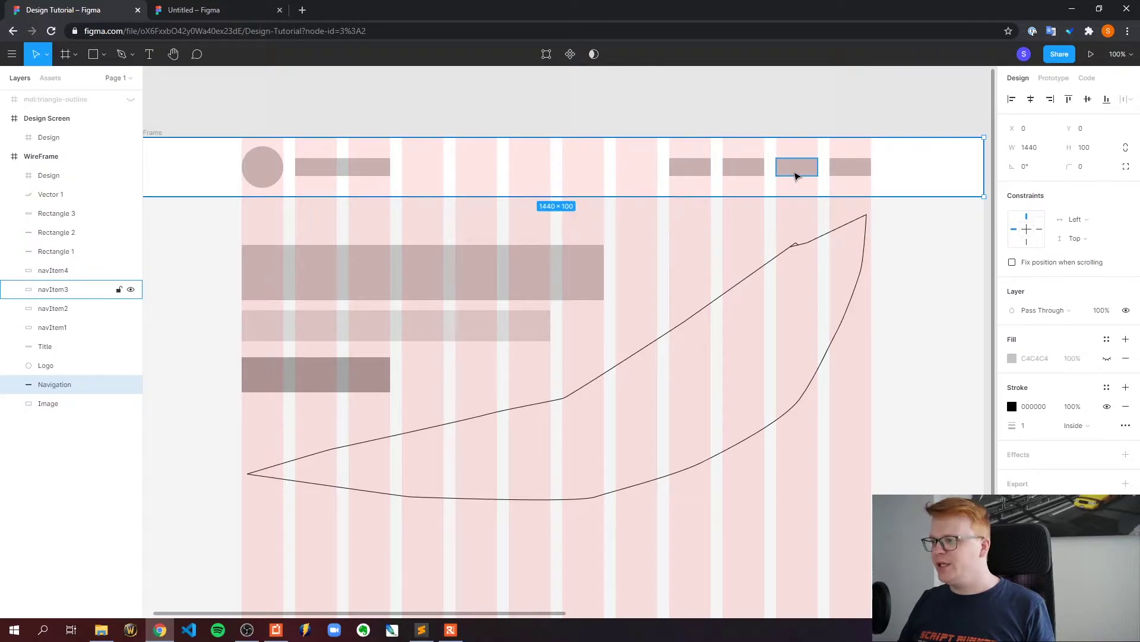
left_click(266, 180)
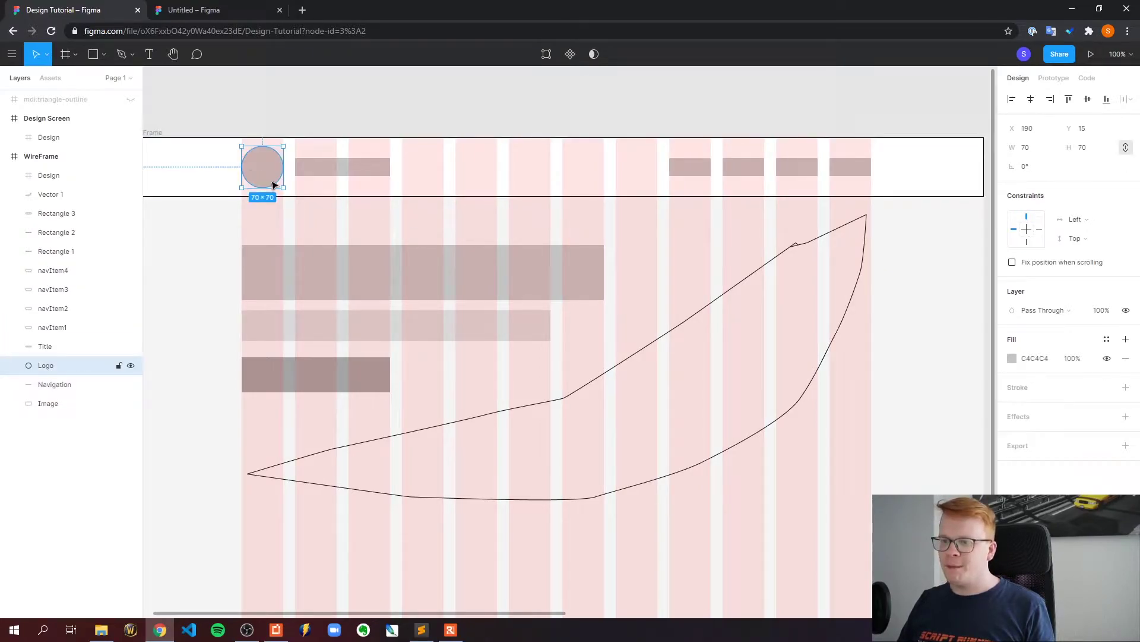
left_click(333, 169)
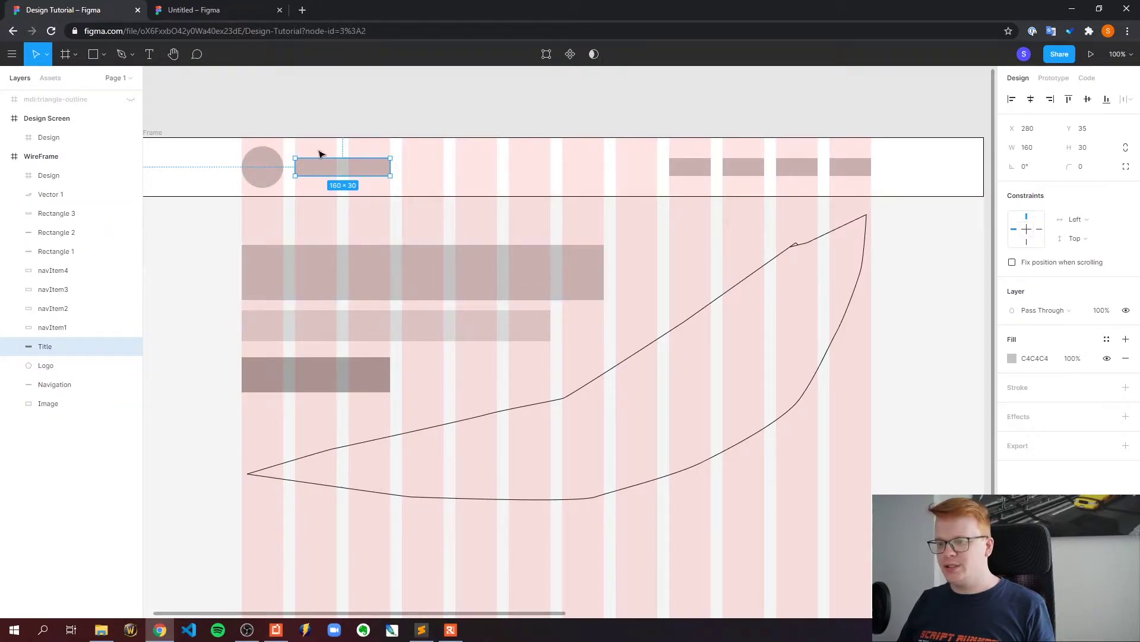
Step: Draw a 1440 × 100 navigation bar rectangle across the top edge of the Design Screen frame and open its fill colour settings
left_click_drag(414, 612, 834, 627)
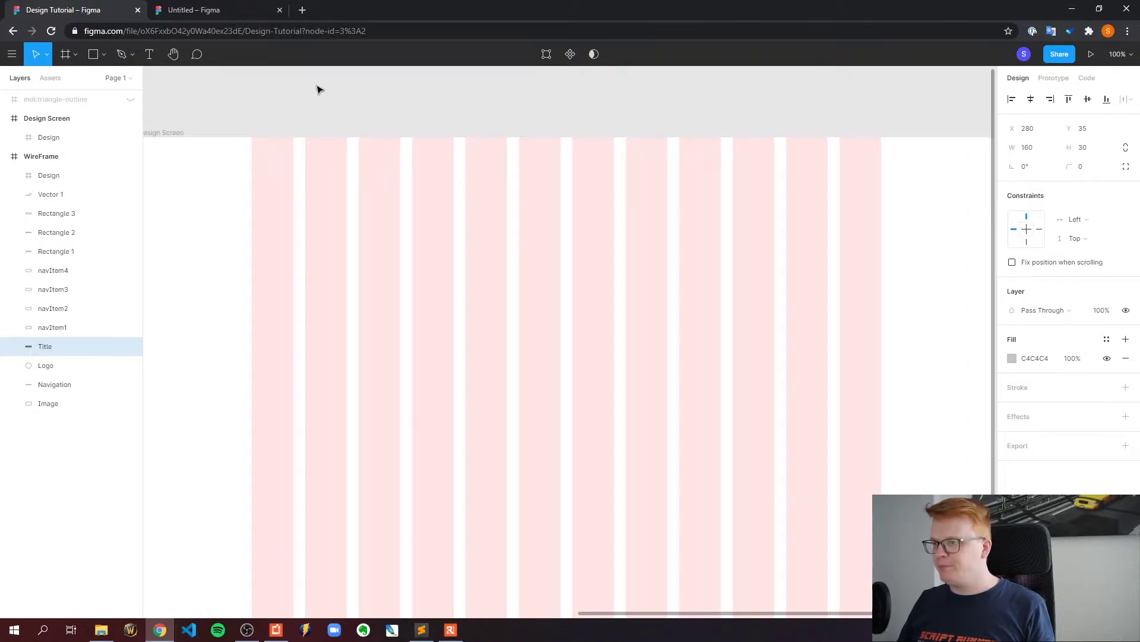
left_click(1118, 54)
left_click(1028, 172)
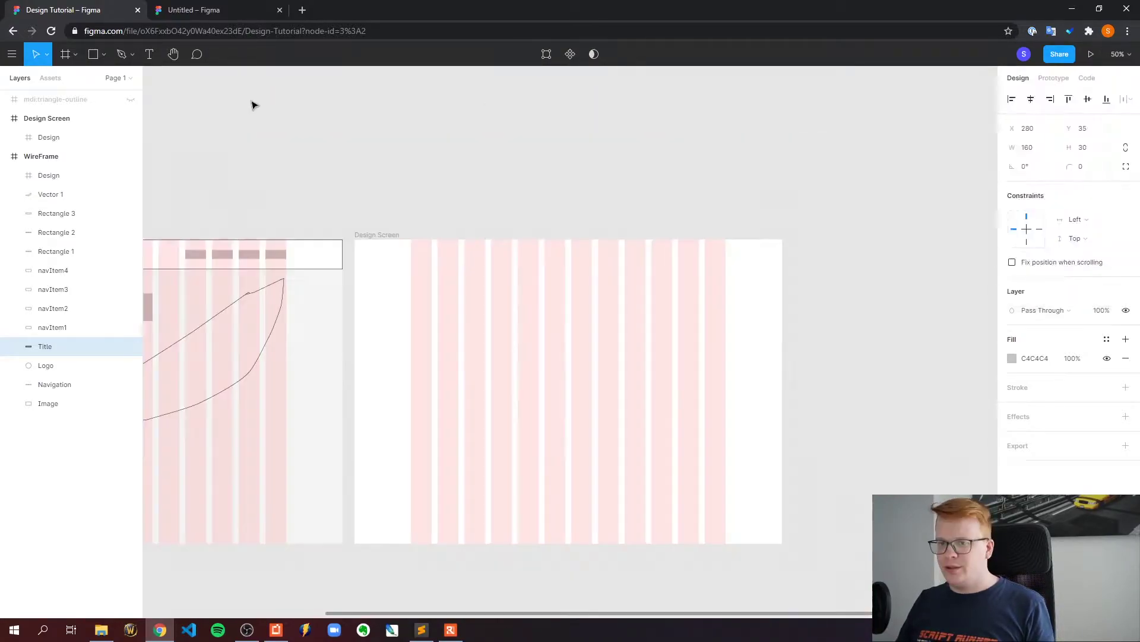
left_click(255, 104)
left_click(92, 54)
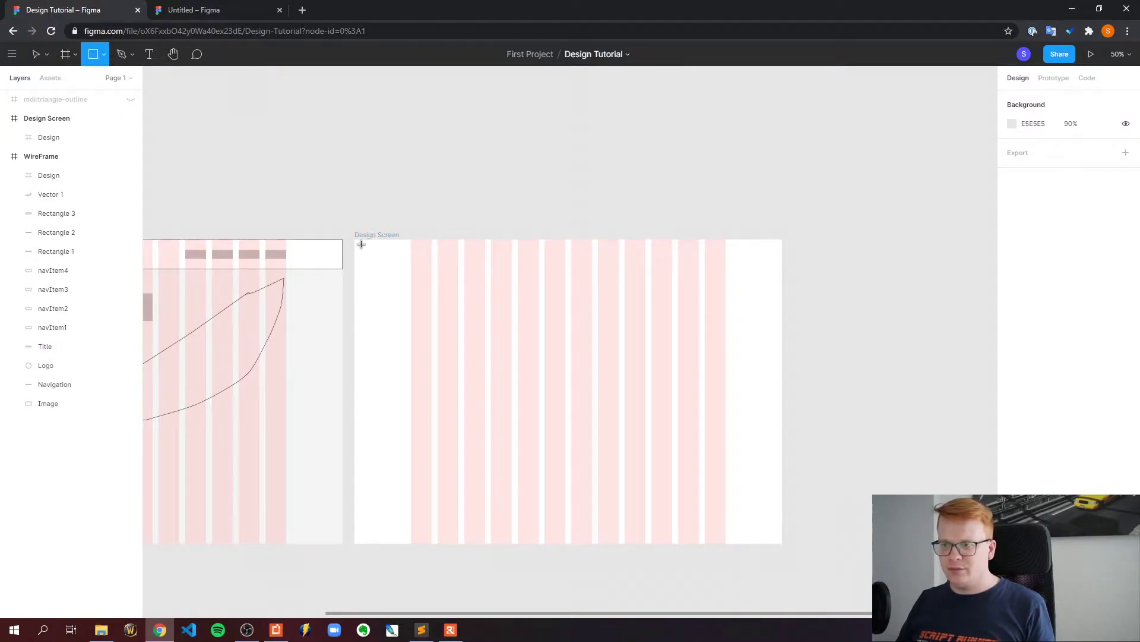
mouse_move(352, 239)
left_mouse_down()
mouse_move(609, 274)
mouse_move(782, 269)
left_mouse_up()
key("Escape")
left_click(741, 252)
left_click(1012, 358)
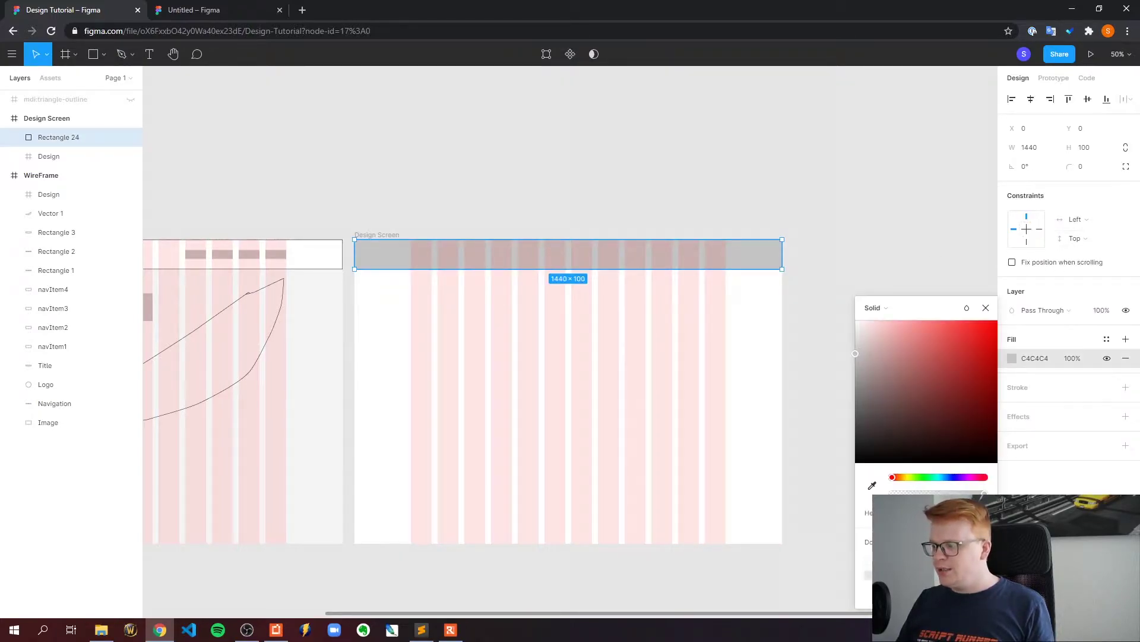
left_click(869, 208)
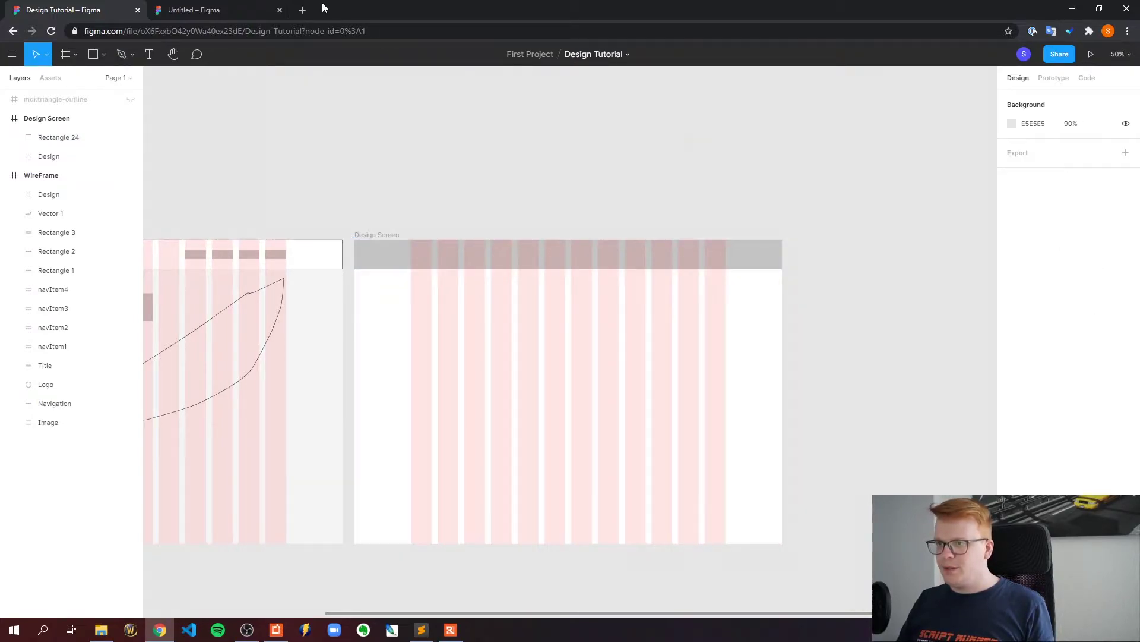
Step: Search the web for "color scheme" in a new browser tab and open the Coolors palette generator
left_click(303, 9)
type("color")
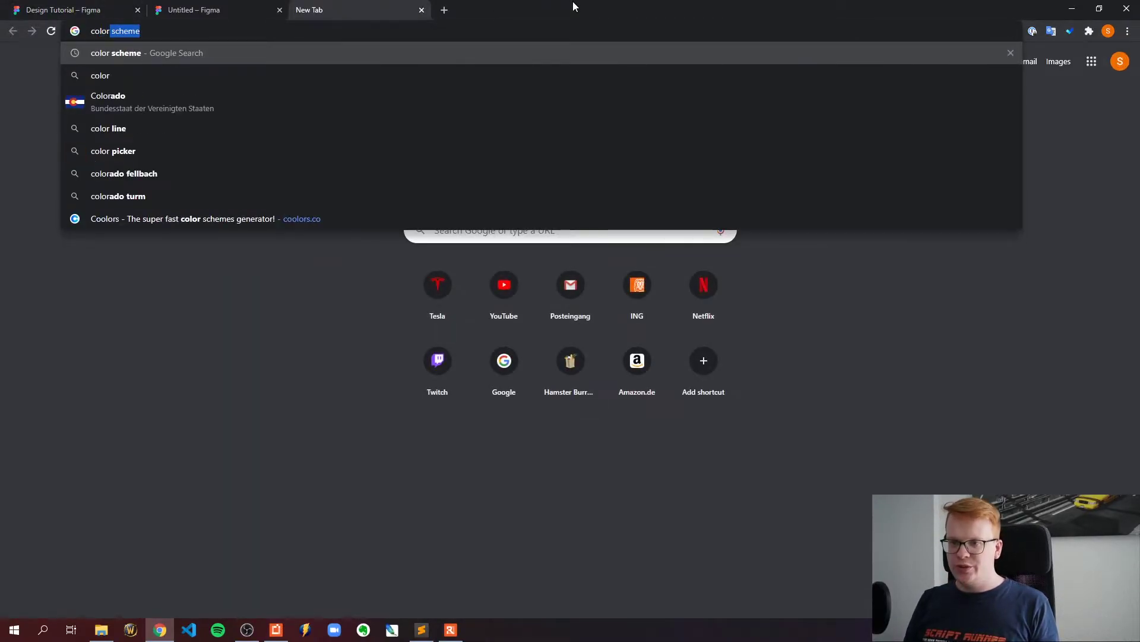
key("Return")
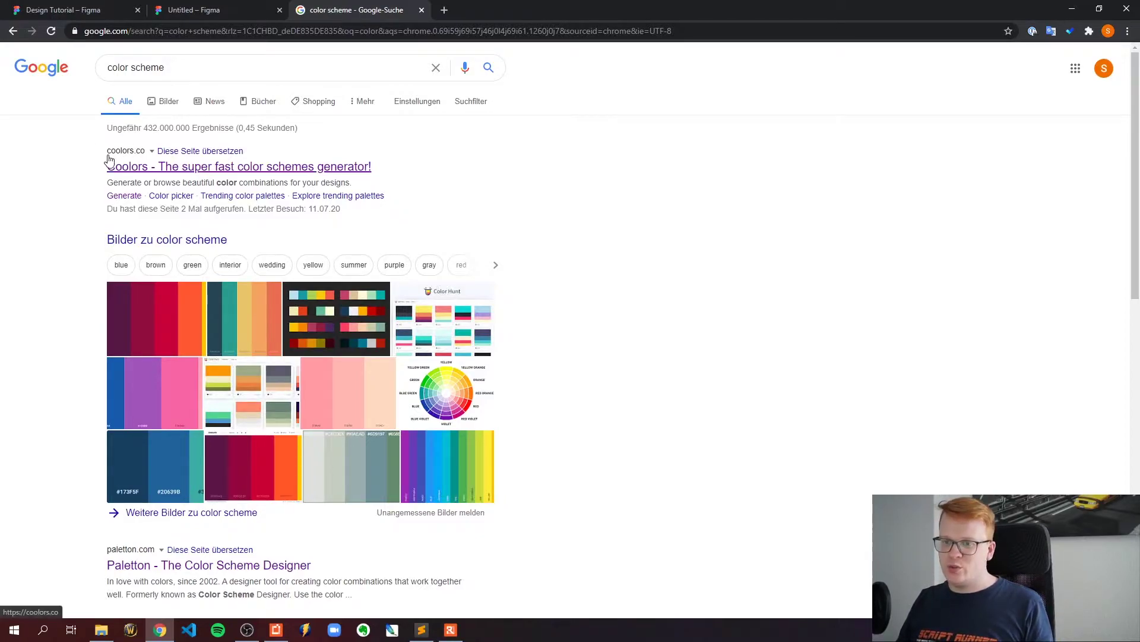
left_click(147, 166)
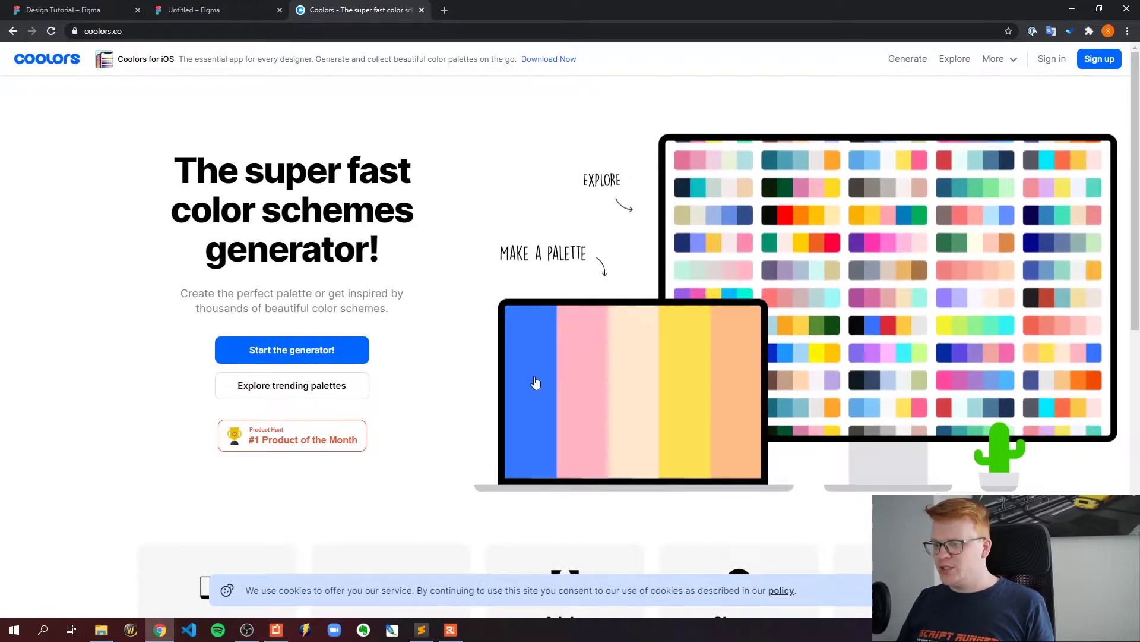
left_click(568, 351)
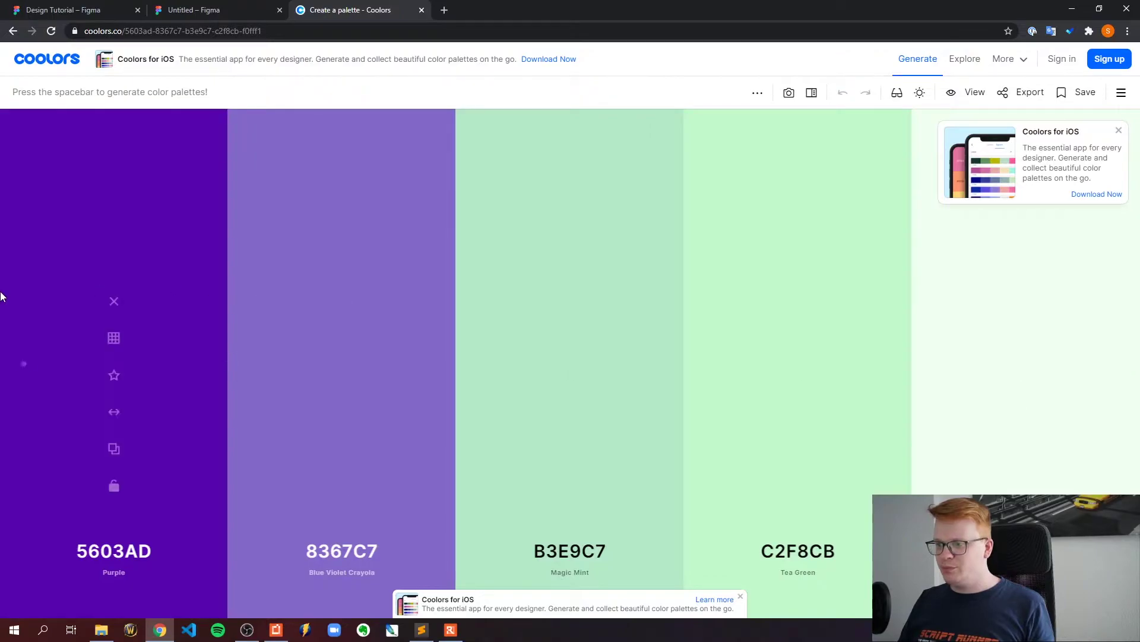
Step: Dismiss the Coolors for iOS advertisement and look at the palette's hue, saturation, brightness and temperature adjustments
left_click(1127, 143)
left_click(562, 11)
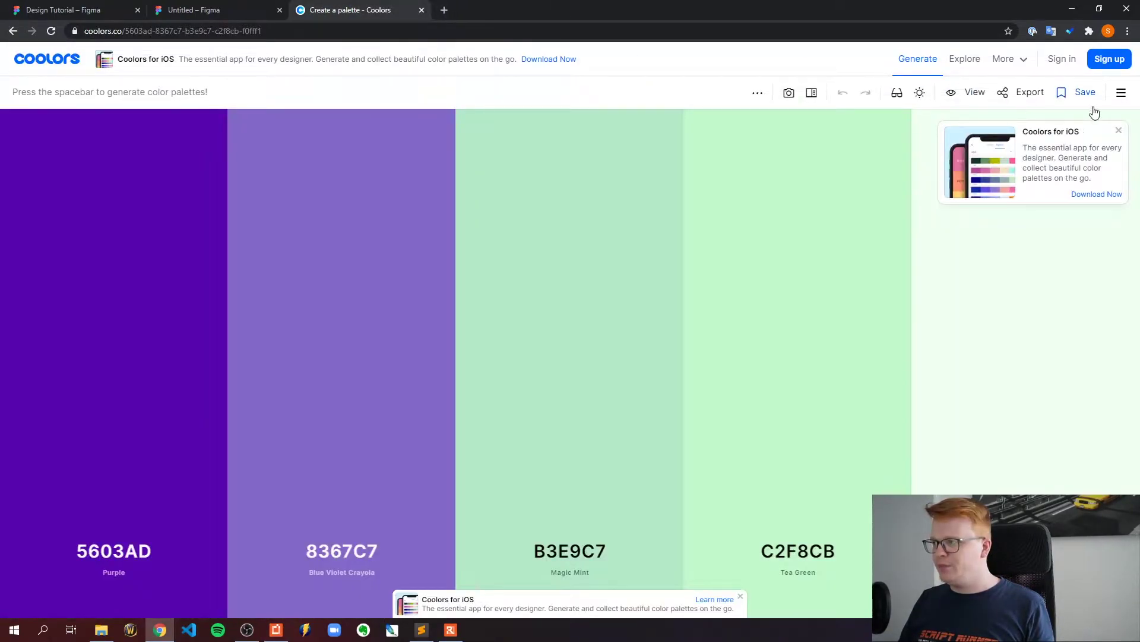
left_click(1118, 134)
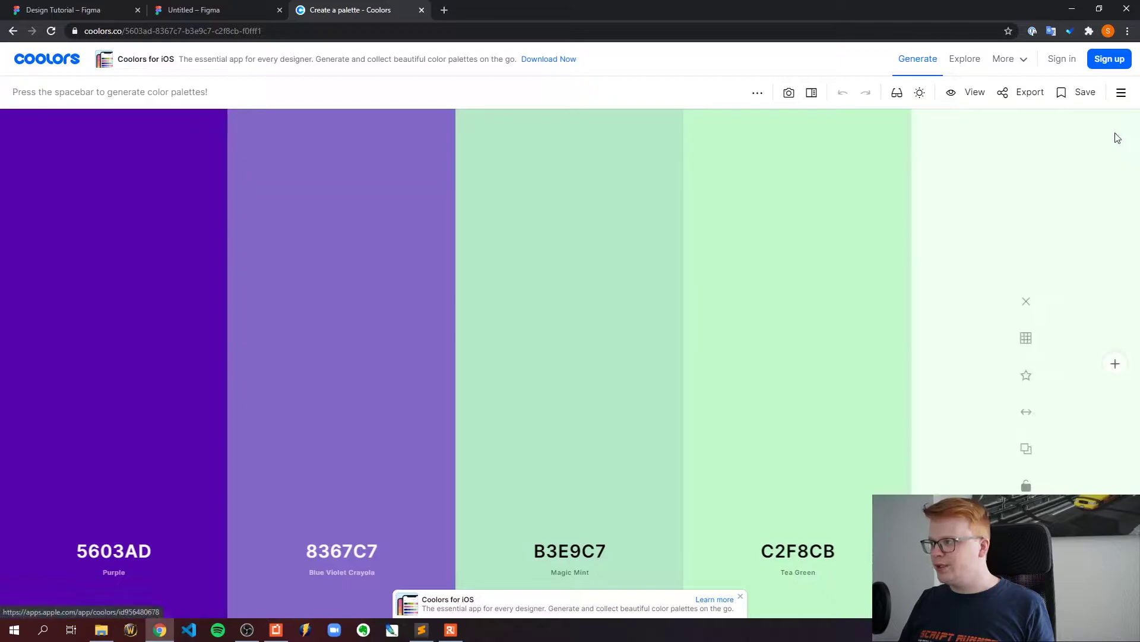
left_click(919, 95)
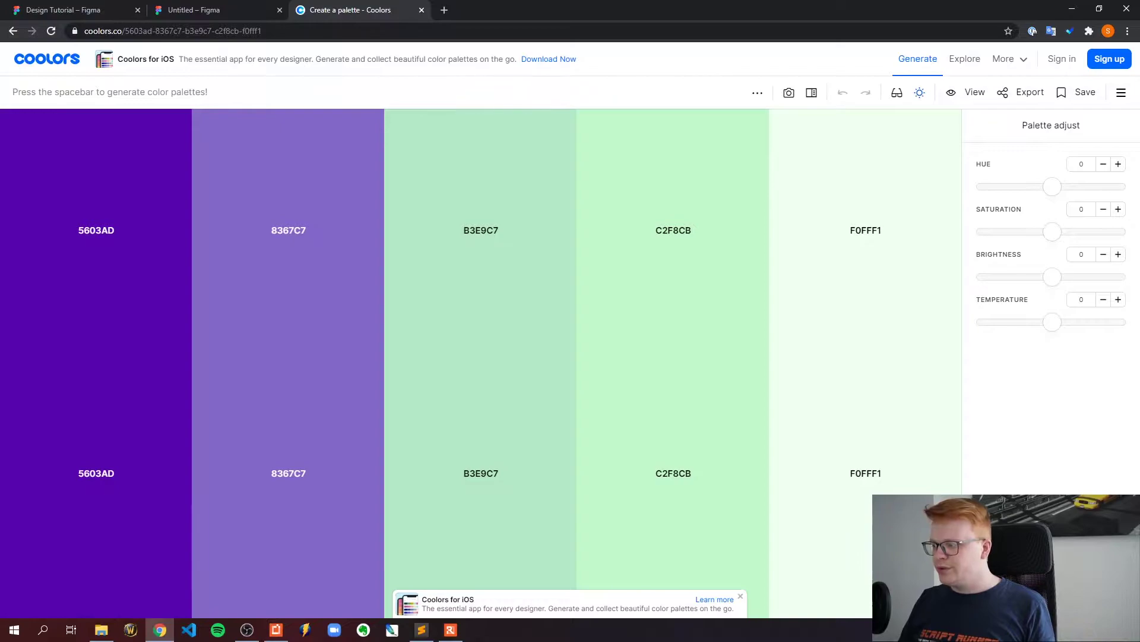
key("Escape")
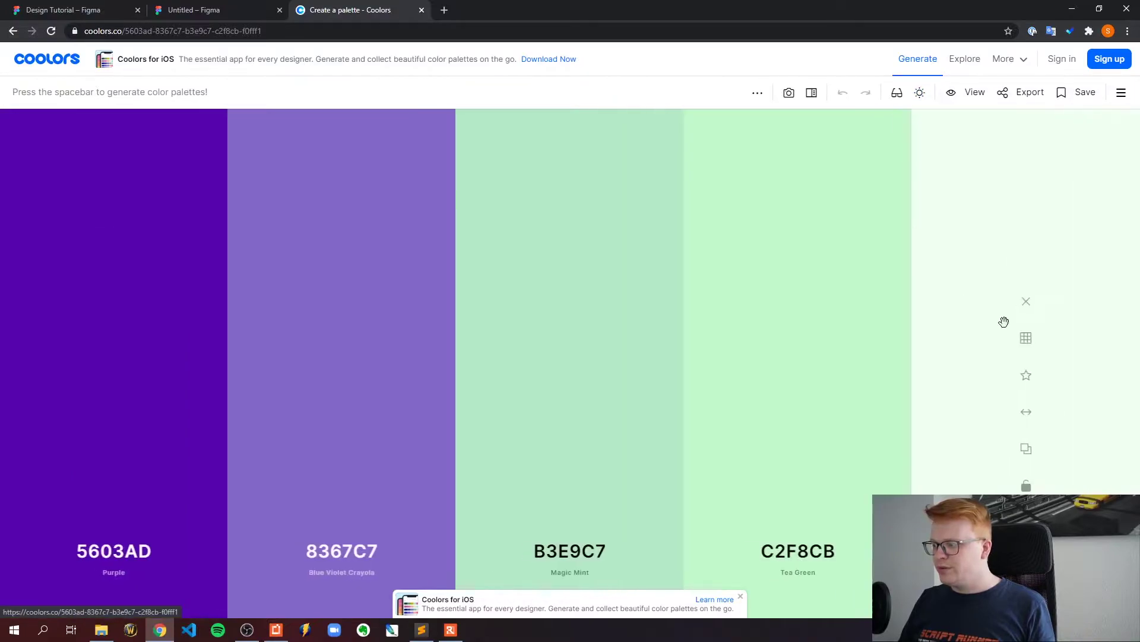
Step: Preview the palette under different color blindness types, such as Deuteranopia, Tritanopia, Deuteranomaly, Tritanomaly, Achromatomaly and Protanopia
left_click(897, 95)
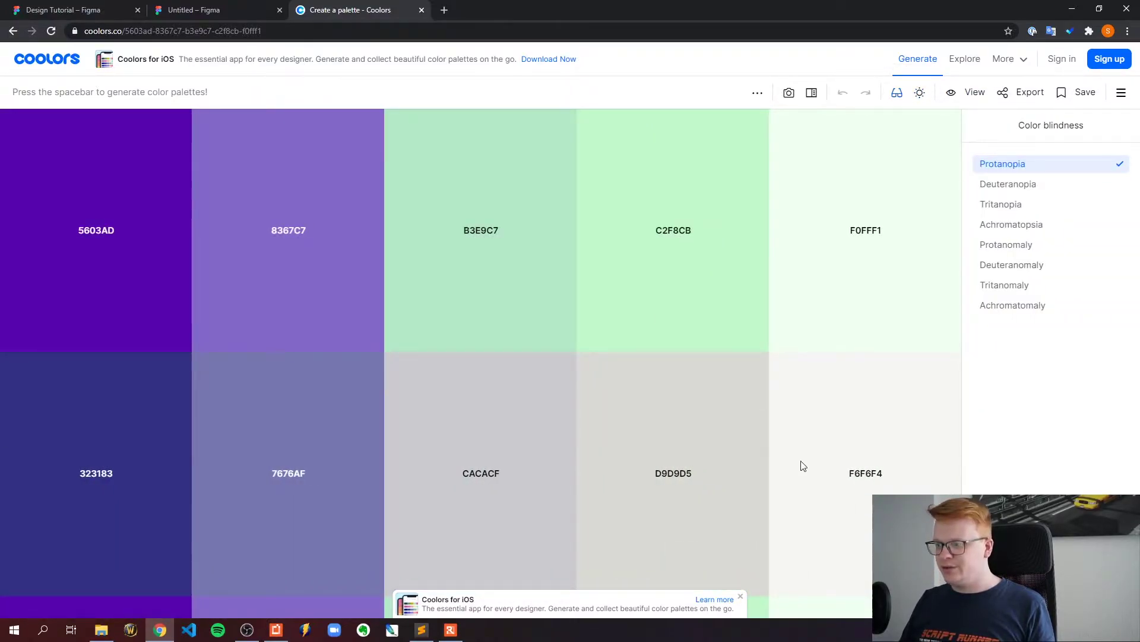
left_click(1008, 183)
left_click(1008, 203)
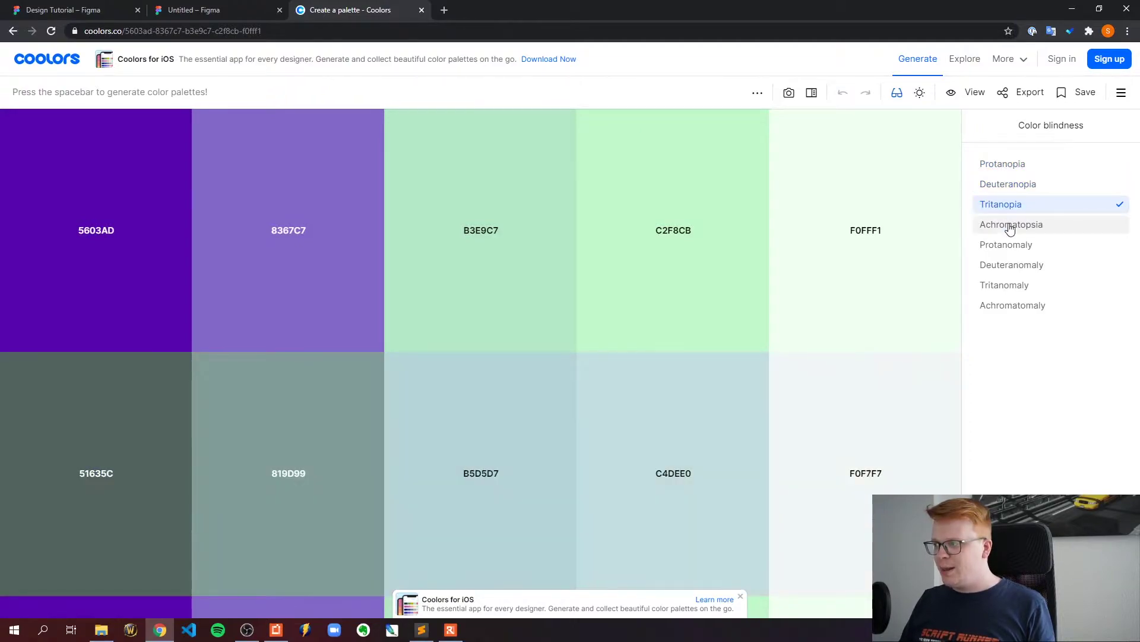
left_click(1009, 265)
left_click(1010, 286)
left_click(1010, 305)
left_click(1006, 166)
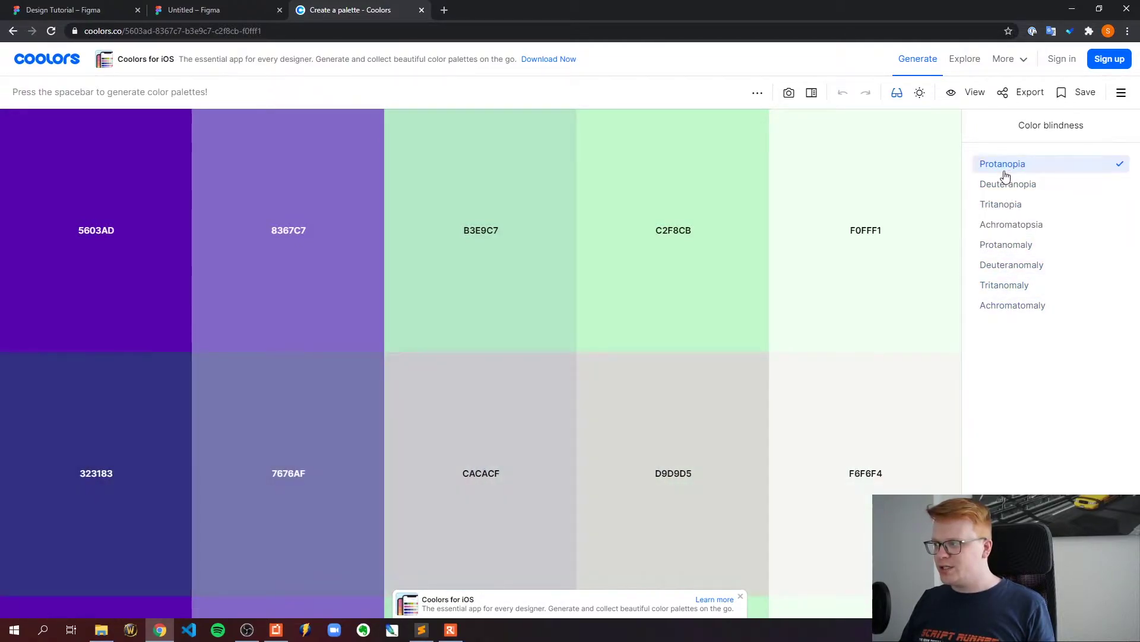
left_click(900, 95)
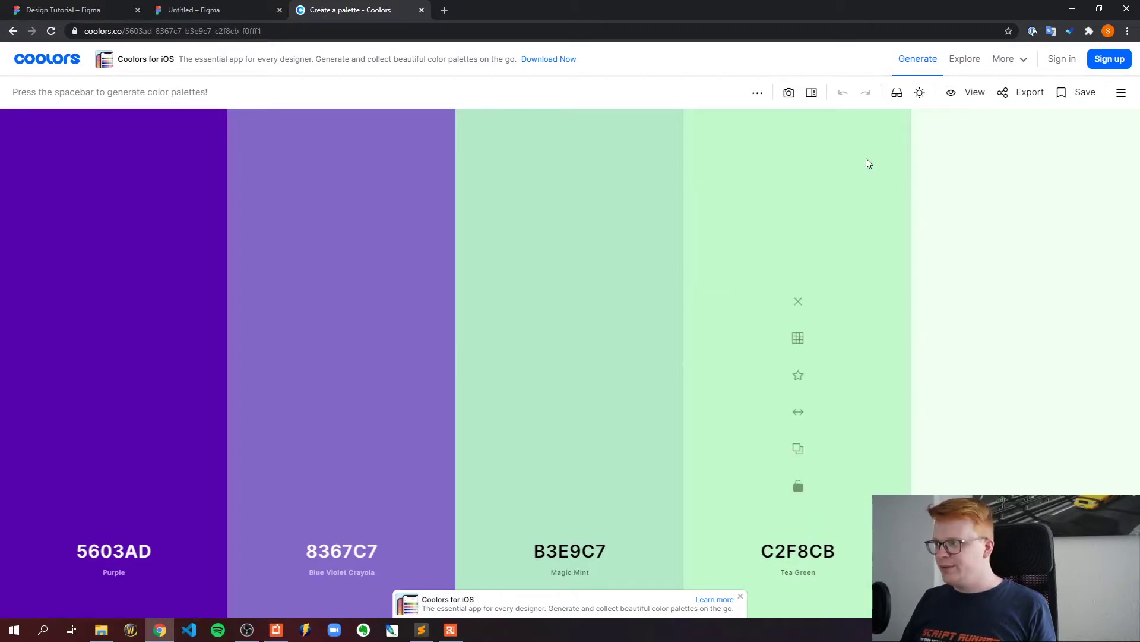
Step: Dismiss the remaining advertisement and generate new palettes until reaching one with 26547C, EF476F, FFD166, 06D6A0 and FFFCF9
key("space")
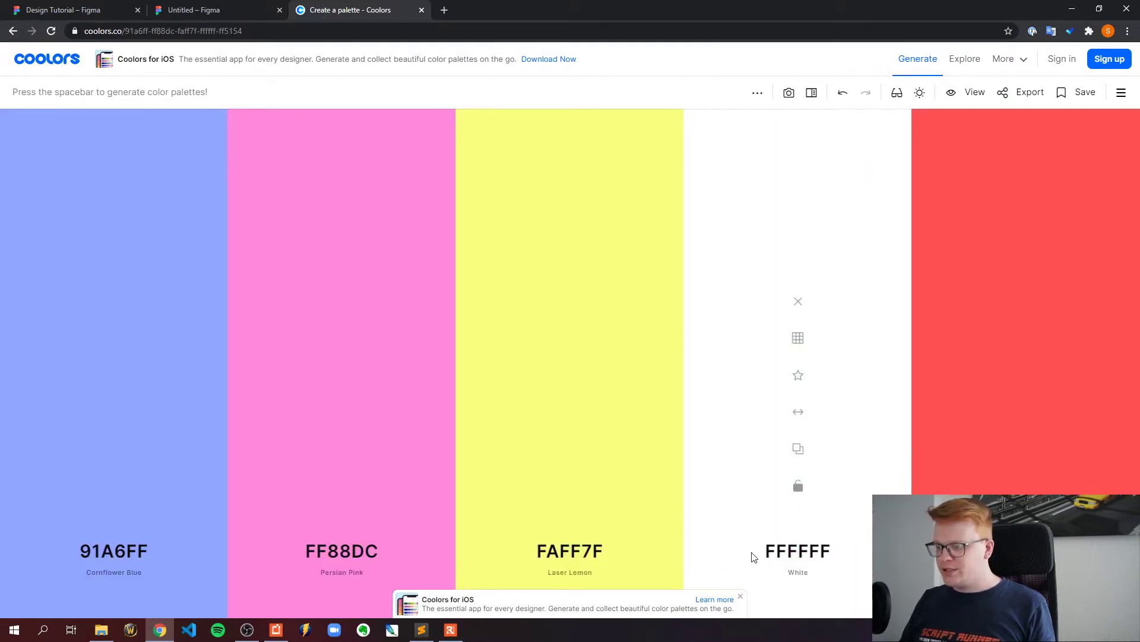
left_click(741, 597)
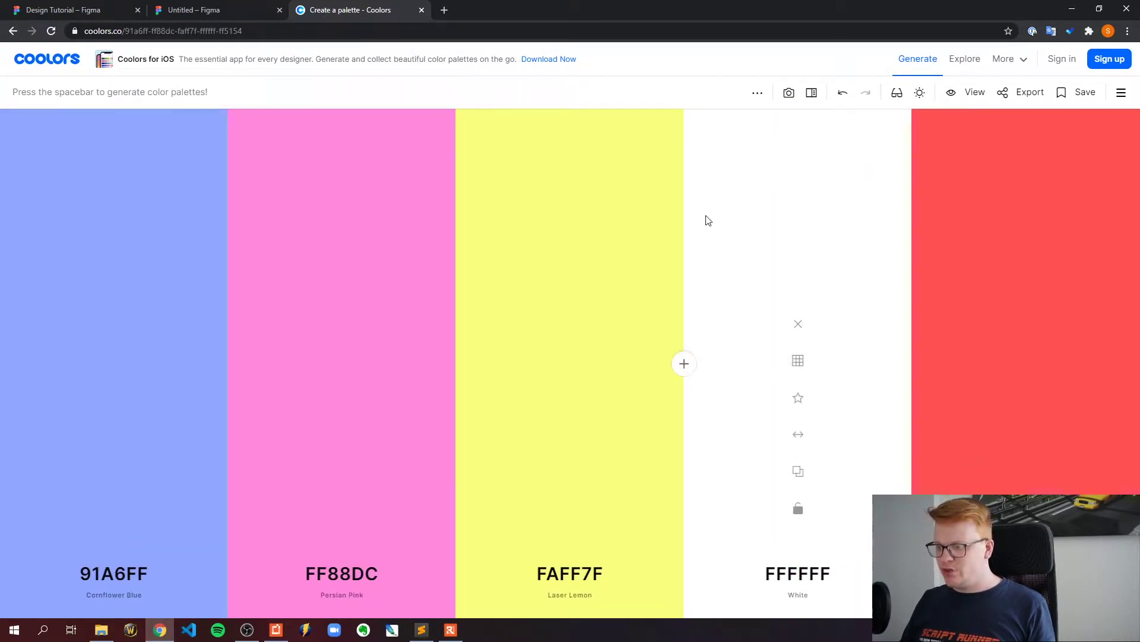
key("space")
key("space")
key("space")
key("space")
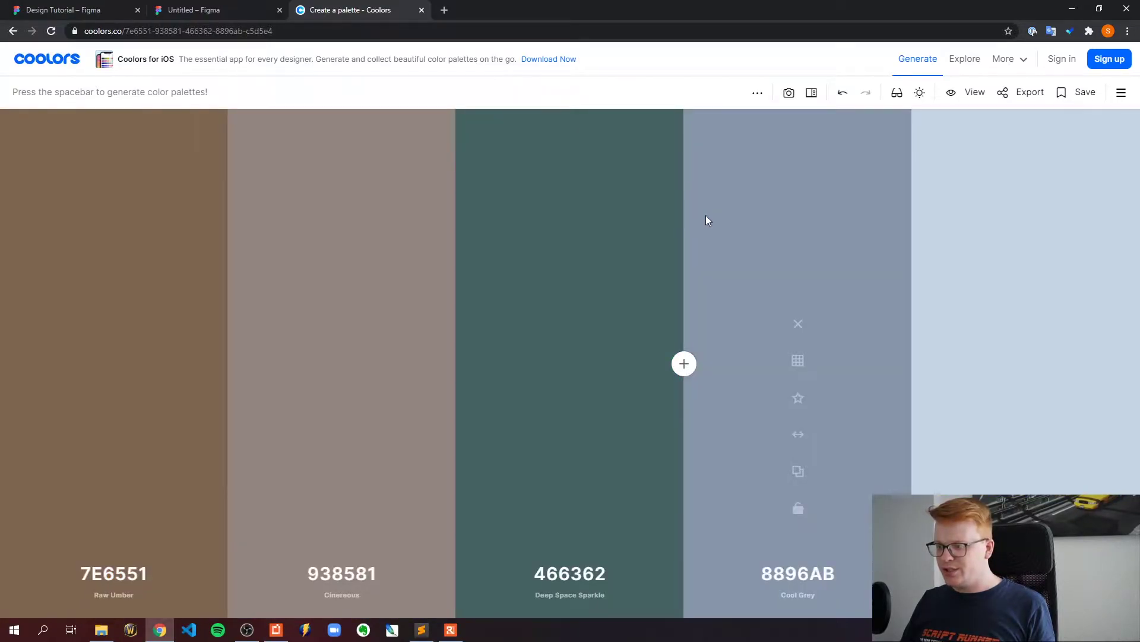
key("space")
key("space")
key("space")
key("space")
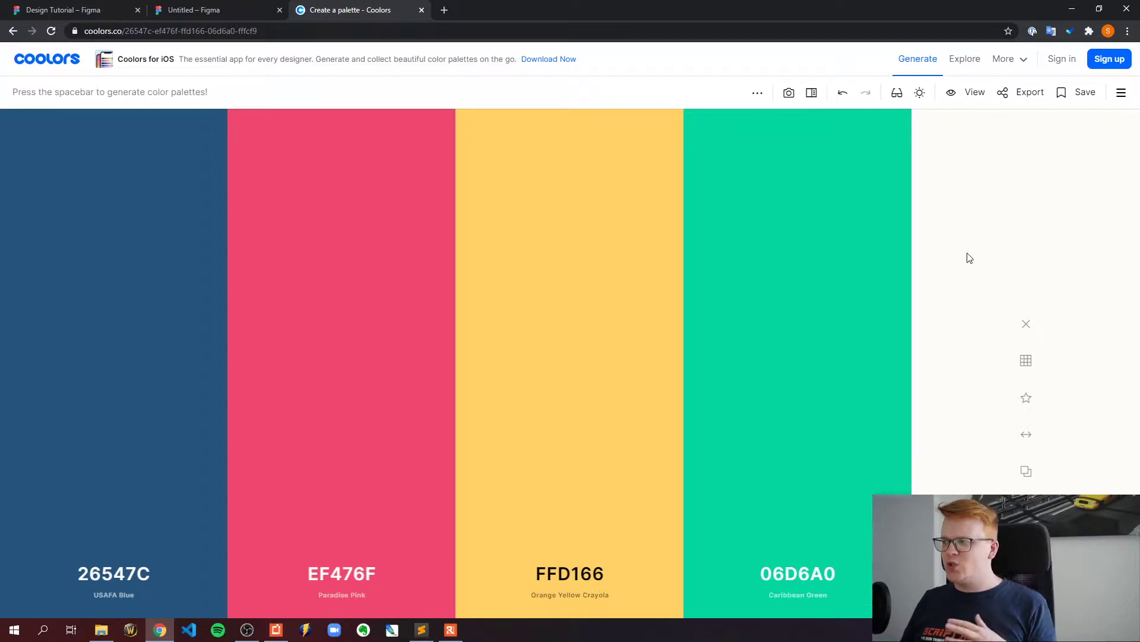
Step: Close the empty Untitled file and return to the Design Tutorial file in Figma
left_click(215, 3)
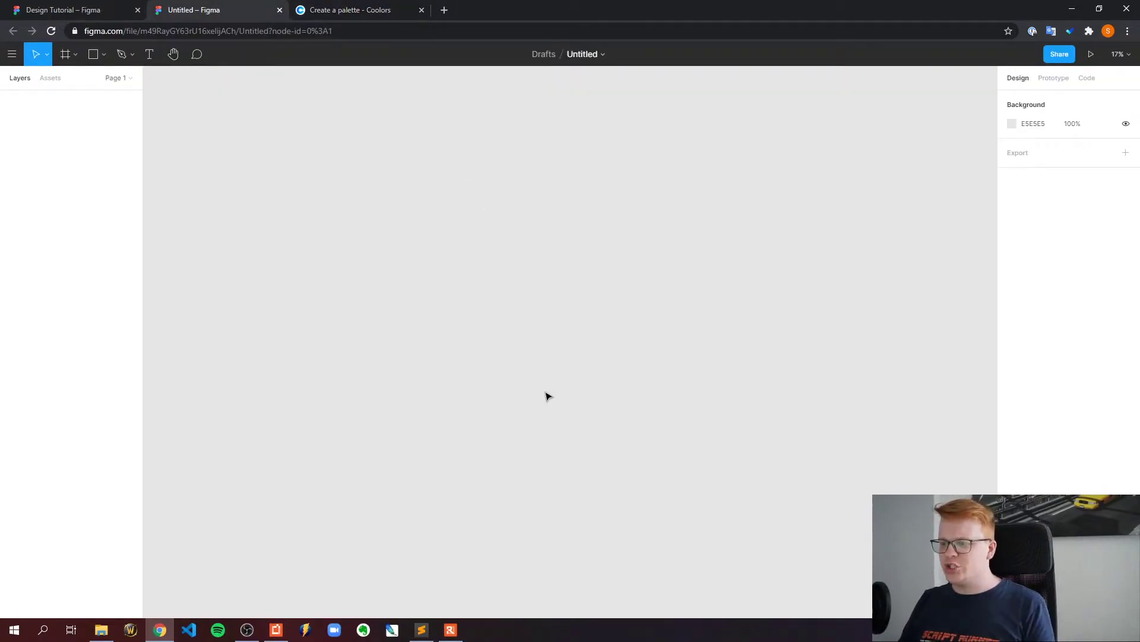
left_click(1119, 54)
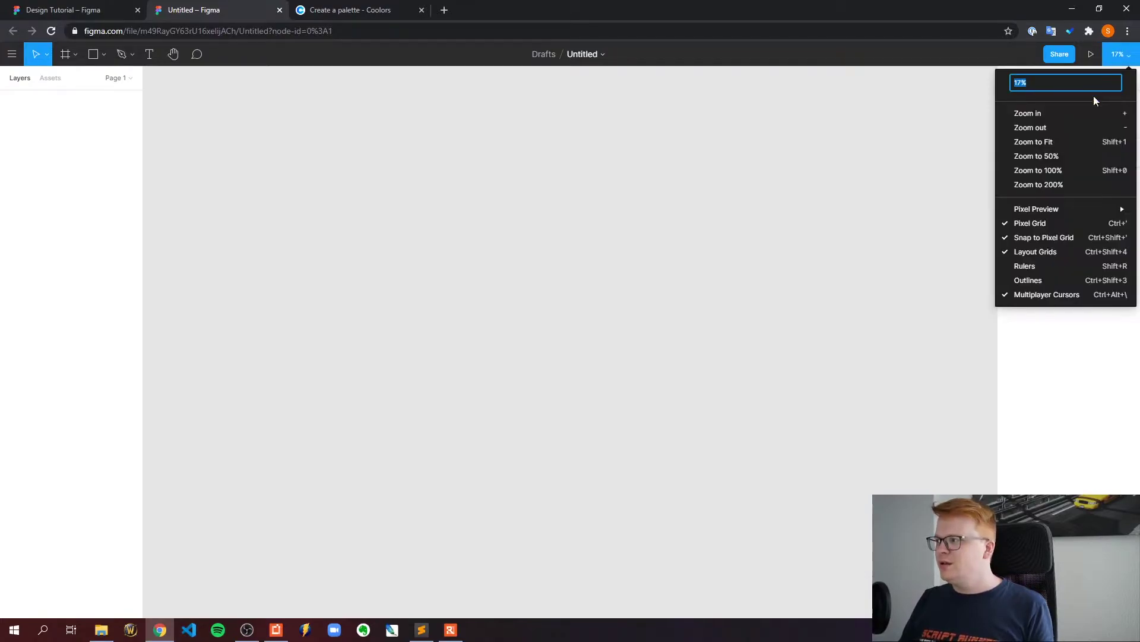
left_click(1067, 155)
left_click(1119, 54)
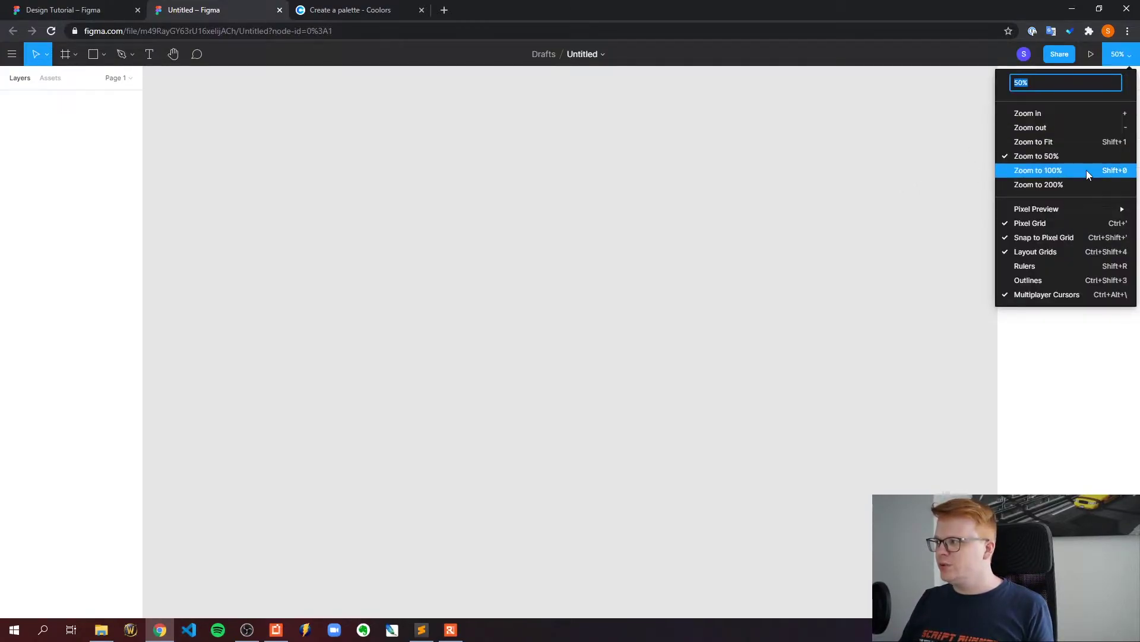
key("ctrl+w")
left_click(89, 9)
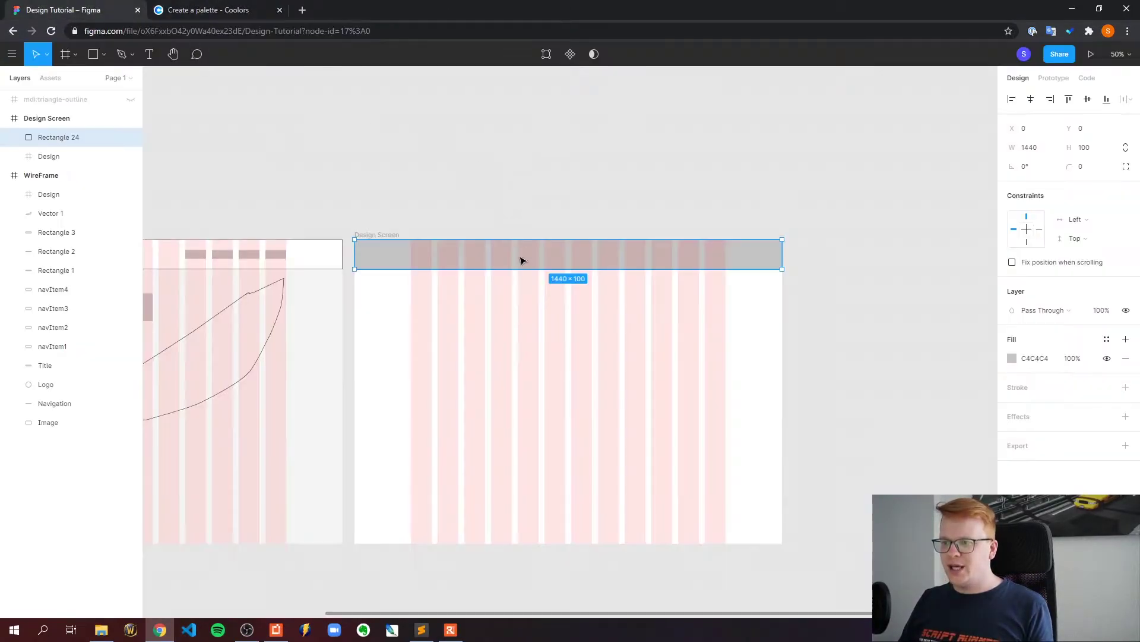
Step: Copy the off-white FFFCF9 from the Coolors palette and apply it as the Design Screen frame's fill in Figma
left_click(385, 324)
left_click(377, 235)
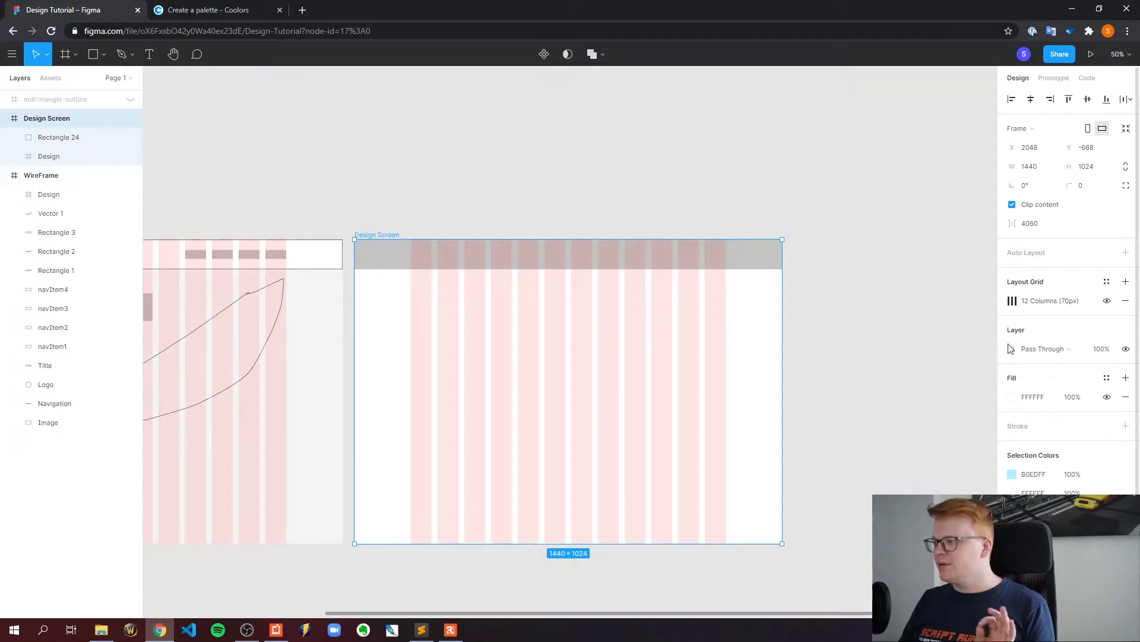
left_click(208, 10)
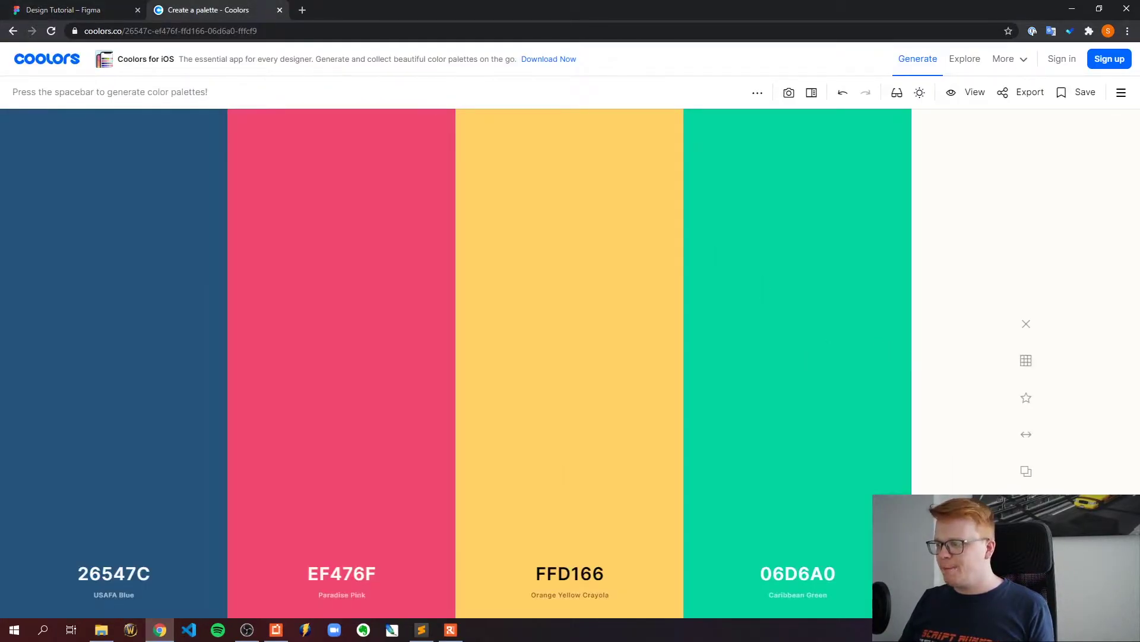
left_click(1026, 573)
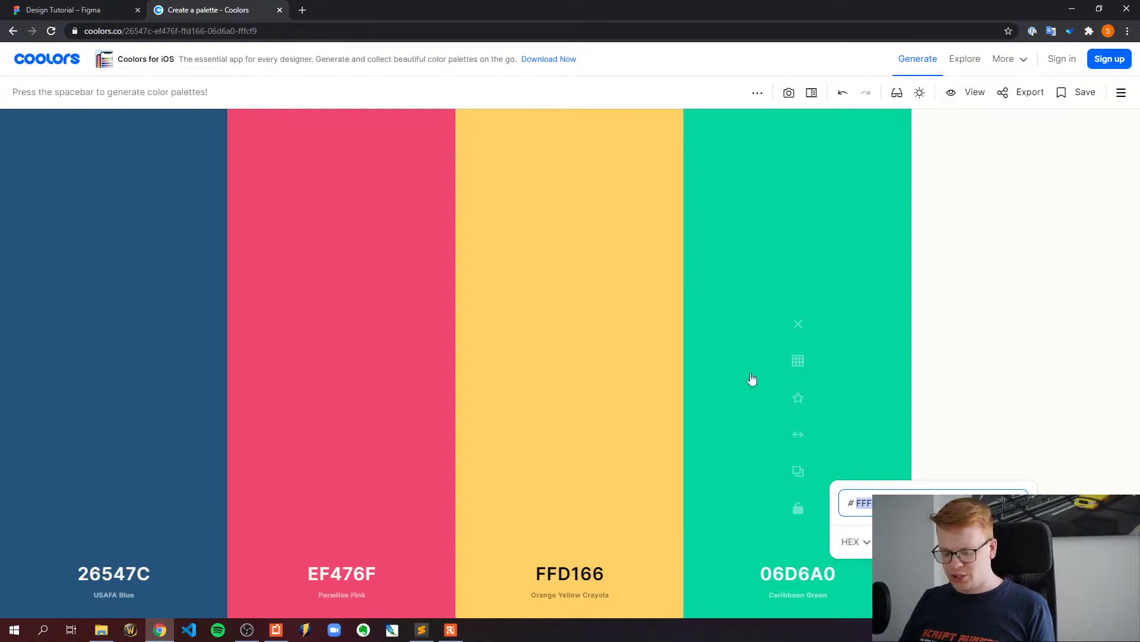
left_click(89, 7)
left_click(1033, 397)
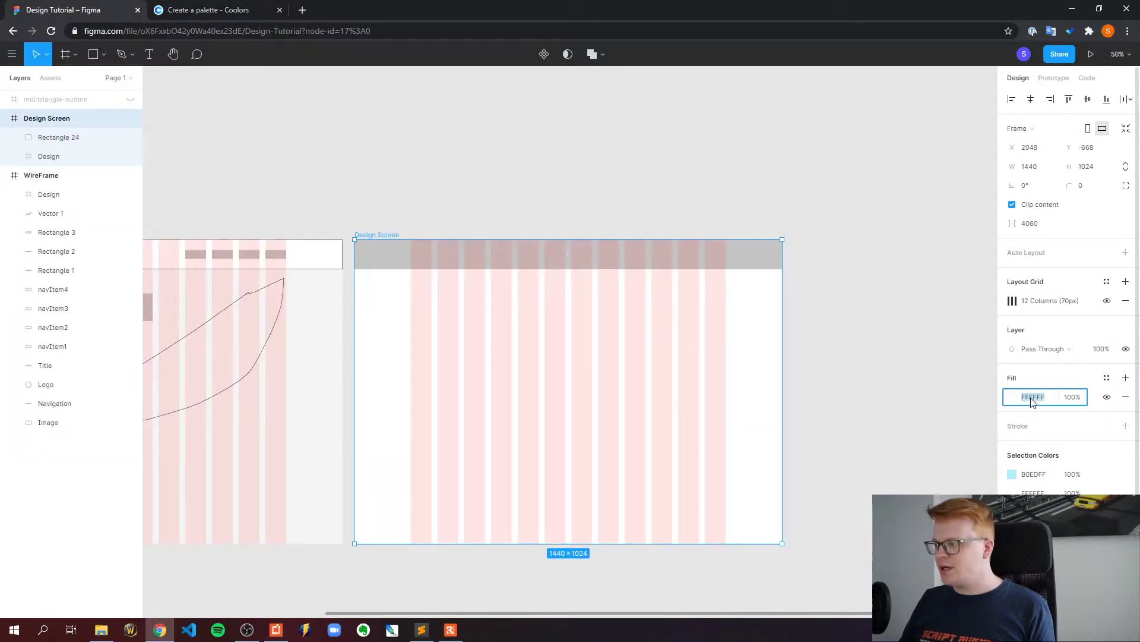
key("ctrl+v")
left_click(776, 156)
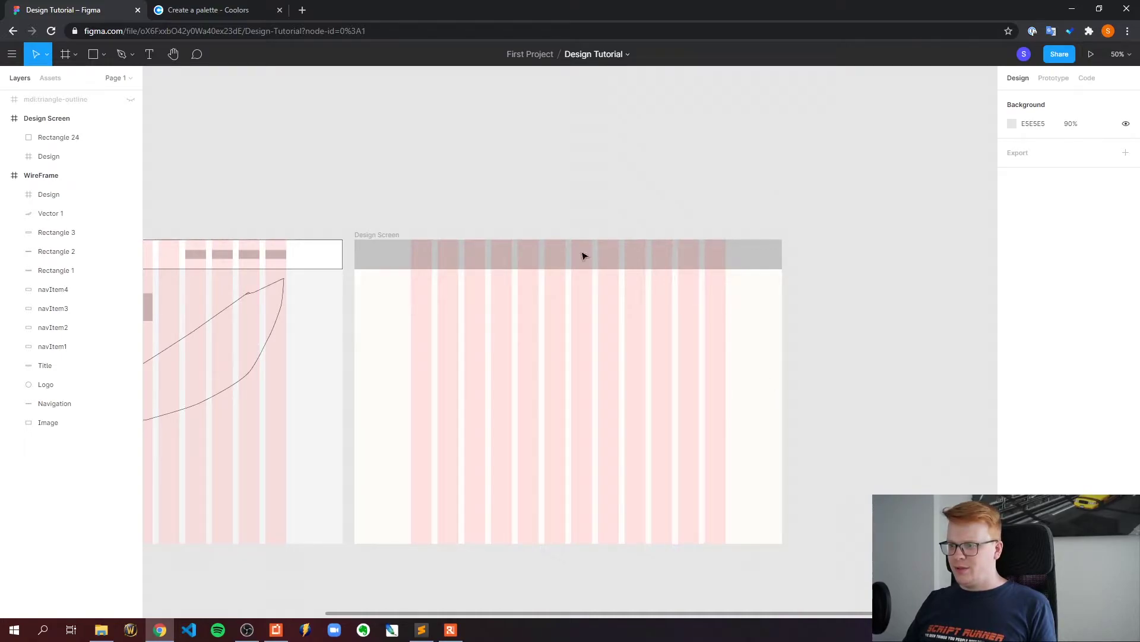
left_click(395, 235)
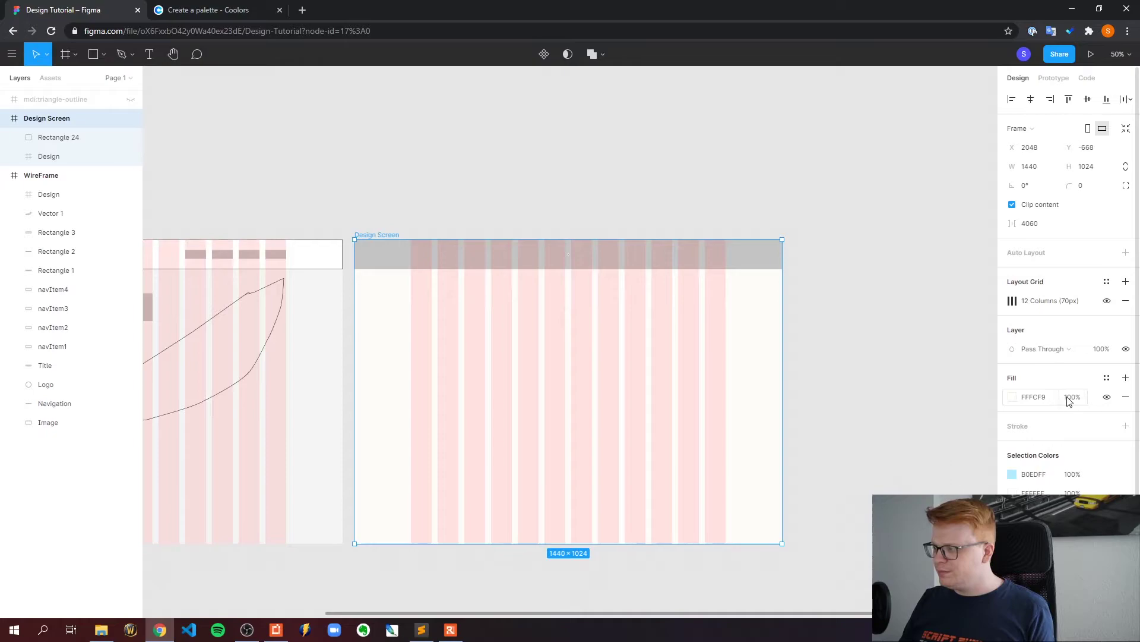
left_click(829, 283)
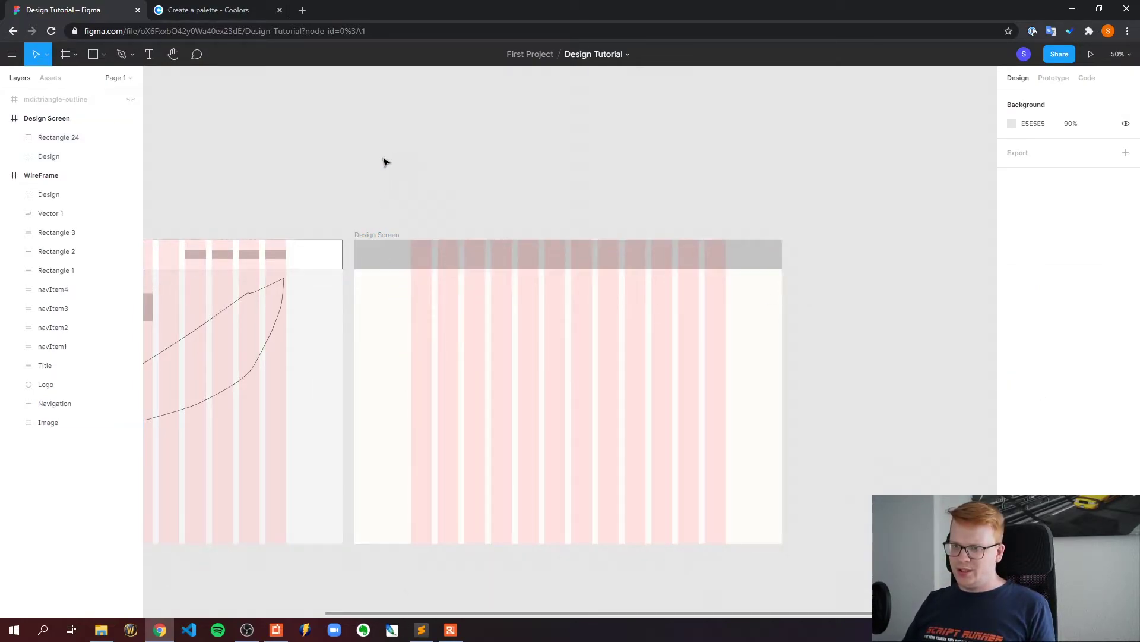
left_click(375, 235)
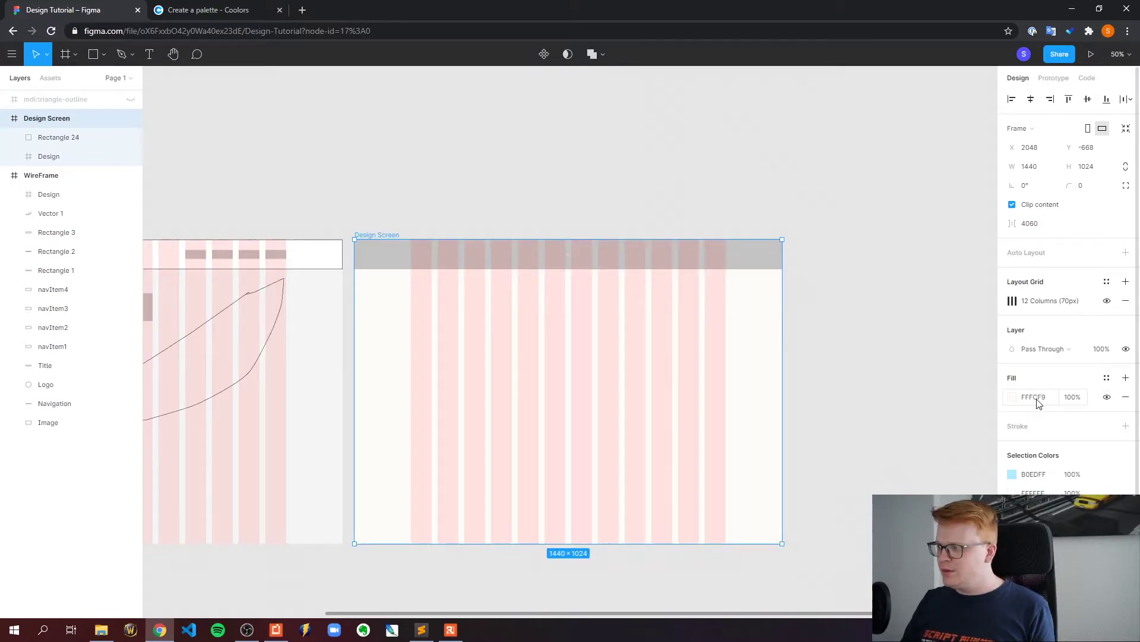
left_click(178, 7)
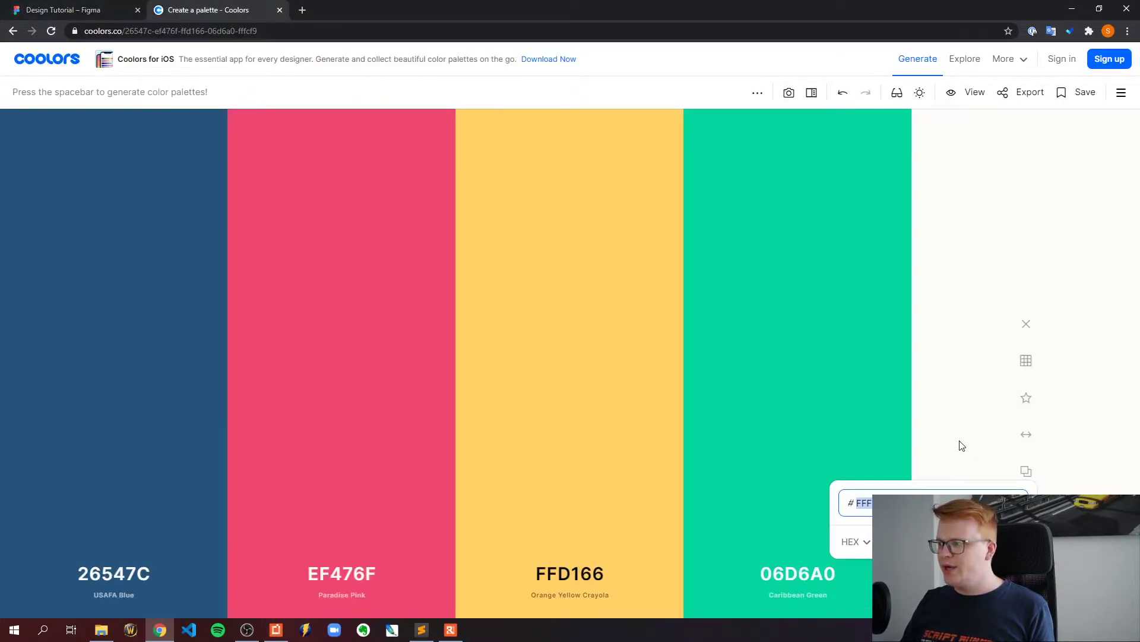
left_click(89, 17)
Step: Copy the blue 26547C from the Coolors palette and apply it as the fill of the navigation bar rectangle in Figma
key("ctrl+Tab")
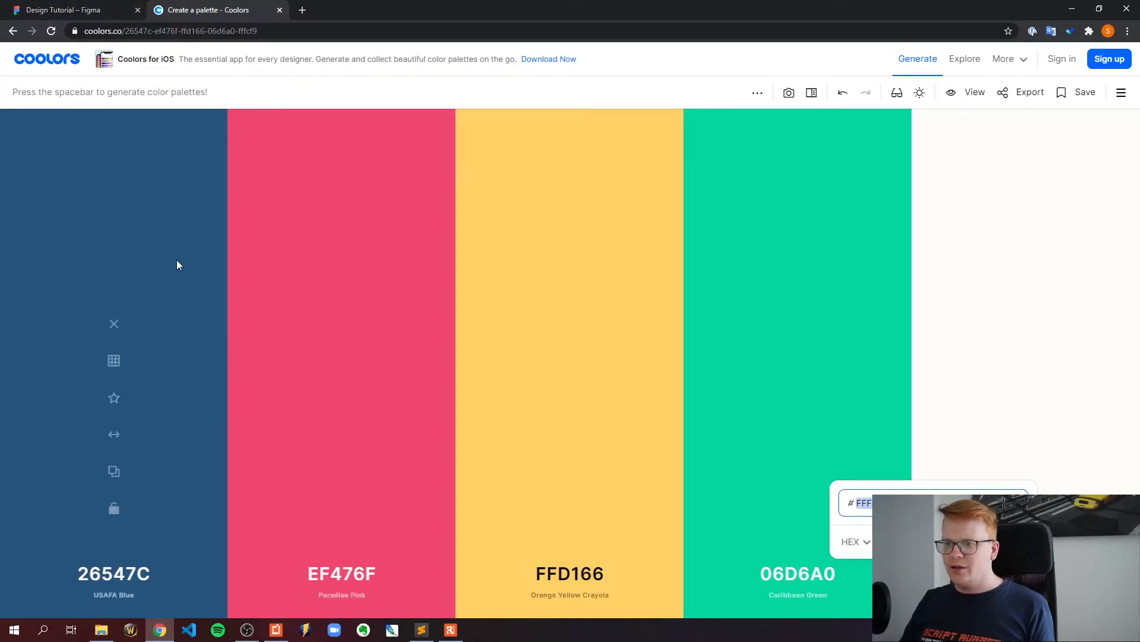
left_click(129, 568)
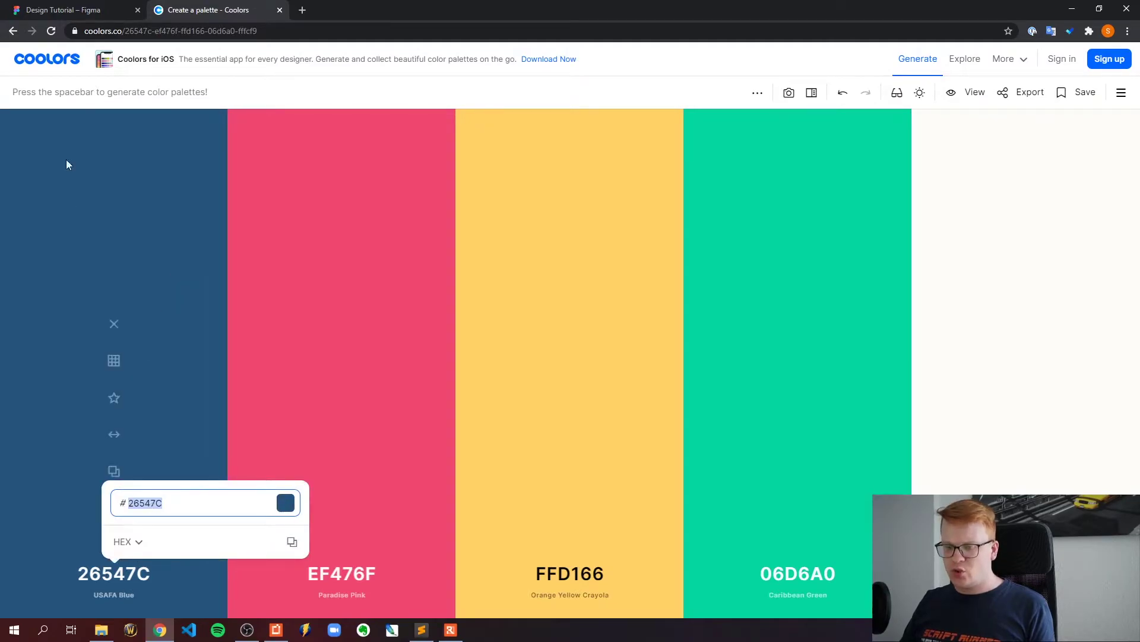
left_click(75, 7)
left_click(1037, 357)
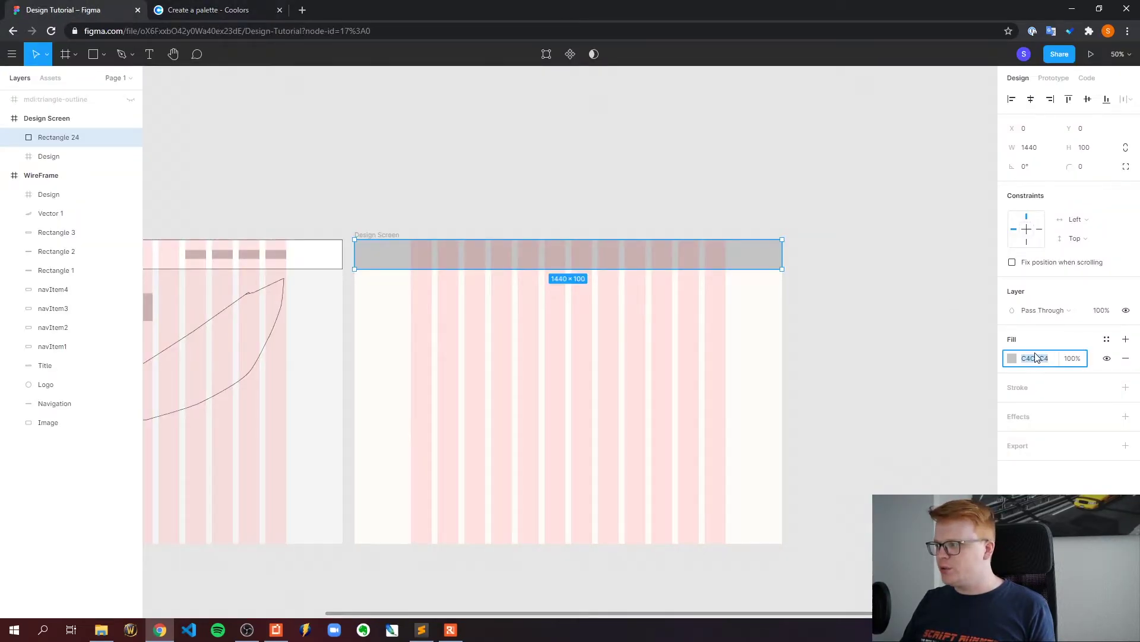
left_click(812, 158)
left_click(703, 257)
left_click(463, 208)
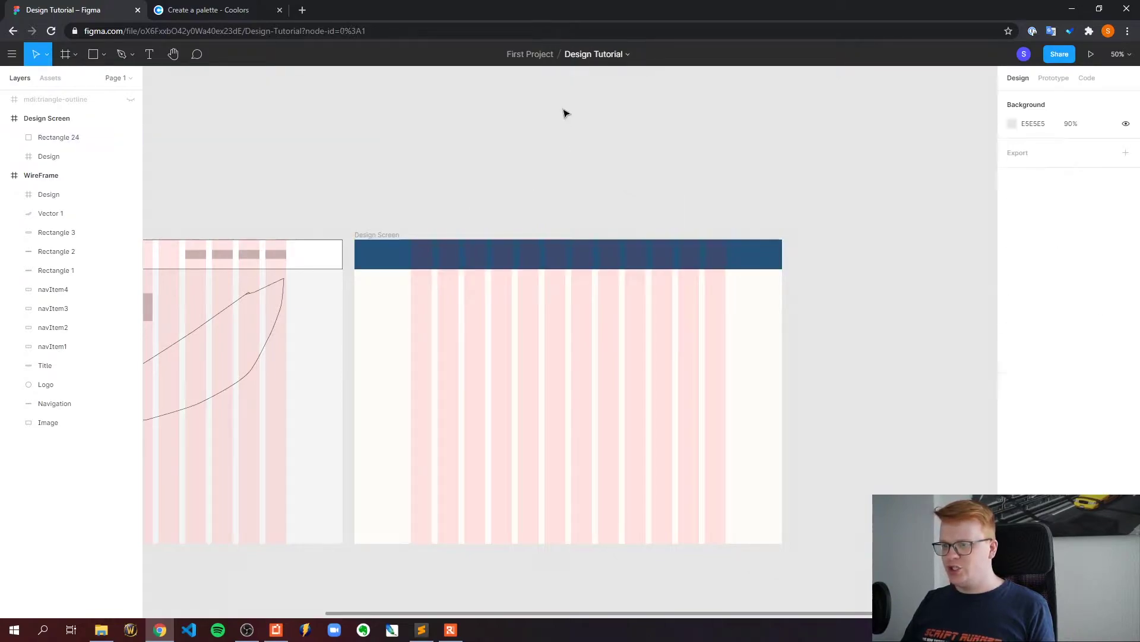
left_click(576, 249)
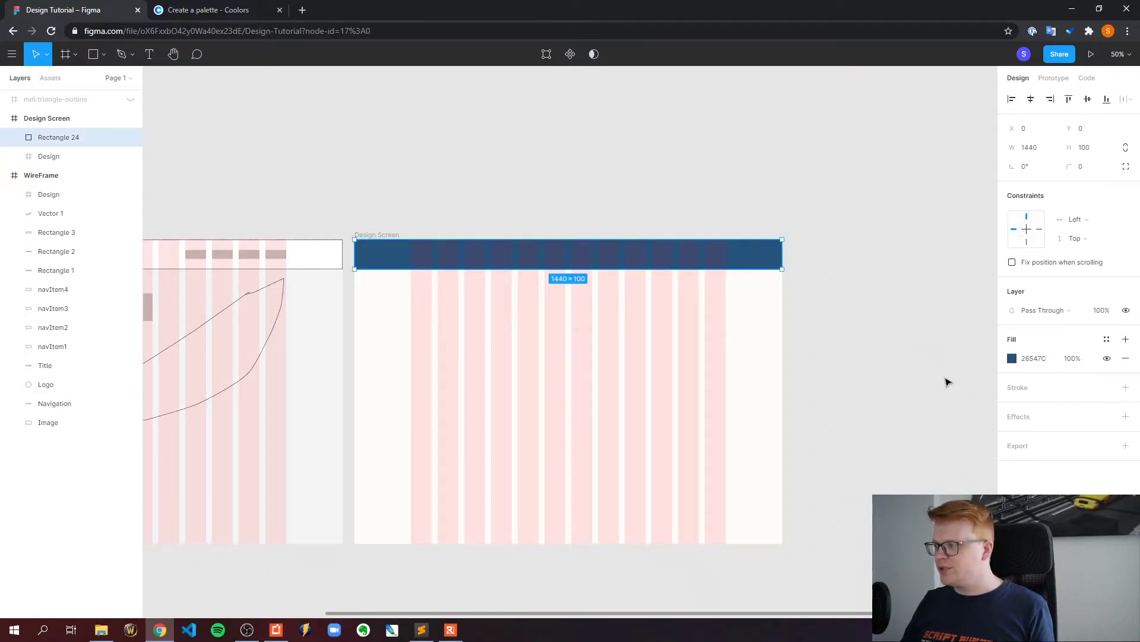
left_click(825, 285)
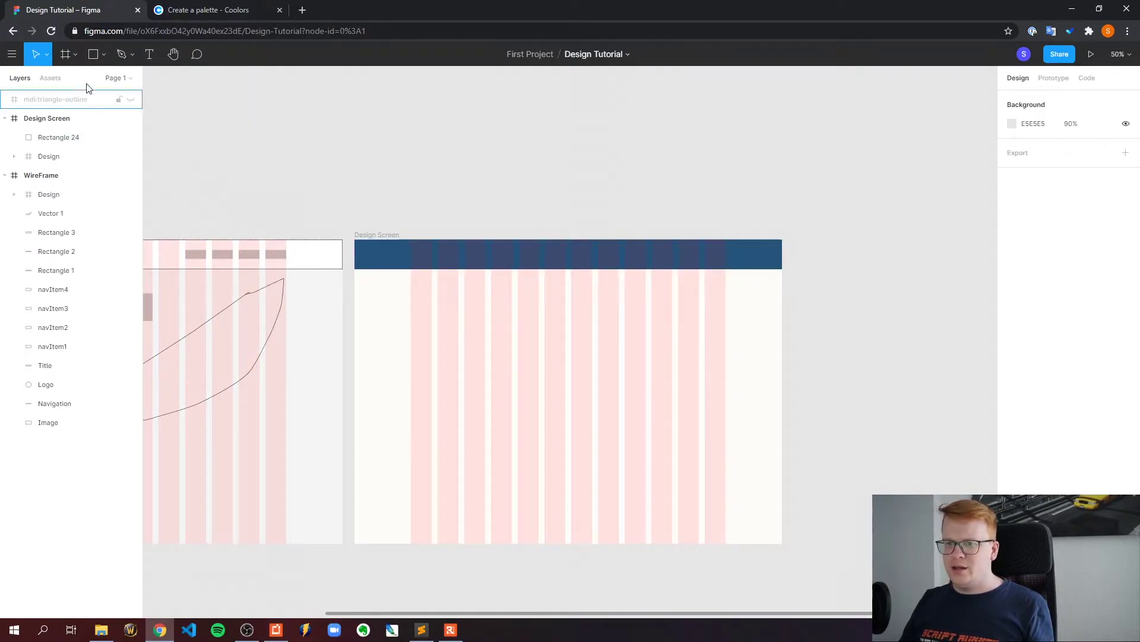
Step: Add the text "SteffOverflow" to the navigation bar, starting at the first grid column
left_click(149, 54)
left_click(411, 257)
type("SteffOverflow")
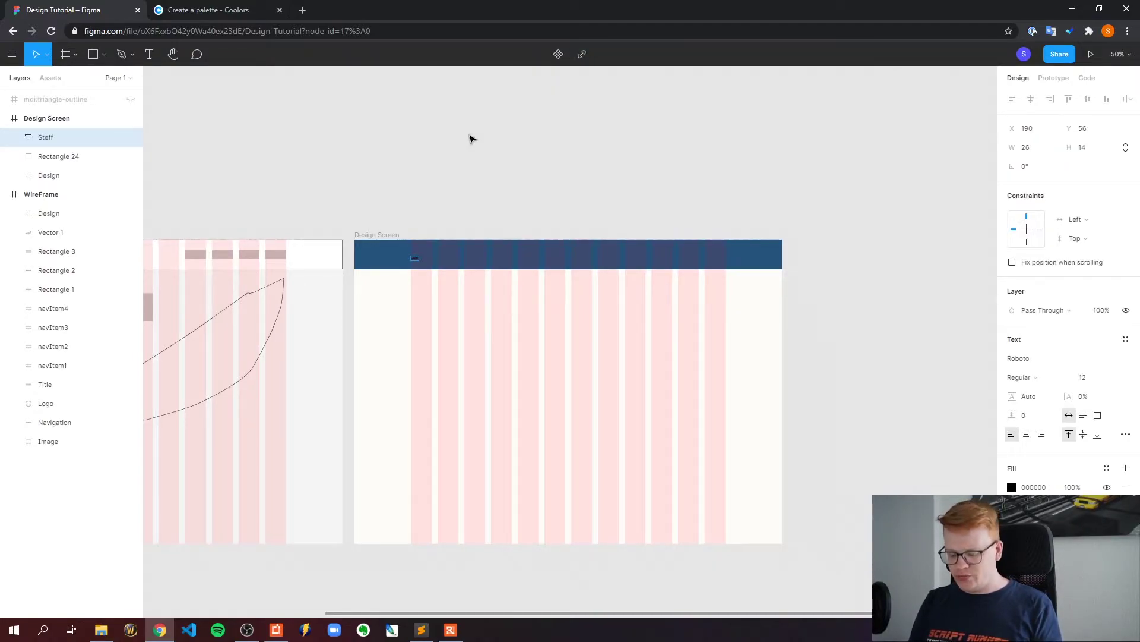
left_click(1118, 54)
left_click(1060, 180)
key("Escape")
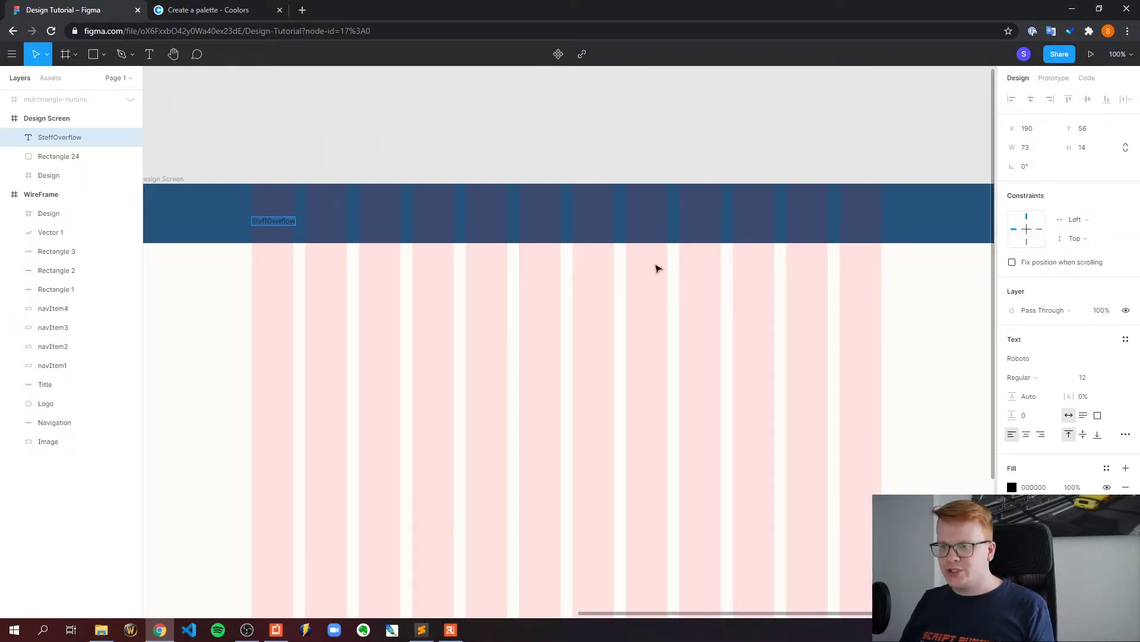
Step: Colour the SteffOverflow text white (FFFFFF) and move it up to the vertical middle of the navigation bar
left_click(1011, 488)
left_click_drag(929, 424, 651, 140)
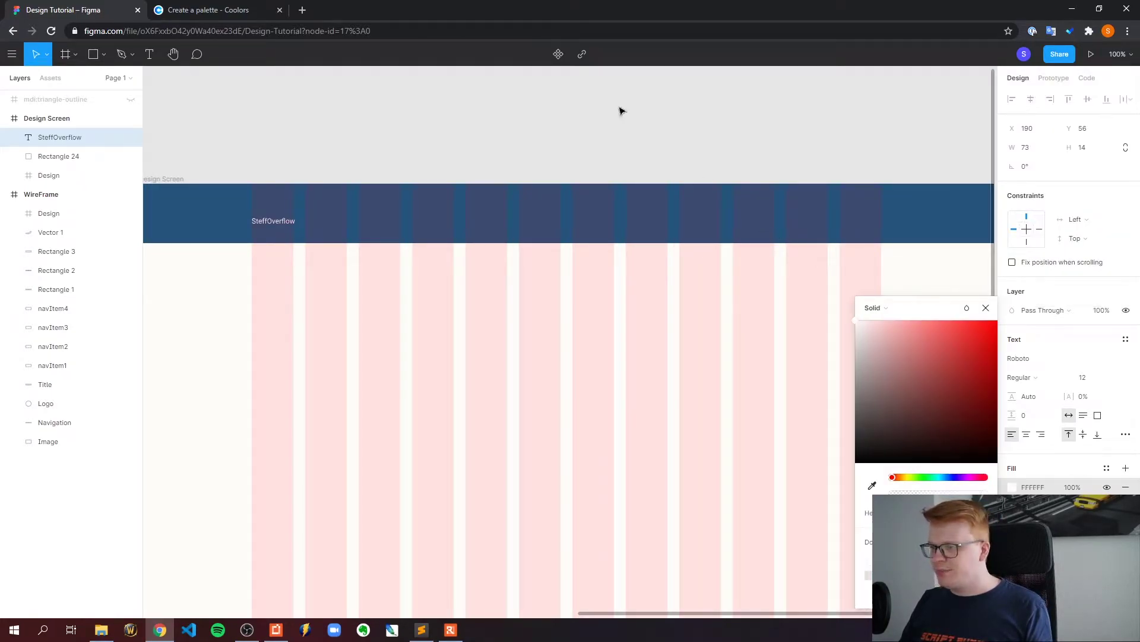
left_click(348, 141)
left_click_drag(285, 228, 285, 221)
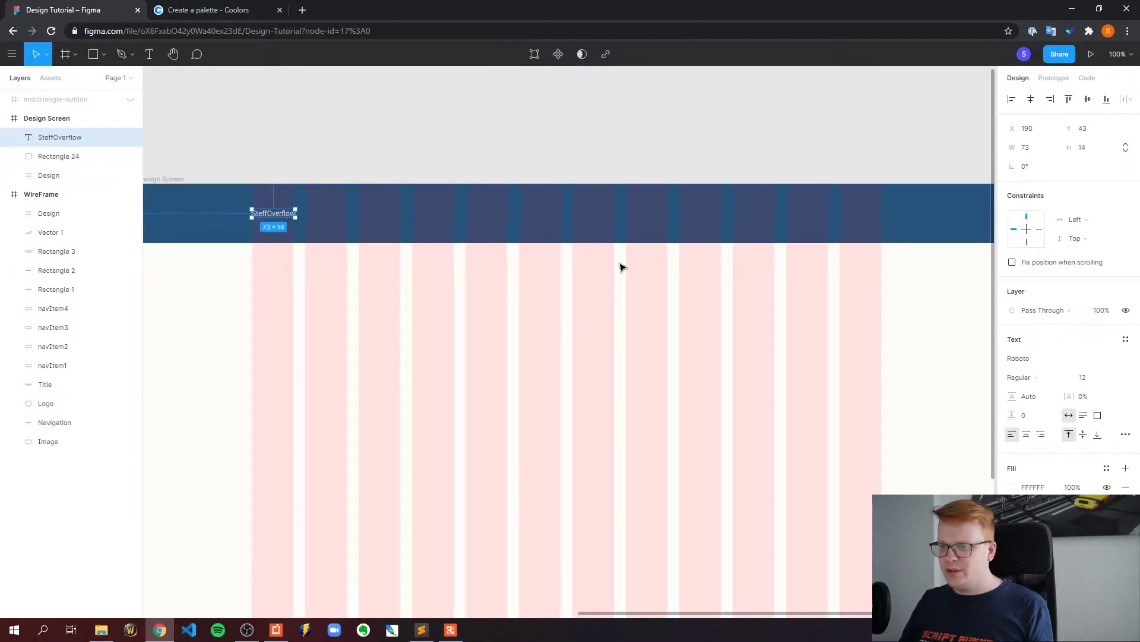
Step: Set the SteffOverflow text to the Nunito font at size 36
left_click(1114, 380)
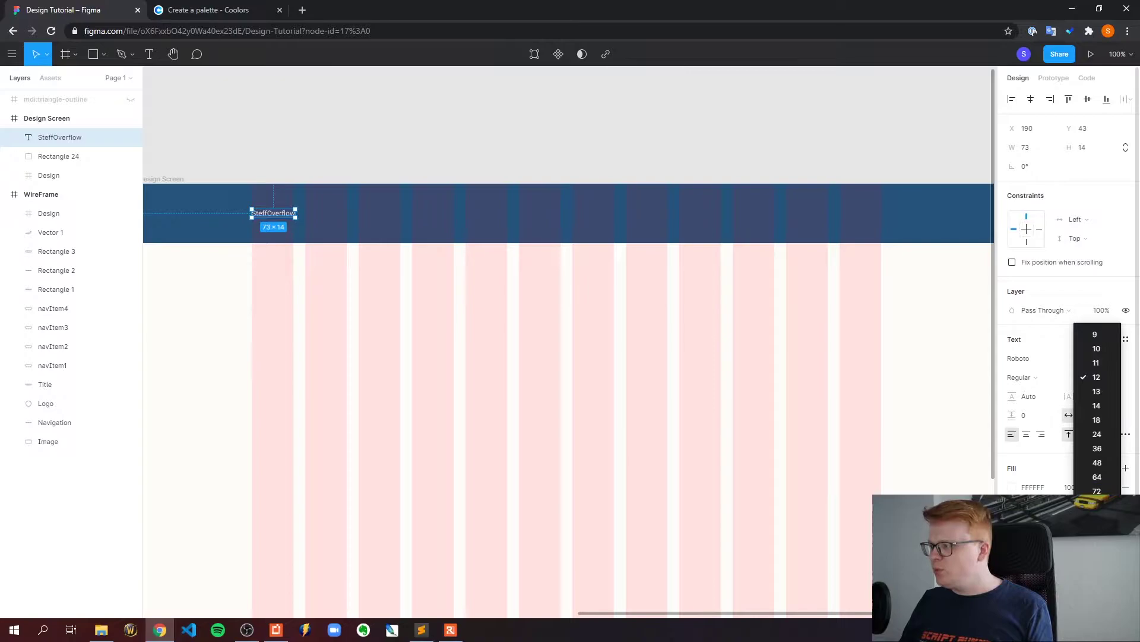
left_click(1093, 483)
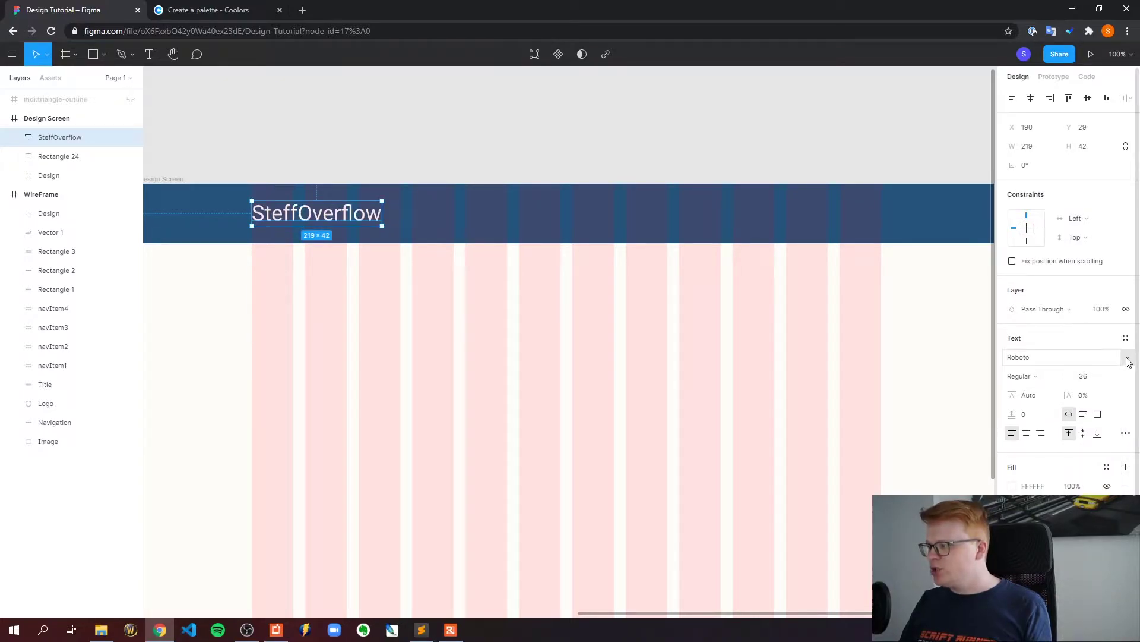
left_click(1128, 359)
scroll(1064, 321, "up", 20)
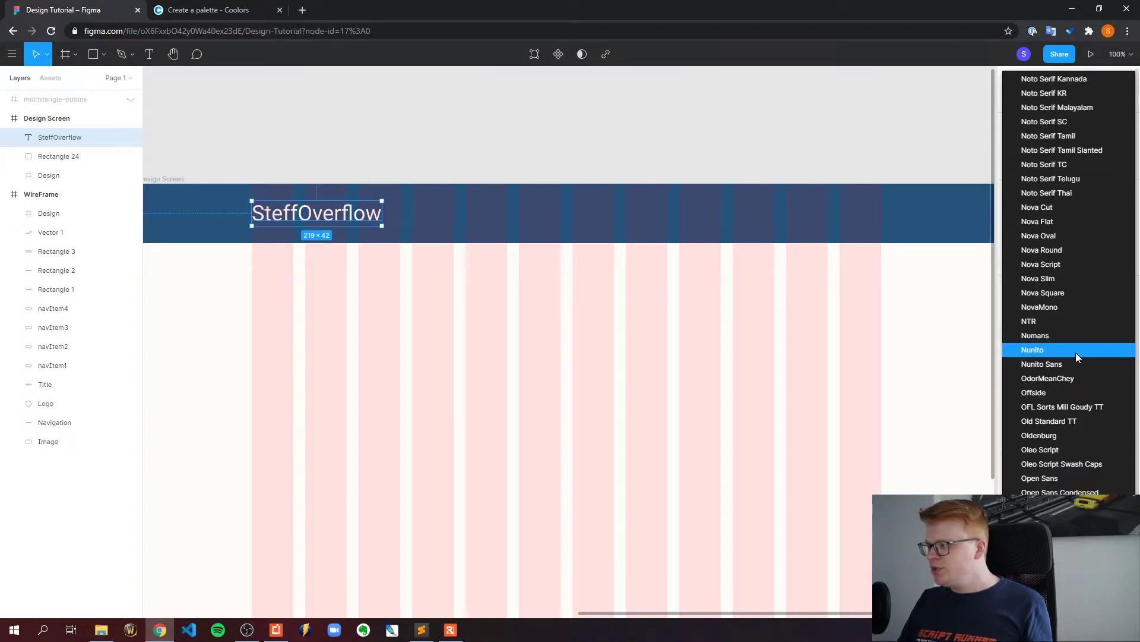
left_click(1075, 352)
Step: Re-centre the enlarged SteffOverflow text vertically in the navigation bar, keeping it aligned with the first grid column
left_click(375, 125)
key("ctrl+z")
left_click(334, 124)
left_click(309, 220)
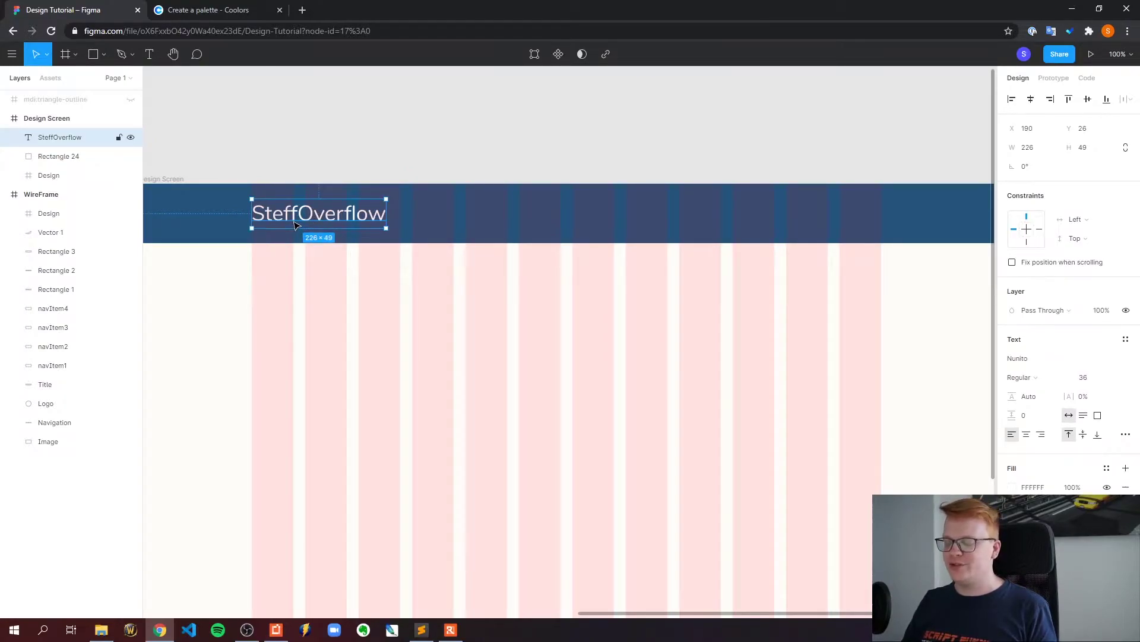
left_click(375, 132)
mouse_move(321, 213)
left_mouse_down()
mouse_move(402, 217)
mouse_move(320, 216)
left_mouse_up()
left_click(358, 132)
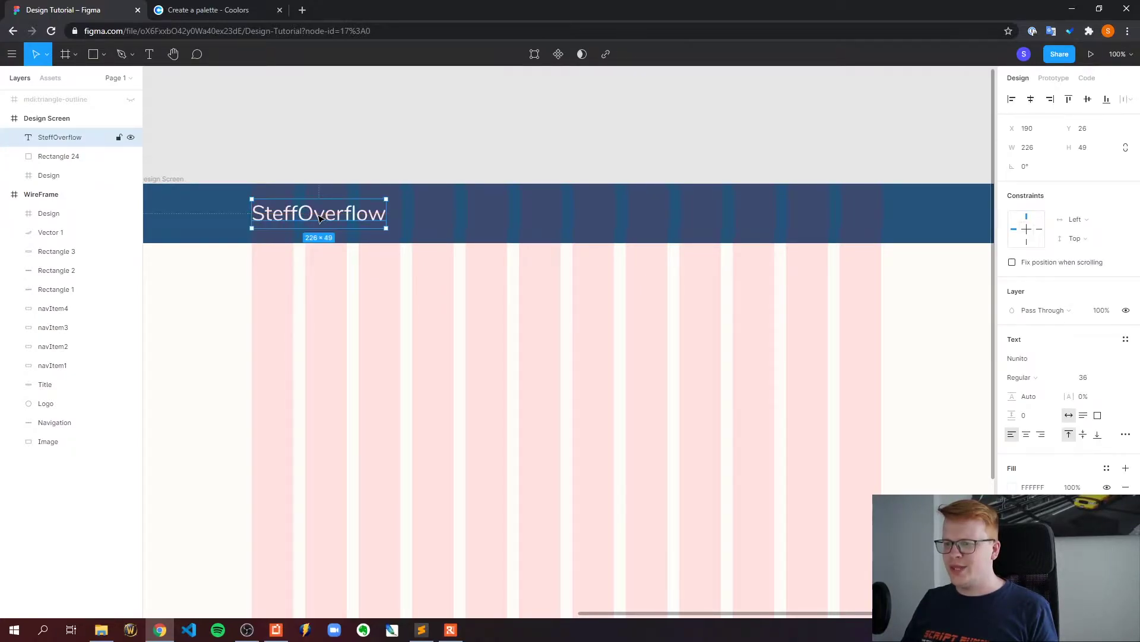
left_click(377, 107)
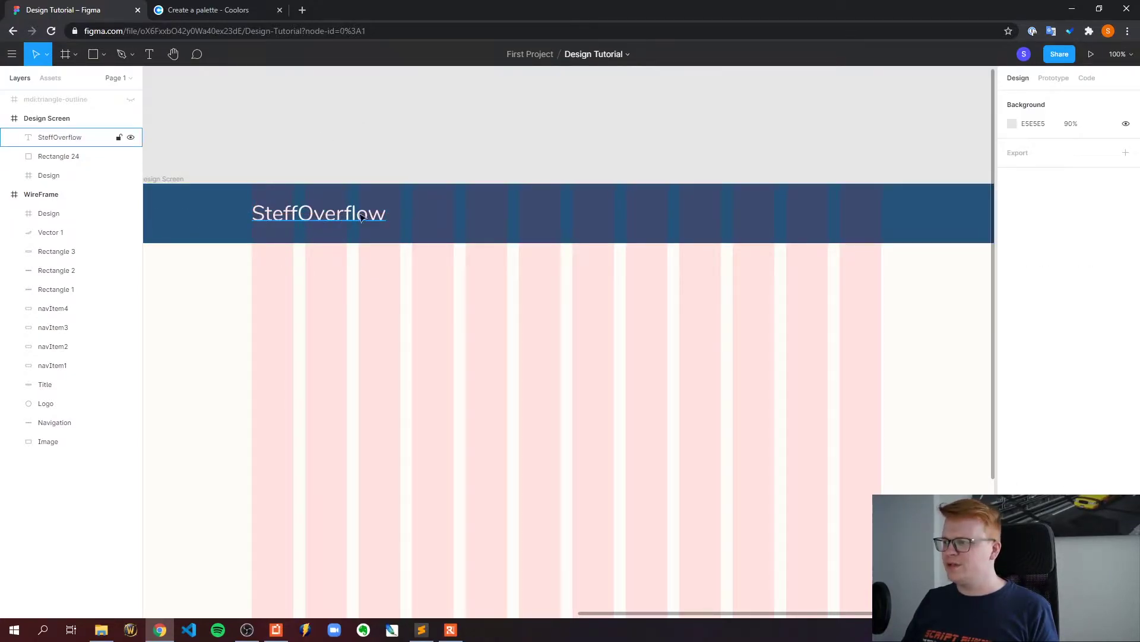
Step: Add the text "Portfolio" as a navigation item at the eighth grid column of the navigation bar
left_click(149, 54)
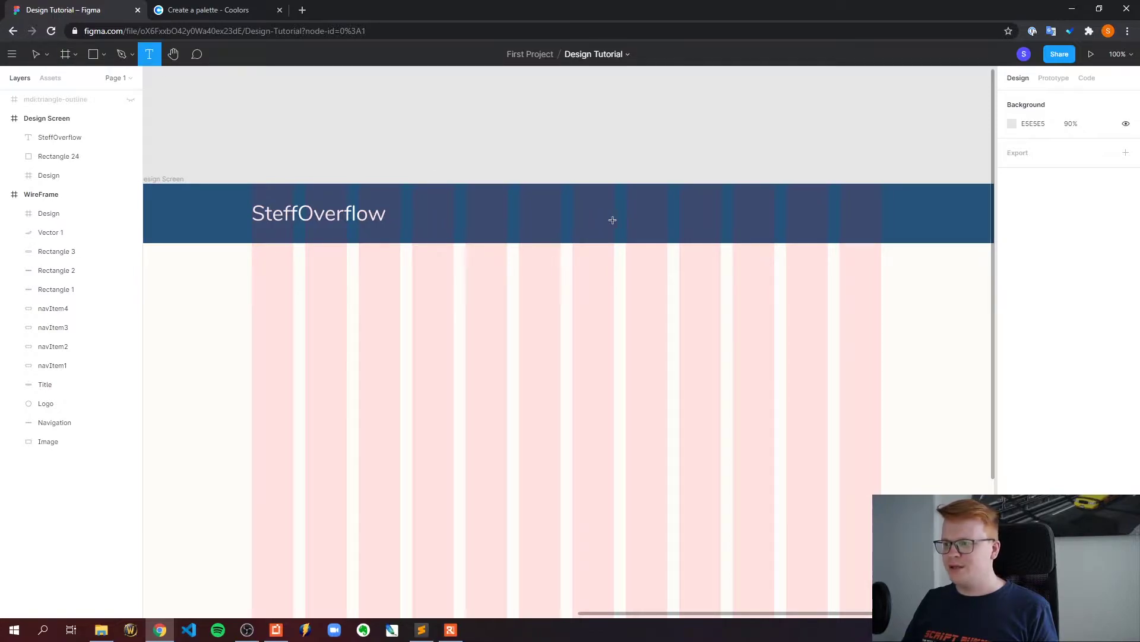
left_click(609, 220)
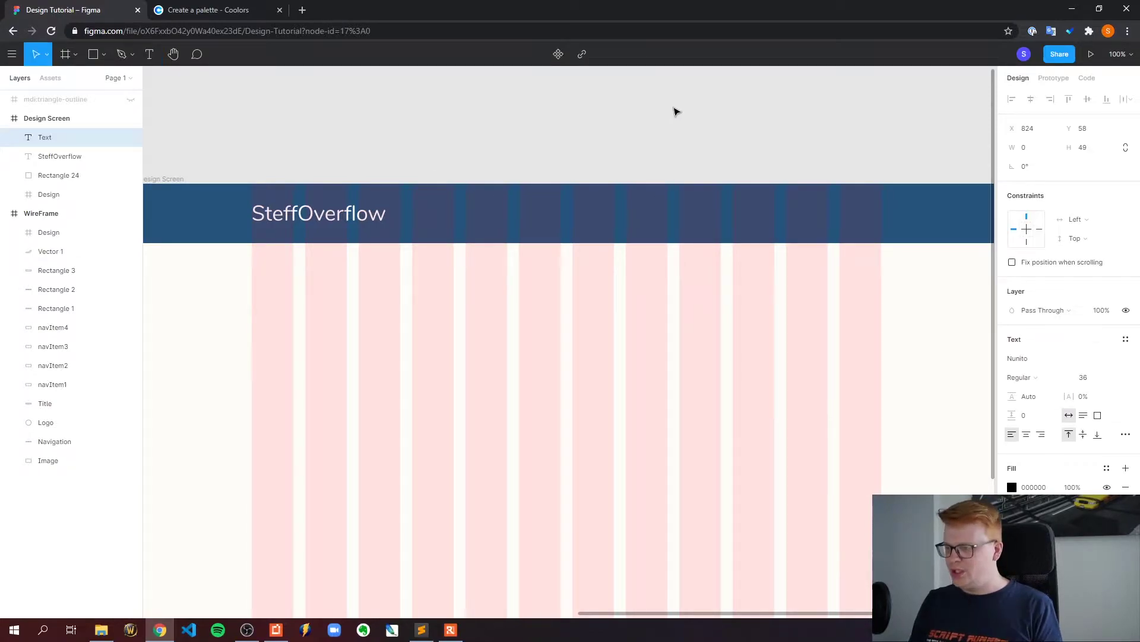
type("Porta")
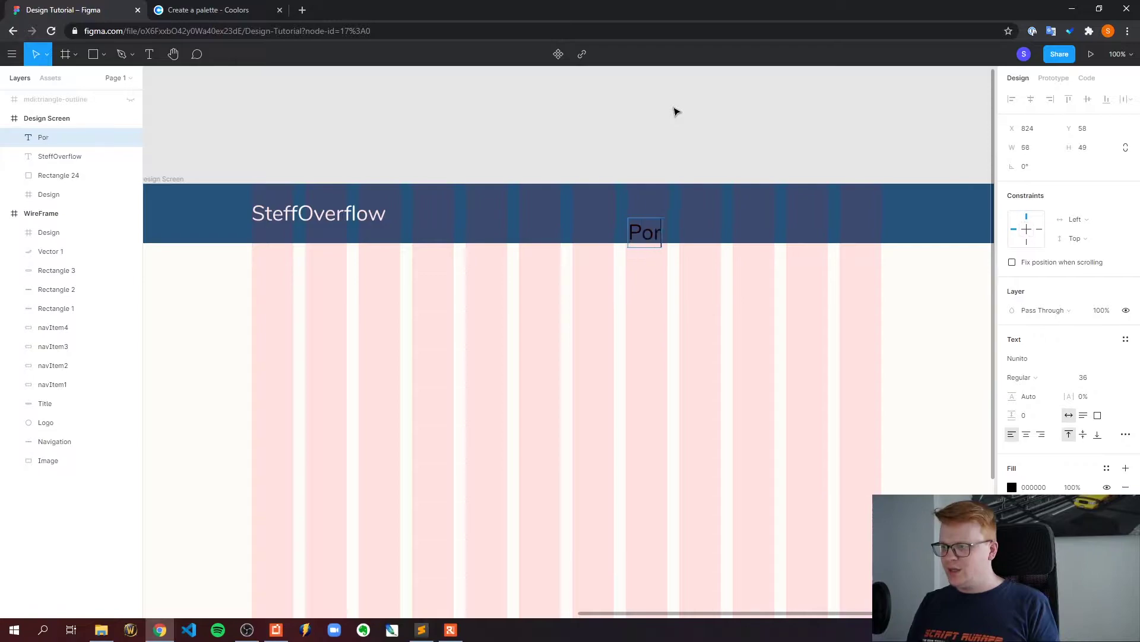
key("BackSpace")
key("BackSpace")
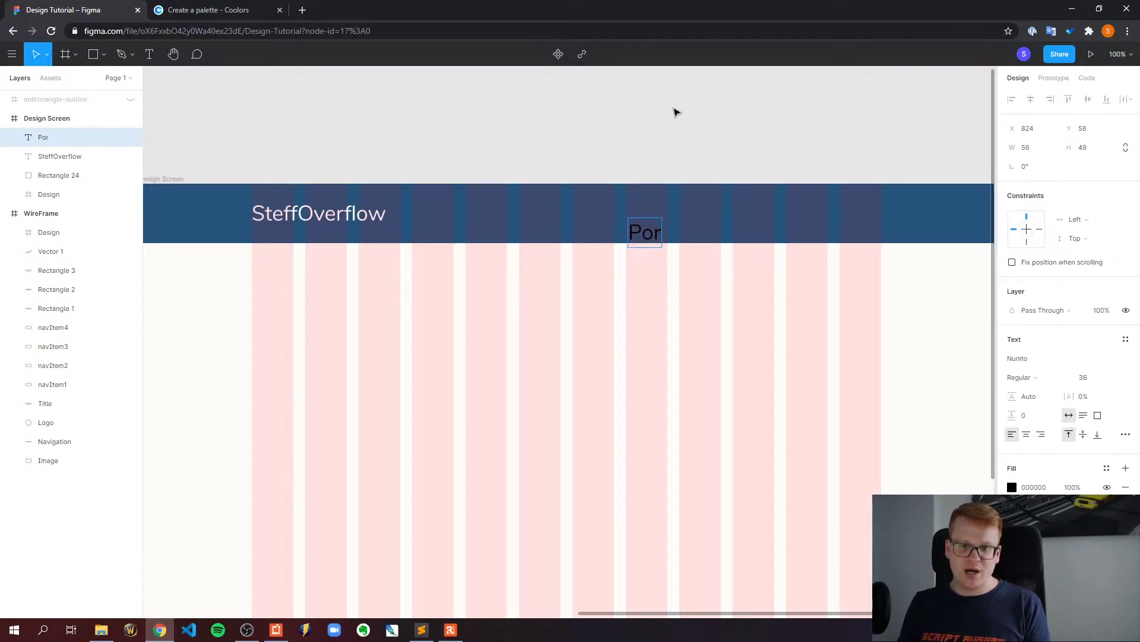
type("folio")
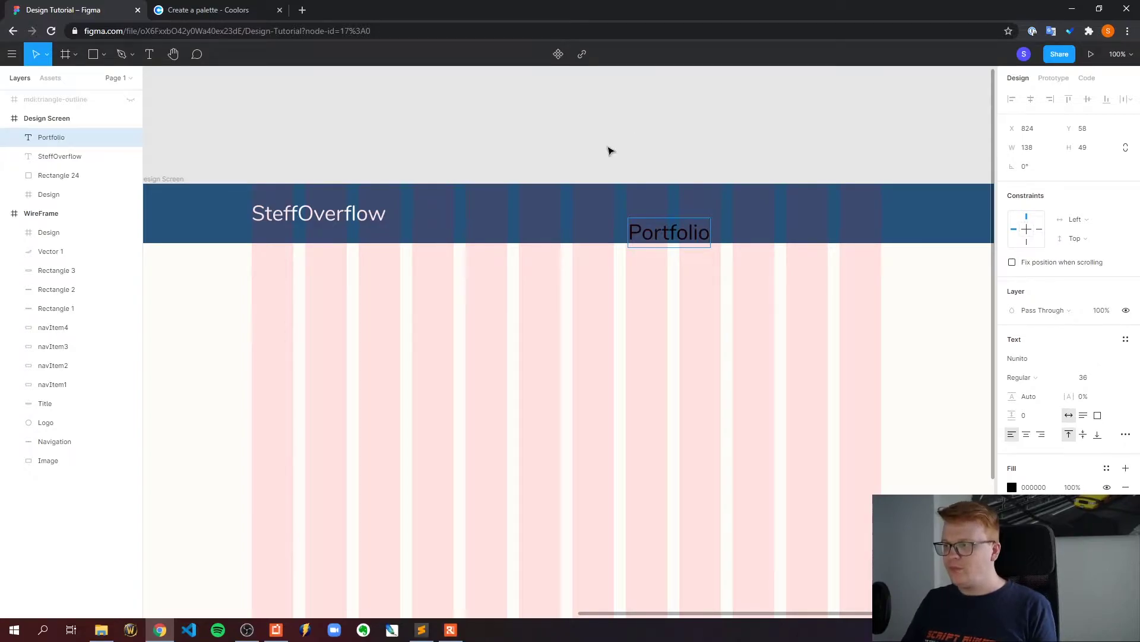
key("Escape")
Step: Centre the Portfolio text vertically in the navigation bar and set it to white (FFFFFF) at size 24
left_click_drag(683, 234, 681, 215)
left_click(1012, 487)
left_click(919, 438)
left_click_drag(905, 430, 848, 304)
Step: Duplicate the Portfolio text twice along the navigation bar and change the copies to "About" and "Contact me", ending at the last grid column
left_click_drag(654, 215, 740, 221)
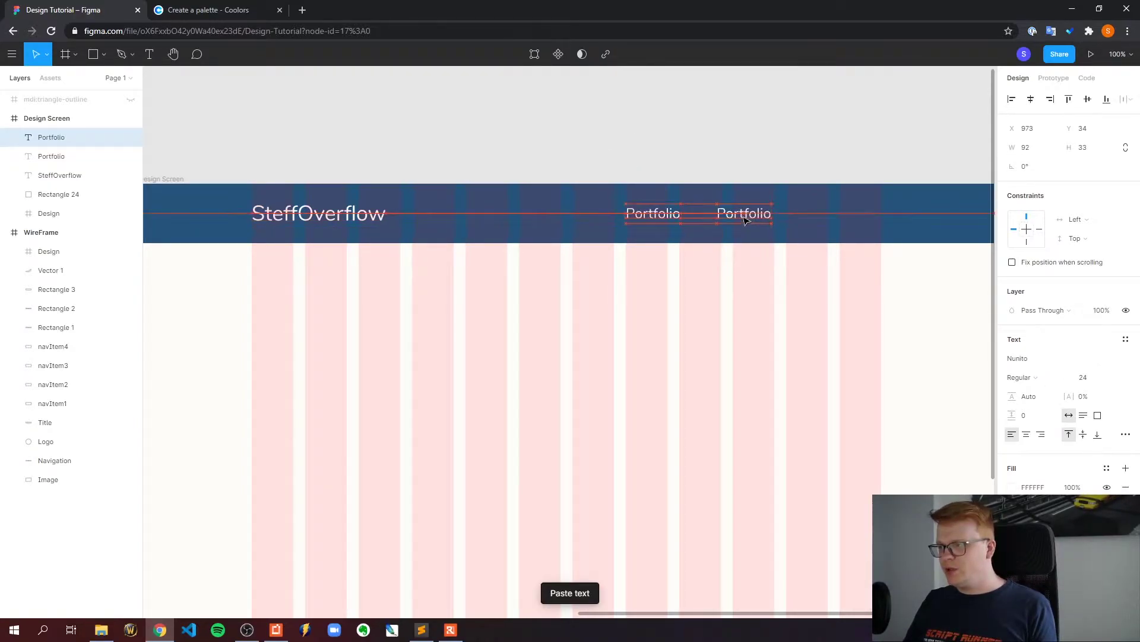
left_click(741, 117)
left_click(653, 213)
key("ctrl+v")
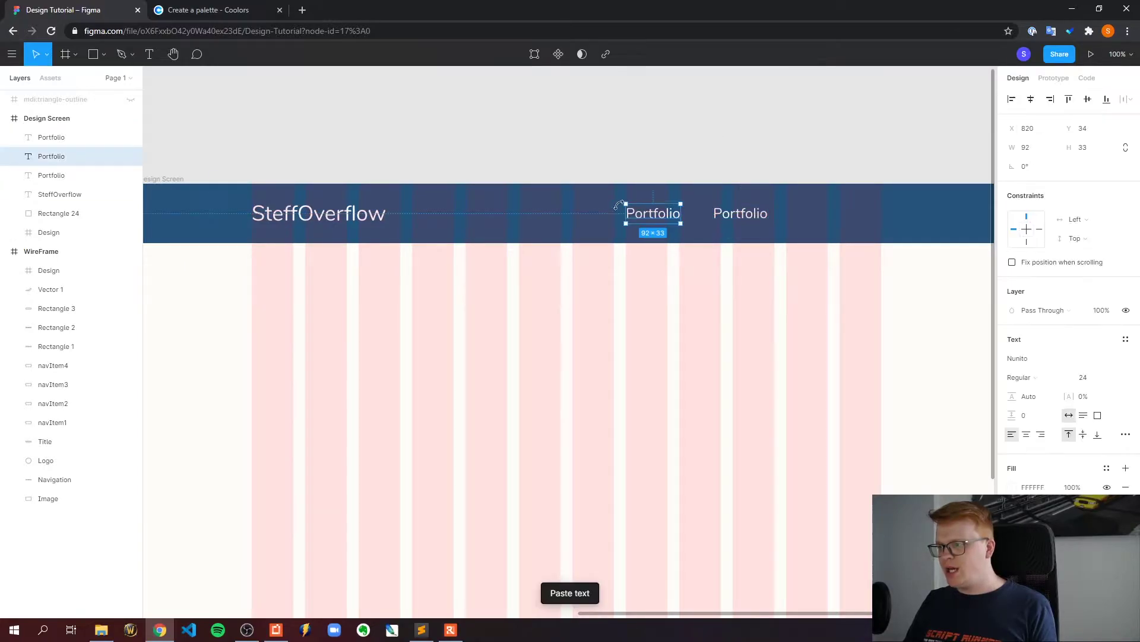
left_click_drag(652, 219, 853, 220)
double_click(852, 216)
type("Conteact me")
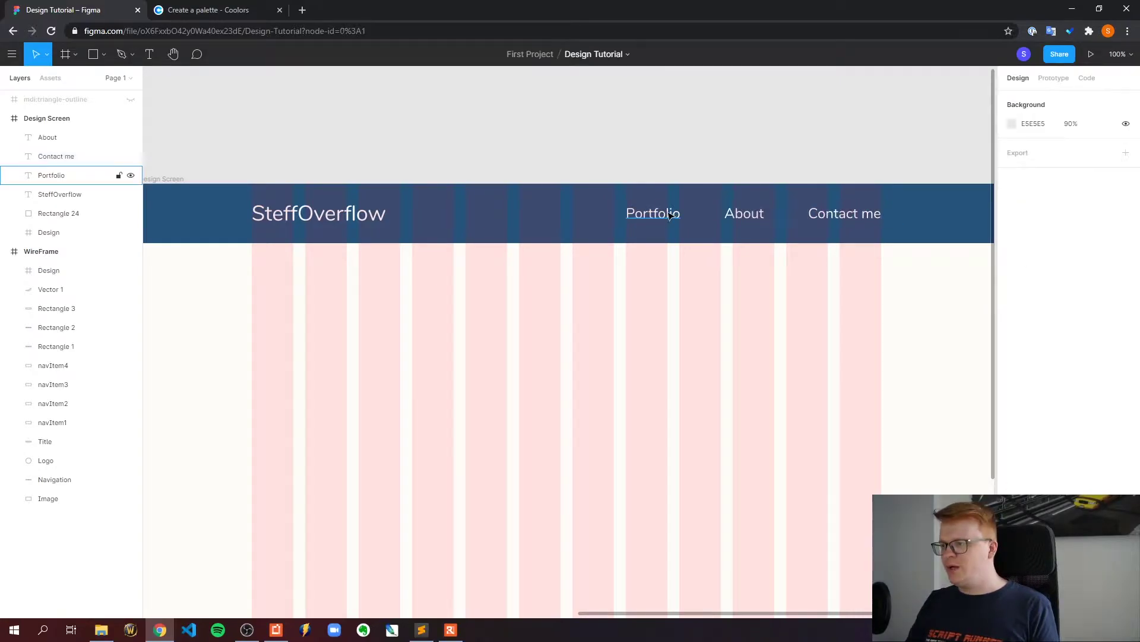
Step: Move the About and Portfolio texts closer to Contact me so the navigation items are evenly spaced
left_click(77, 175)
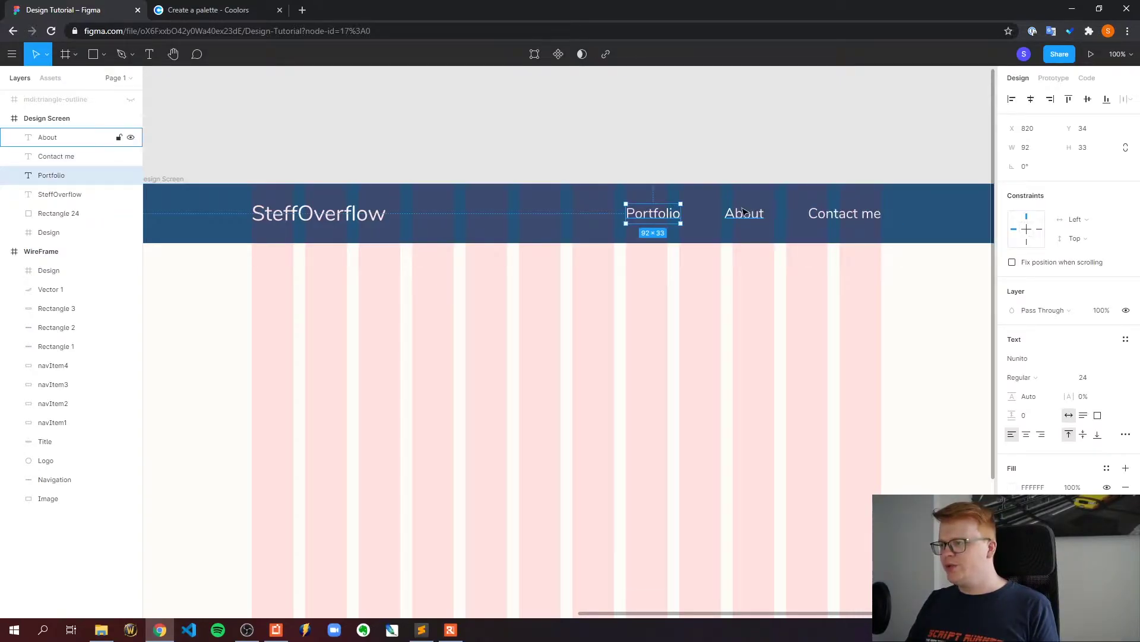
left_click(745, 211)
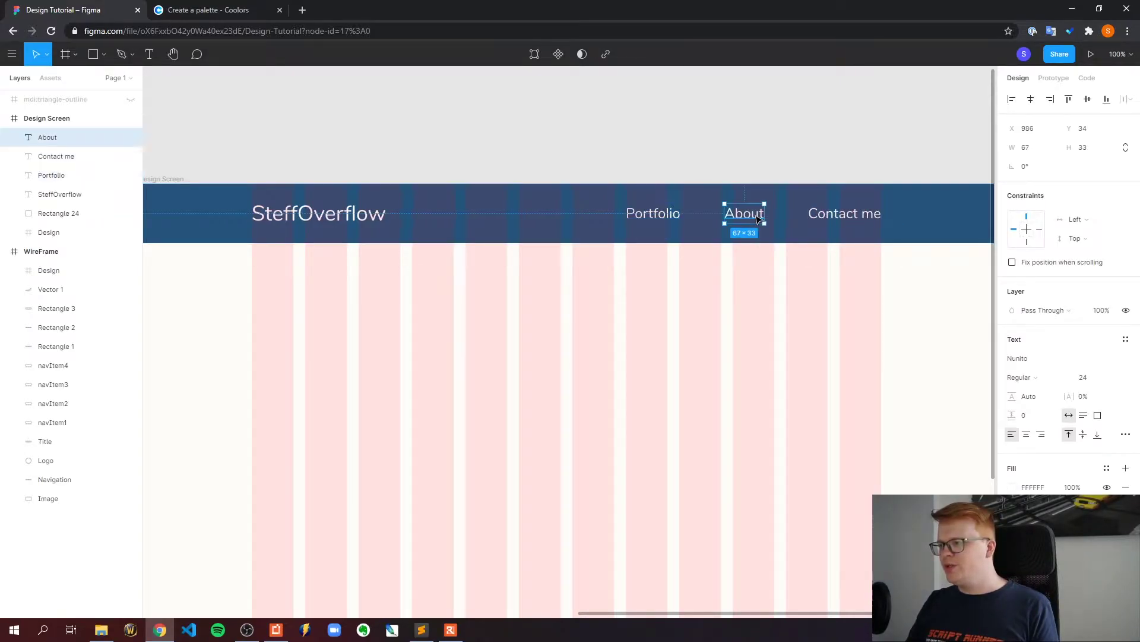
left_click(751, 114)
left_click_drag(745, 213, 754, 213)
left_click_drag(657, 218, 678, 218)
left_click(703, 137)
scroll(725, 268, "down", 1)
scroll(725, 267, "up", 1)
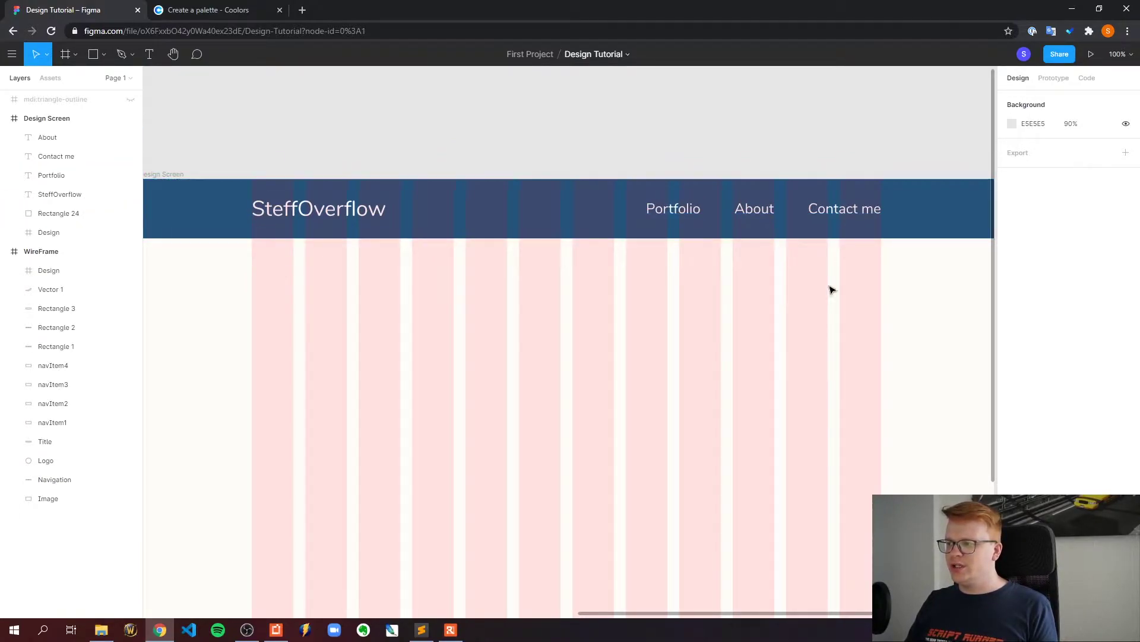
Step: Set the height of the Design Screen frame to 5000
scroll(843, 262, "down", 2)
left_click(1117, 54)
left_click(1082, 154)
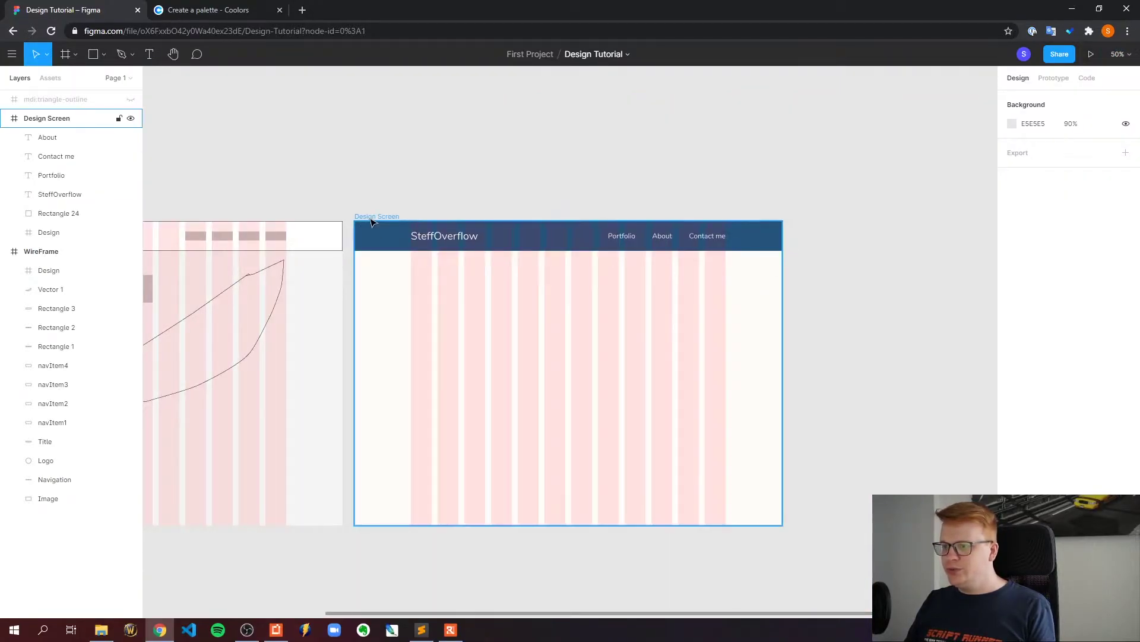
left_click(373, 223)
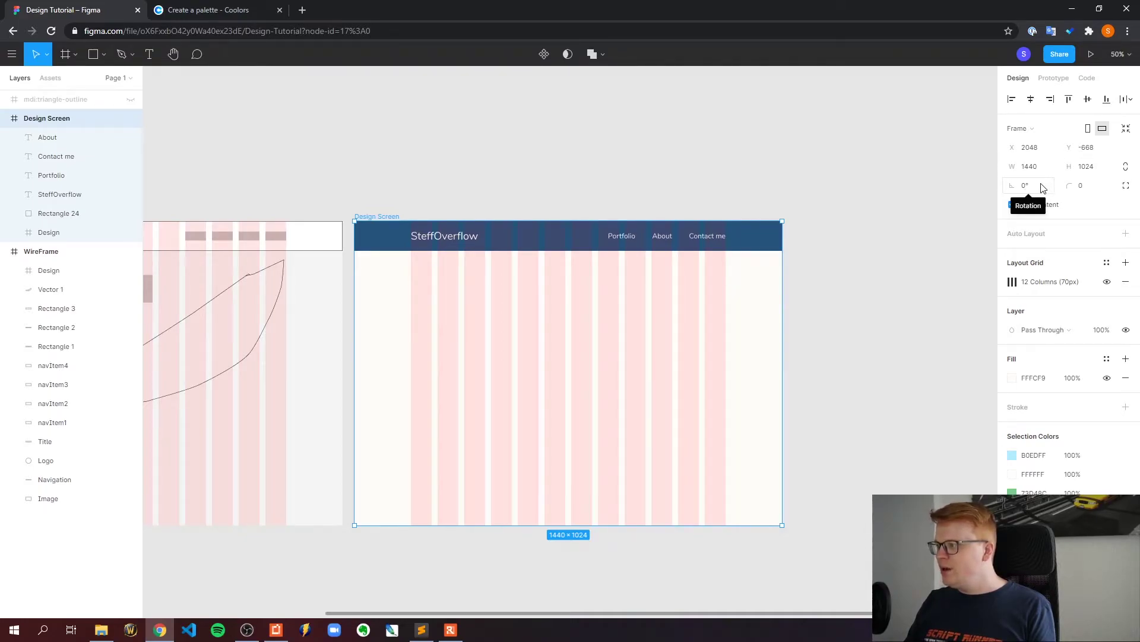
left_click(1096, 168)
type("5000")
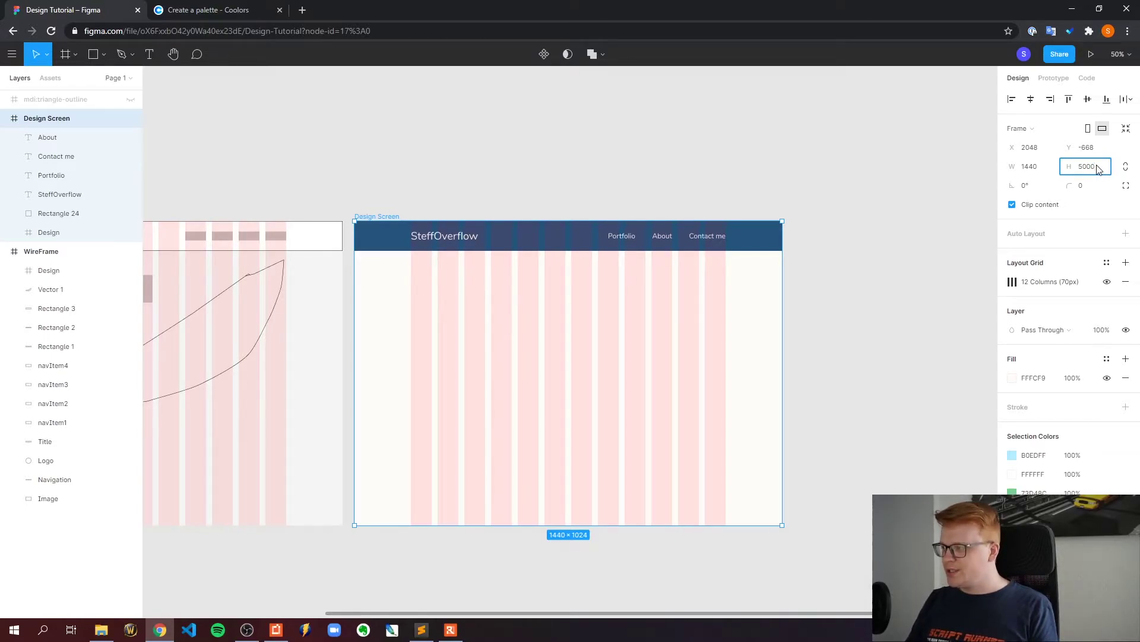
key("Return")
scroll(624, 244, "down", 15)
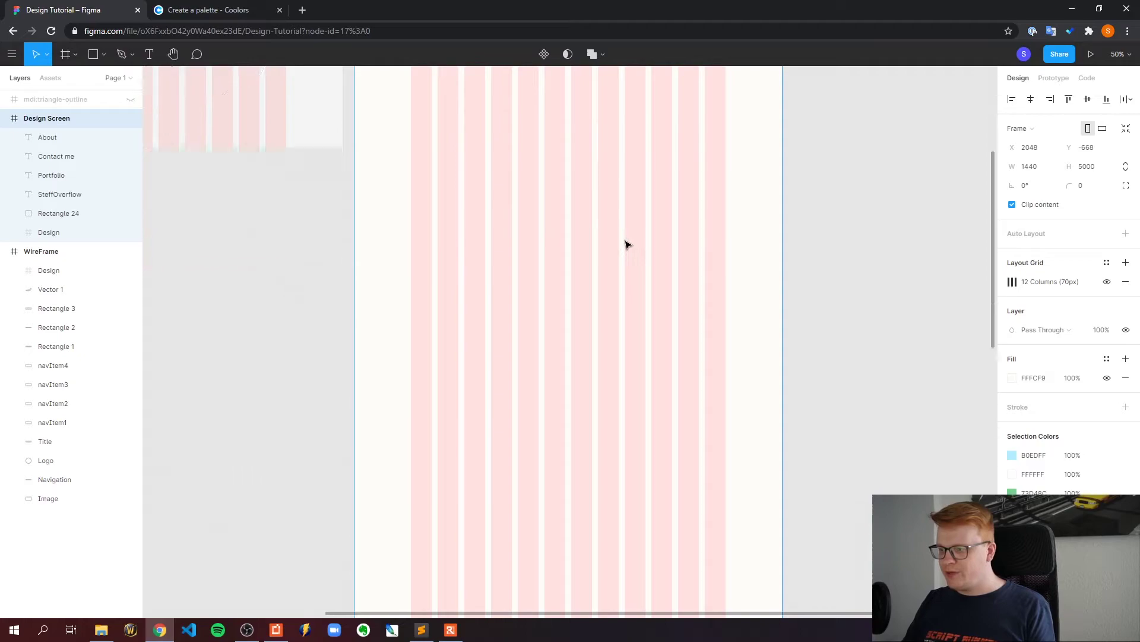
scroll(624, 245, "up", 2)
scroll(624, 245, "up", 14)
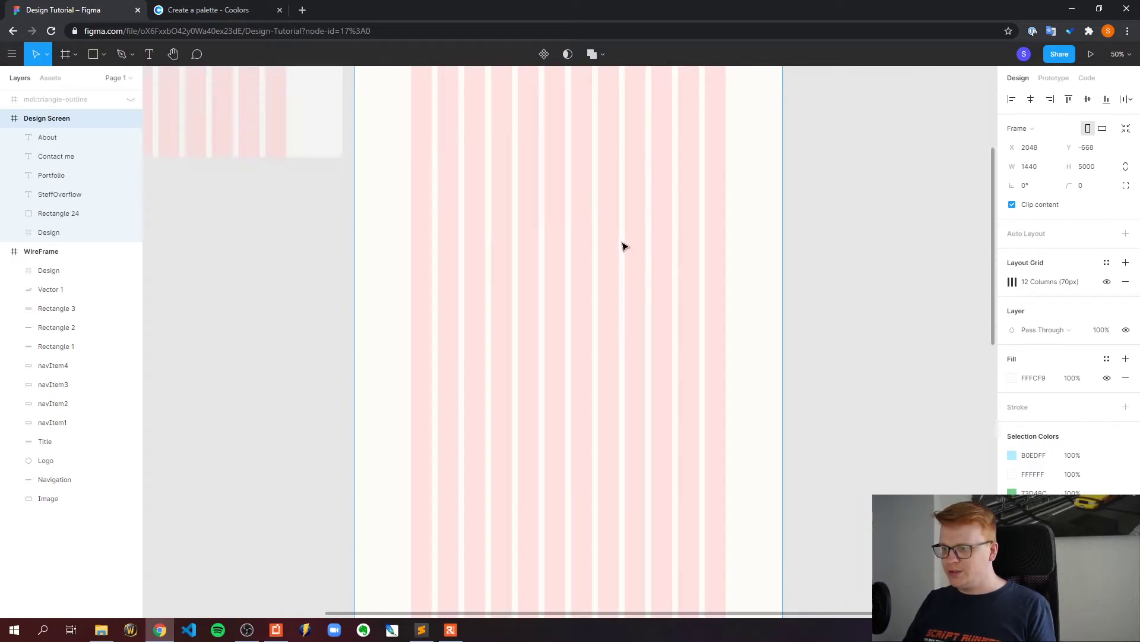
Step: Hide the Design Screen's layout grid and review the wireframe's headline, subtitle and button placeholder blocks
left_click(557, 188)
scroll(614, 203, "down", 2)
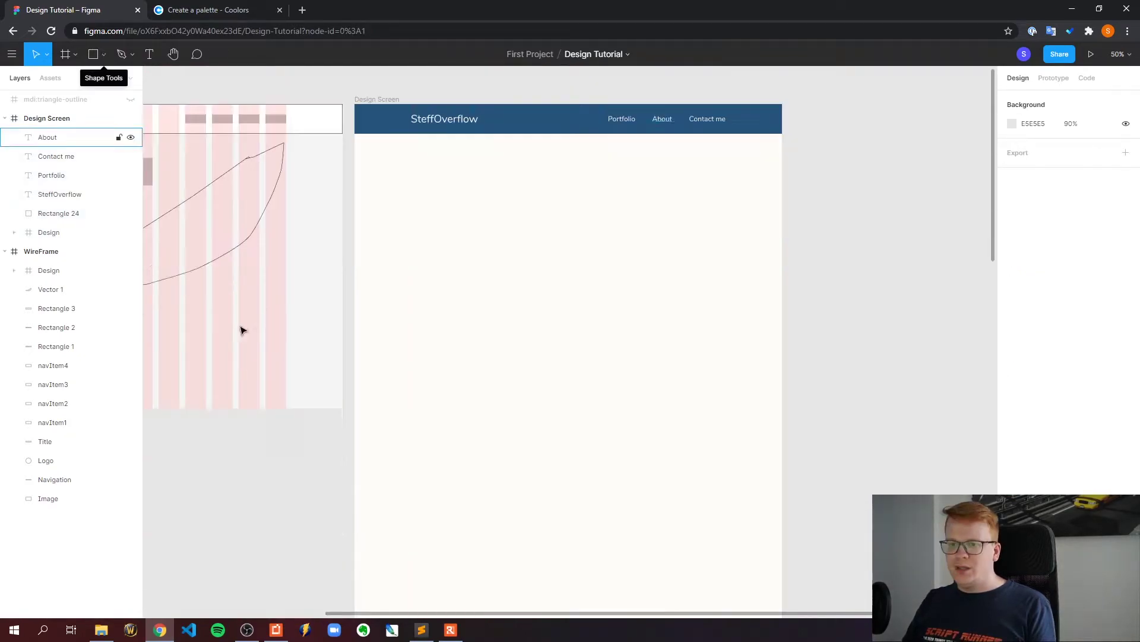
left_click_drag(429, 615, 216, 612)
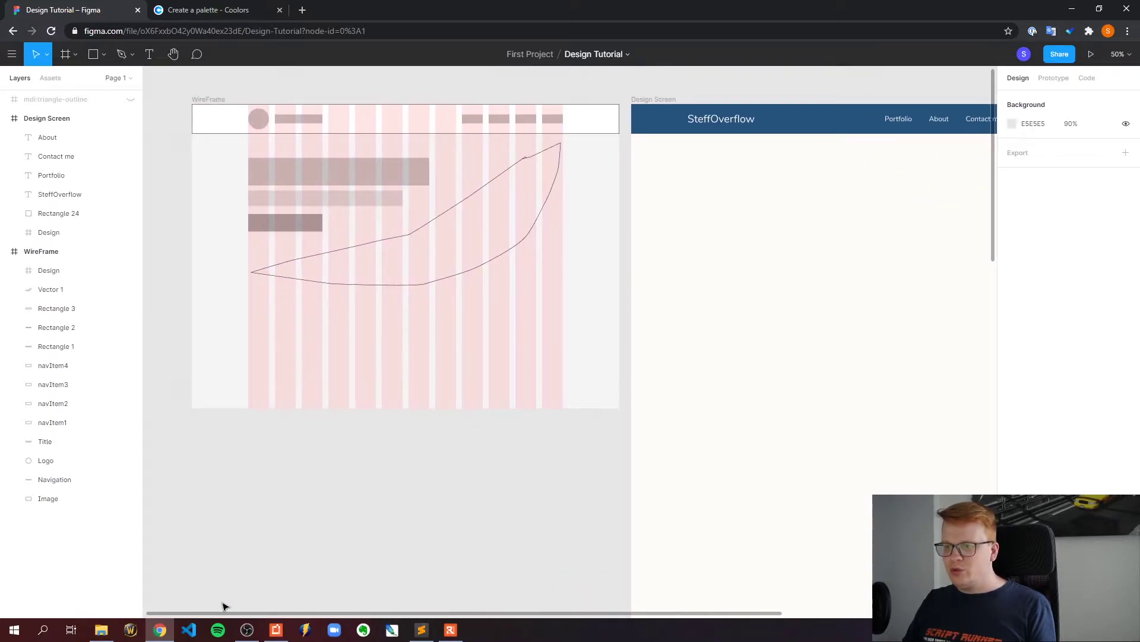
left_click(276, 178)
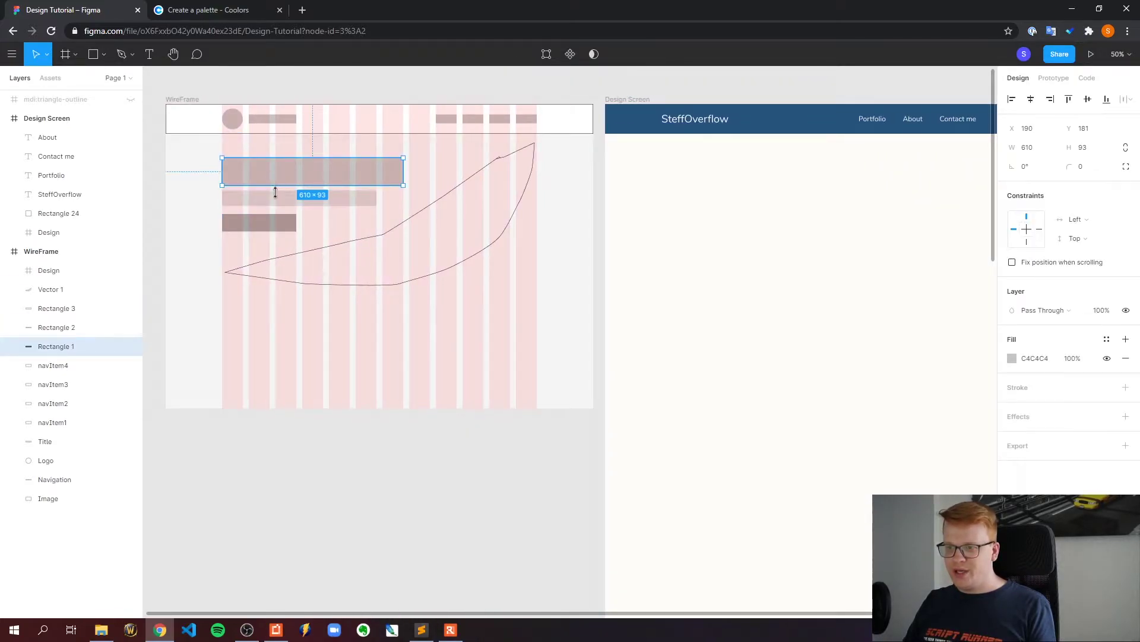
left_click(277, 198)
left_click(255, 224)
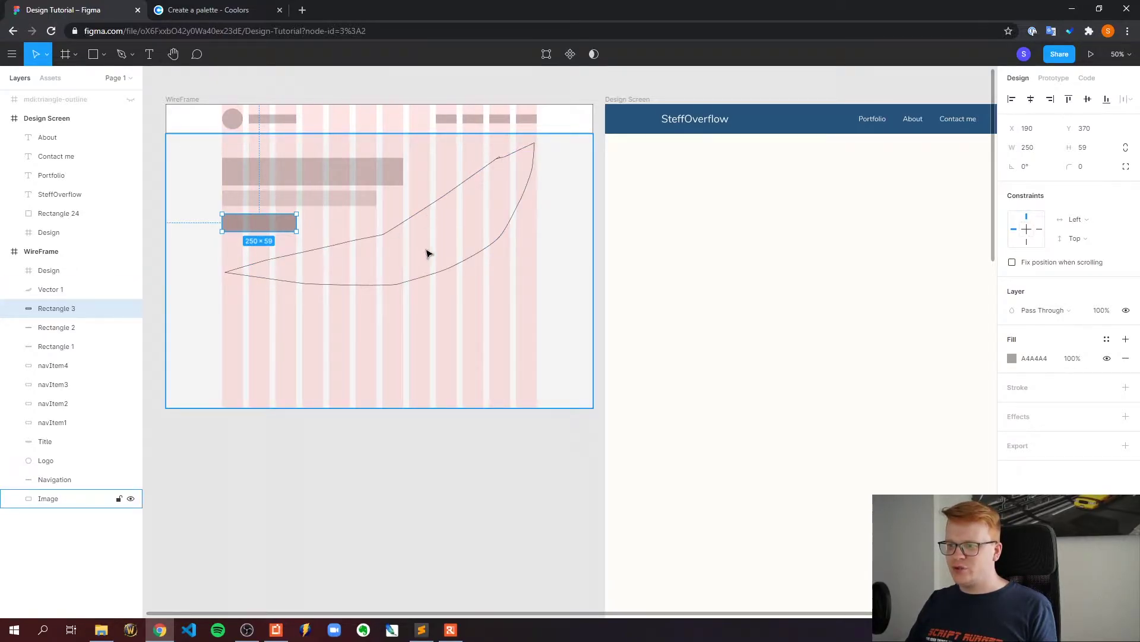
left_click(331, 232)
Step: Add the text "I'm a webdesigner and UI & UX Expert." below the navigation bar in the Design Screen
scroll(357, 237, "right", 5)
left_click(149, 54)
left_click(412, 202)
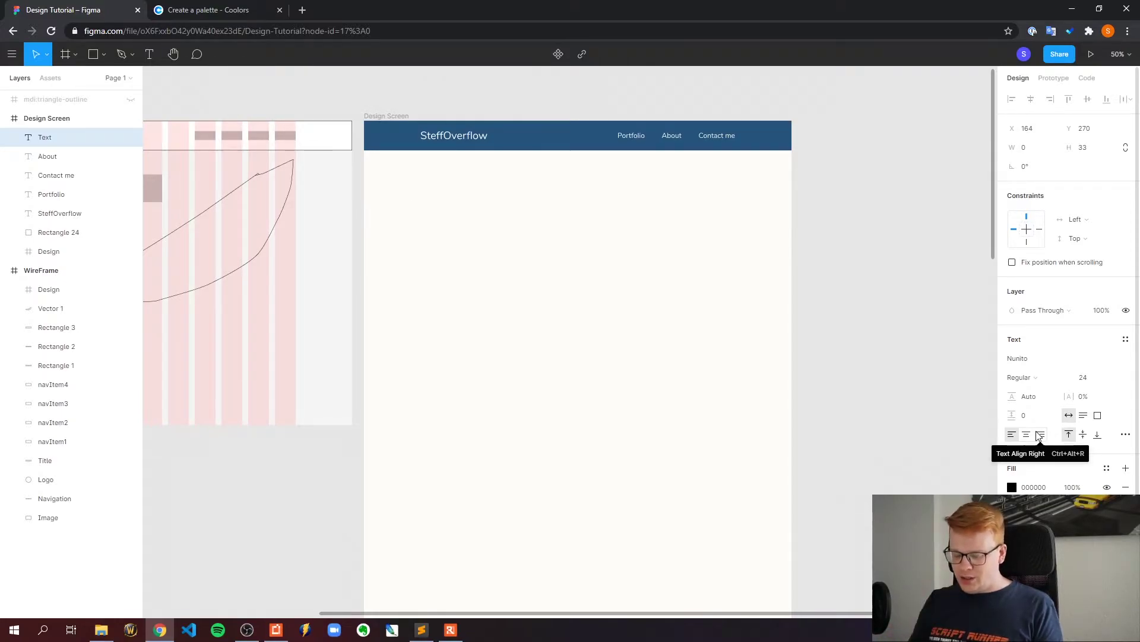
type("WEb")
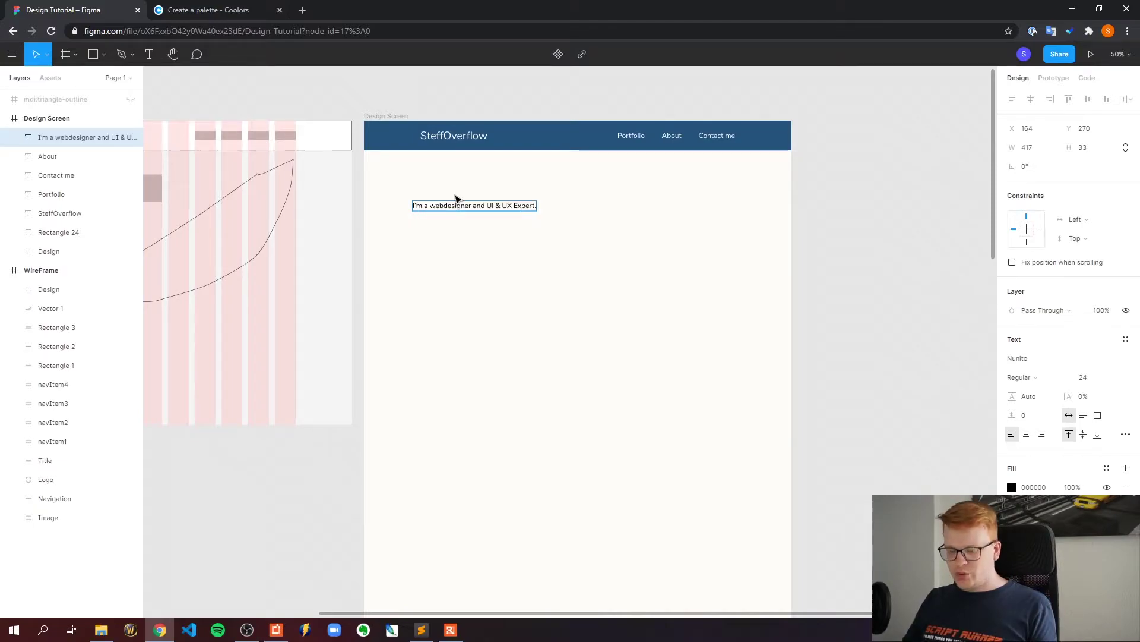
Step: Set the headline text to size 64 and align its start with the SteffOverflow title, below the navigation bar
key("ctrl+a")
left_click(1113, 377)
left_click(1098, 457)
left_click(649, 221)
key("Escape")
mouse_move(524, 219)
left_mouse_down()
mouse_move(532, 187)
mouse_move(532, 202)
left_mouse_up()
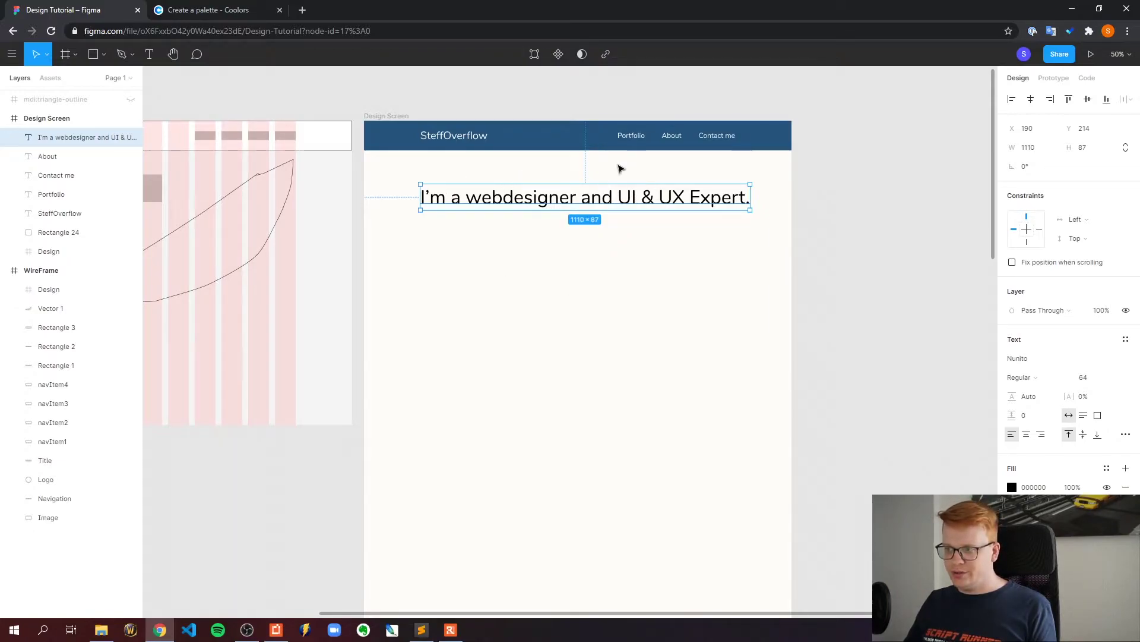
Step: Replace the headline with "I build awesome experiences around the web." on two lines and make it bold
key("Return")
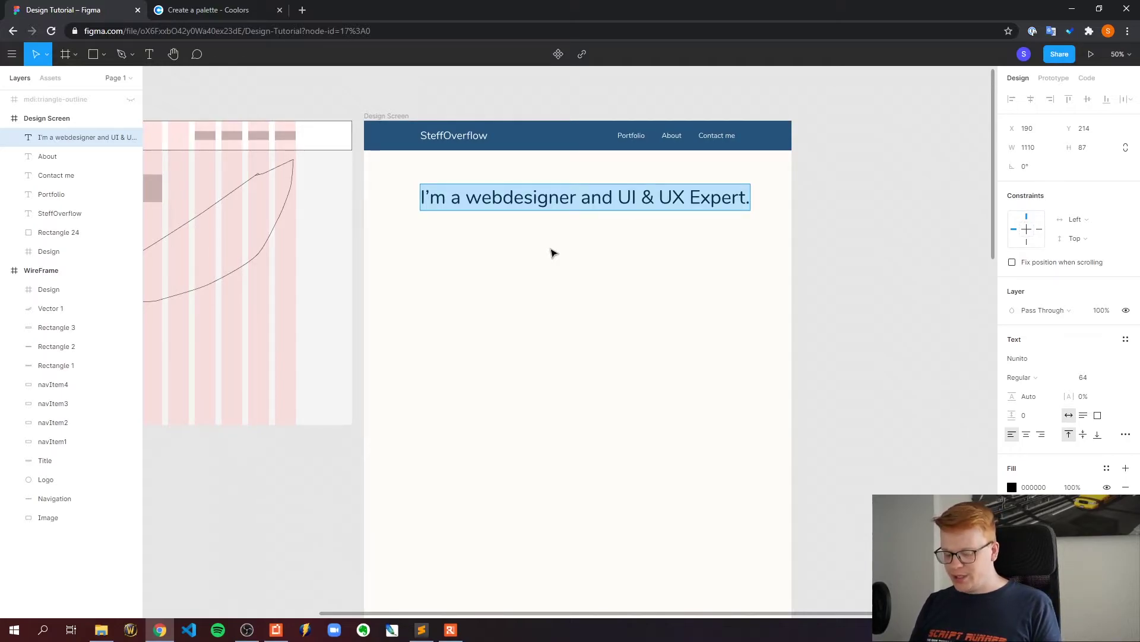
type("I build awesome experiences around the web.")
key("Escape")
left_click(1109, 378)
key("Escape")
left_click(610, 217)
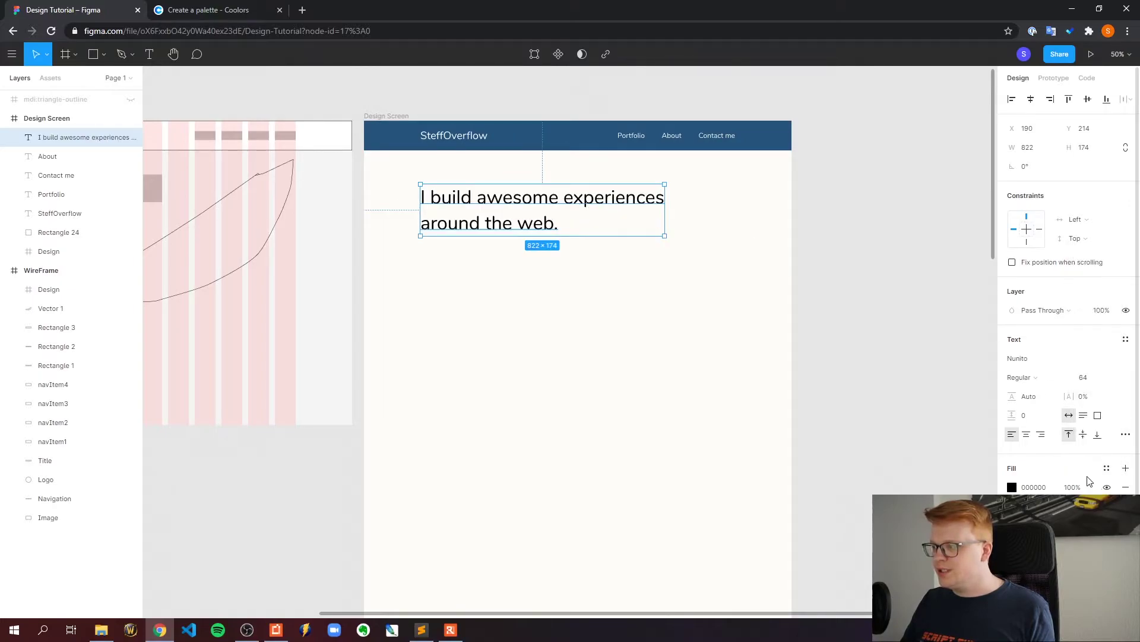
key("ctrl+b")
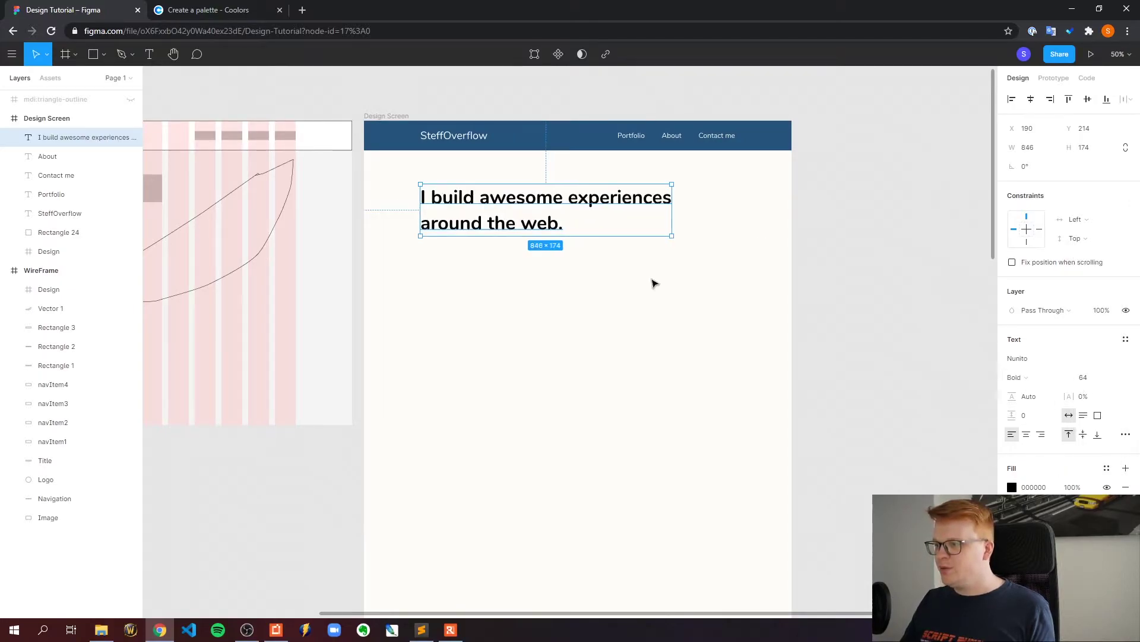
left_click(627, 294)
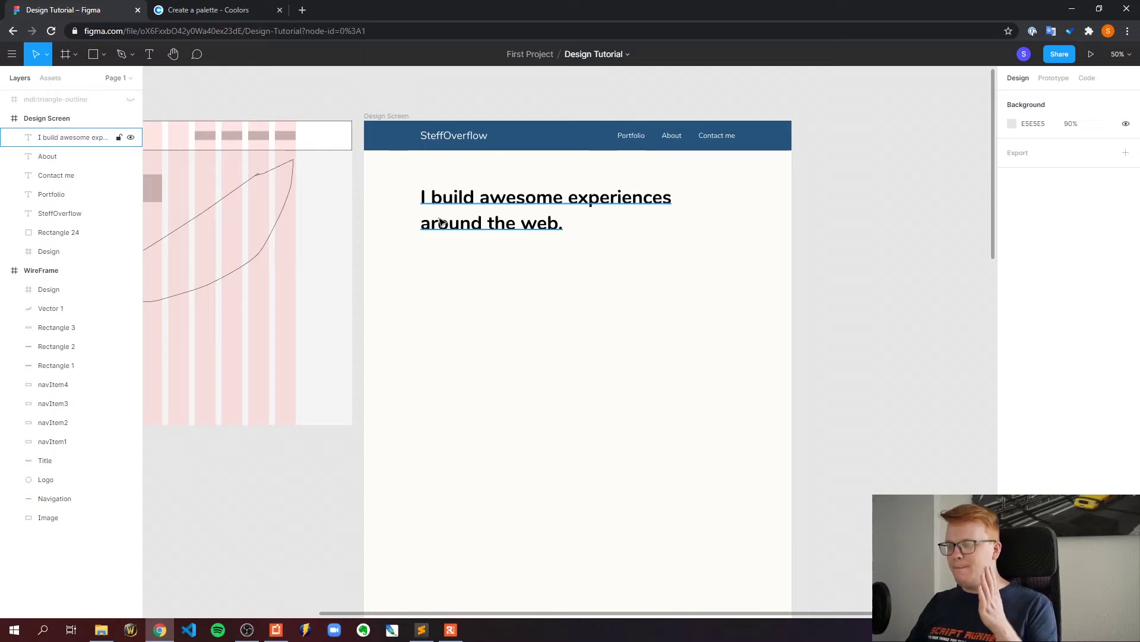
Step: Change "awesome" to "great" in the headline and move the headline slightly down
scroll(531, 324, "up", 1)
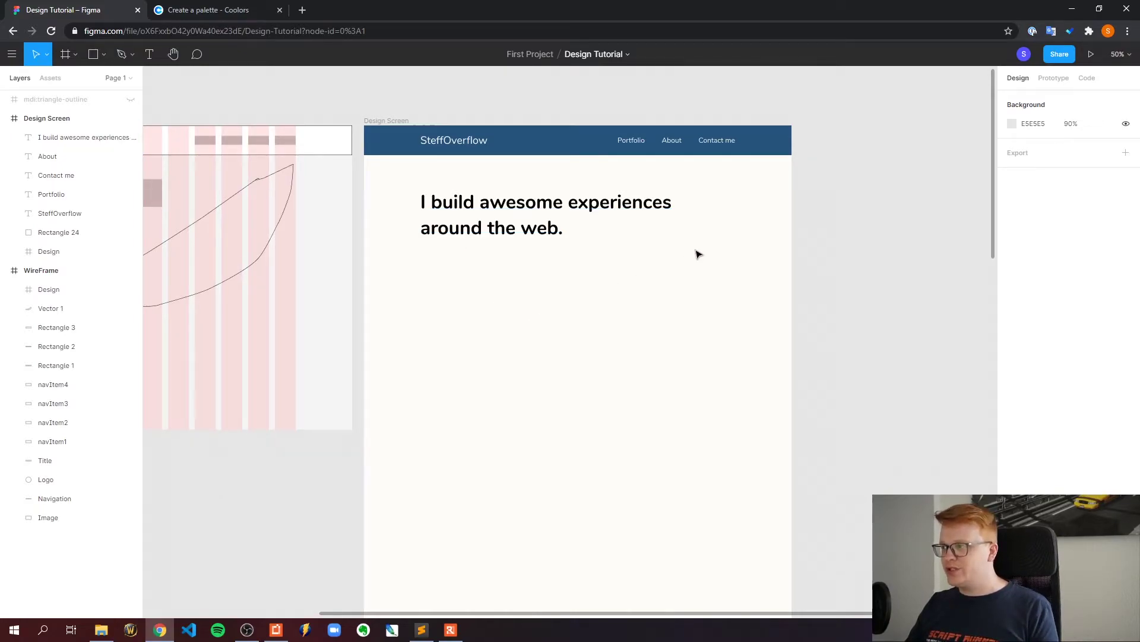
left_click_drag(568, 202, 497, 199)
type("great")
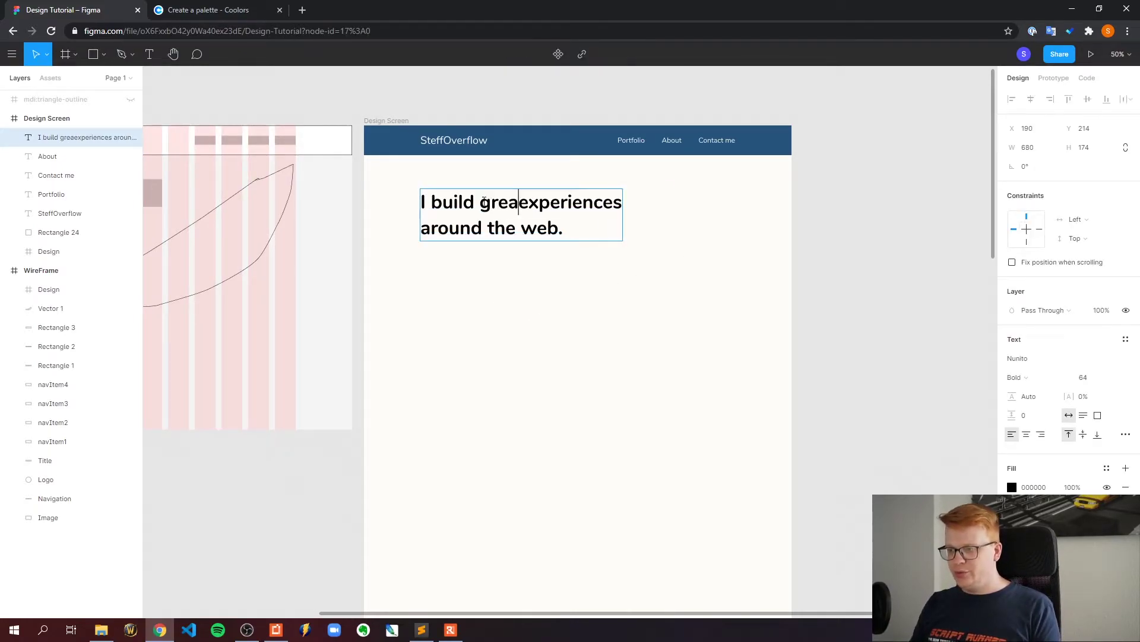
left_click(565, 237)
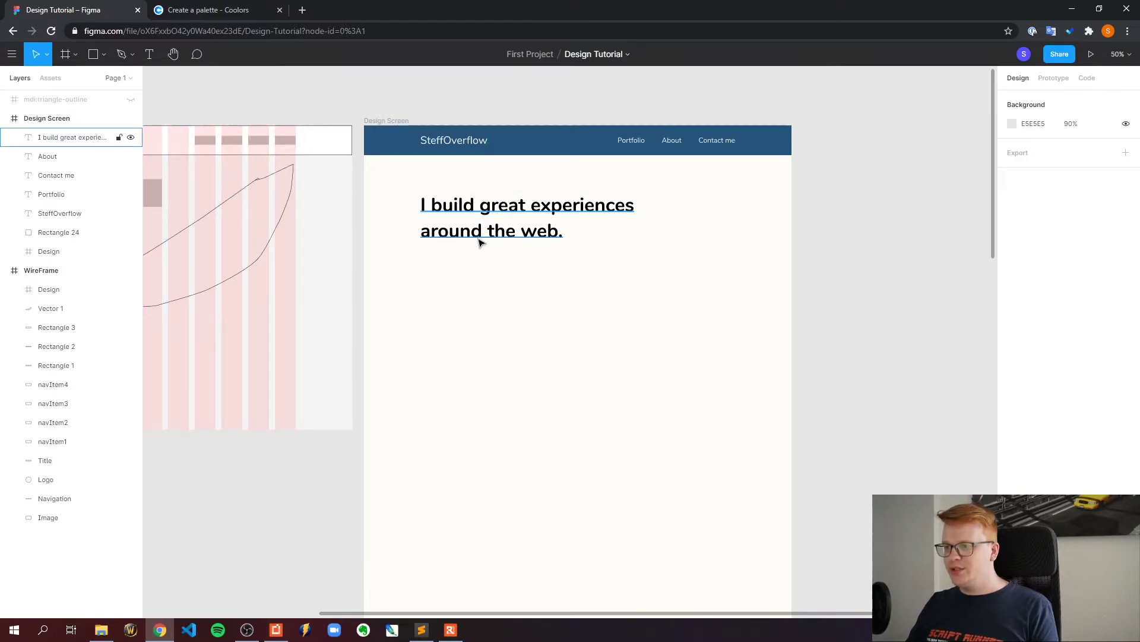
Step: Add the text "I'm a webdeveloper | UI & UX designer" below the headline, aligned with its start
scroll(519, 319, "up", 2)
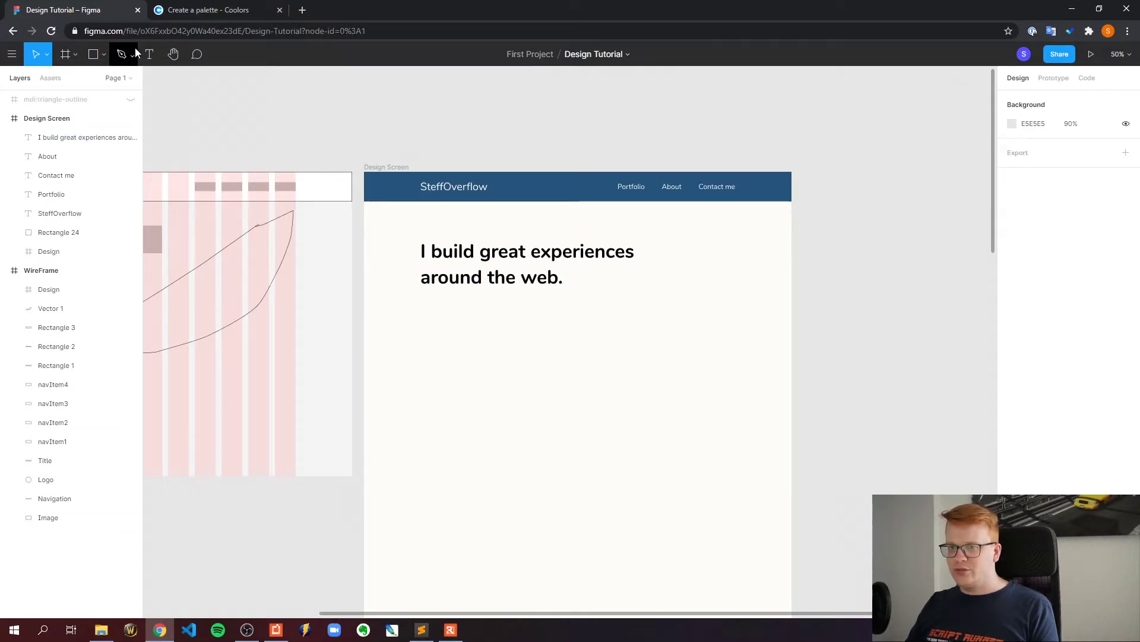
left_click(149, 54)
left_click(419, 310)
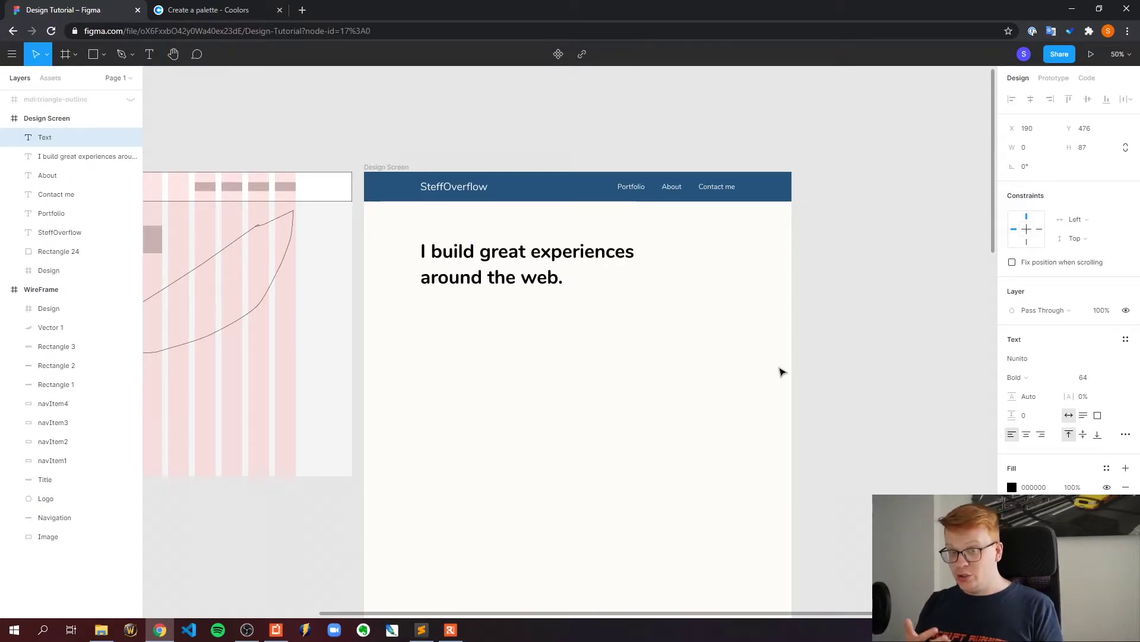
type("I’m a webdeveloper | UI & UX designer")
Step: Set the webdeveloper subtitle text to size 24
key("ctrl+a")
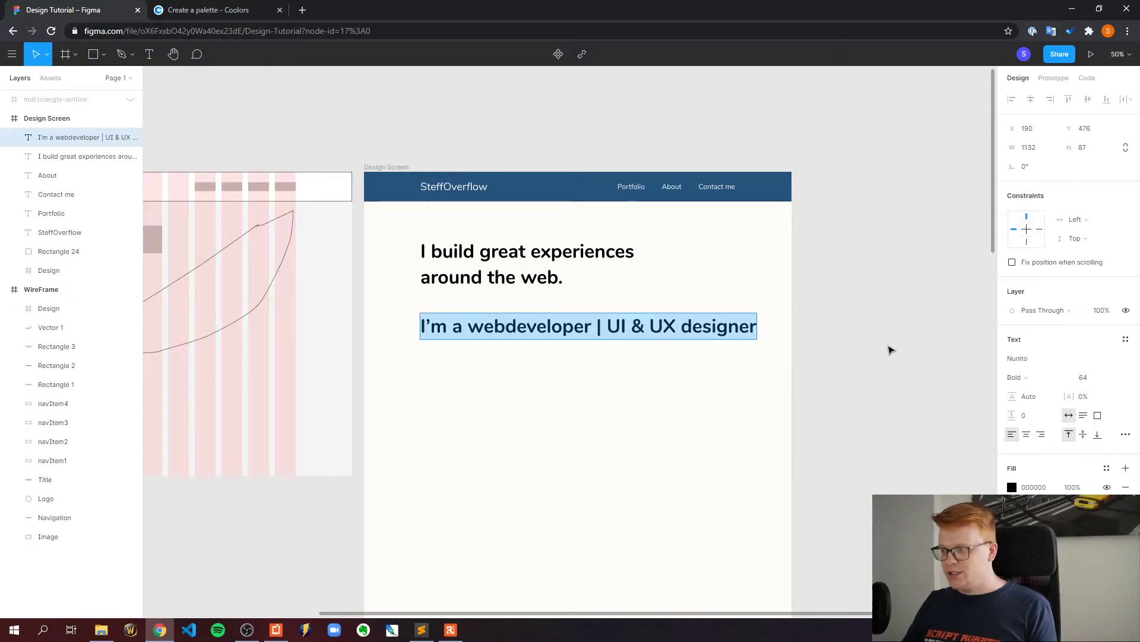
left_click(1113, 378)
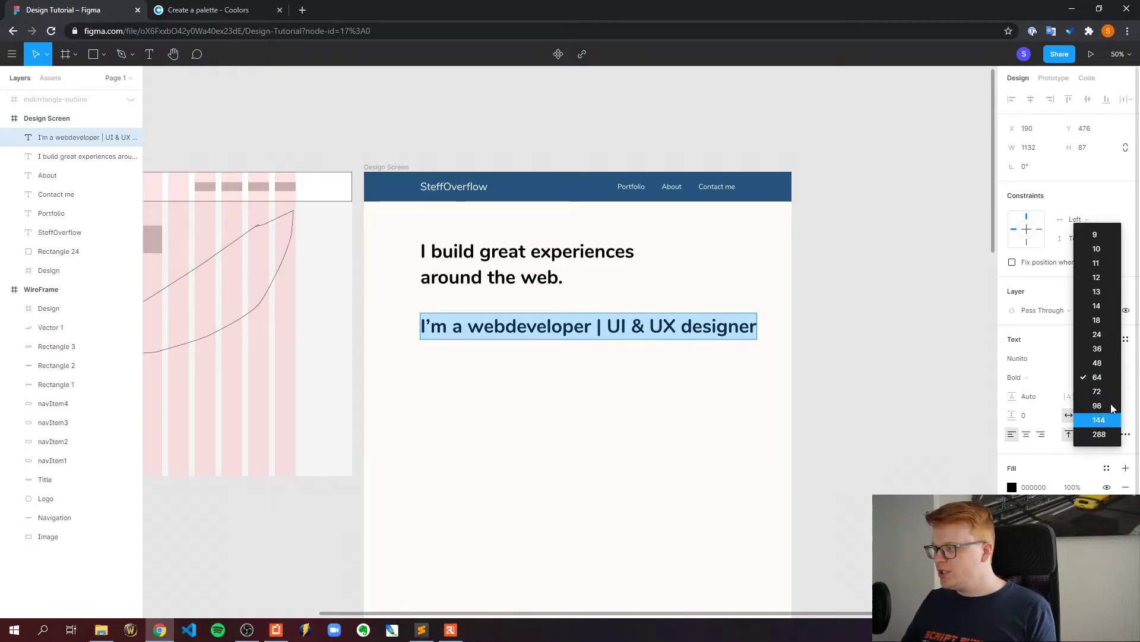
left_click(1107, 325)
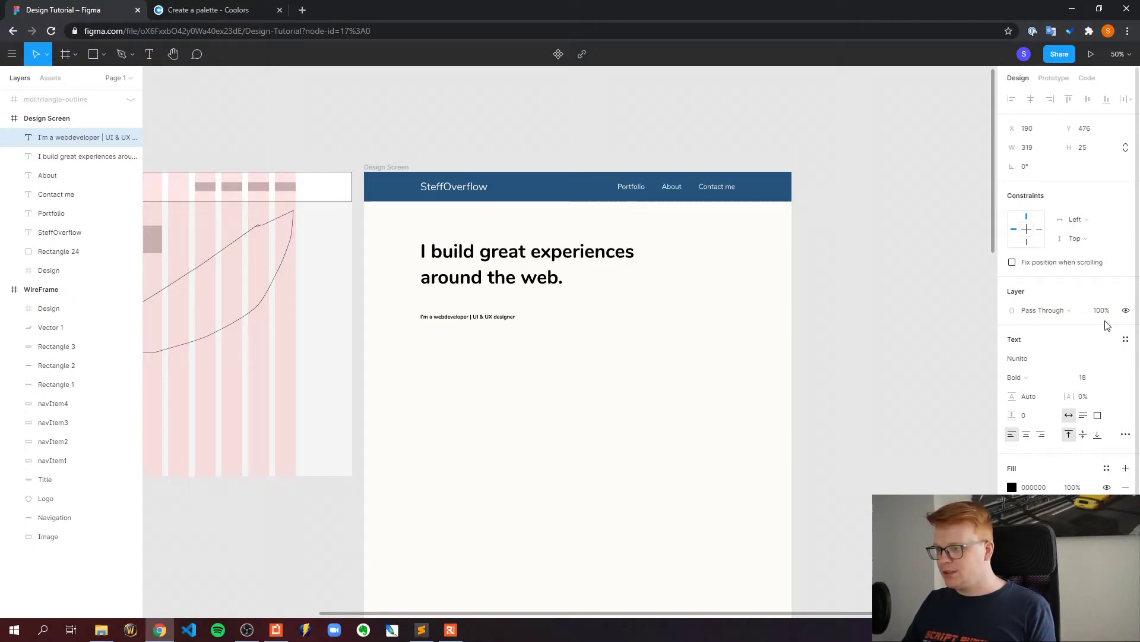
left_click(1114, 378)
left_click(1105, 396)
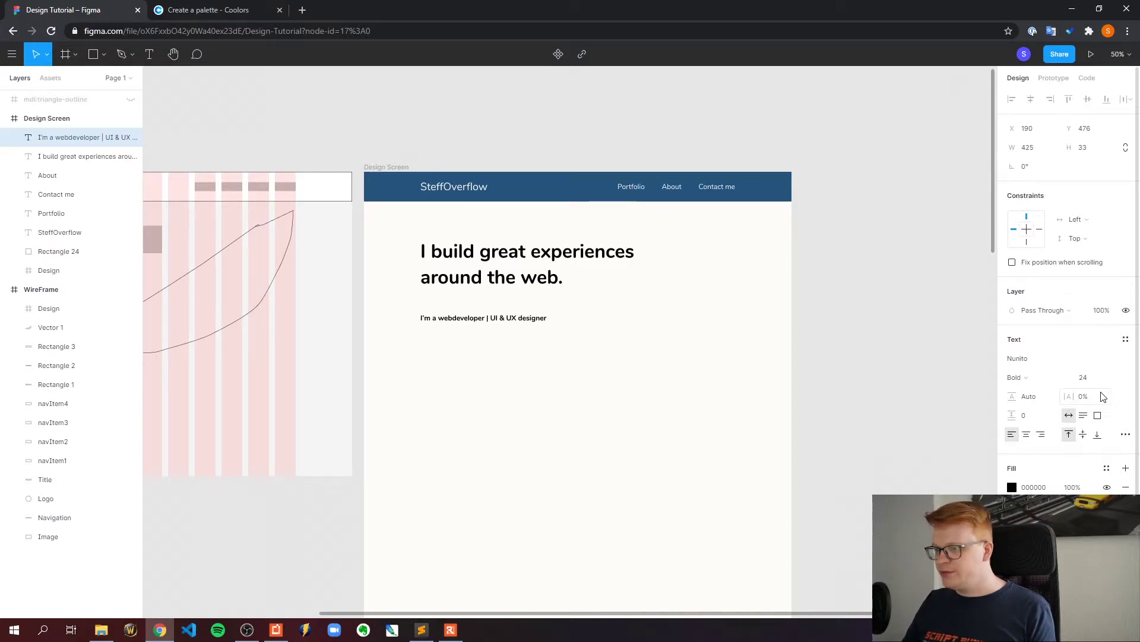
Step: Colour the subtitle grey (959595) and move it up closer beneath the headline
left_click(1012, 487)
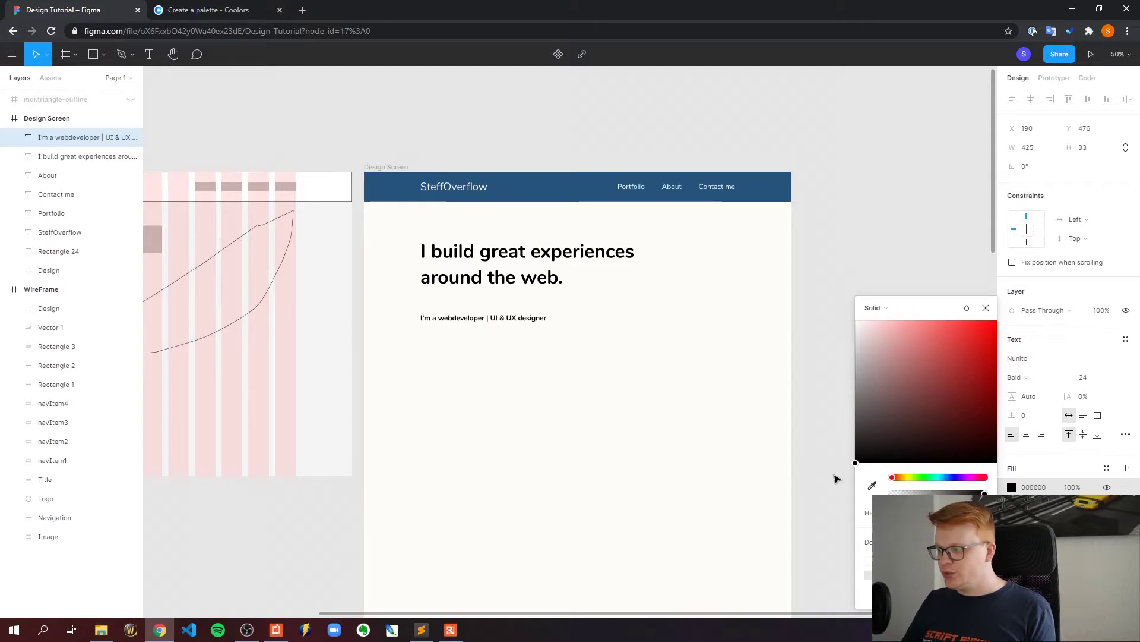
left_click_drag(834, 479, 824, 402)
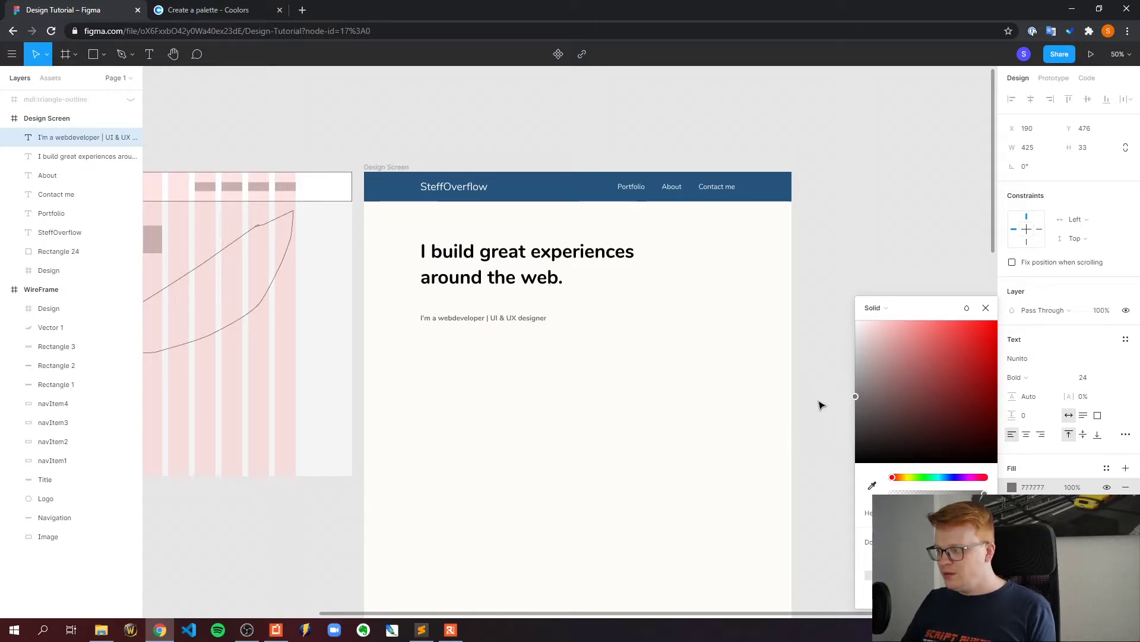
left_click_drag(819, 405, 818, 394)
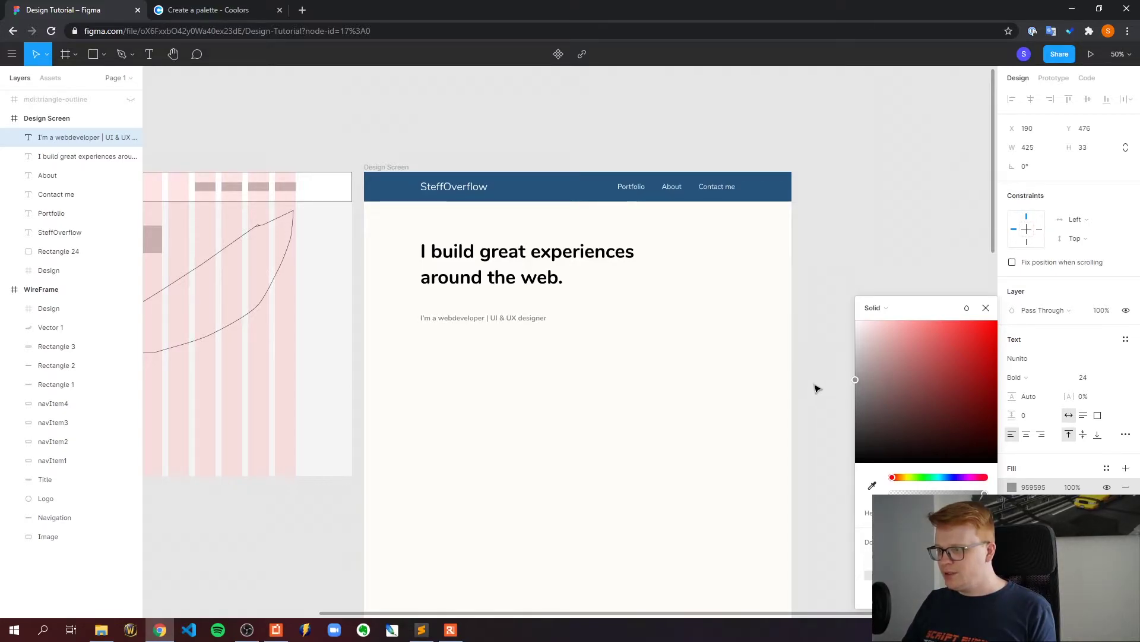
left_click(837, 247)
left_click_drag(528, 318, 528, 303)
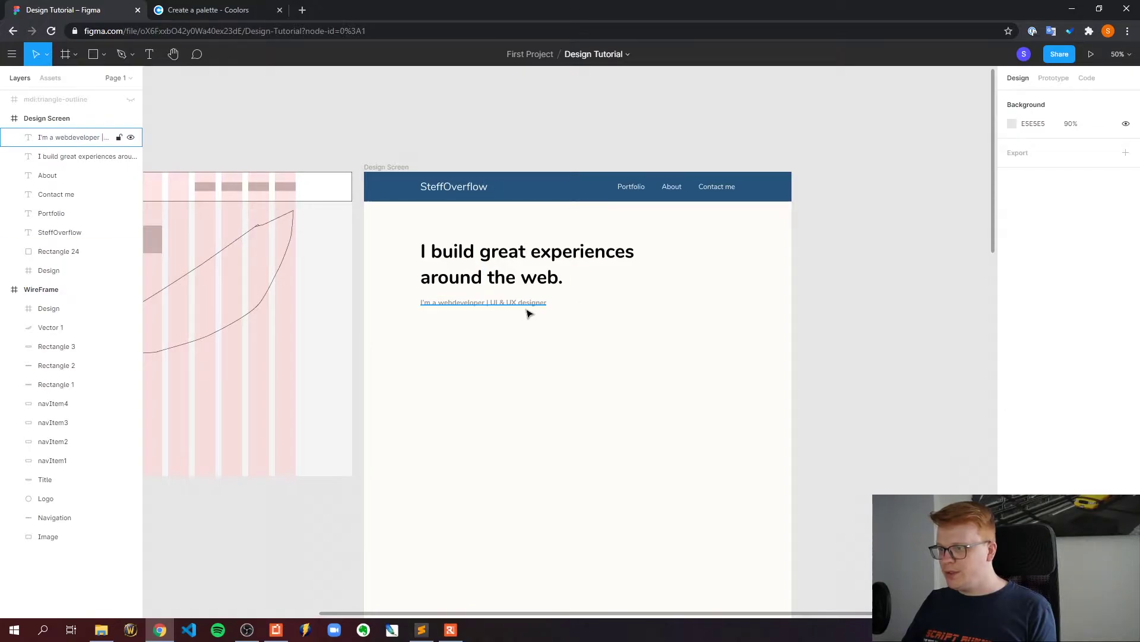
Step: Set the webdeveloper subtitle's font weight to Regular and move it slightly down beneath the headline
left_click(1016, 377)
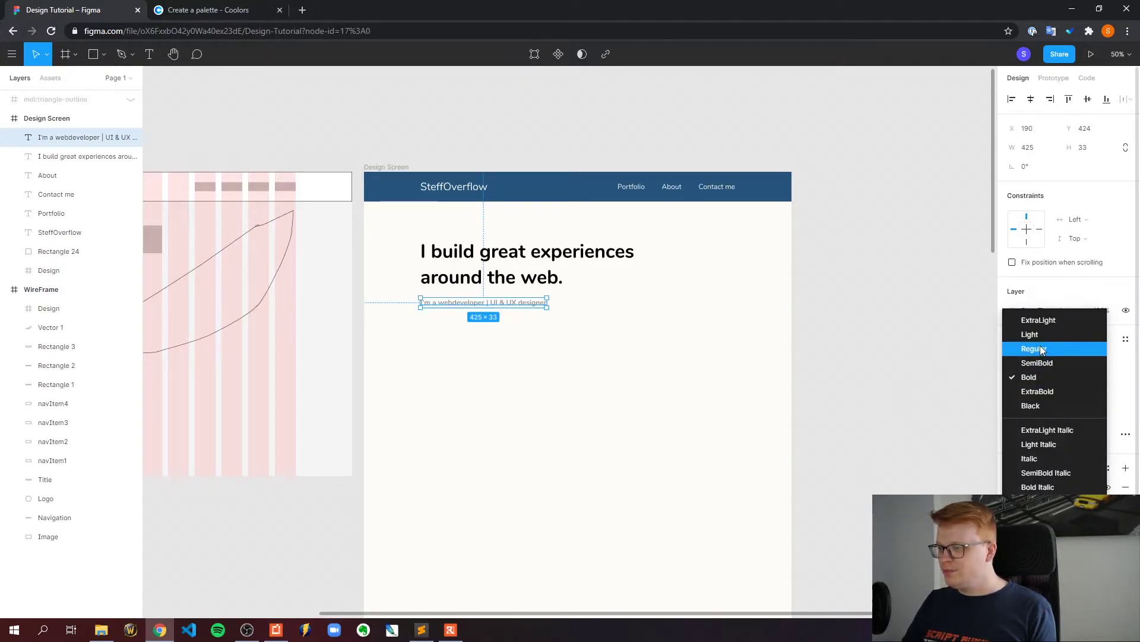
left_click(1010, 349)
left_click(848, 321)
left_click_drag(516, 304, 514, 310)
left_click(640, 92)
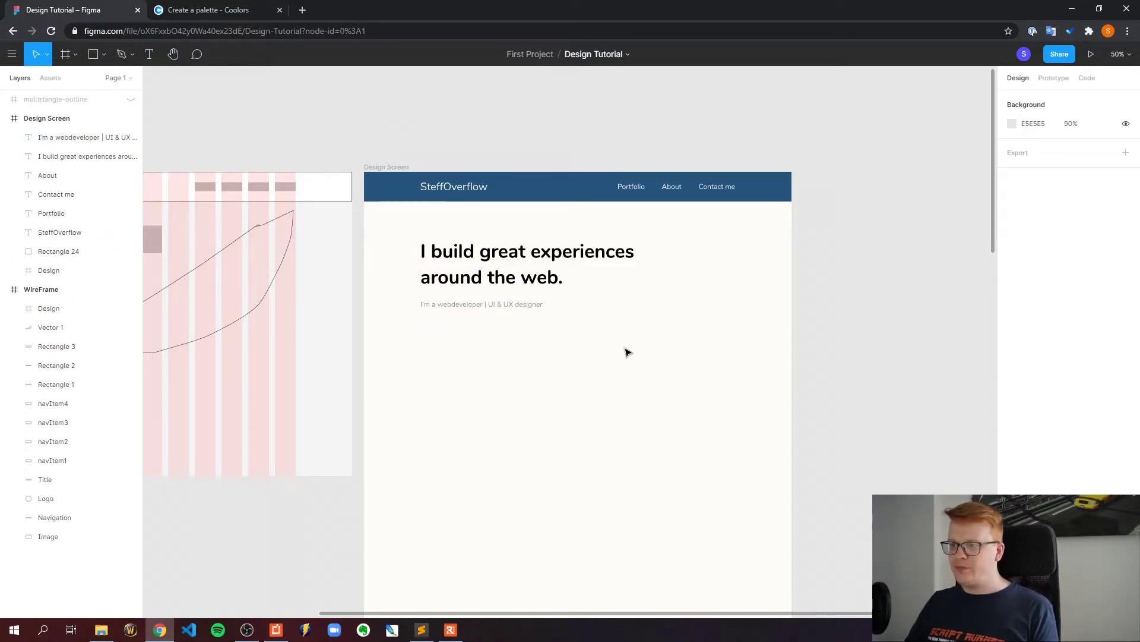
Step: Draw a rectangle about 361 × 80 beneath the subtitle, aligned with the start of the text
left_click(93, 54)
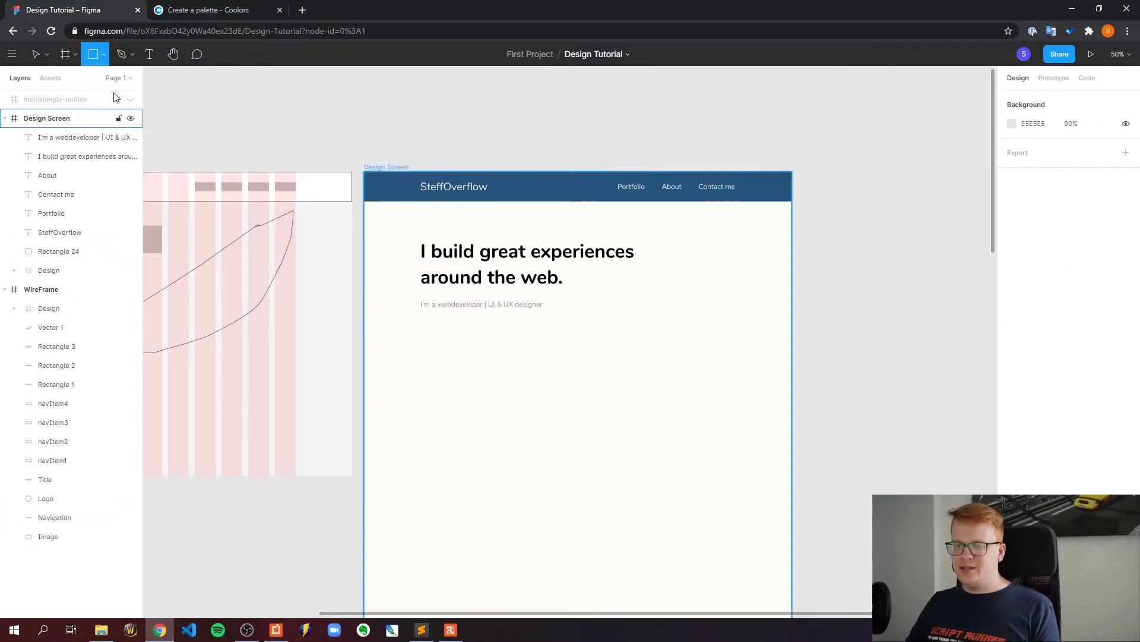
mouse_move(420, 323)
left_mouse_down()
mouse_move(526, 356)
mouse_move(565, 348)
mouse_move(488, 348)
left_mouse_up()
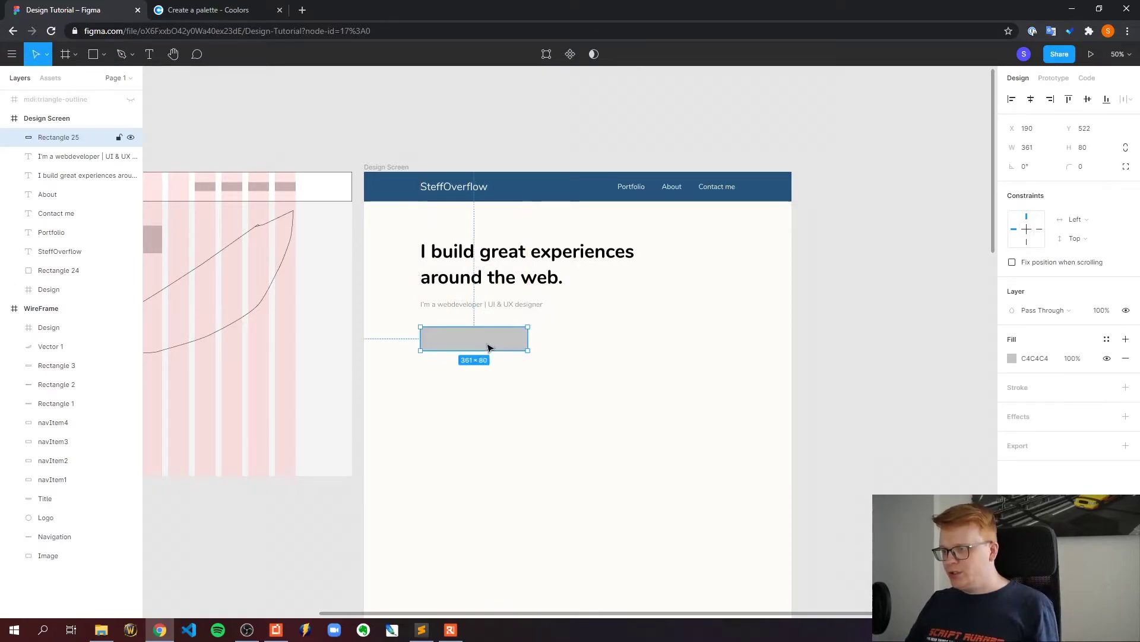
left_click(533, 143)
left_click(468, 340)
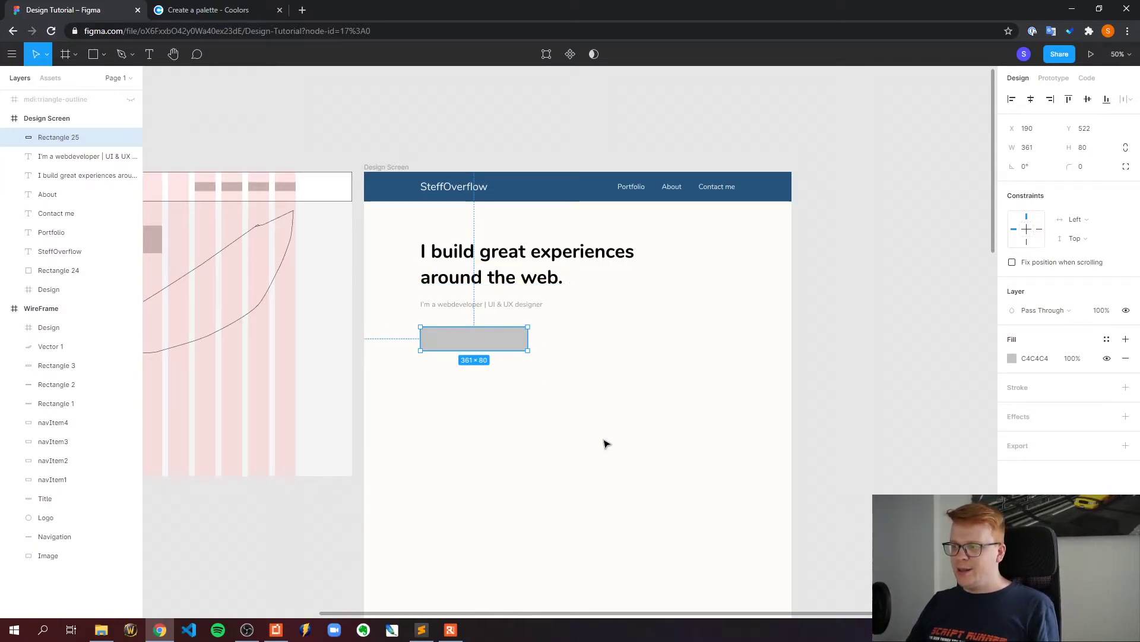
Step: Round the corners of the button rectangle with a radius of 10
left_click(1089, 173)
type("10")
key("Return")
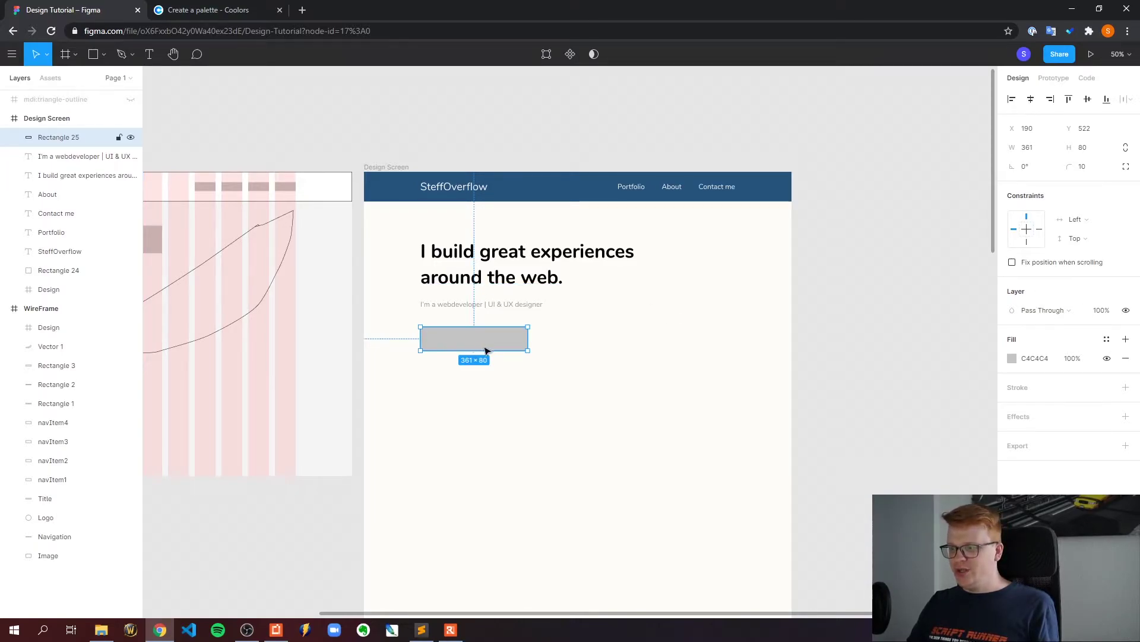
left_click(622, 333)
left_click(489, 343)
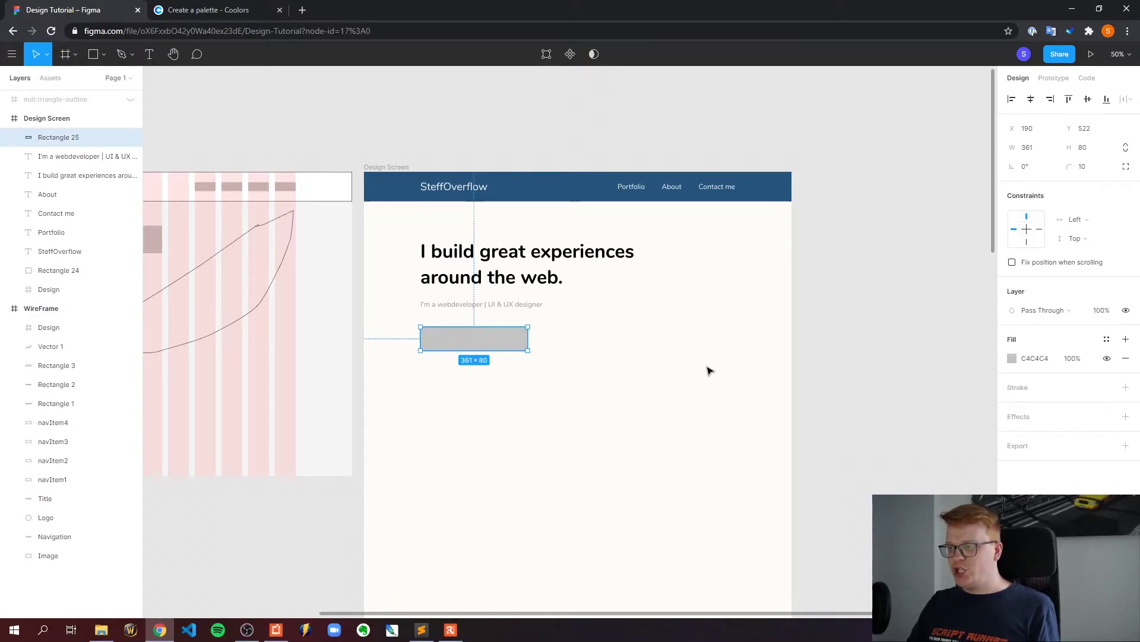
Step: Fill the button rectangle with pink EF476F and centre the white size 24 label "Check out my work!" on it
key("ctrl+v")
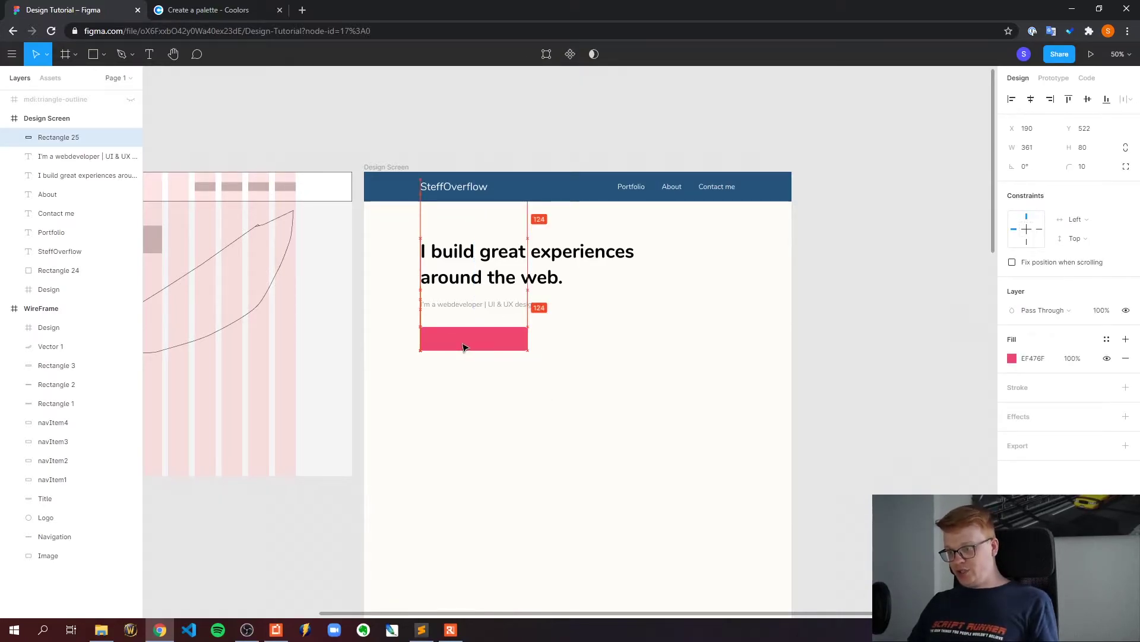
left_click(591, 338)
key("ctrl+v")
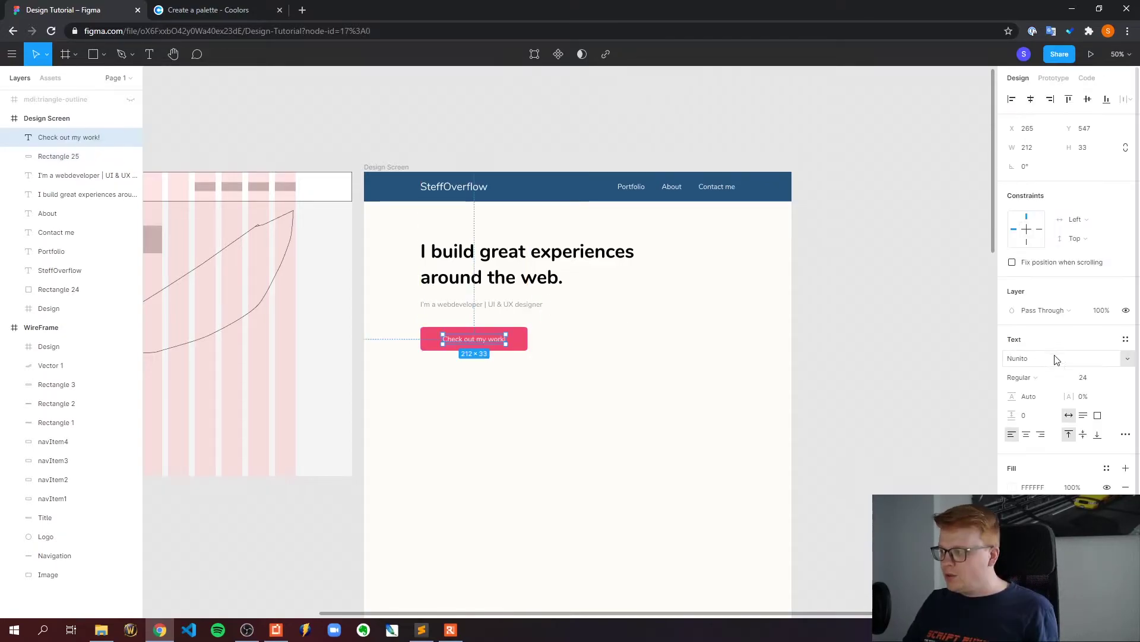
Step: Shrink the button rectangle to about 289 × 64 and keep the "Check out my work!" label centred in it
left_click(1120, 54)
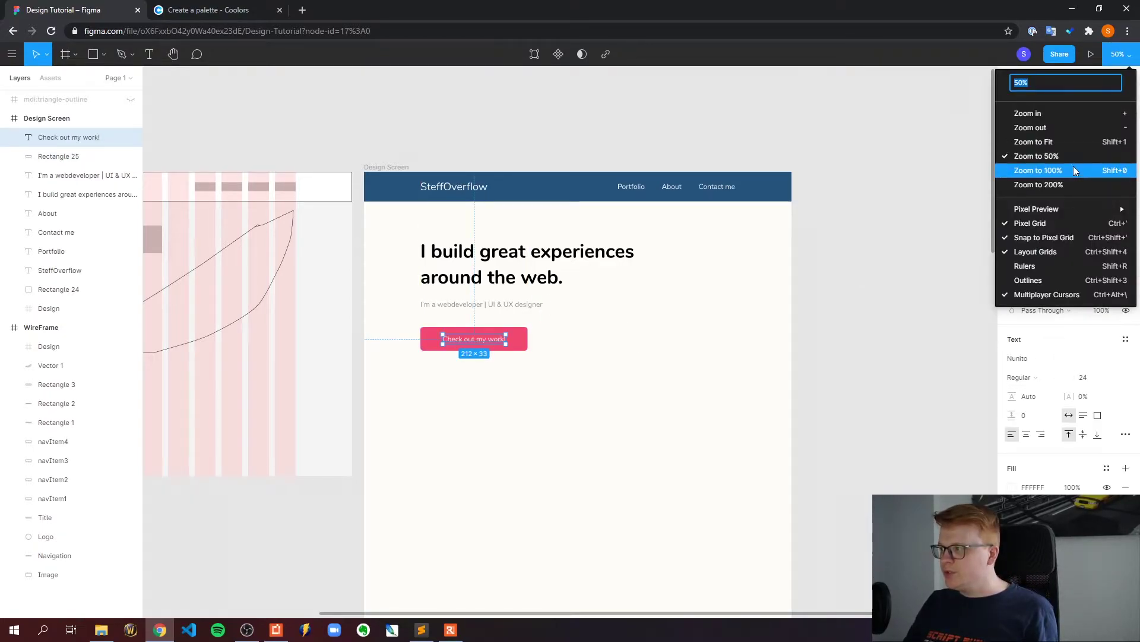
left_click(1044, 168)
scroll(657, 290, "up", 3)
scroll(530, 403, "down", 1)
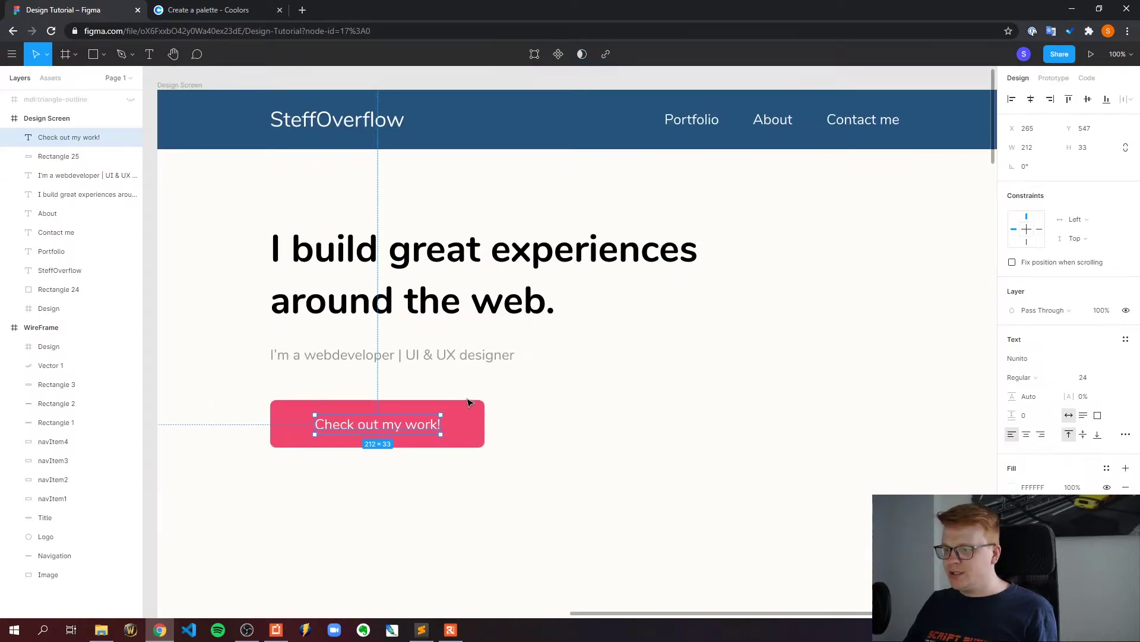
left_click(466, 412)
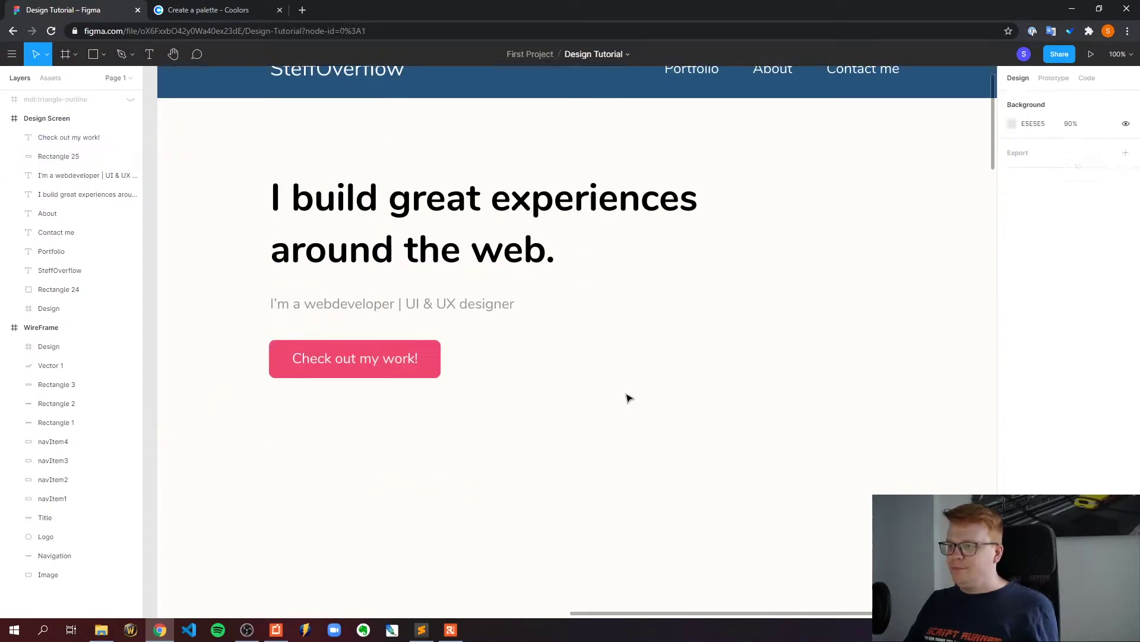
scroll(628, 397, "down", 1)
scroll(628, 398, "up", 1)
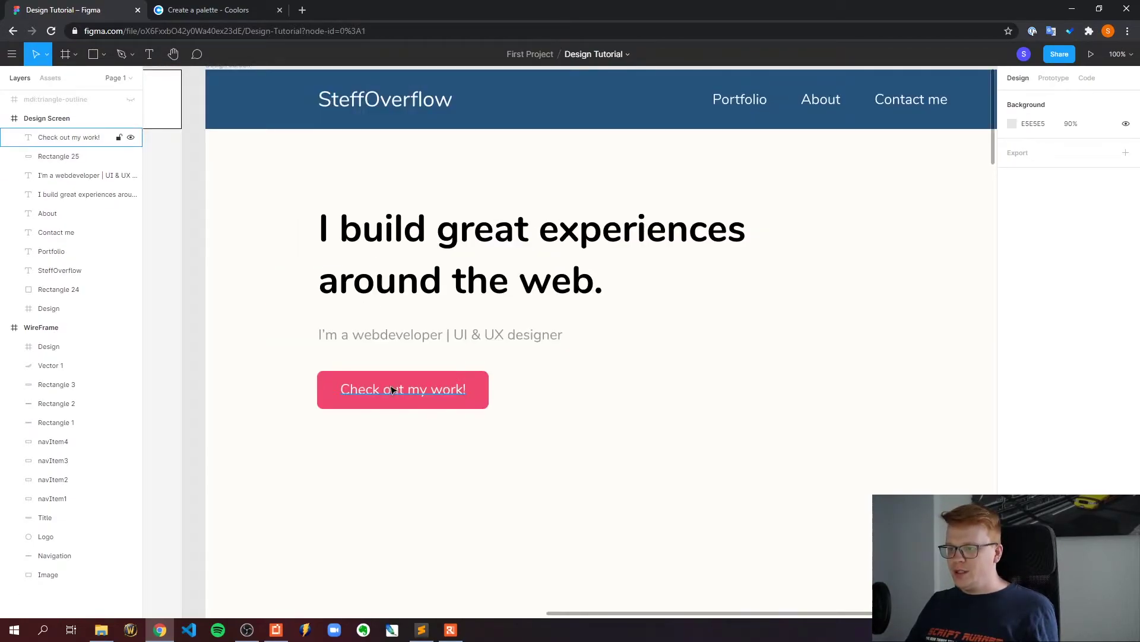
Step: Combine the "Check out my work!" label and its pink rectangle into a component and name it "Button"
left_click(392, 391)
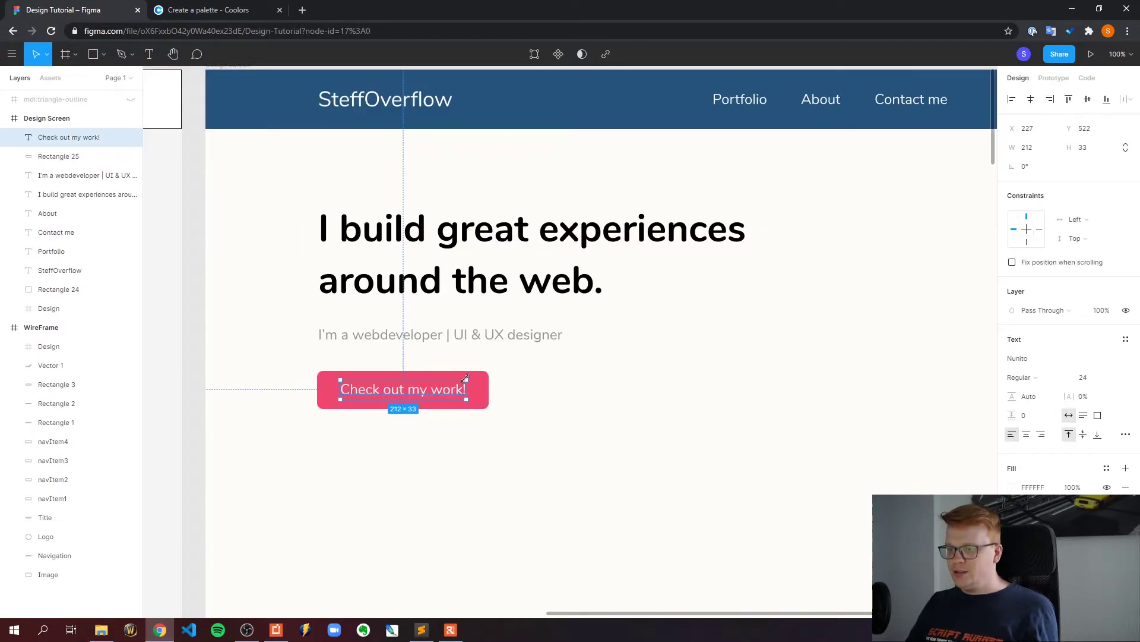
left_click(478, 383, "shift")
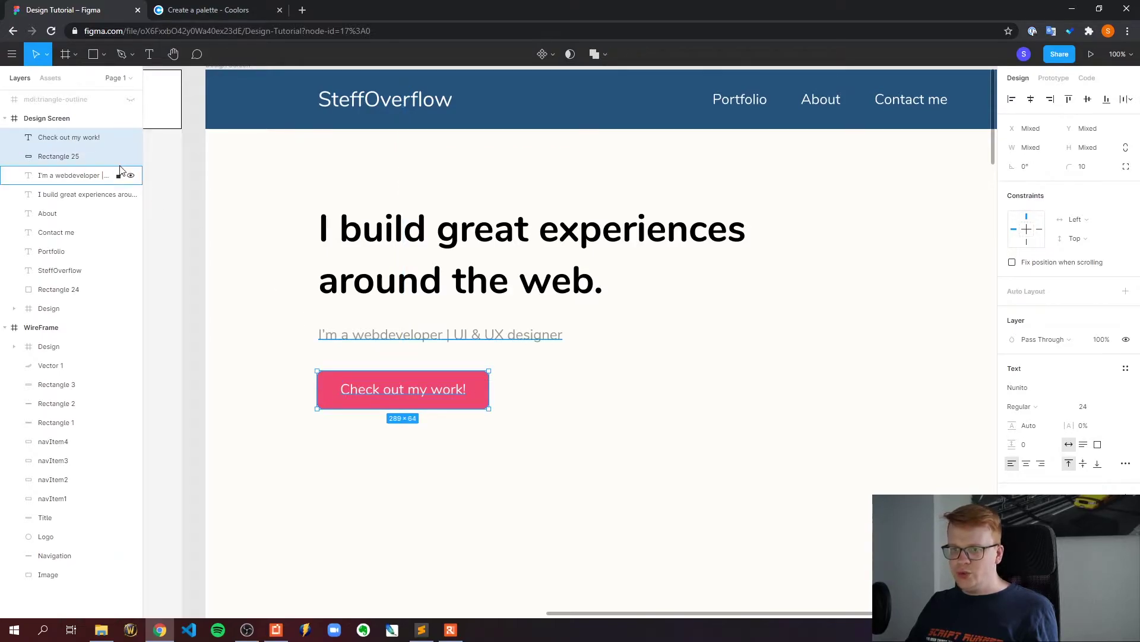
right_click(355, 380)
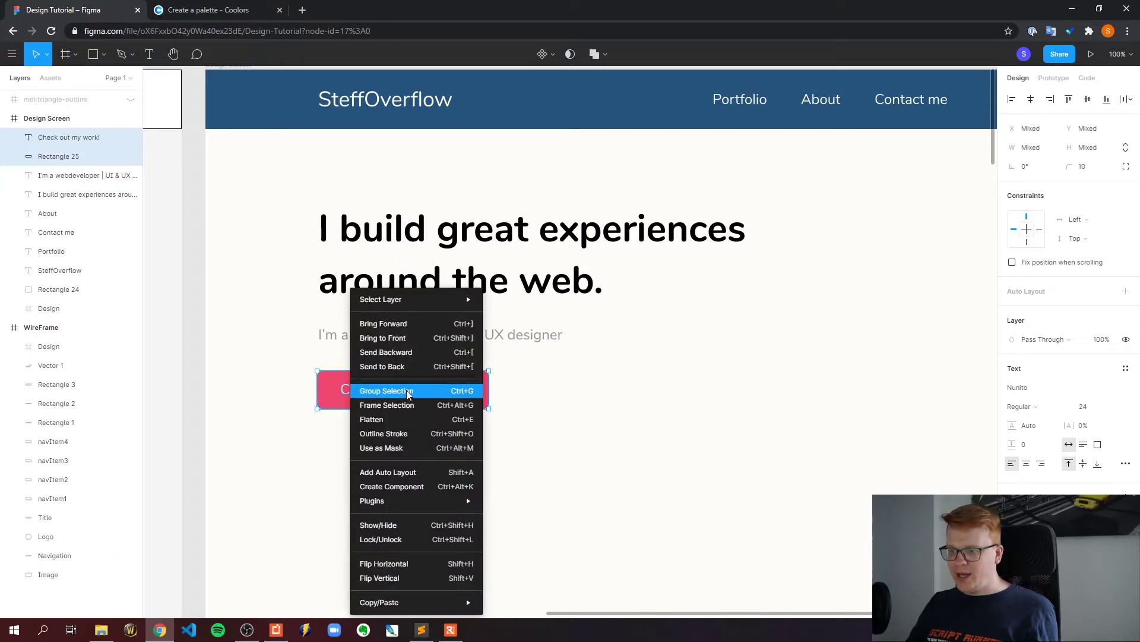
left_click(398, 487)
double_click(60, 140)
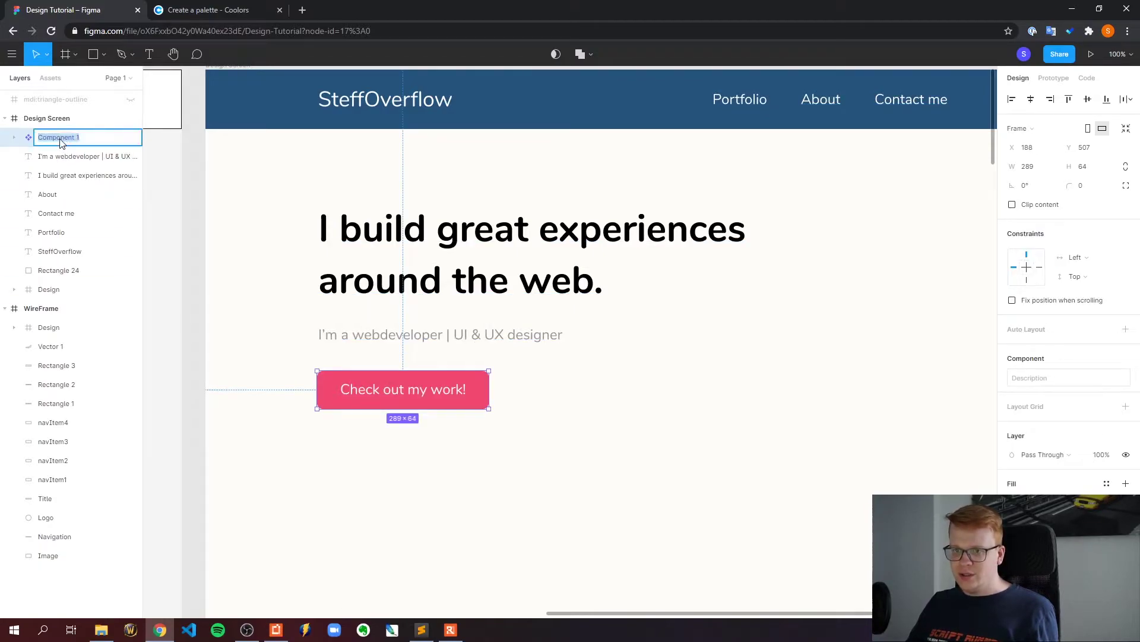
type("Button")
key("Return")
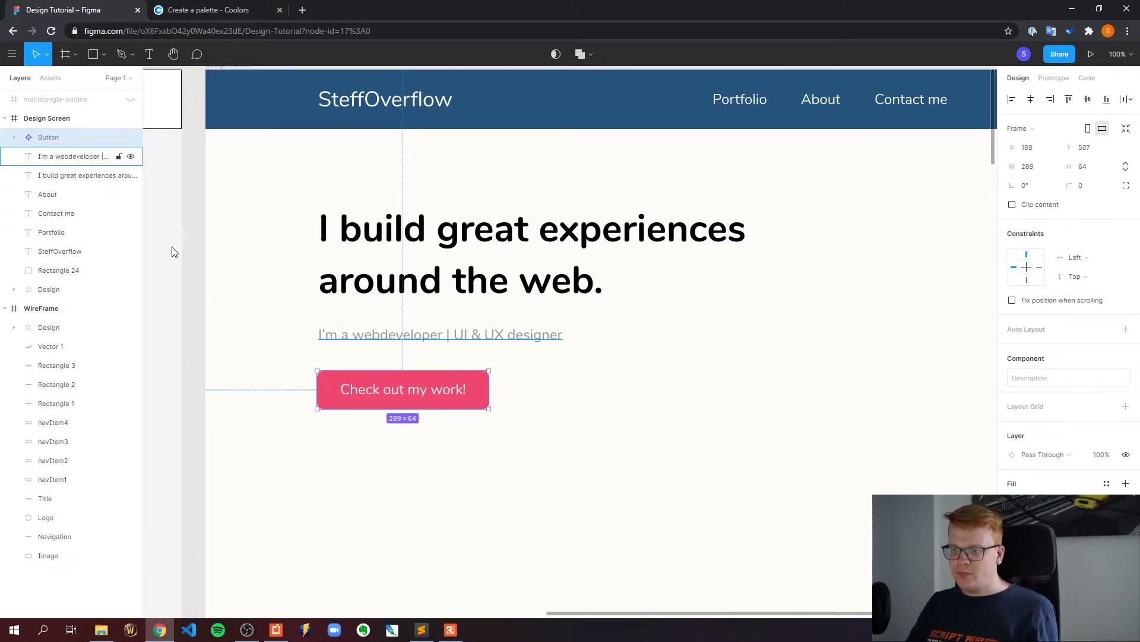
left_click(483, 425)
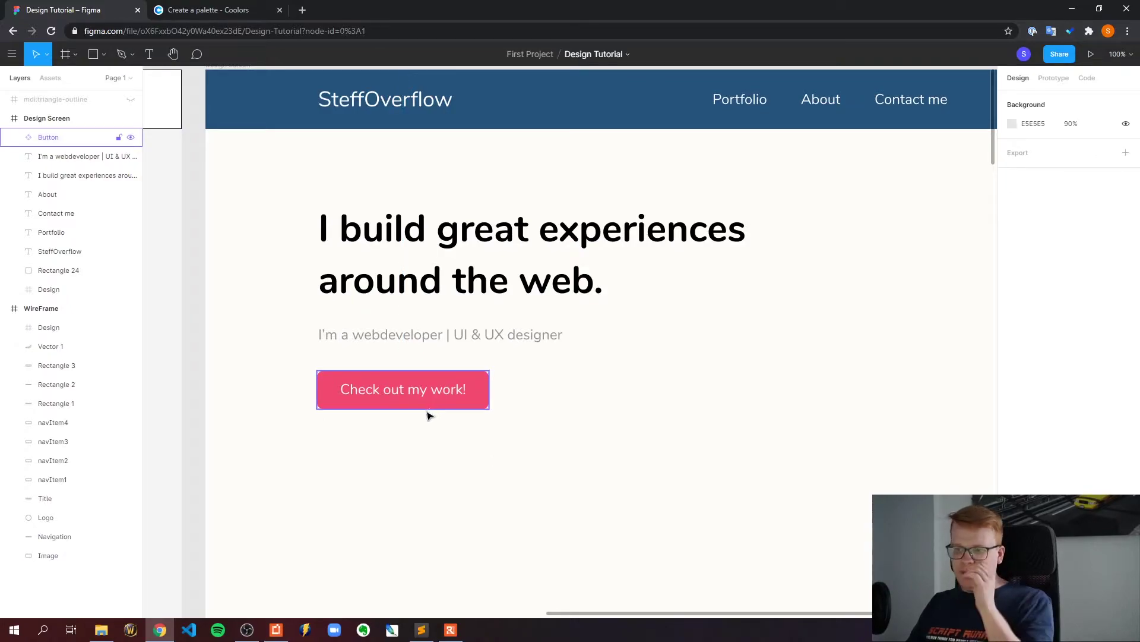
Step: Move the button further below the subtitle, and shift the headline, subtitle and button down together
left_click_drag(450, 413, 451, 405)
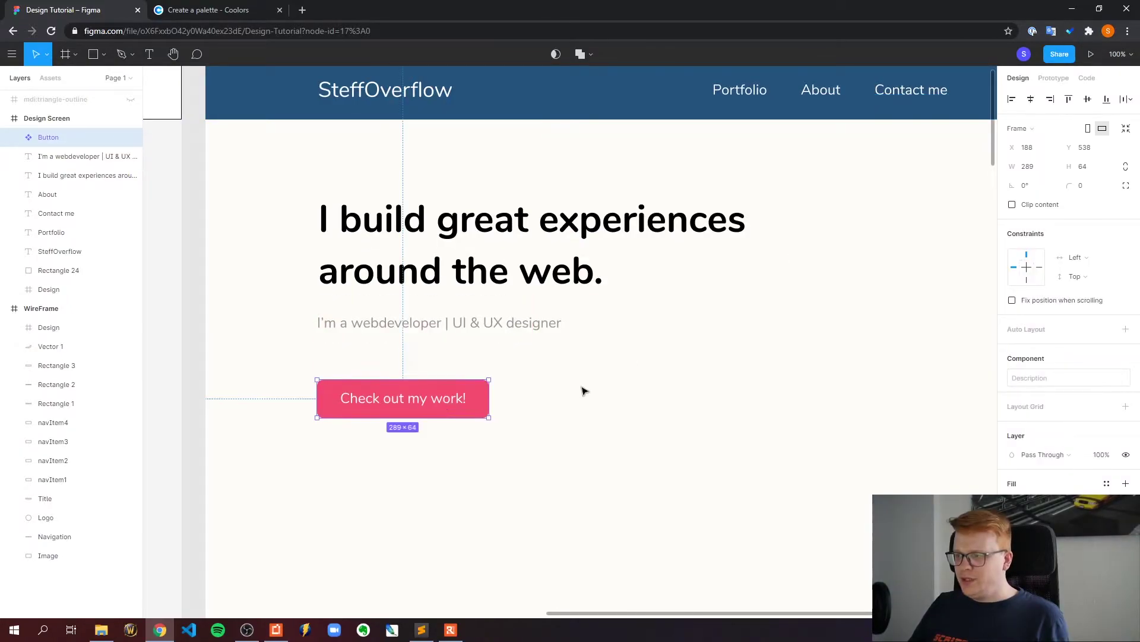
left_click(603, 387)
scroll(675, 375, "down", 1)
left_click_drag(216, 140, 598, 410)
left_click_drag(514, 262, 498, 300)
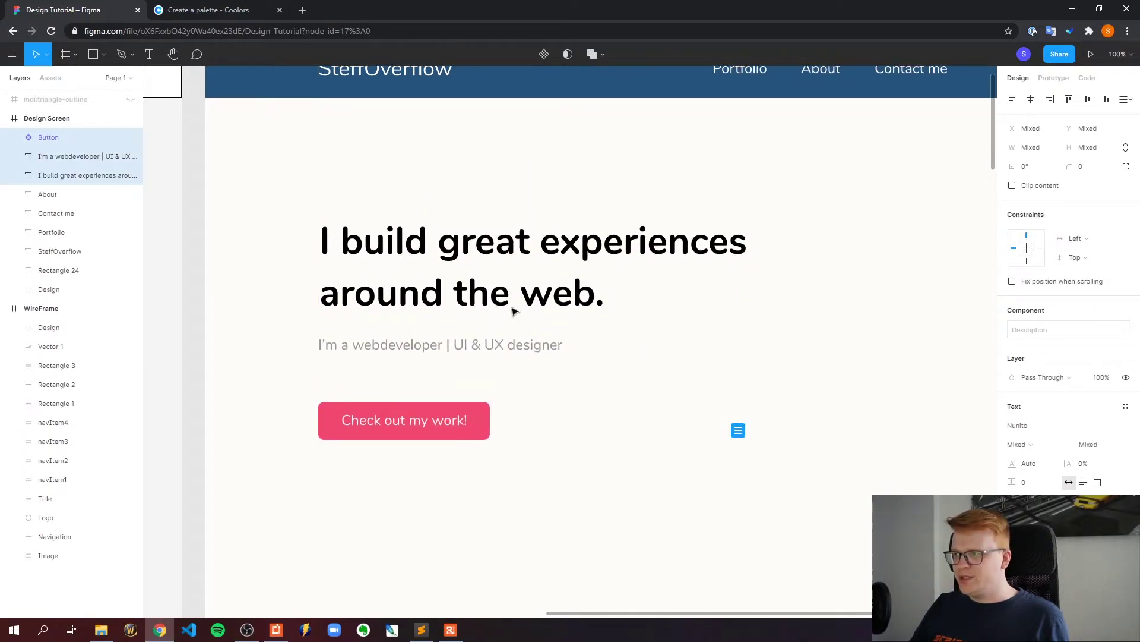
scroll(738, 427, "up", 1)
scroll(738, 433, "up", 1)
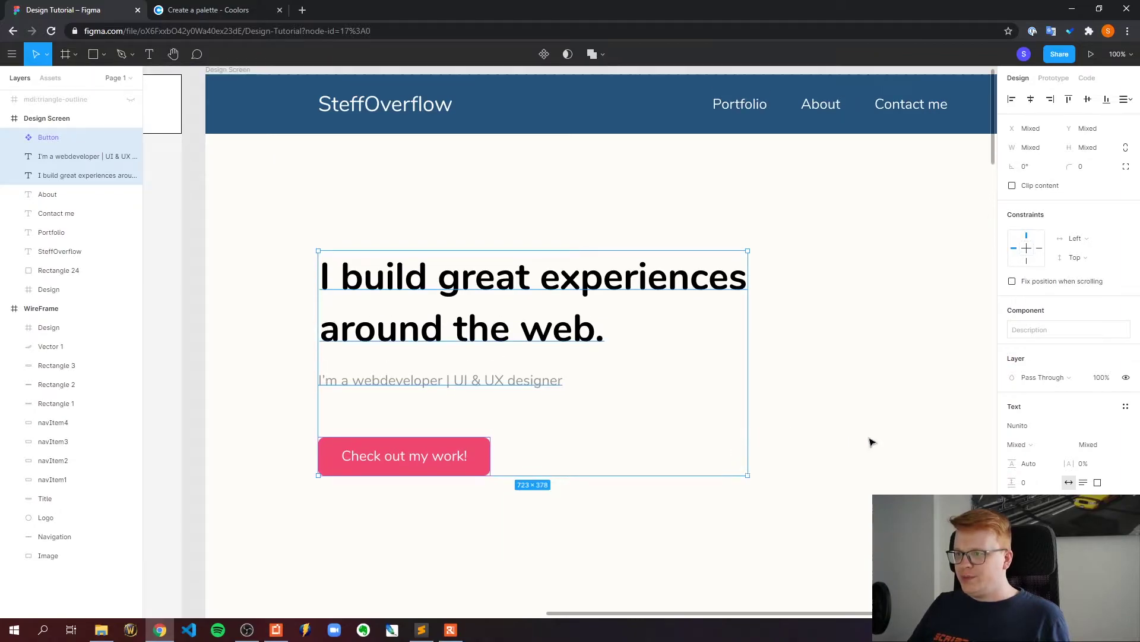
left_click(843, 437)
Step: Draw a tall rectangle about 304 × 541 beside the headline, with its outer edge in line with the "Contact me" link's end
left_click_drag(584, 612, 629, 616)
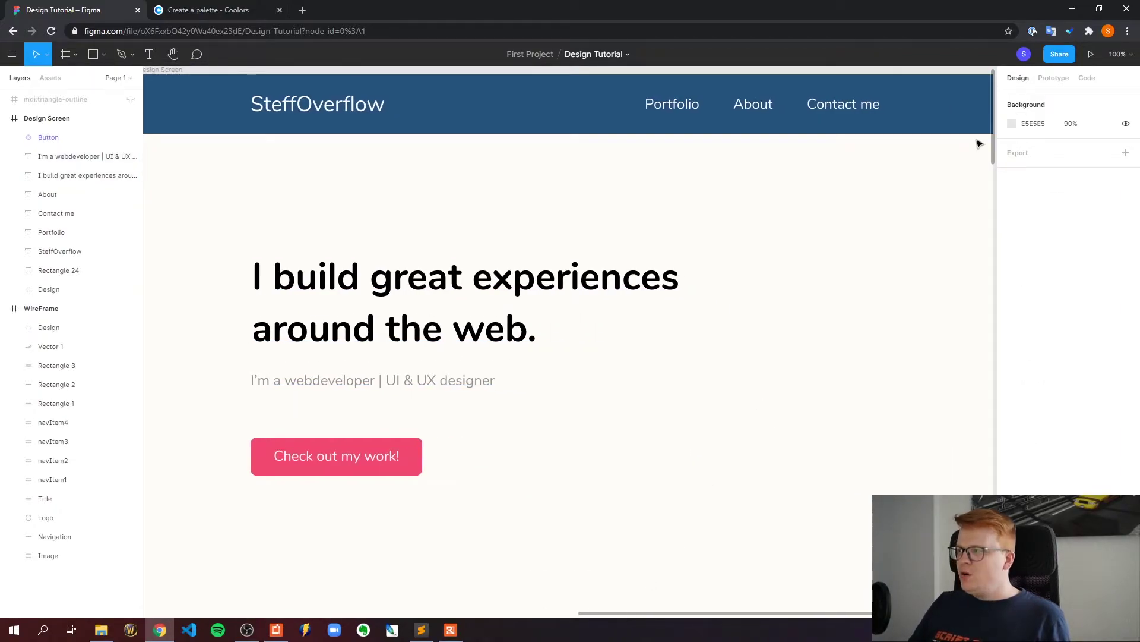
left_click(1119, 54)
left_click(1070, 156)
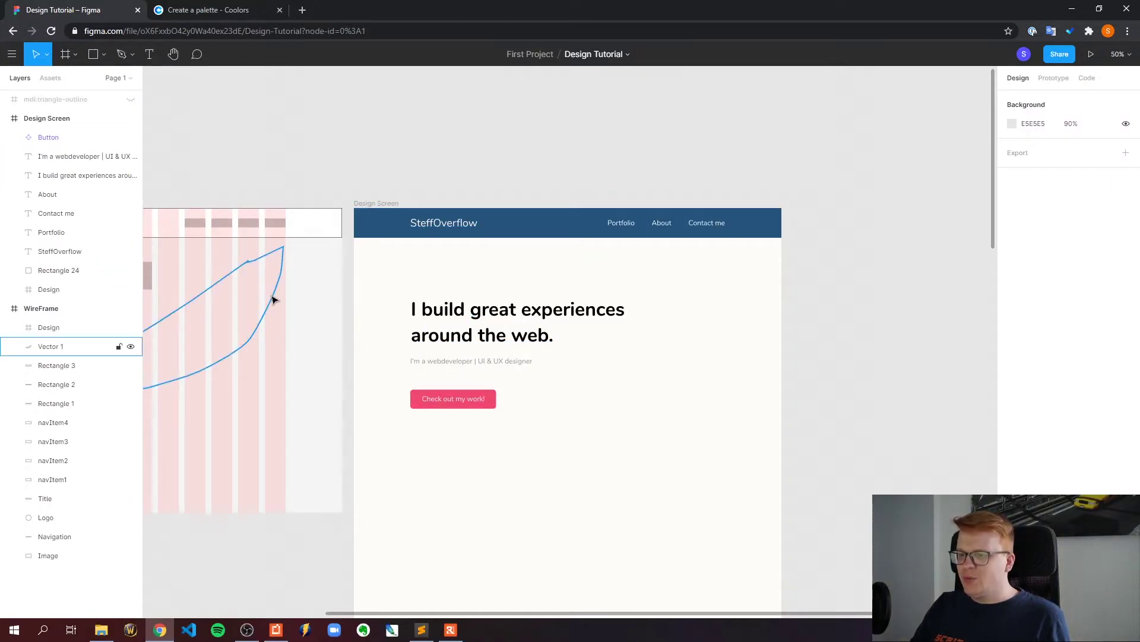
left_click_drag(521, 616, 282, 616)
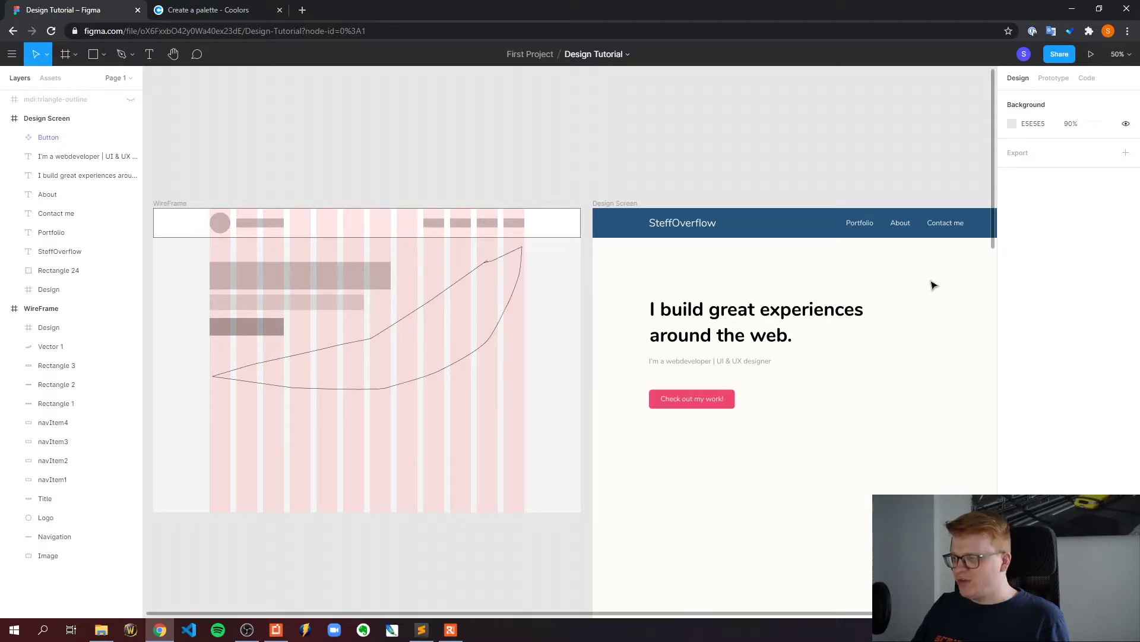
scroll(885, 389, "right", 3)
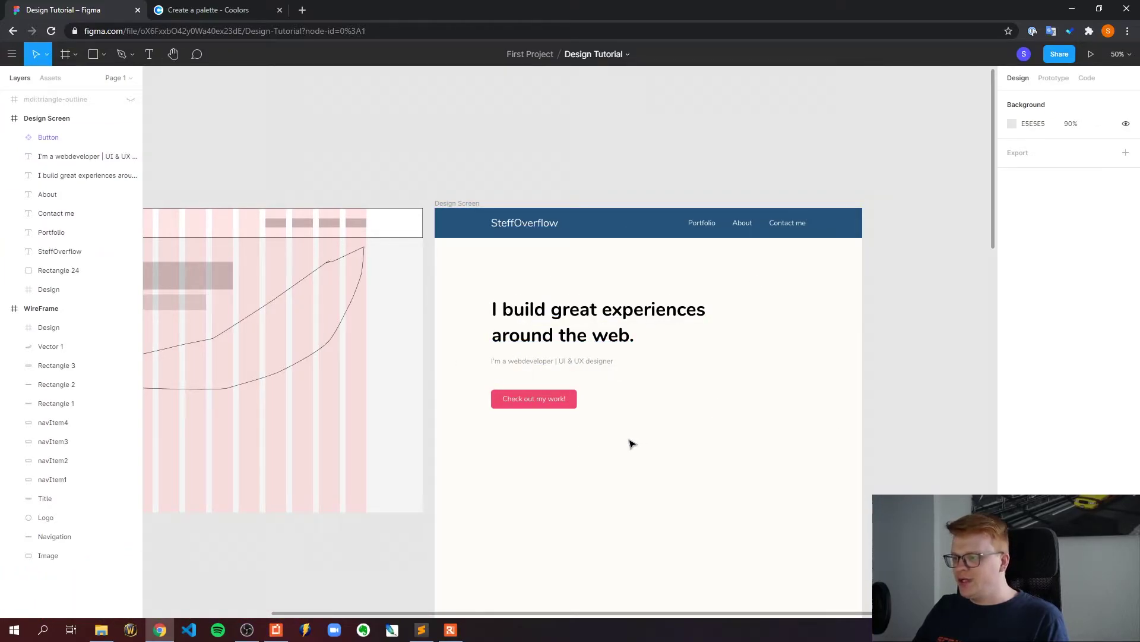
left_click(103, 54)
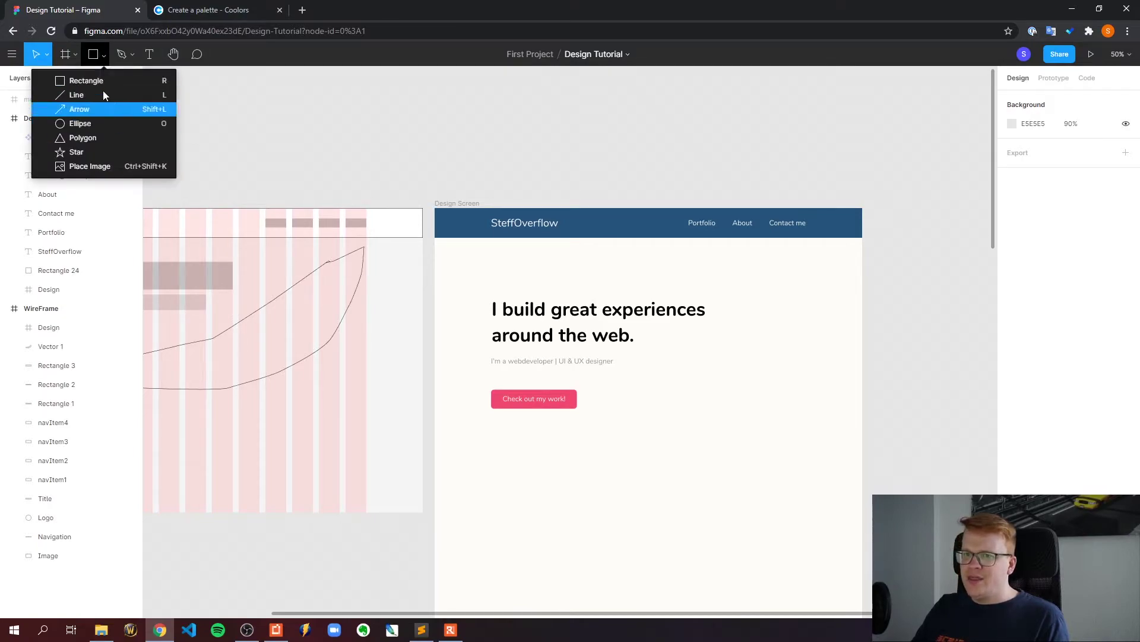
left_click(98, 81)
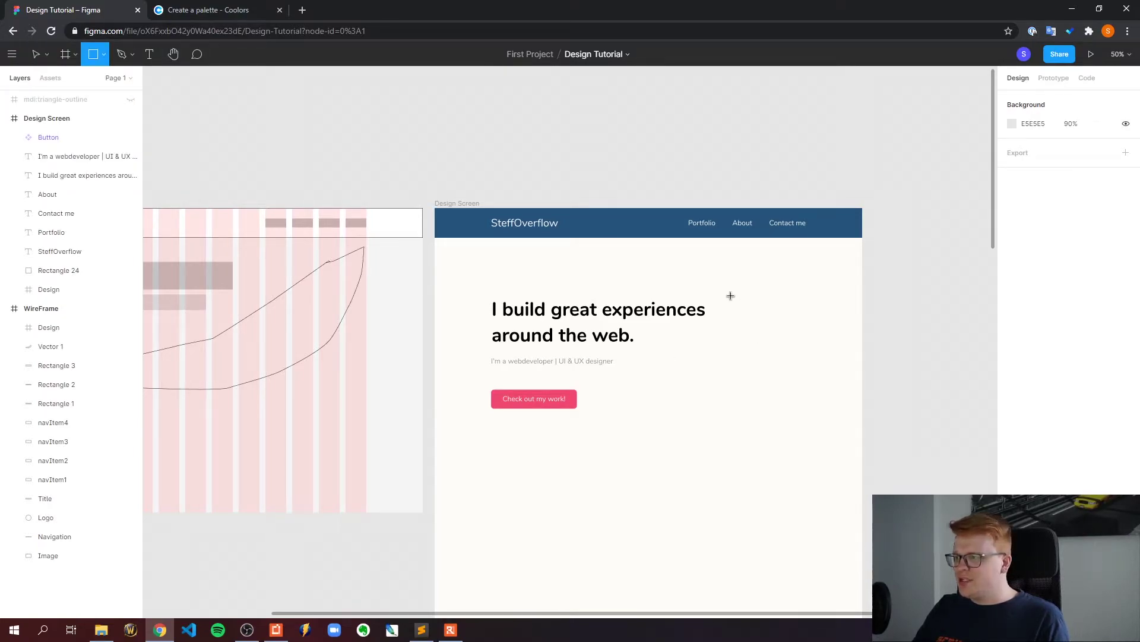
left_click_drag(725, 278, 839, 480)
left_click_drag(799, 364, 766, 354)
left_click_drag(693, 266, 716, 286)
left_click(902, 372)
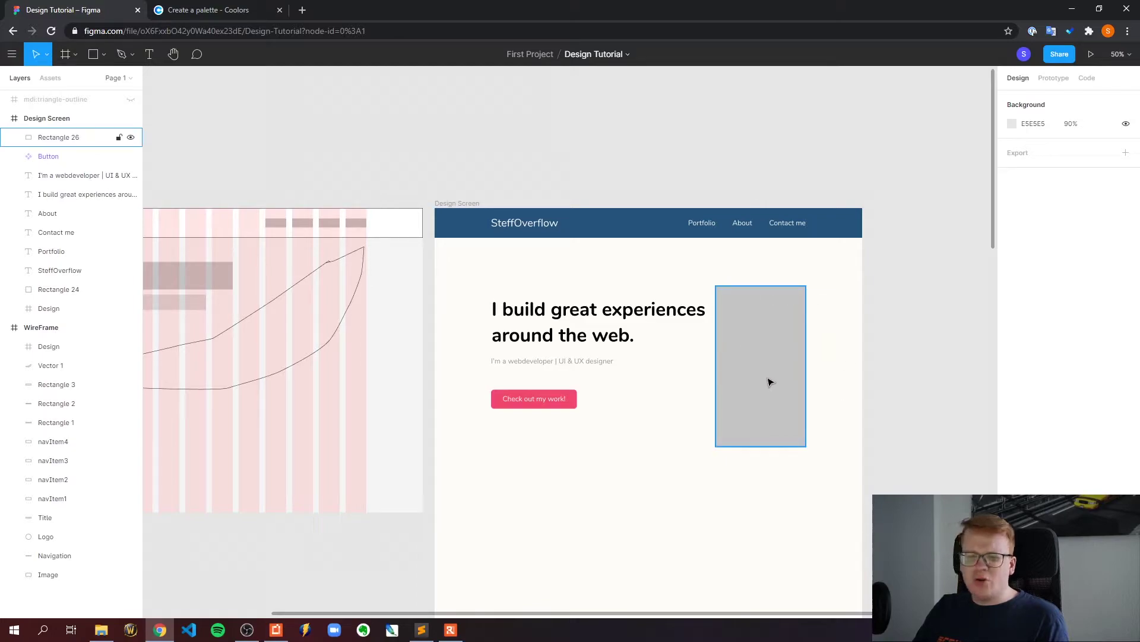
Step: Recolour the tall rectangle yellow and overlay an offset copy in green 06D6A0 at 50% opacity, with corner radius 10
left_click(747, 342)
left_click(803, 467)
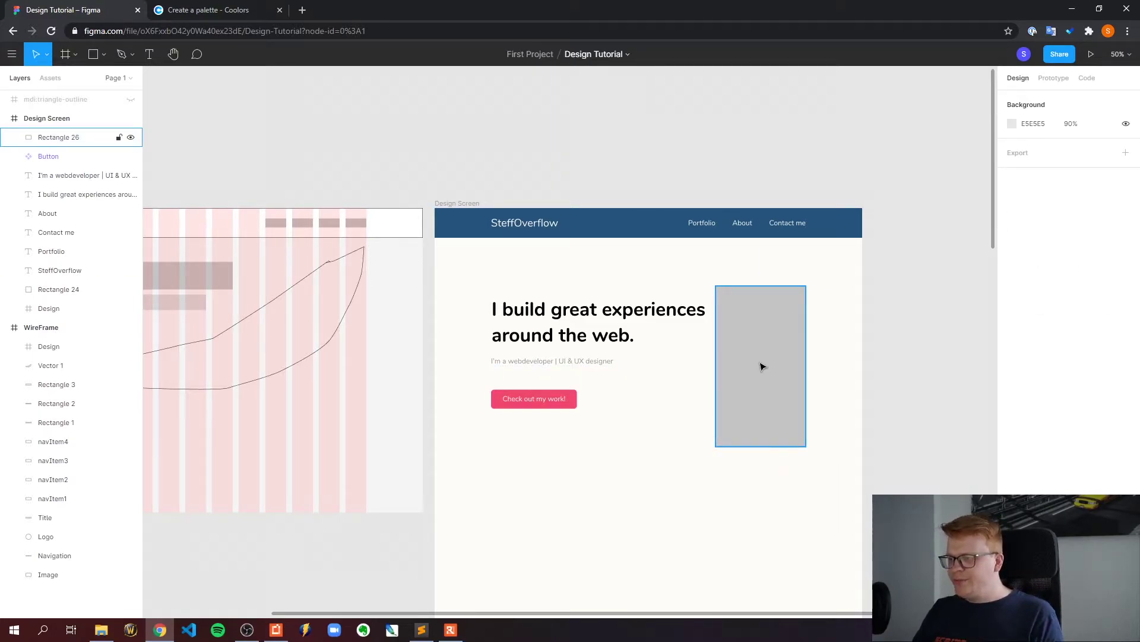
left_click(762, 366)
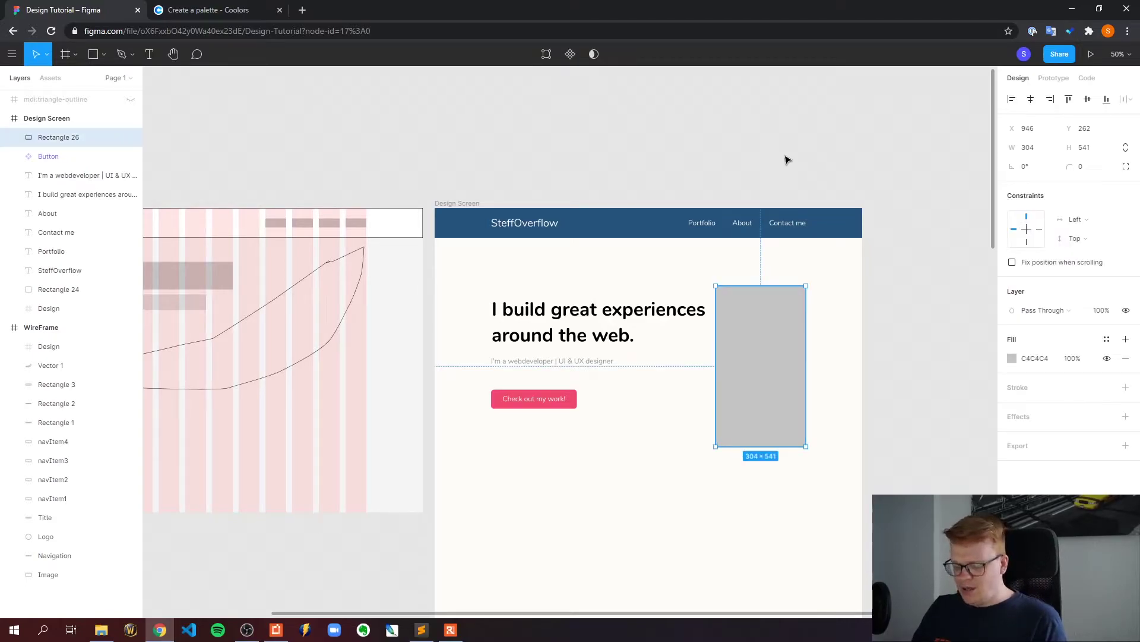
left_click(780, 167)
key("ctrl+v")
left_click_drag(759, 331, 774, 340)
key("Escape")
Step: Draw white text lines with stroke 8 and rounded ends, plus an outlined white box, on the green rectangle
left_click(782, 323)
left_click(779, 288, "shift")
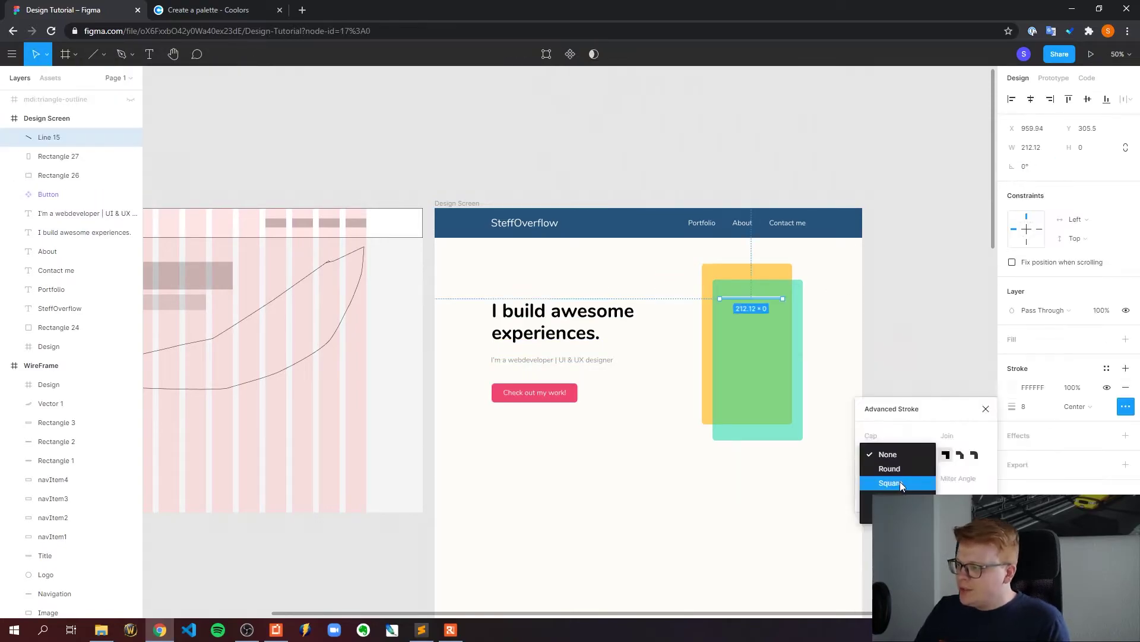
scroll(693, 323, "up", 5)
scroll(692, 323, "right", 3)
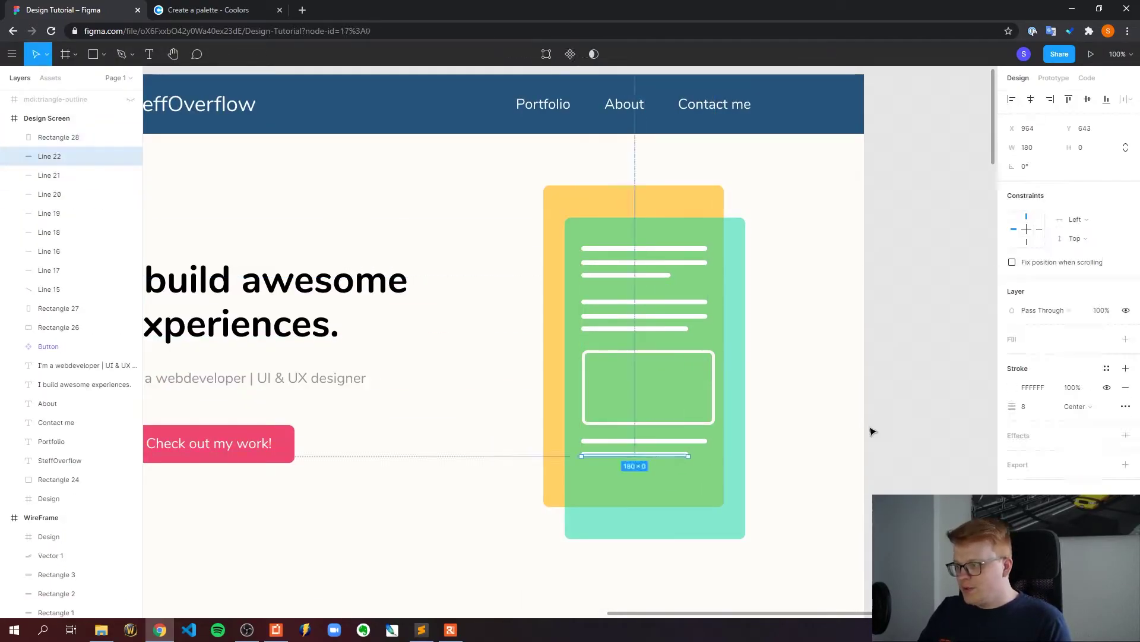
Step: Add a smaller outlined box below the lines and a white outline around the illustration, and shift the green rectangle slightly up
left_click(669, 452, "shift")
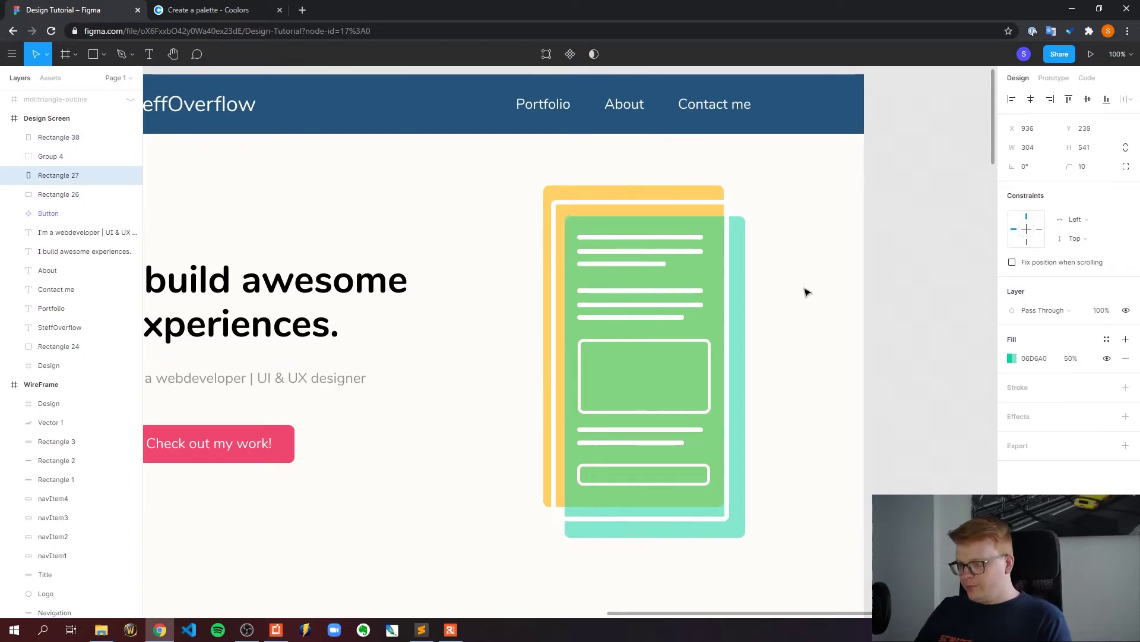
left_click_drag(624, 256, 618, 254)
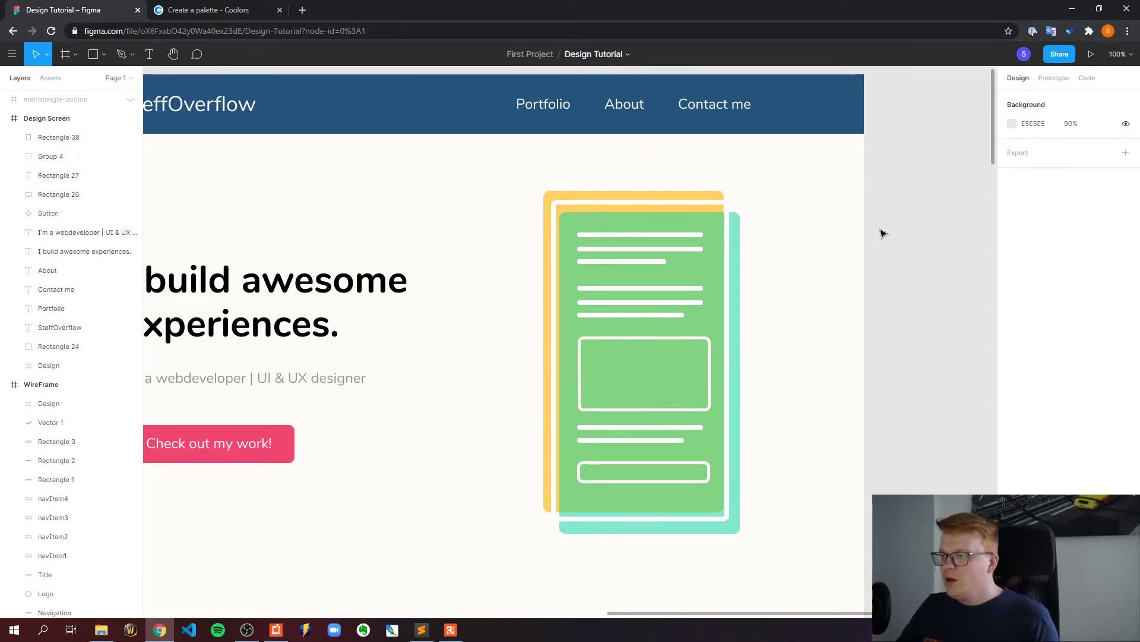
Step: Recolour the navigation bar with green 83D483 sampled from the illustration's overlapping rectangles
scroll(855, 229, "down", 2)
key("ctrl+minus")
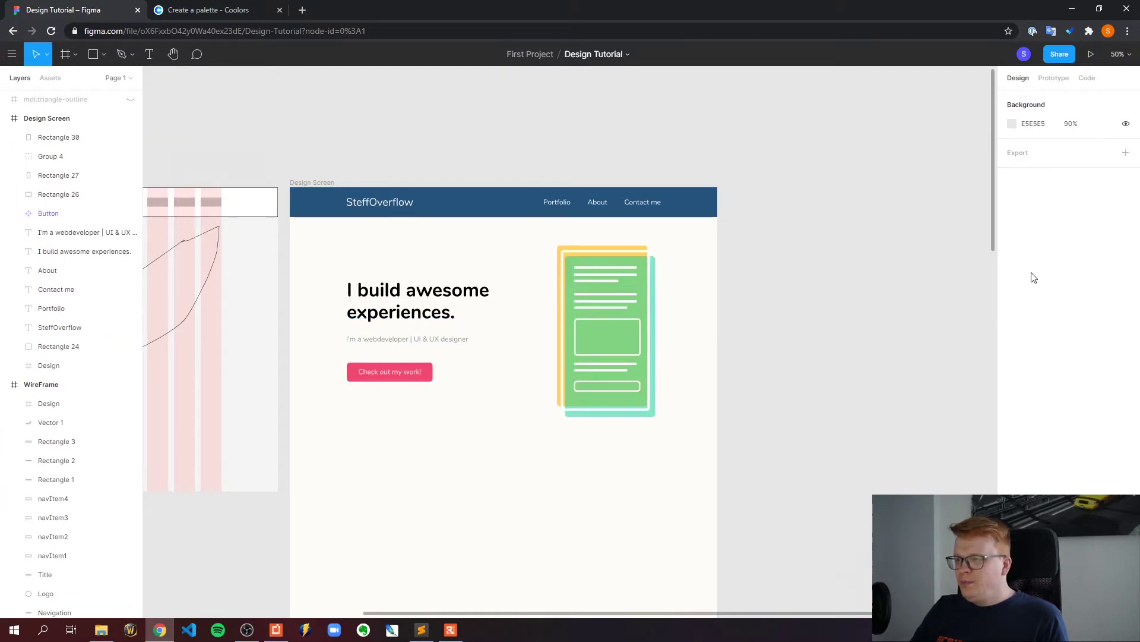
left_click(502, 208)
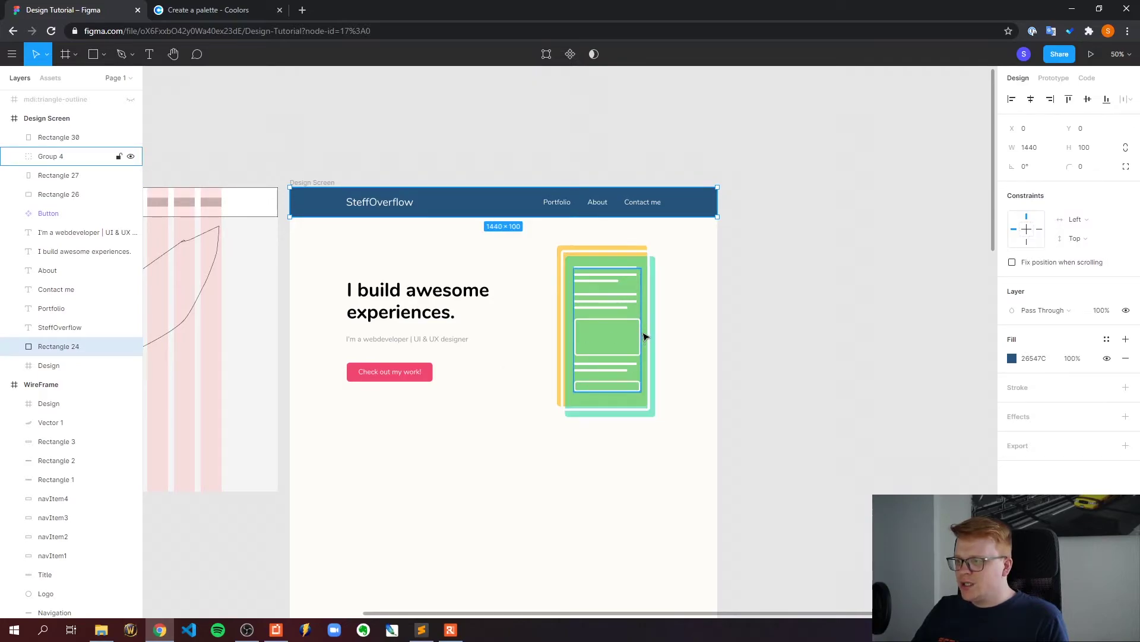
left_click(657, 278)
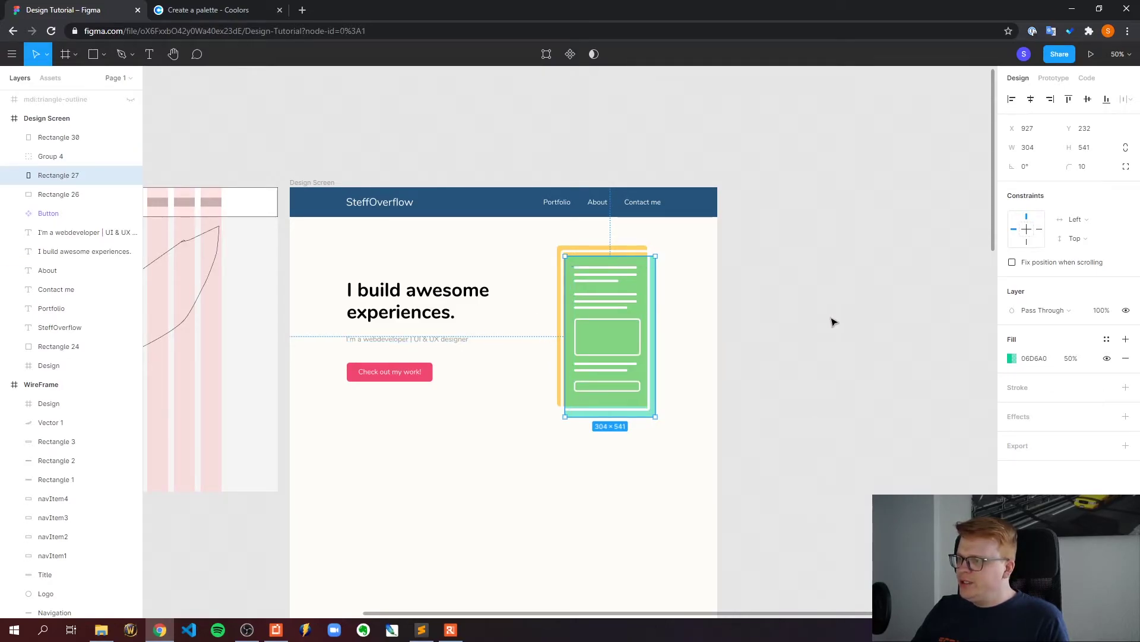
key("Escape")
left_click(515, 212)
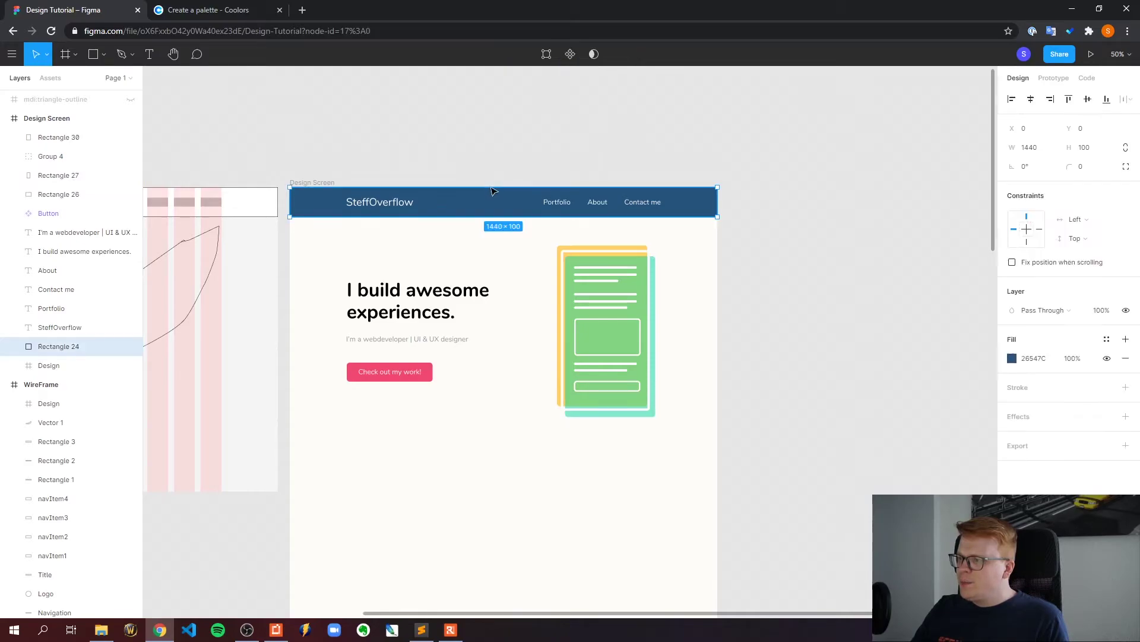
left_click(1012, 358)
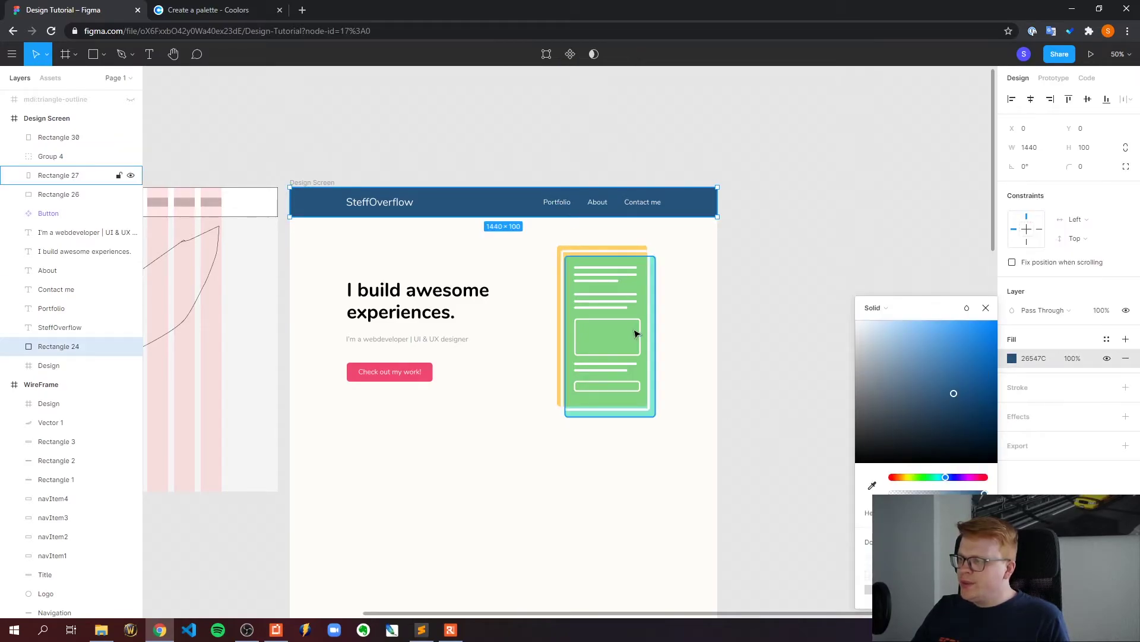
key("i")
left_click(607, 330)
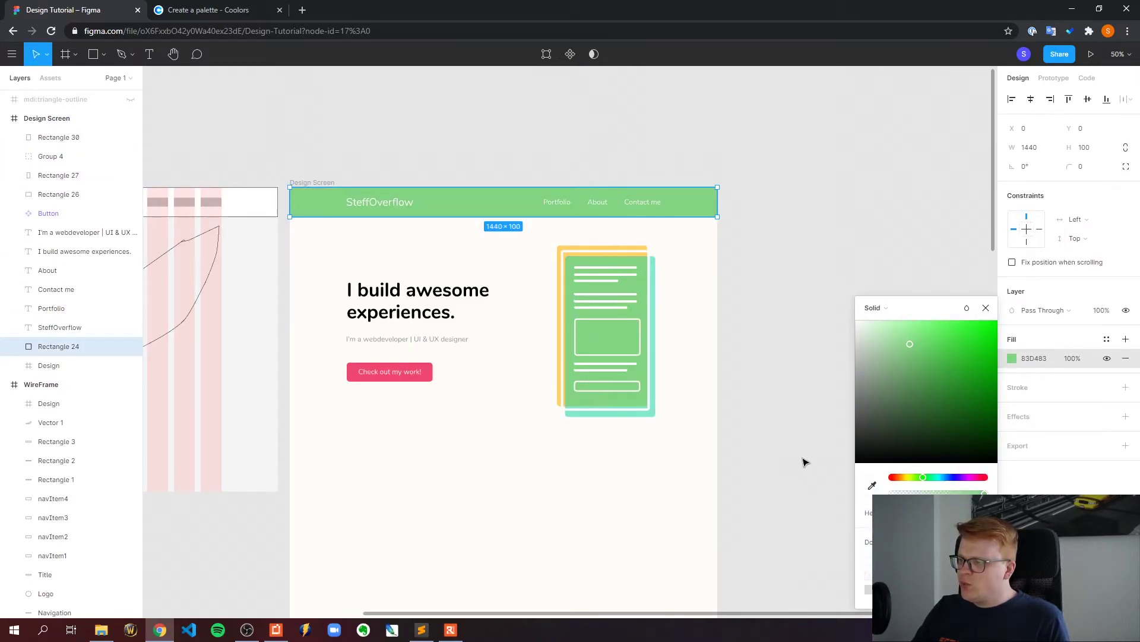
key("Escape")
key("Escape")
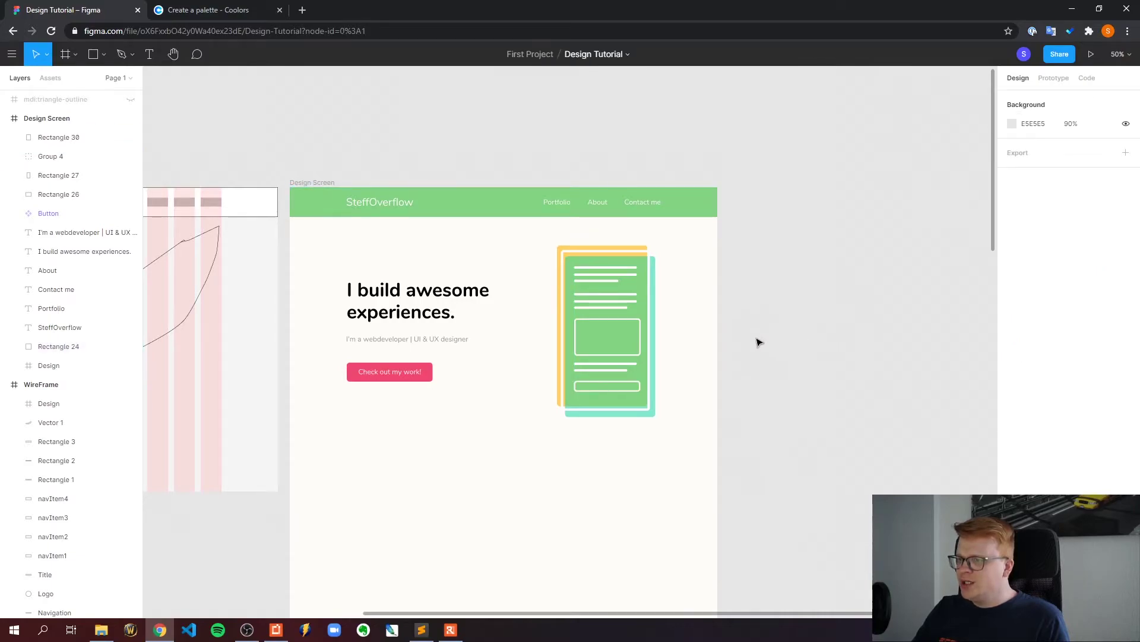
Step: Launch the Iconify plugin, look through its icon sets and open the Material Design Icons set
scroll(763, 343, "down", 1)
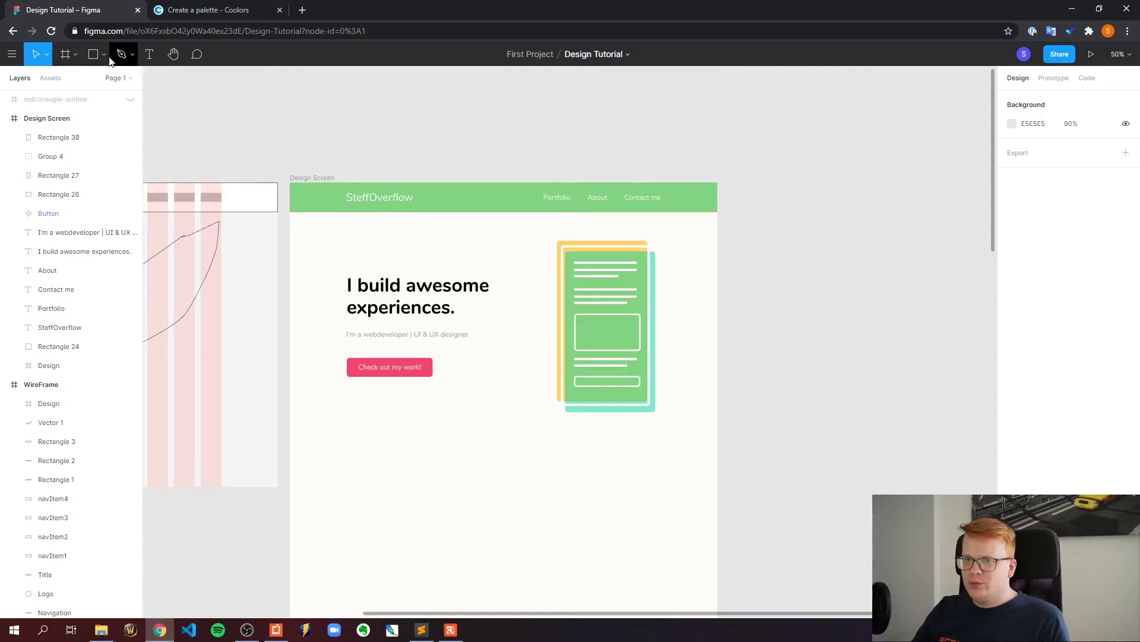
left_click(12, 54)
mouse_move(75, 250)
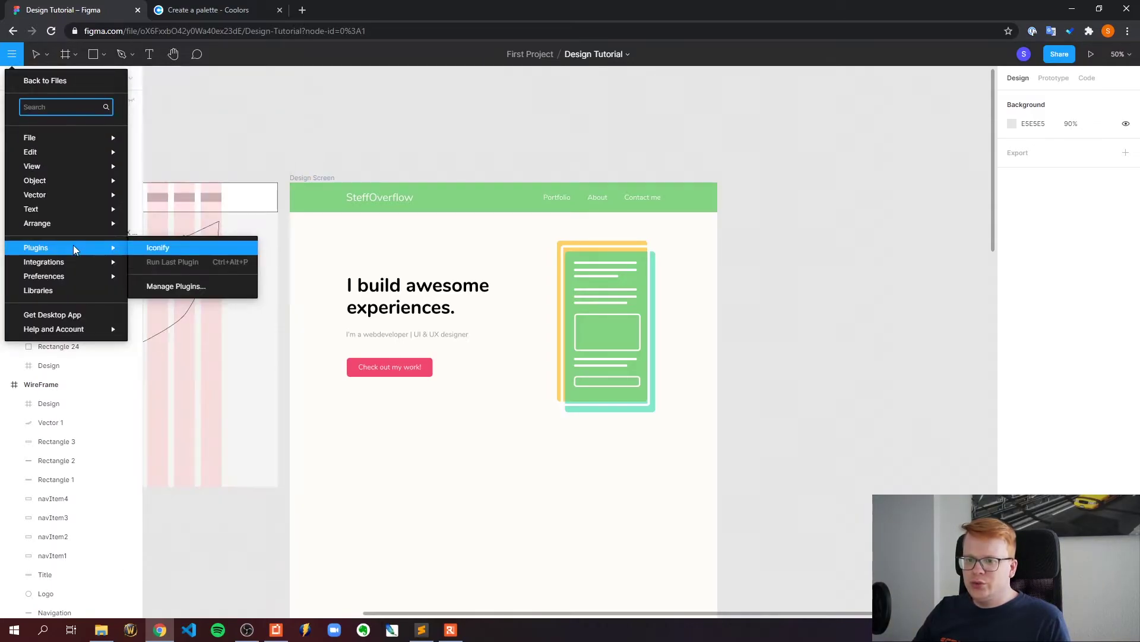
left_click(159, 248)
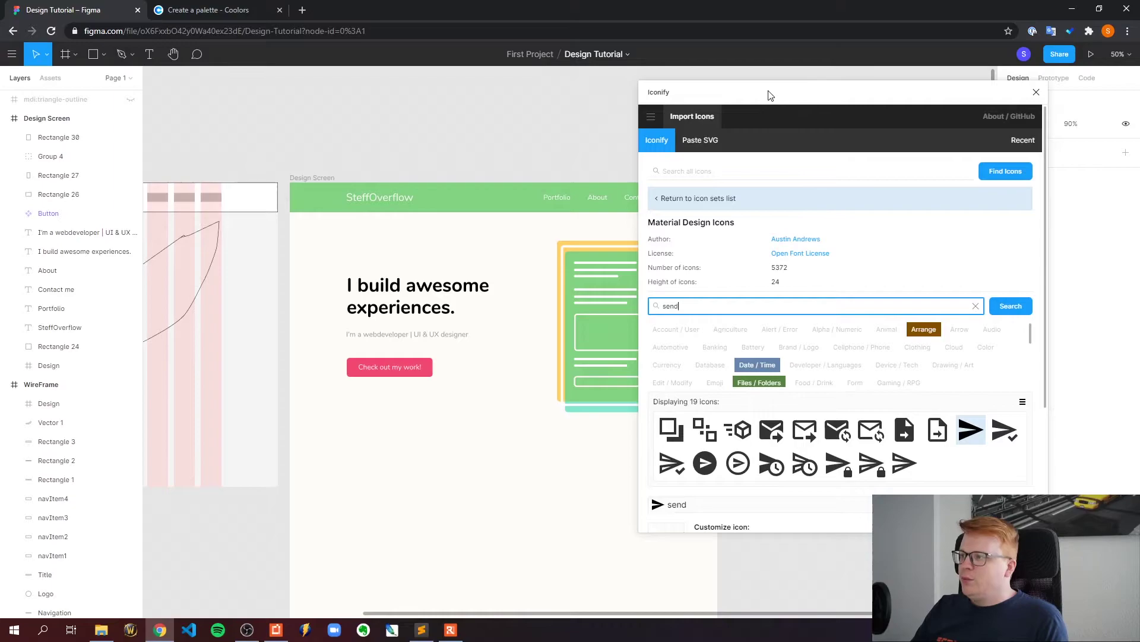
left_click_drag(770, 95, 642, 79)
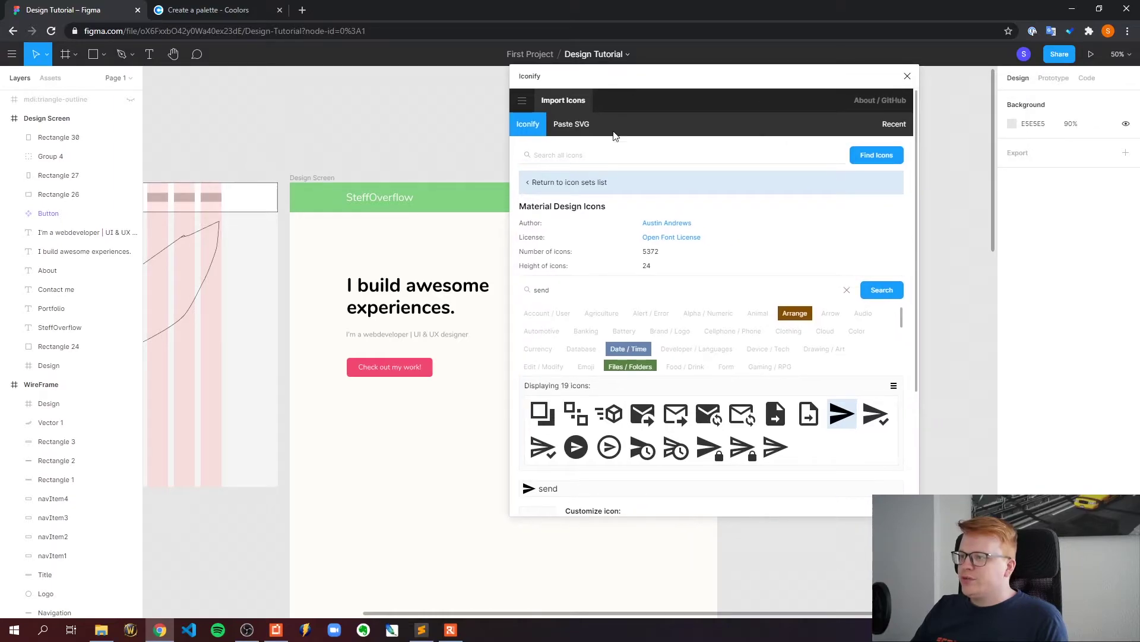
left_click(523, 184)
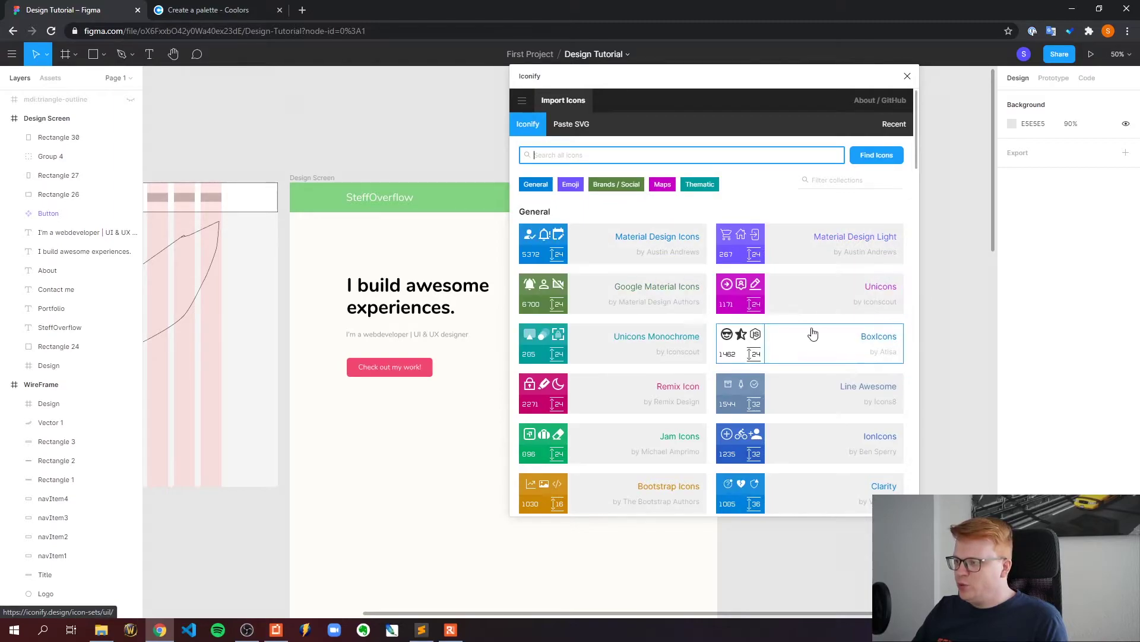
scroll(817, 330, "down", 5)
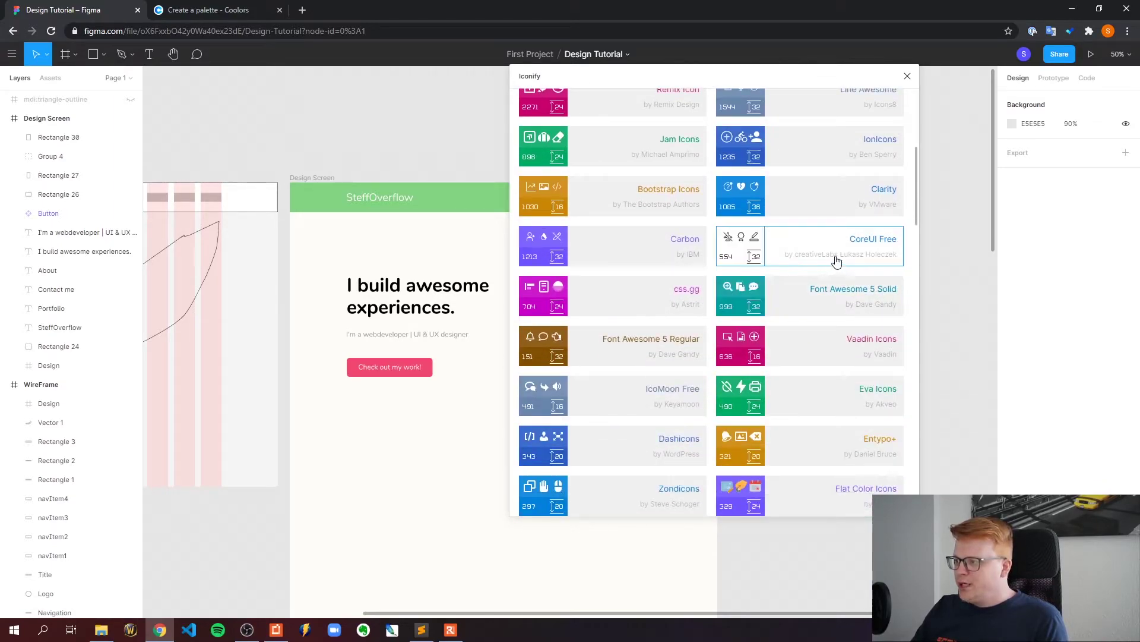
scroll(822, 338, "down", 4)
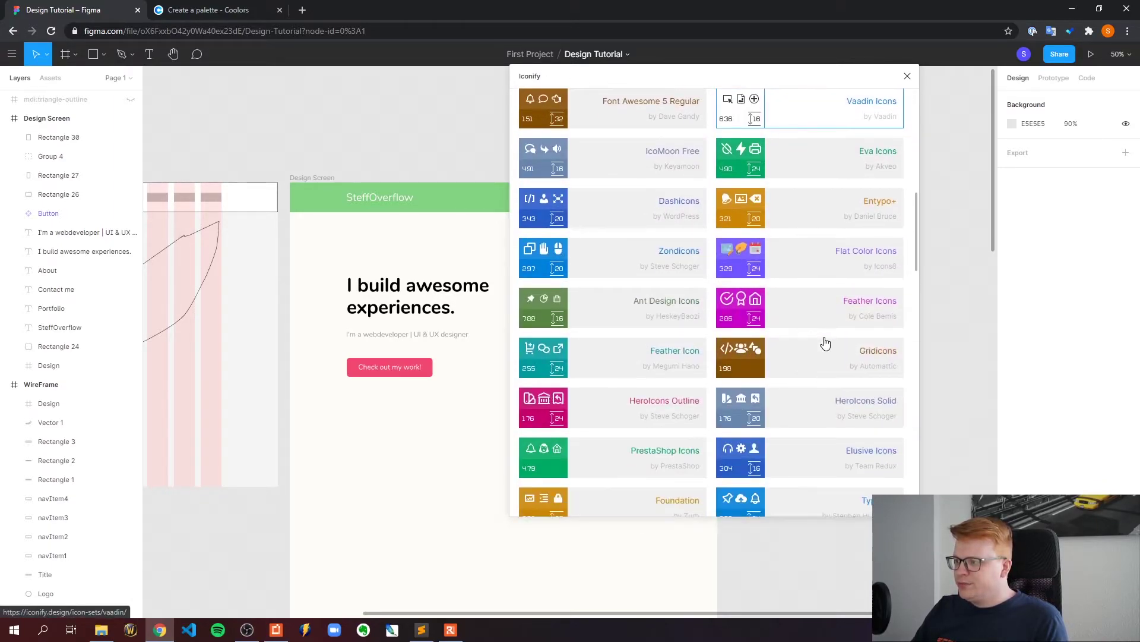
scroll(808, 369, "up", 10)
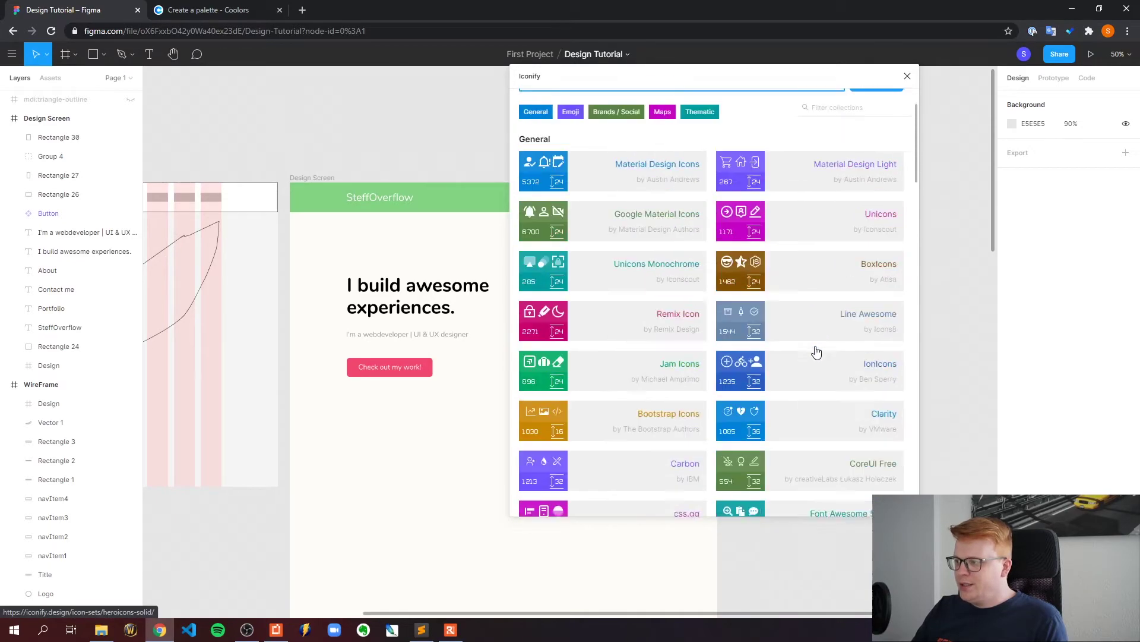
left_click(602, 184)
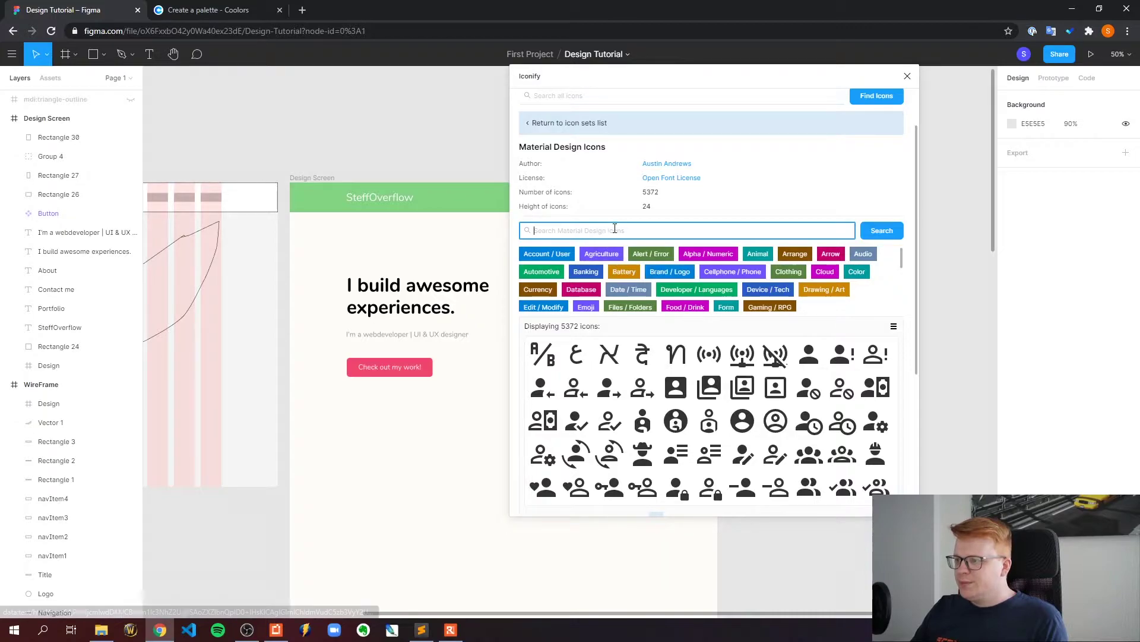
Step: Search the Material Design Icons set for "plus" and choose the plain plus icon
type("pl")
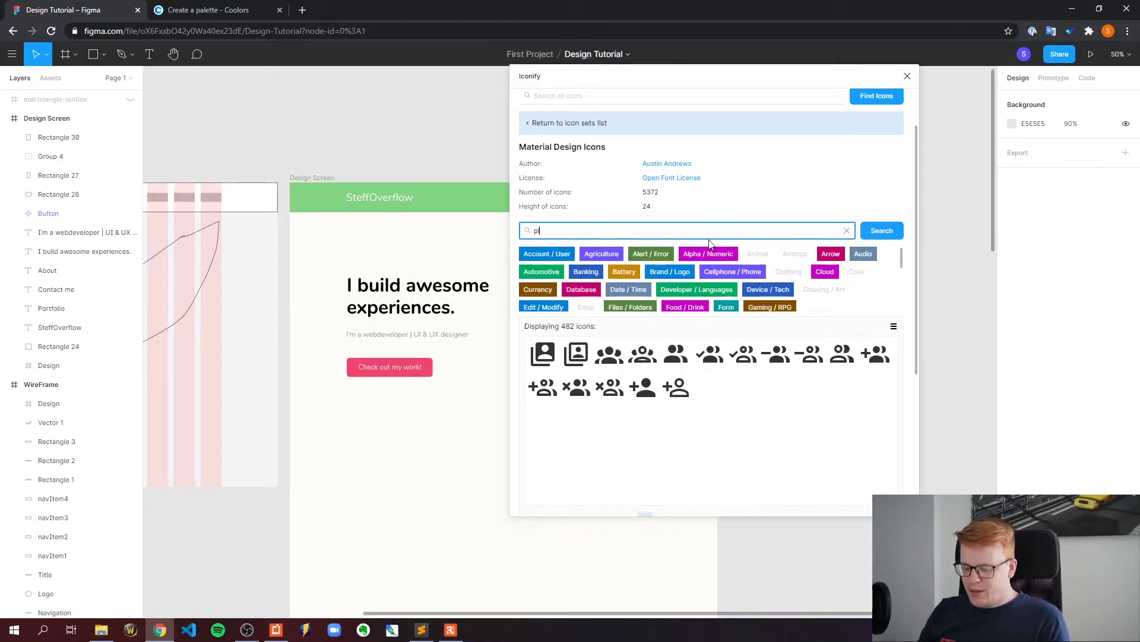
type("us")
scroll(751, 390, "down", 3)
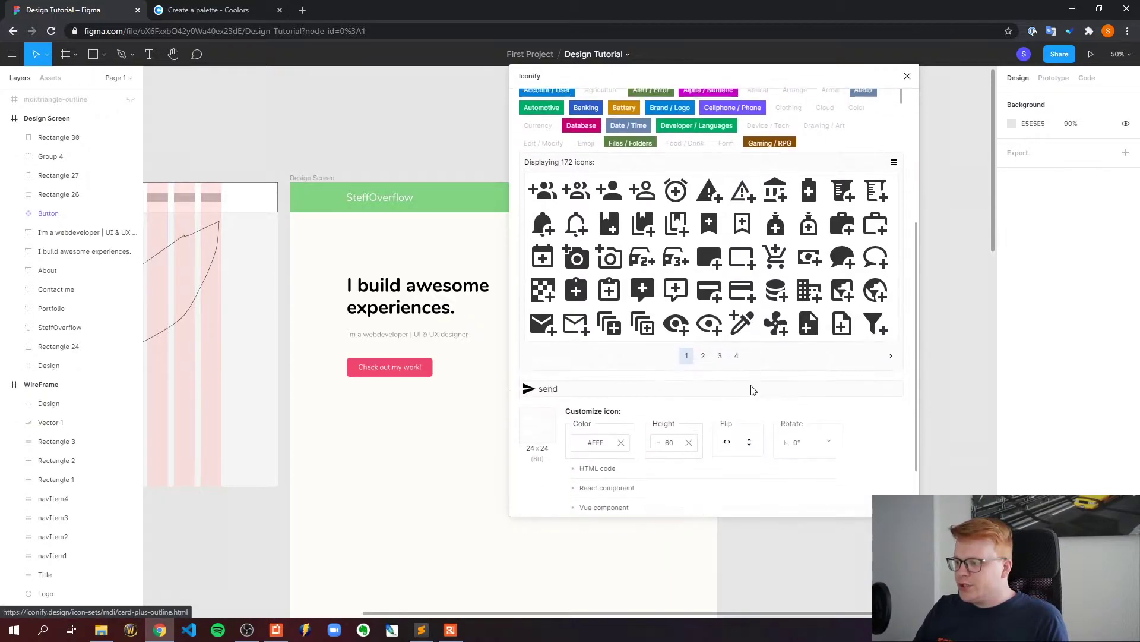
scroll(742, 395, "up", 3)
scroll(719, 408, "down", 2)
left_click(718, 404)
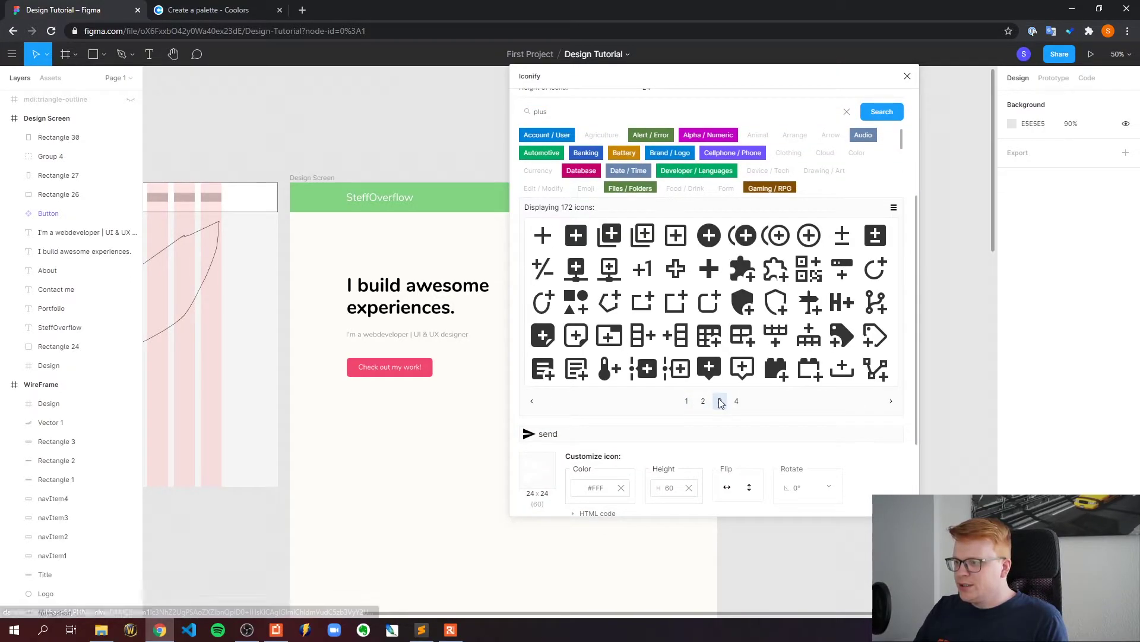
left_click(537, 243)
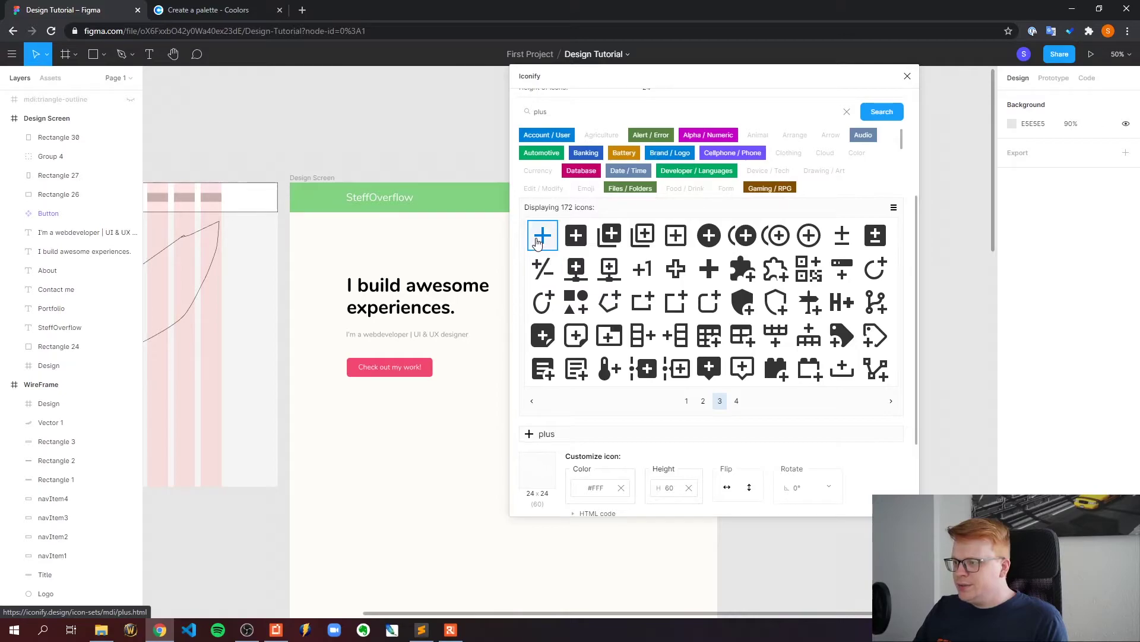
Step: Set the plus icon's colour to the palette pink EF476F copied from Coolors, and import it at height 60
scroll(570, 332, "down", 2)
left_click(594, 370)
left_click(199, 9)
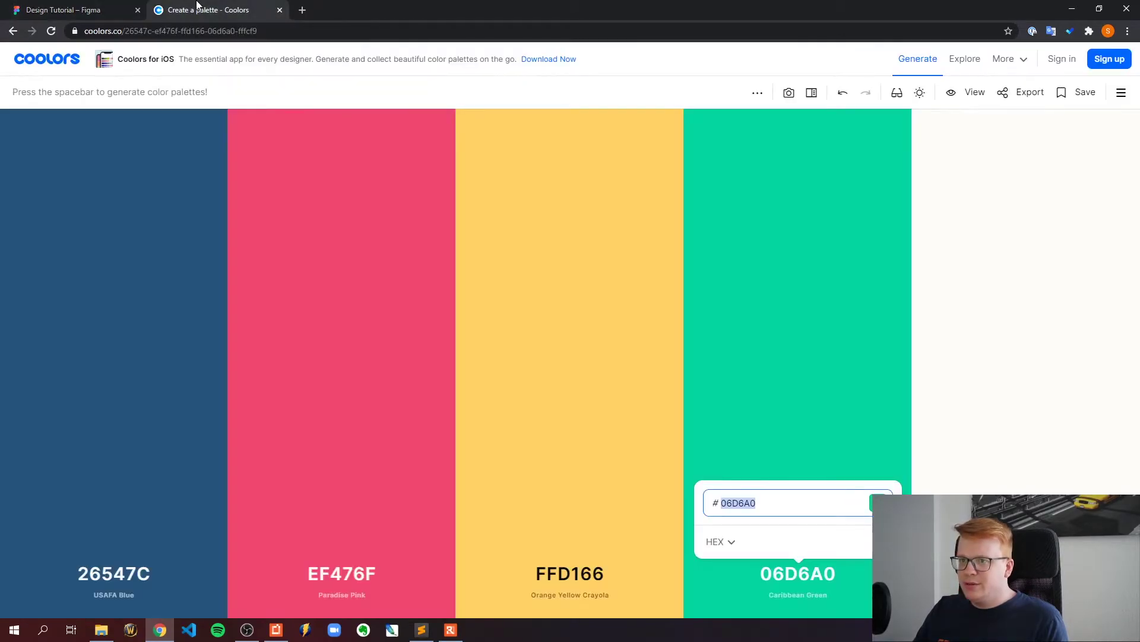
left_click(342, 574)
key("ctrl+c")
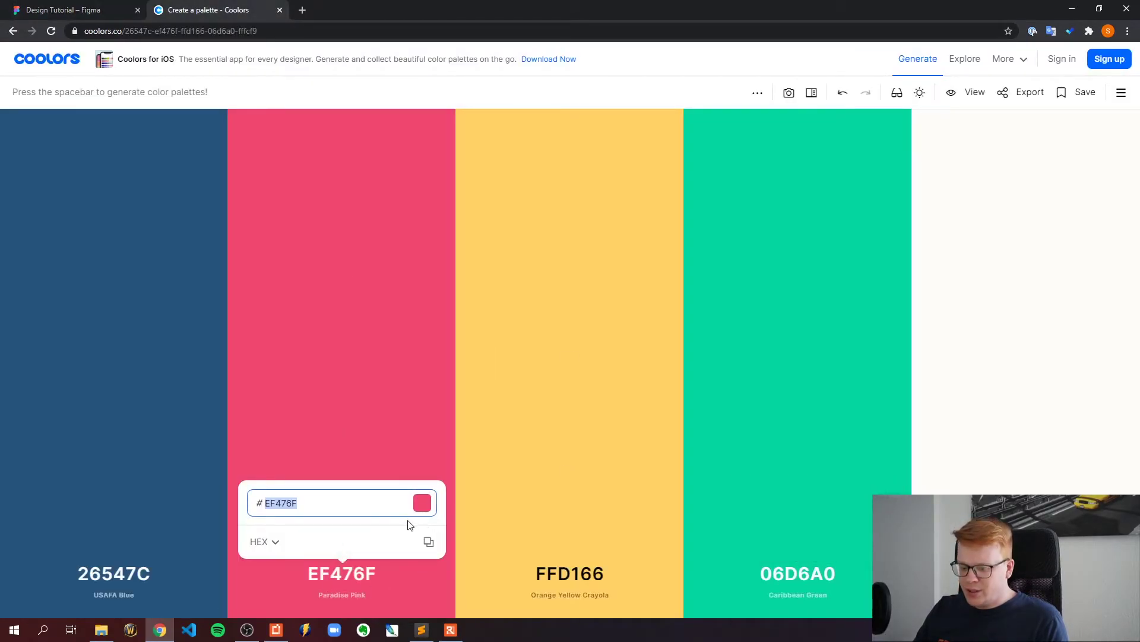
left_click(63, 9)
key("ctrl+v")
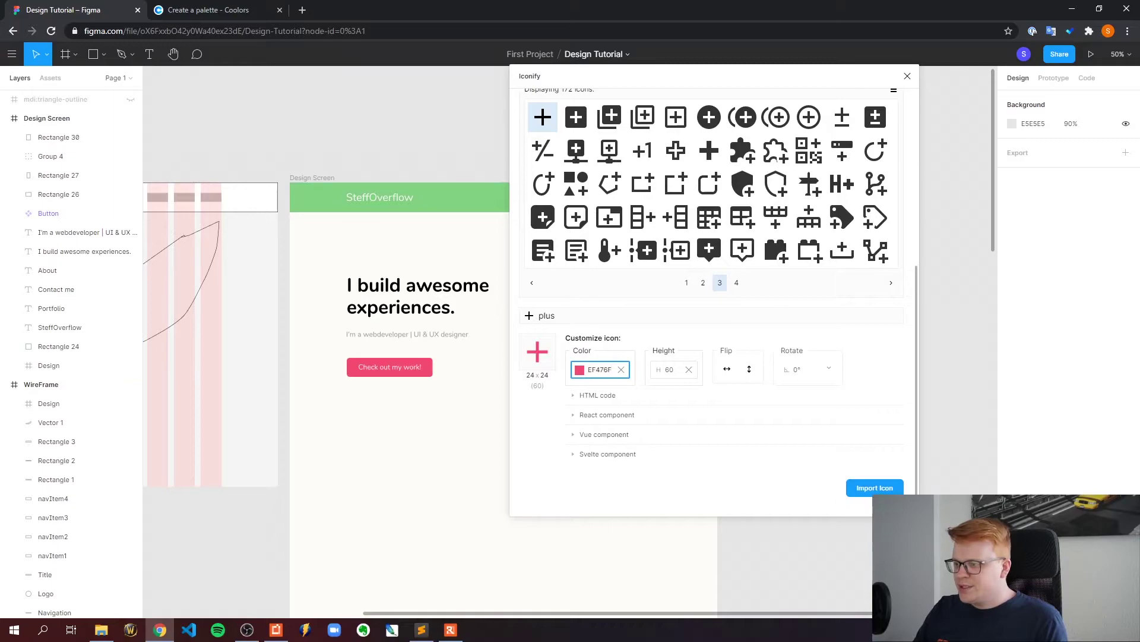
left_click(874, 488)
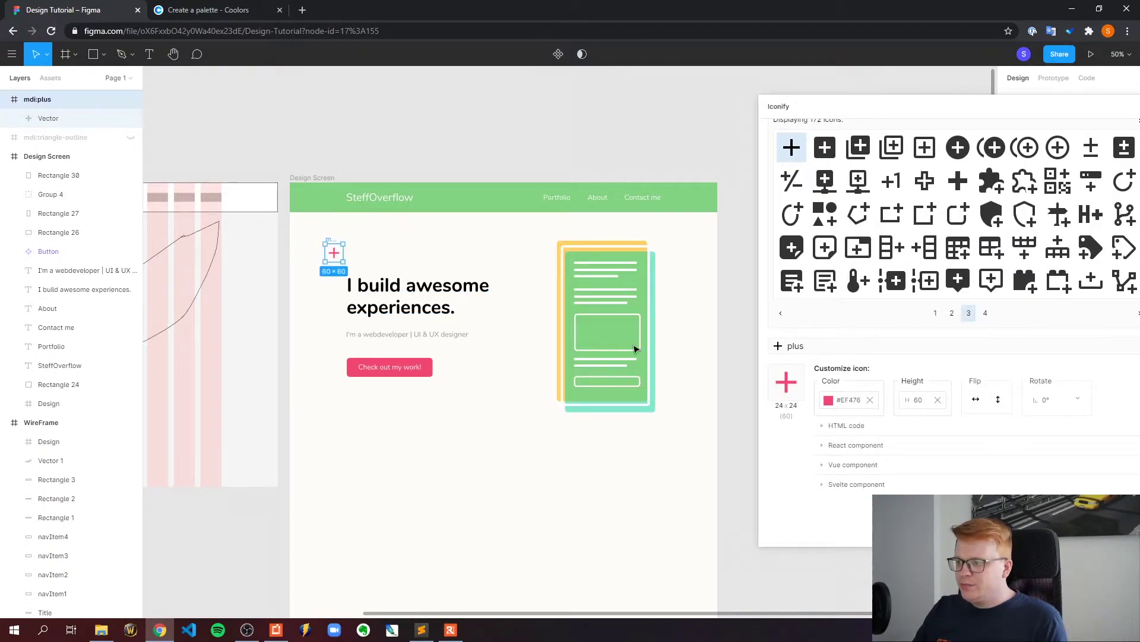
Step: Place plus icons around the headline and illustration, and import a larger one with height 80
left_click_drag(334, 253, 668, 424)
left_click(918, 400)
type("80")
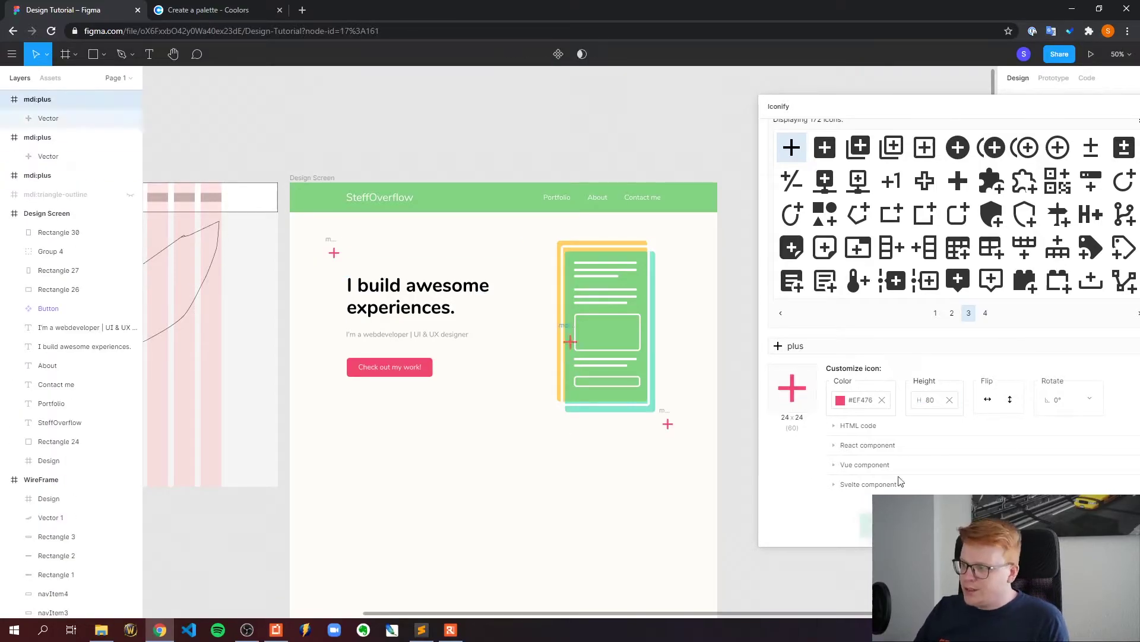
left_click(872, 524)
Step: Search the icons for "tria" and import pink triangle-outline icons, placing them around the headline and illustration
left_click(564, 248)
type("tria")
left_click(788, 300)
left_click(796, 524)
left_click_drag(573, 346, 507, 252)
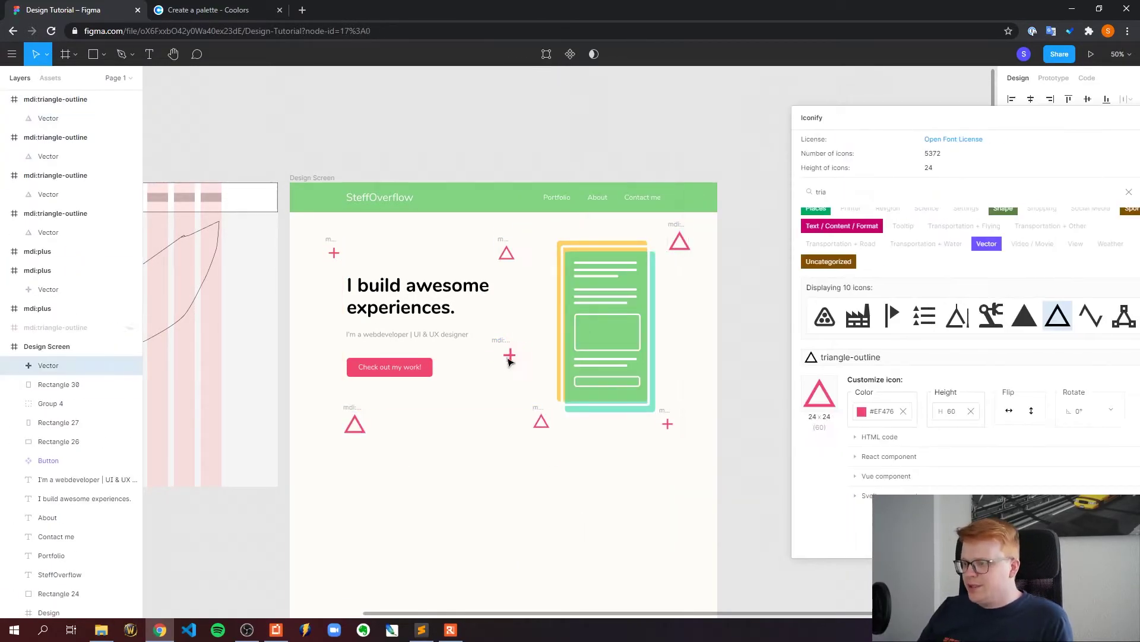
Step: Select the scattered plus and triangle icons together and set their layer opacity to 30%
left_click(334, 253)
left_click(506, 253, "shift")
left_click(680, 245, "shift")
left_click(688, 329, "shift")
left_click(1101, 282)
type("50")
key("Return")
Step: Rearrange the faded plus and triangle icons so they are spread evenly around the headline, button and illustration
left_click_drag(506, 415, 600, 433)
left_click_drag(668, 423, 494, 392)
left_click_drag(355, 424, 339, 409)
left_click_drag(506, 253, 519, 257)
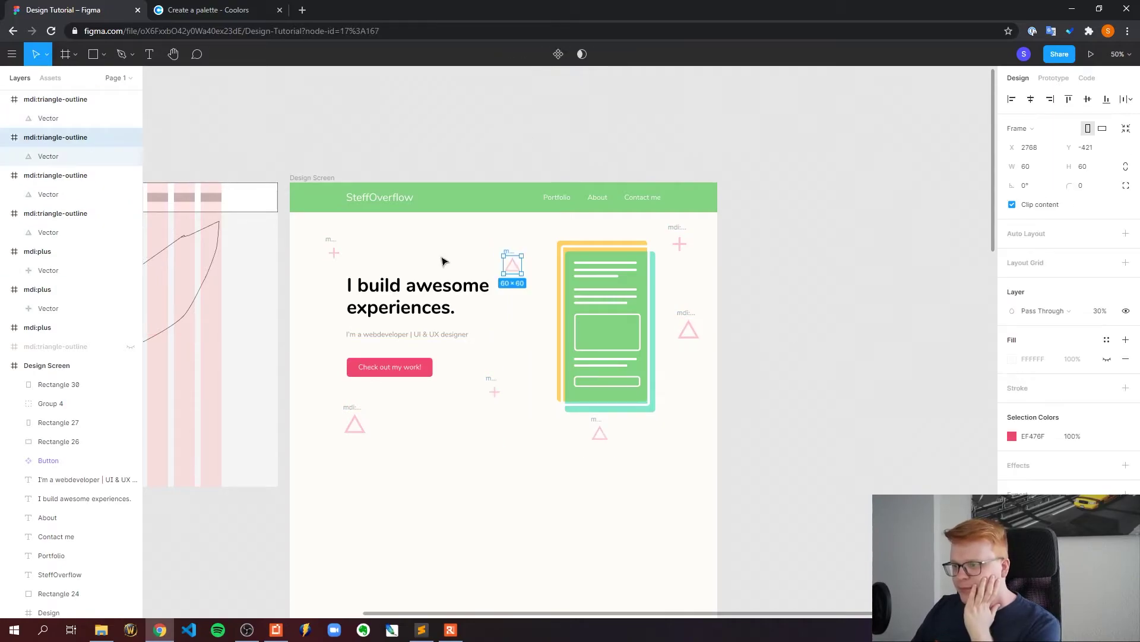
left_click_drag(334, 252, 383, 253)
Step: Add a large faded triangle between the headline and the illustration, partly tucked behind the yellow rectangle
left_click(746, 444)
left_click_drag(527, 329, 584, 387)
left_click_drag(544, 355, 544, 334)
left_click(37, 232, "shift")
left_click_drag(38, 232, 47, 278)
Step: Group the background icons and the illustration shapes separately, naming the groups "IconBackgrounds" and "Illustration"
key("ctrl+g")
left_click(577, 249)
key("ctrl+g")
double_click(49, 141)
type("Illustration")
key("Tab")
type("IconBackgrounds")
left_click(586, 173)
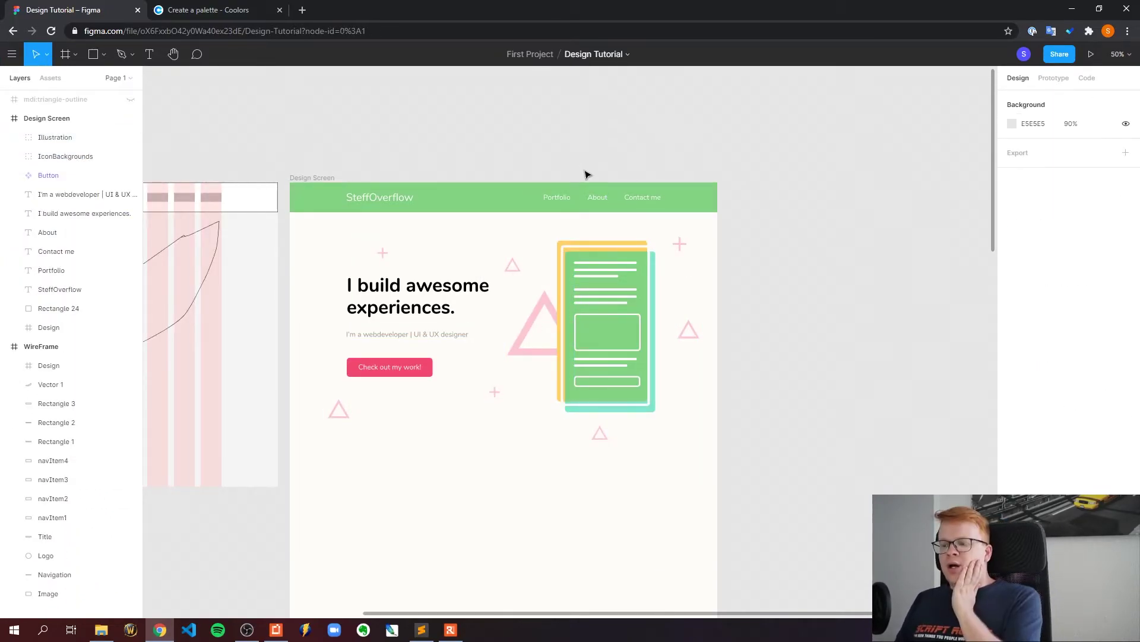
Step: Import a pink arrow-down icon with Iconify and place it centred below the hero content
left_click(1118, 54)
left_click(1065, 171)
scroll(827, 318, "up", 2)
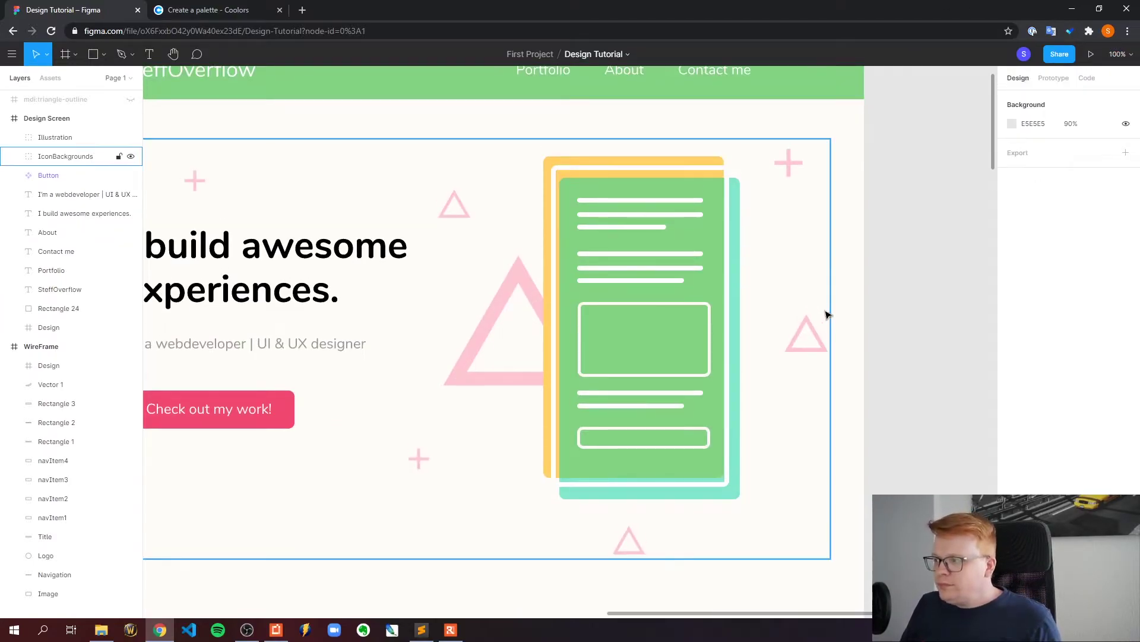
scroll(859, 295, "down", 1)
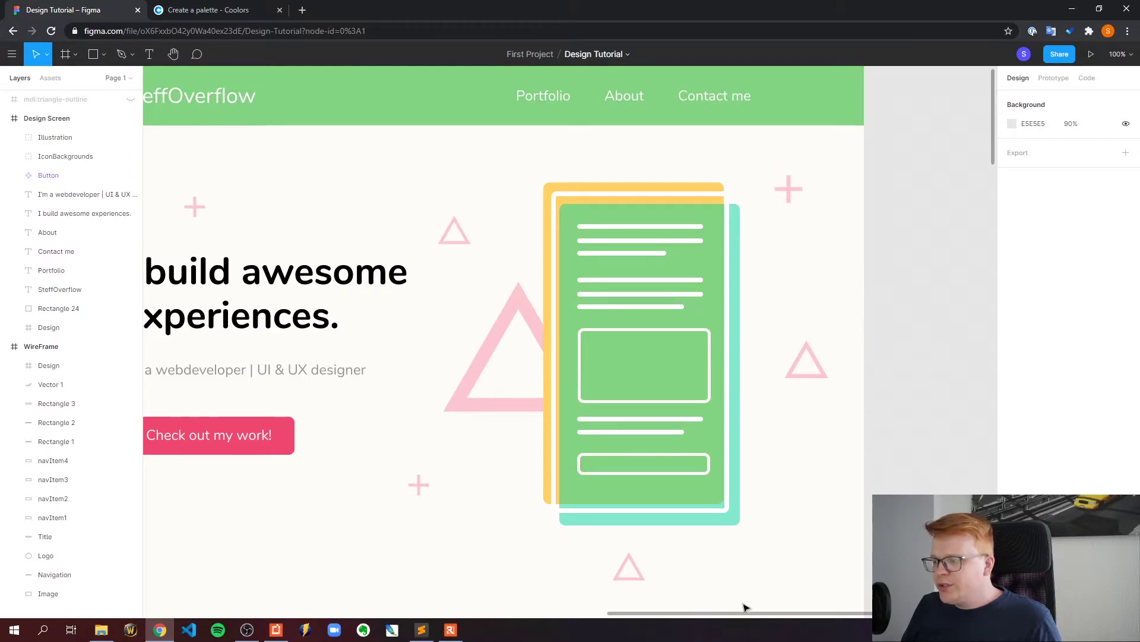
left_click_drag(749, 617, 696, 601)
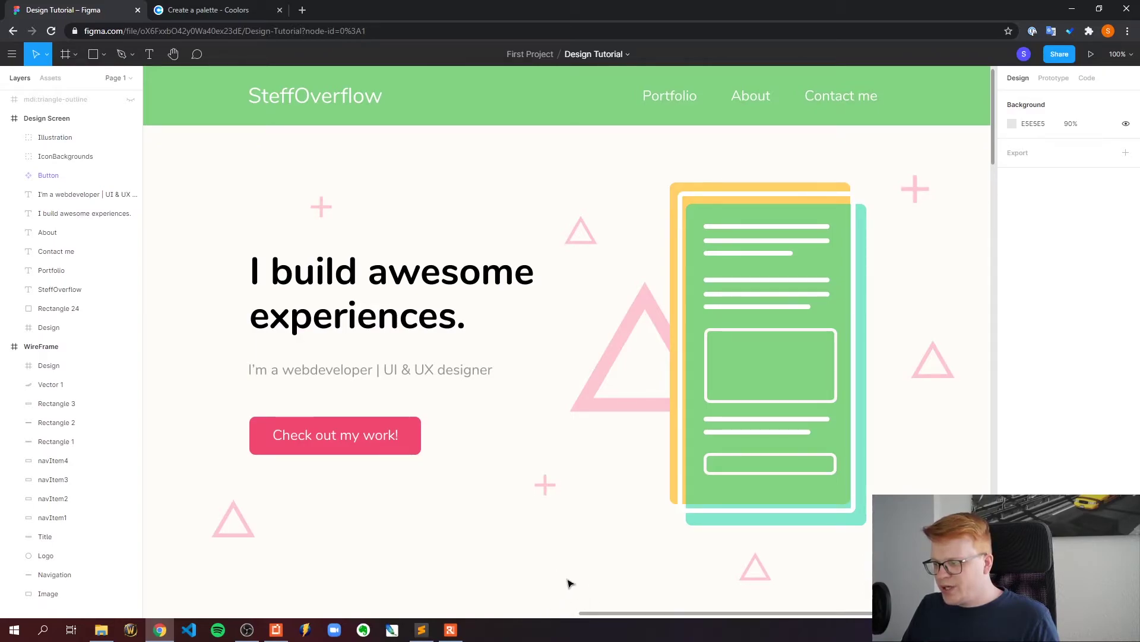
left_click(103, 54)
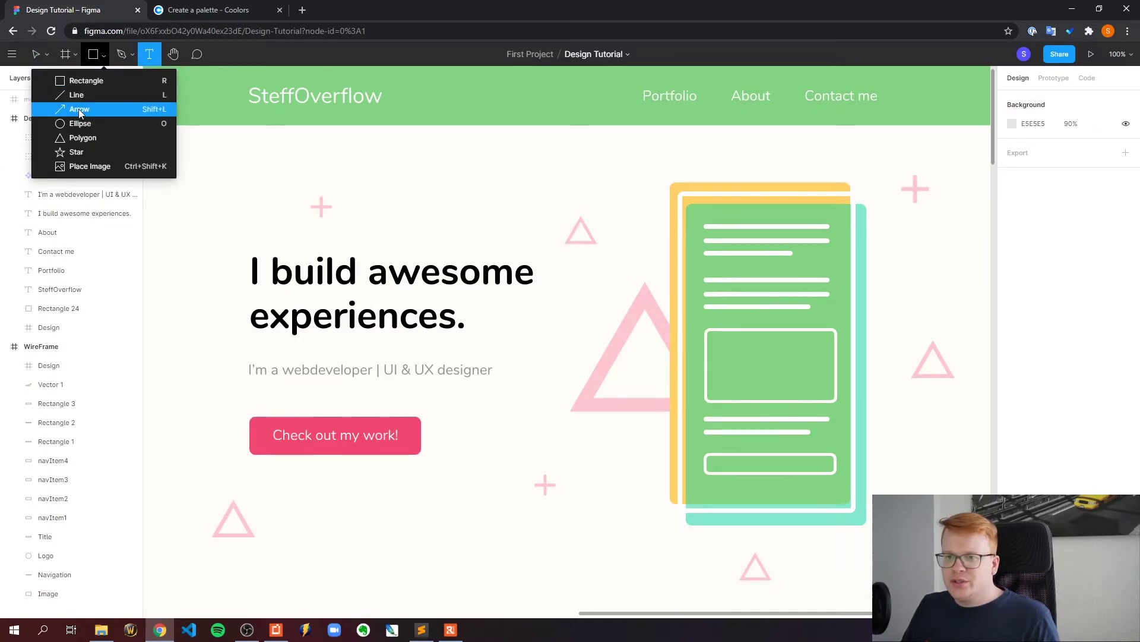
left_click(6, 54)
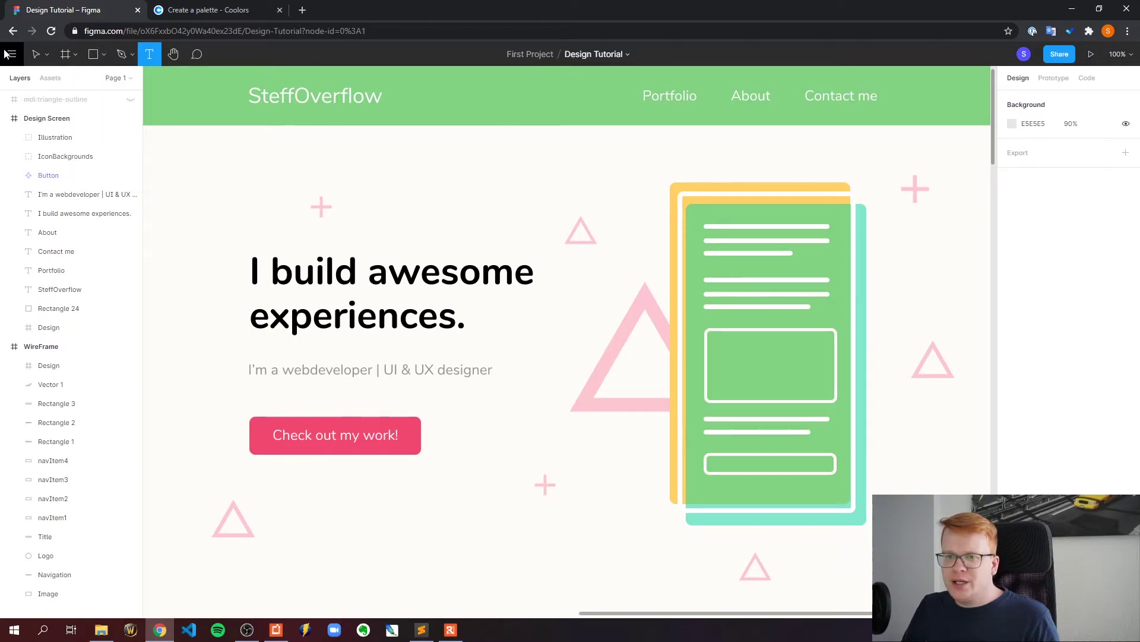
left_click(9, 54)
mouse_move(54, 137)
mouse_move(59, 247)
left_click(153, 248)
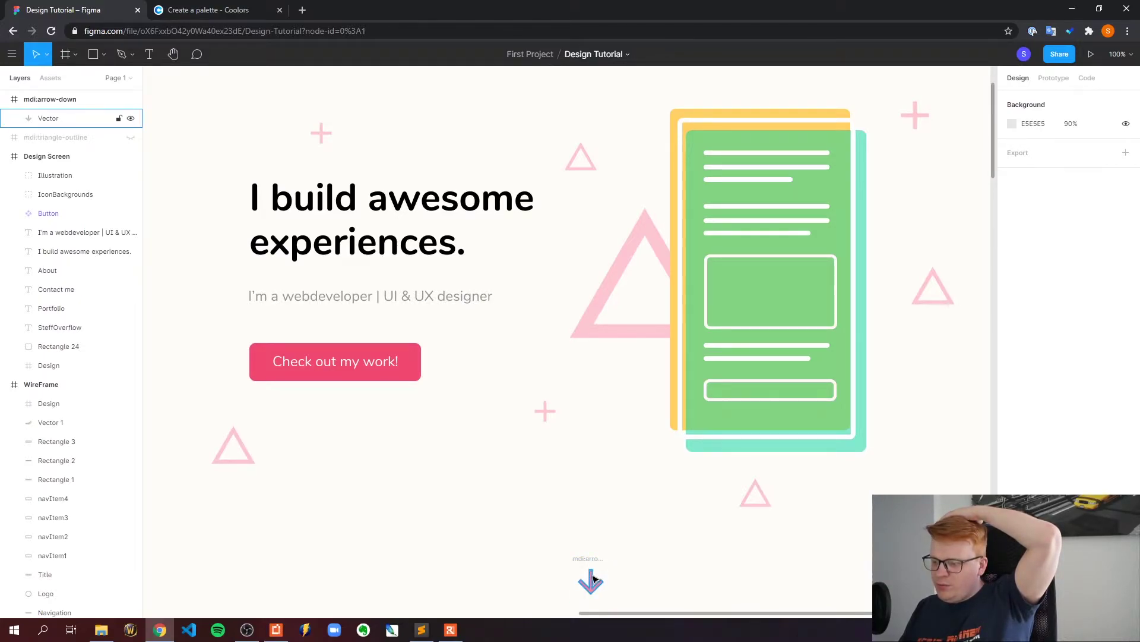
left_click(592, 580)
left_click_drag(590, 574, 593, 575)
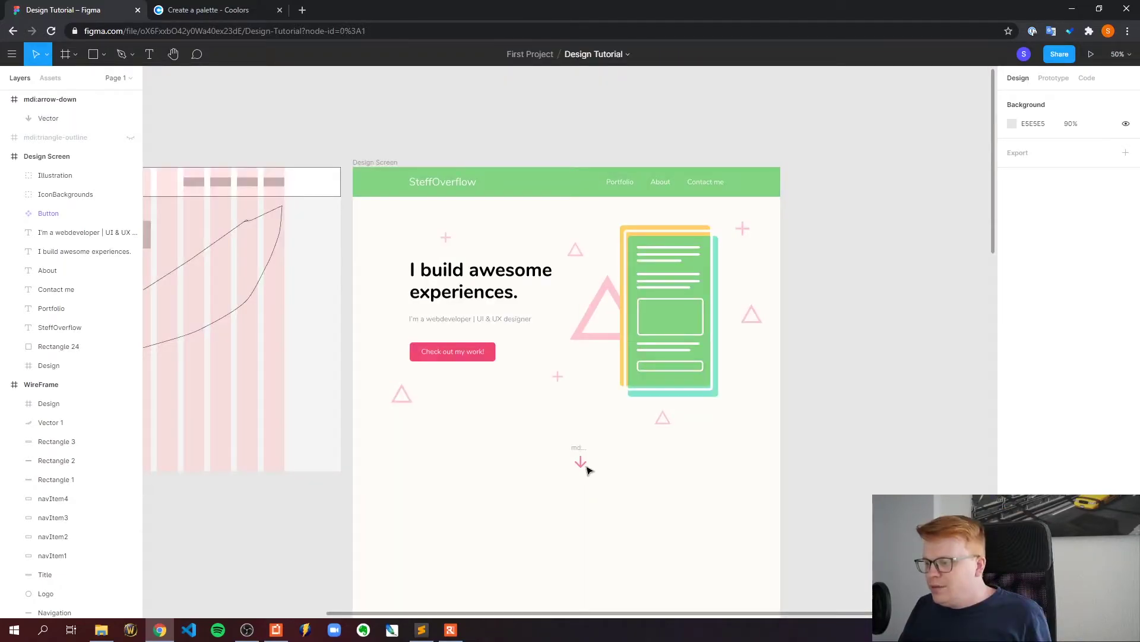
Step: Centre the pink arrow icon horizontally below the hero content and name its layer "ArrowDown" inside the design screen frame
left_click_drag(582, 463, 571, 462)
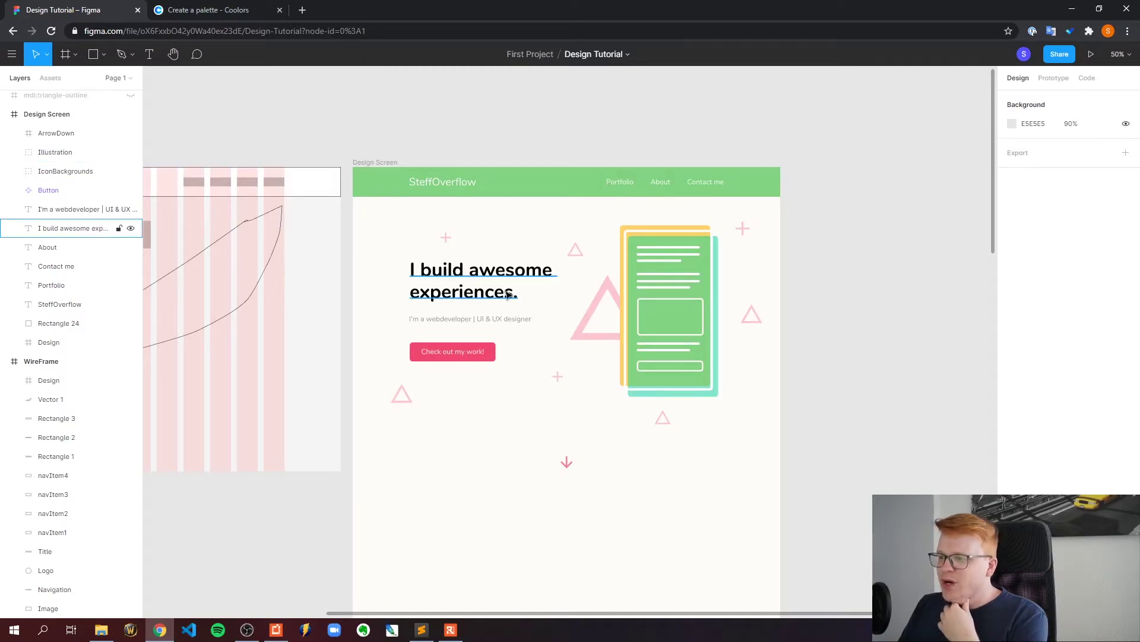
left_click(601, 308)
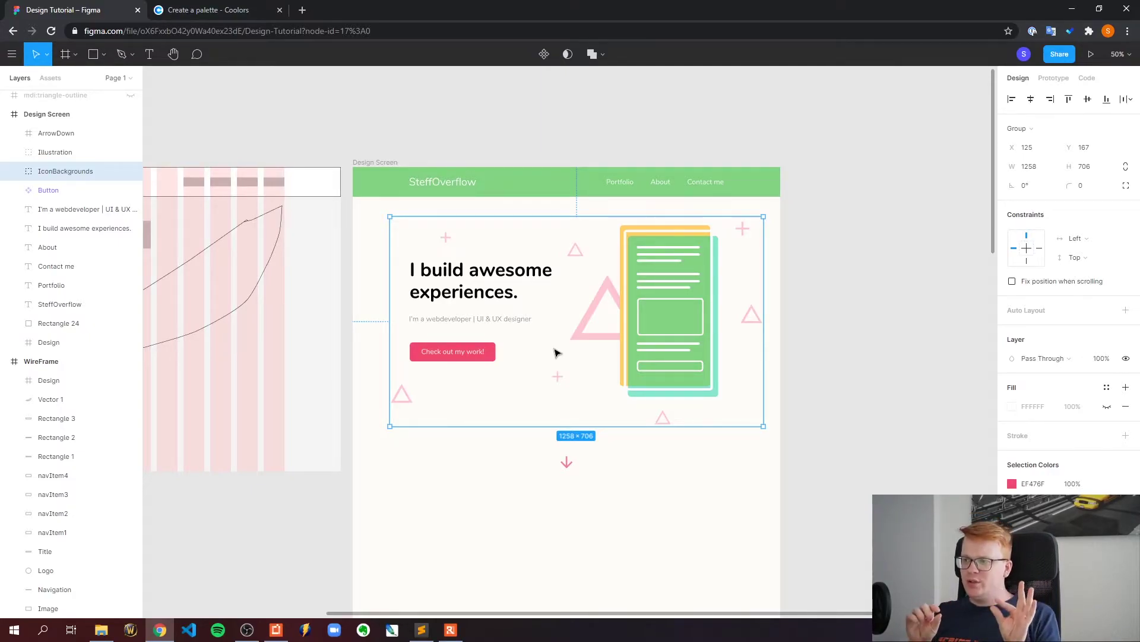
left_click(670, 142)
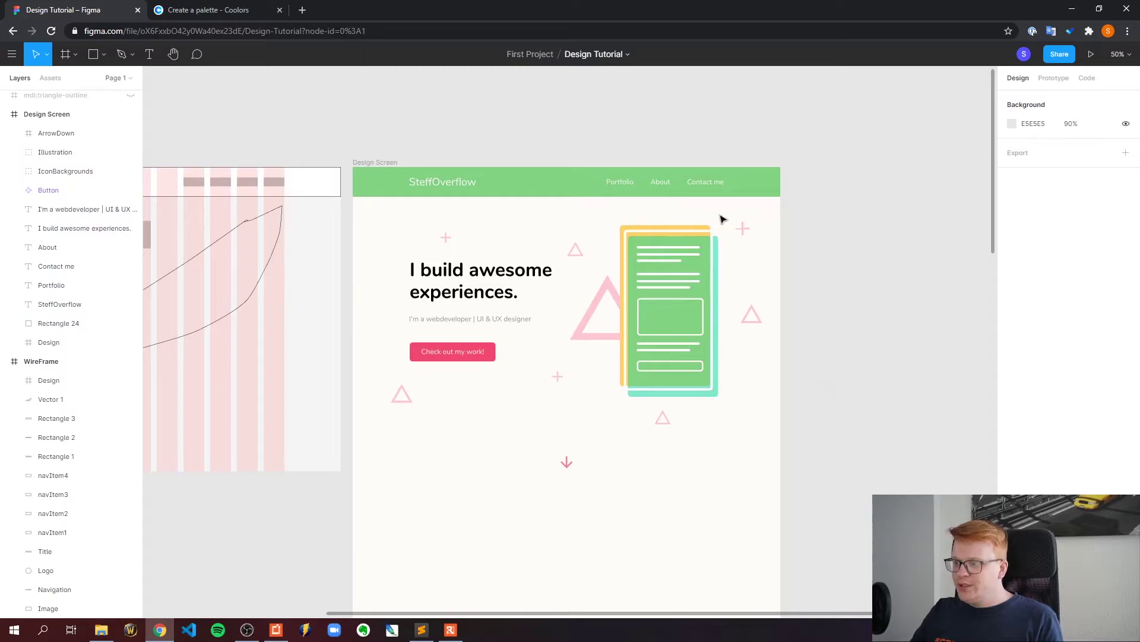
scroll(853, 247, "down", 3)
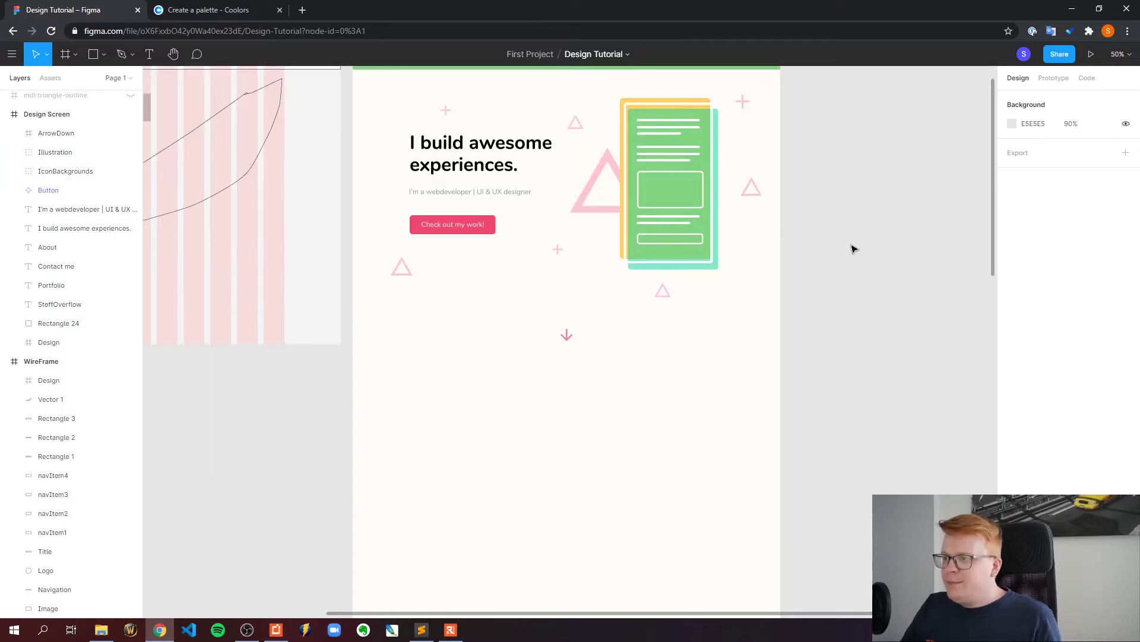
scroll(502, 199, "up", 5)
scroll(659, 160, "down", 5)
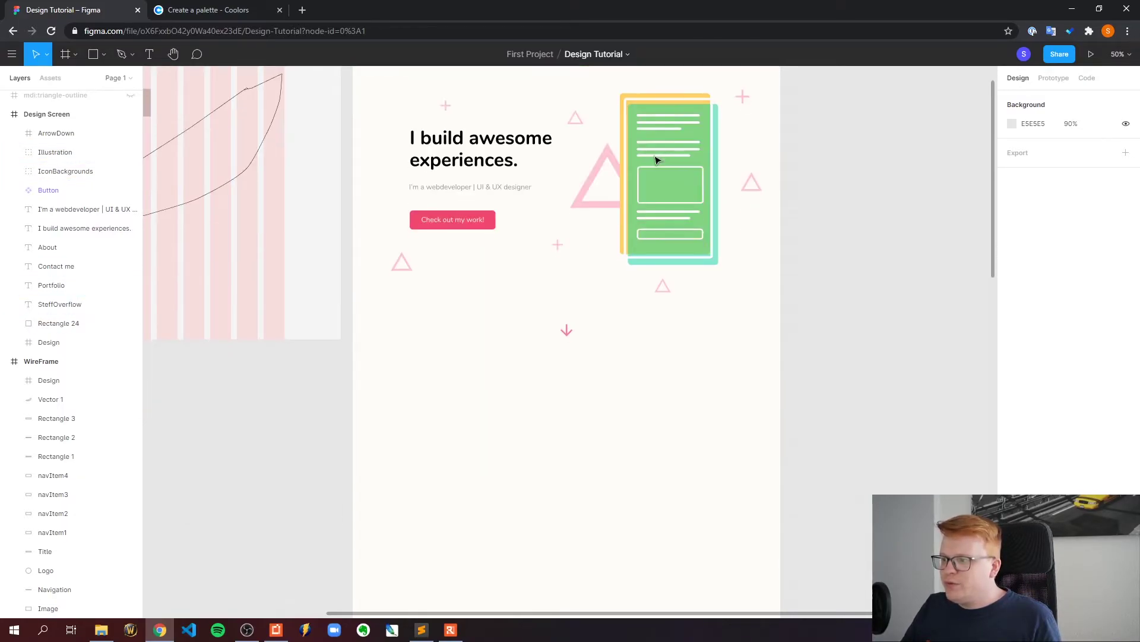
scroll(797, 331, "up", 3)
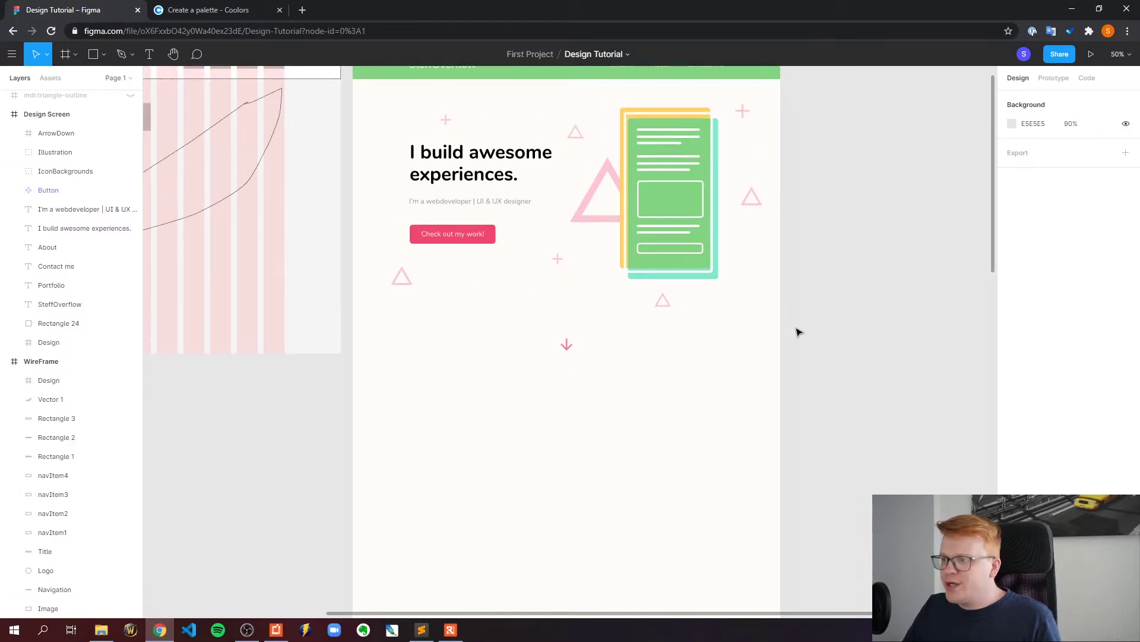
scroll(869, 324, "down", 5)
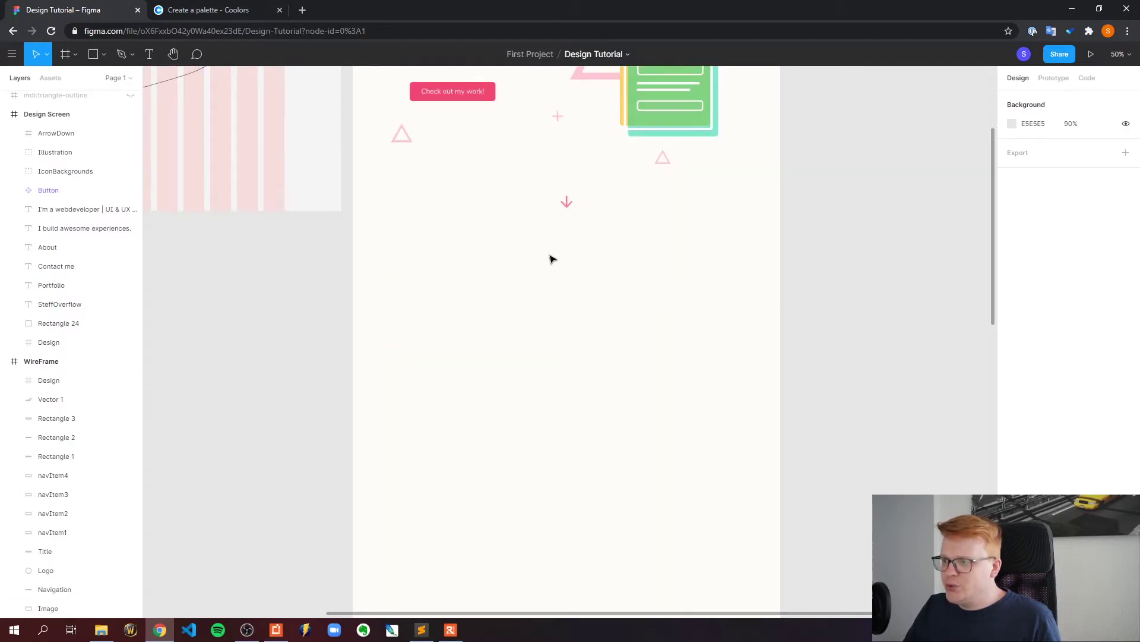
scroll(738, 325, "up", 5)
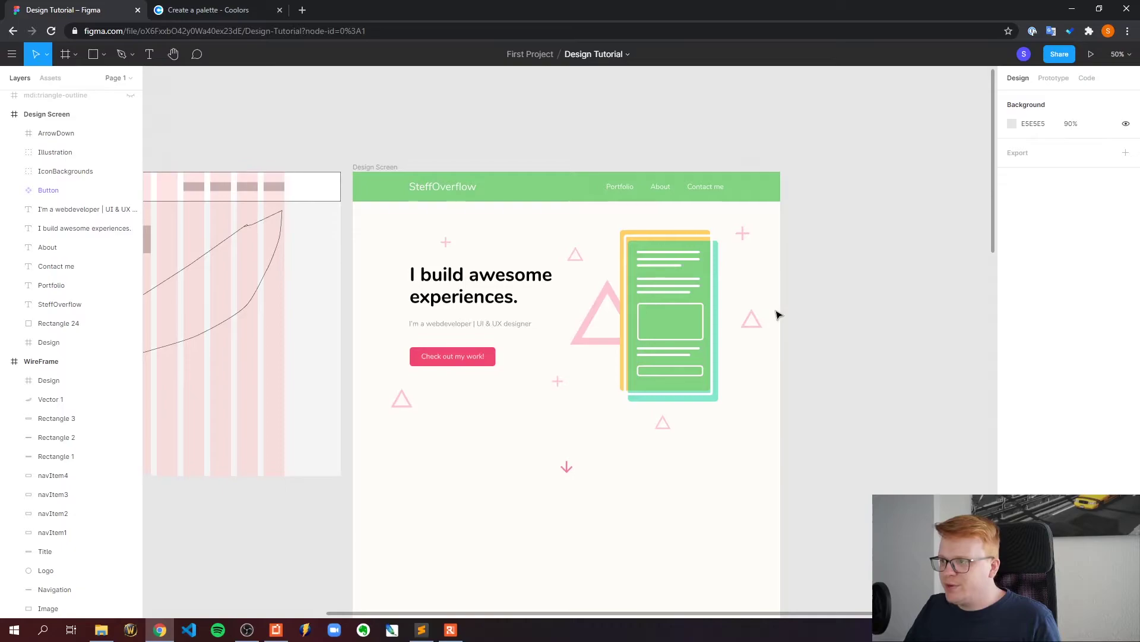
Step: Draw a green (83D483) horizontal divider line about 925 px wide, centred below the arrow icon, with its rotation set to 0°
scroll(779, 313, "down", 1)
left_click(104, 54)
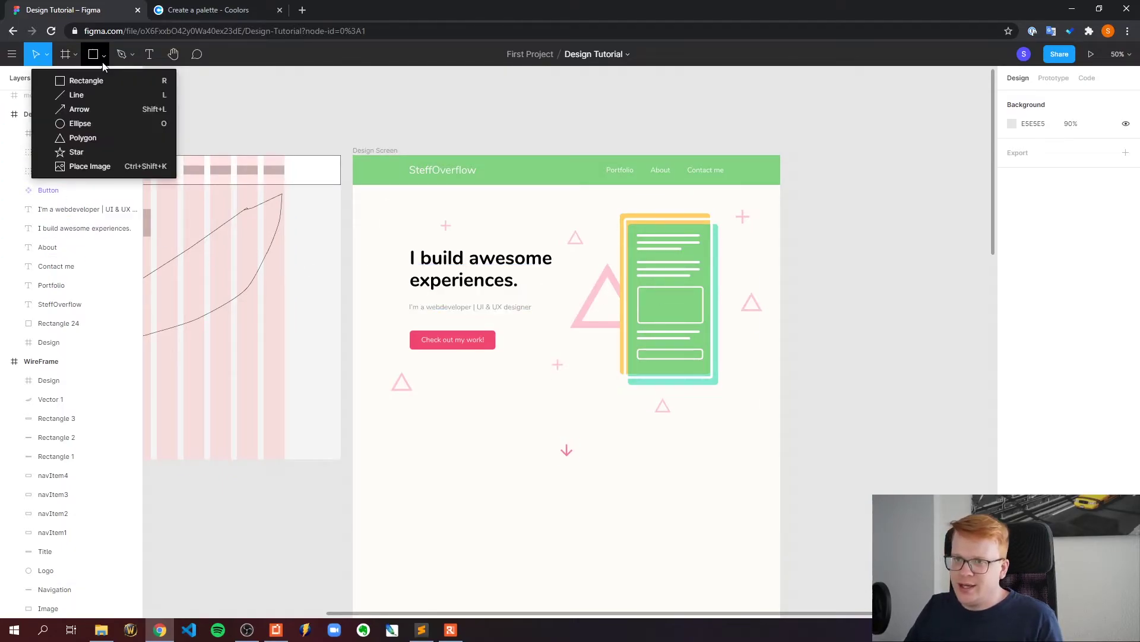
left_click(104, 91)
left_click_drag(431, 475, 652, 499)
left_click(1034, 167)
type("0")
key("Return")
key("Escape")
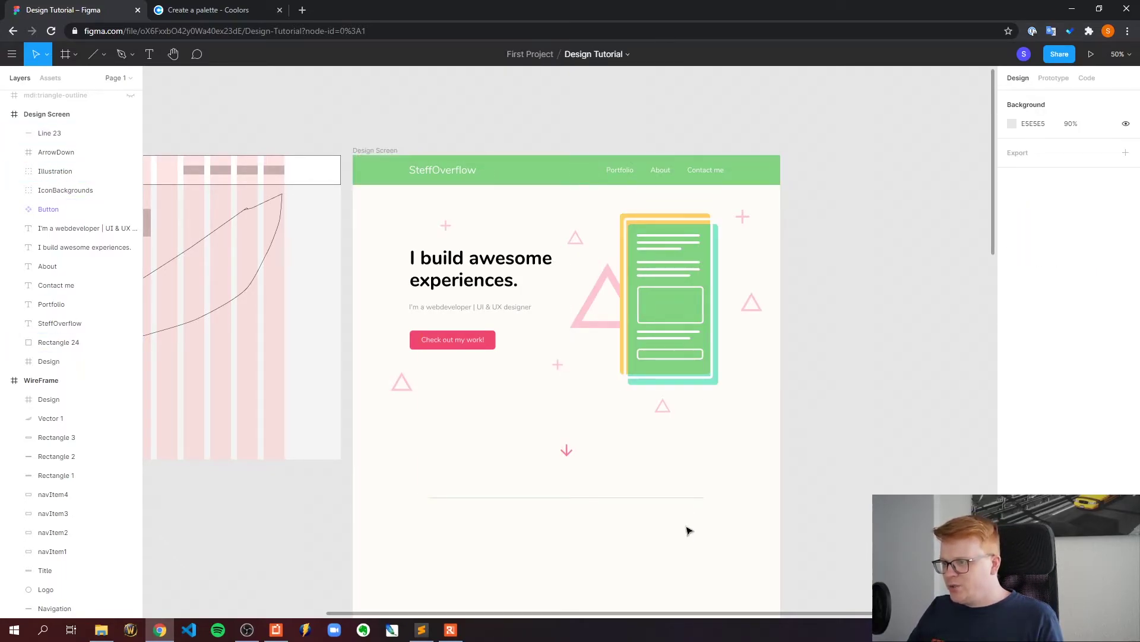
Step: Set the divider line's stroke width to 2 and adjust its position slightly below the arrow icon
scroll(784, 423, "down", 1)
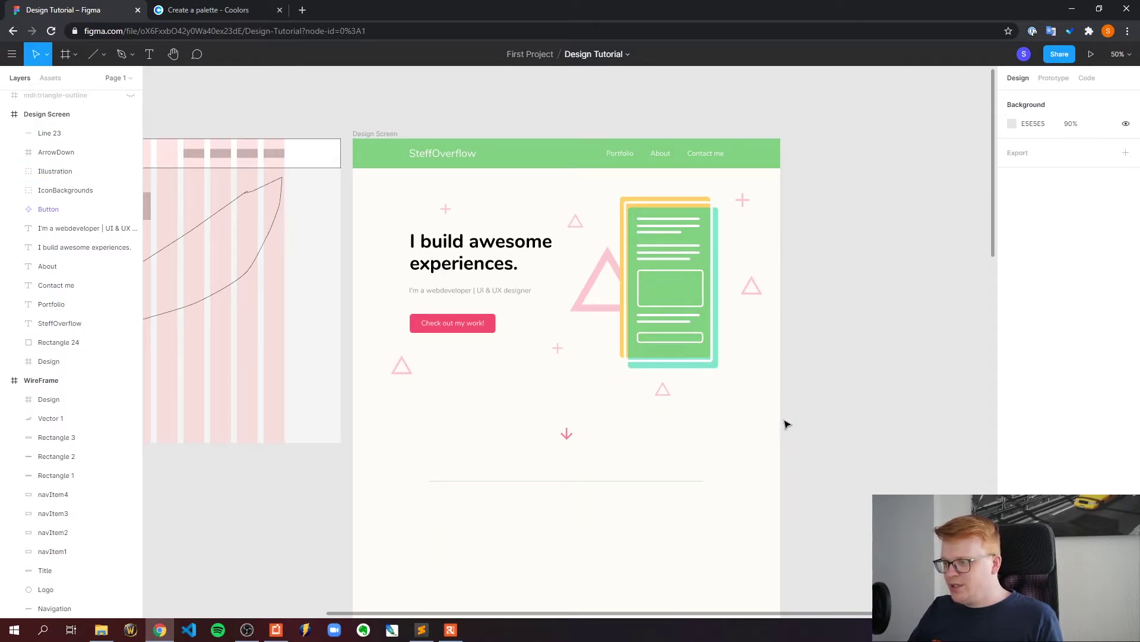
scroll(856, 416, "down", 5)
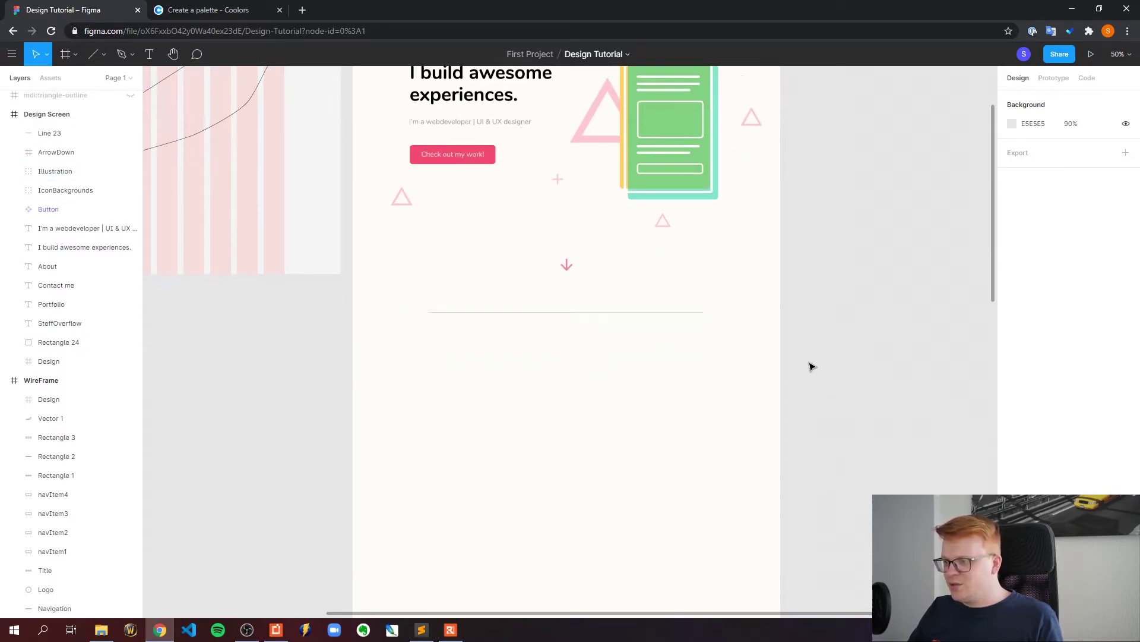
scroll(914, 394, "up", 1)
left_click(627, 351)
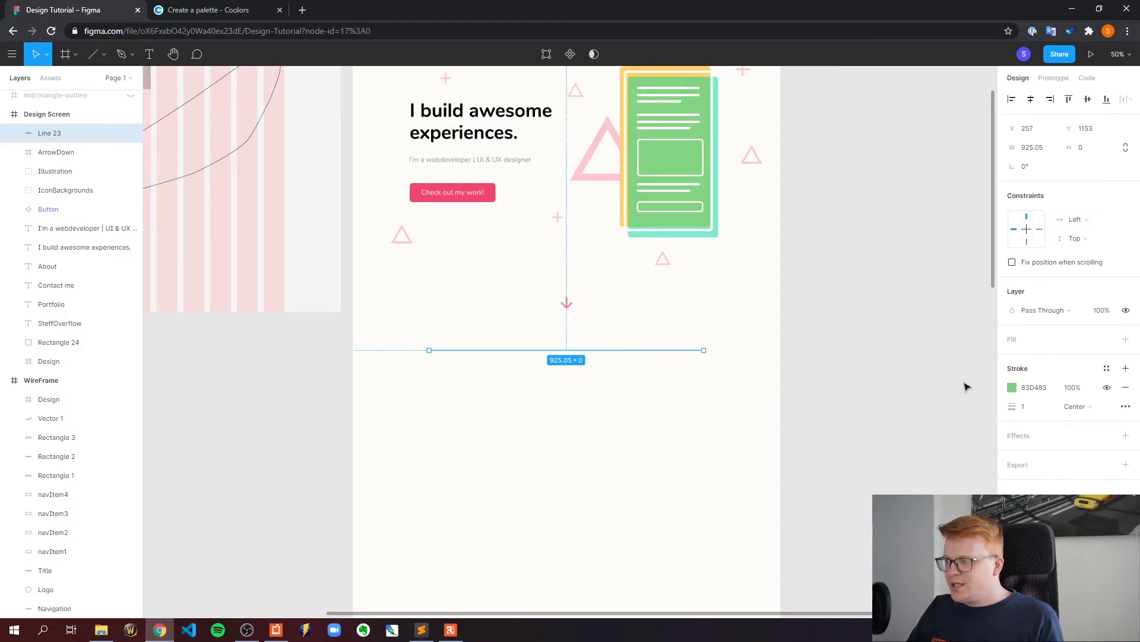
left_click(1029, 407)
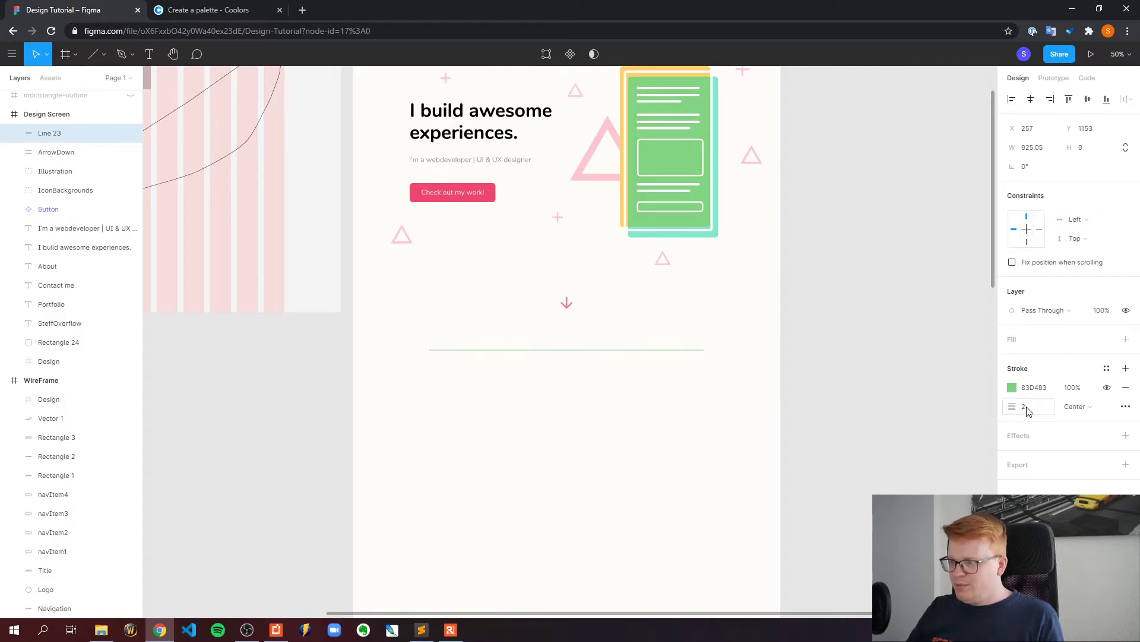
left_click(891, 411)
scroll(891, 409, "up", 6)
scroll(891, 409, "down", 5)
left_click(582, 378)
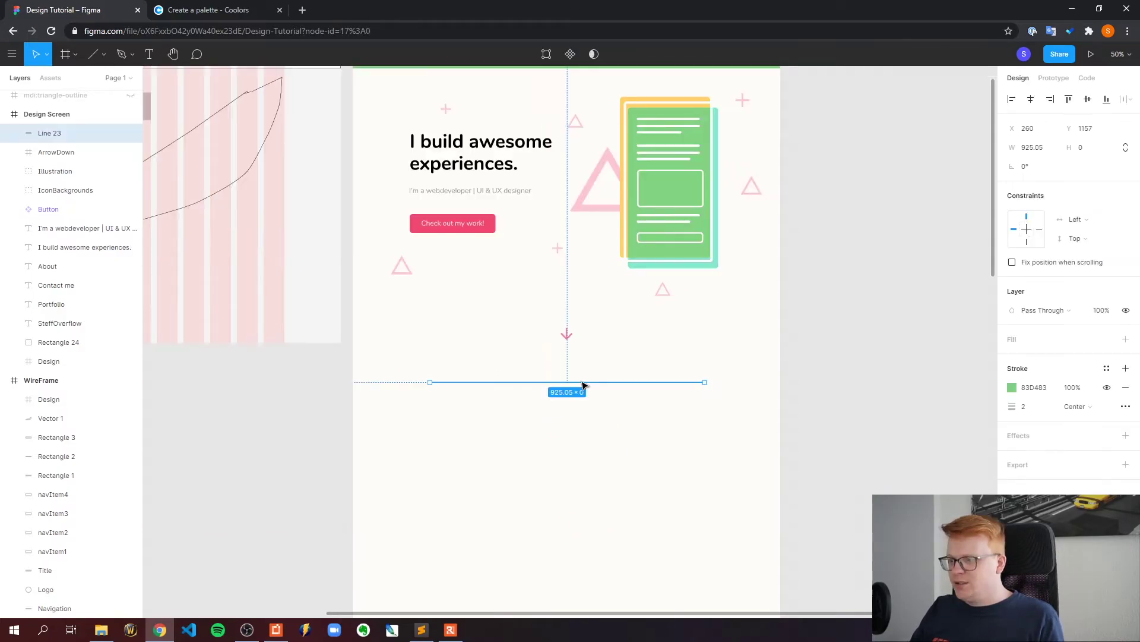
left_click(918, 369)
Step: Add a "Portfolio" text heading below the divider line and set its font size to 48
scroll(845, 427, "down", 5)
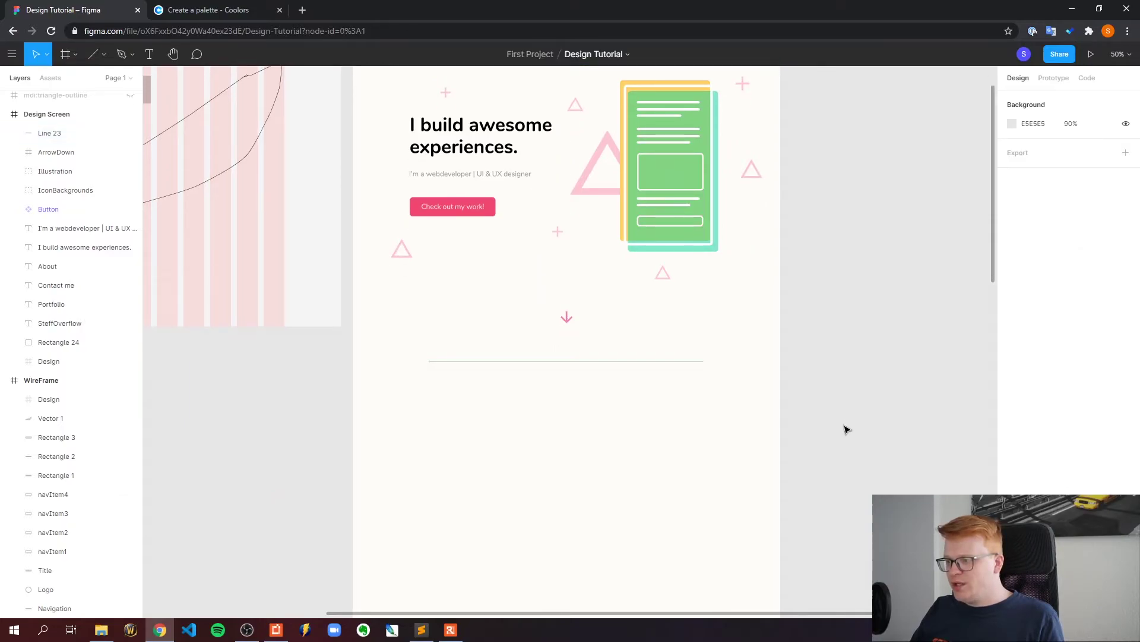
scroll(858, 376, "up", 5)
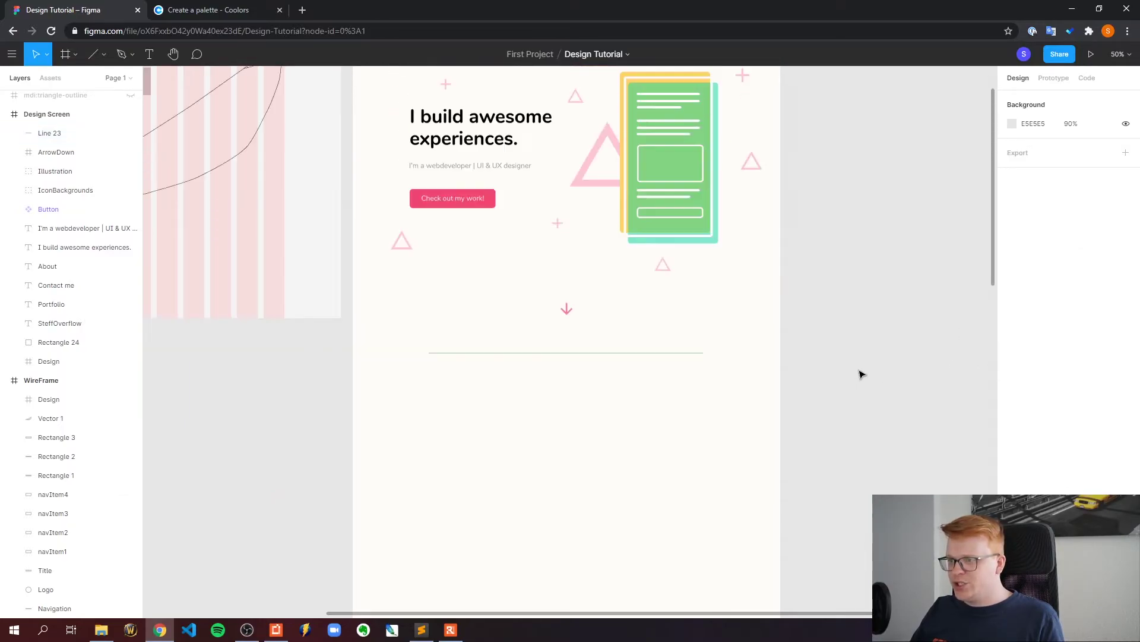
scroll(859, 376, "down", 2)
key("t")
left_click(427, 314)
type("Portfolio")
left_click(1086, 378)
left_click(1098, 419)
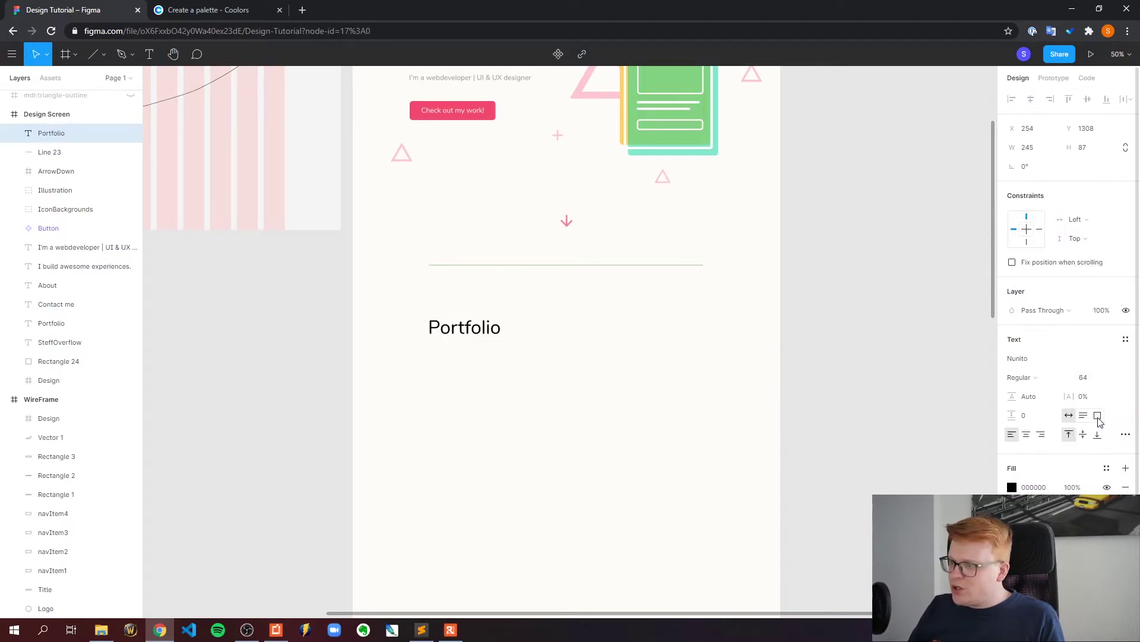
left_click(1112, 378)
left_click(1098, 370)
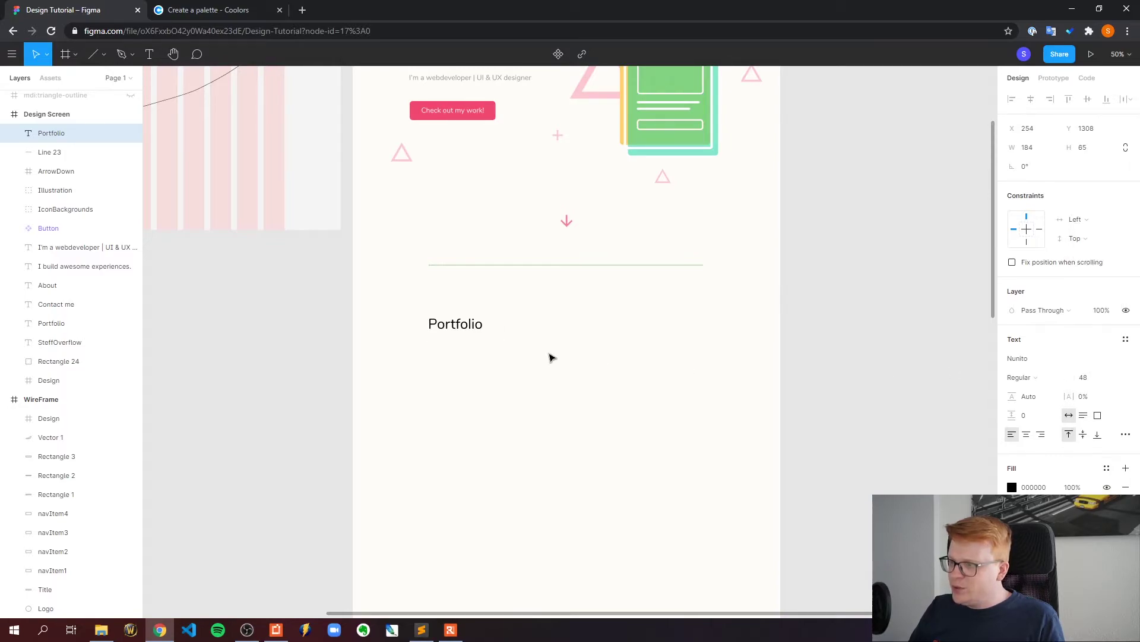
Step: Make the "Portfolio" heading bold and align its start with the left edge of the hero headline and button
key("Escape")
scroll(581, 370, "up", 1)
key("Escape")
left_click(462, 372)
left_click(1016, 377)
left_click(1019, 402)
mouse_move(456, 368)
left_mouse_down()
mouse_move(438, 374)
mouse_move(438, 360)
left_mouse_up()
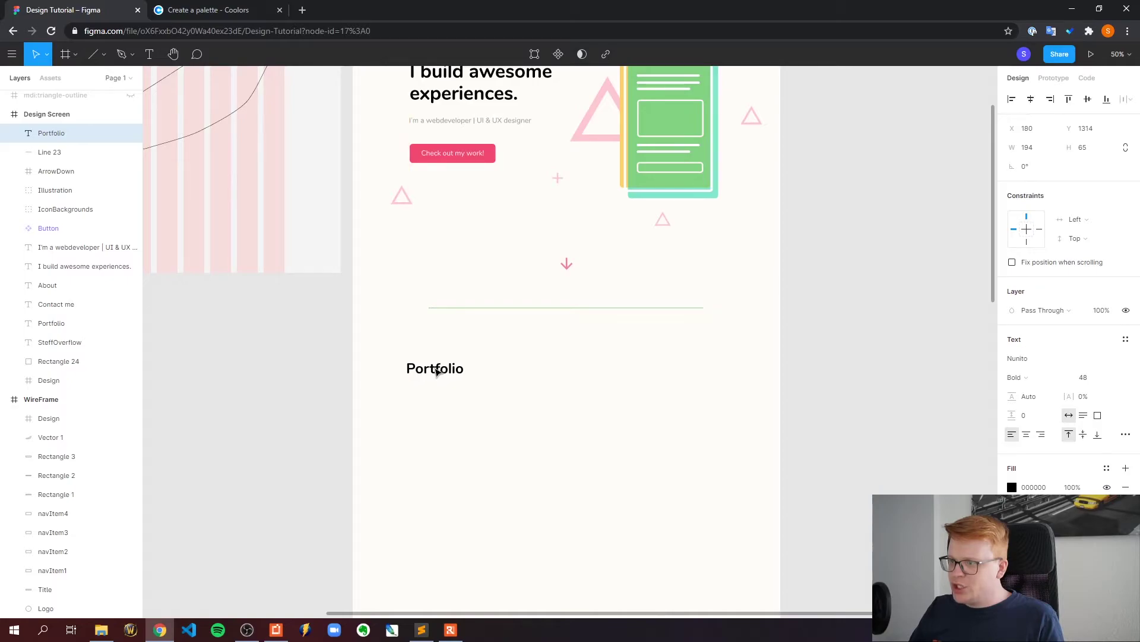
scroll(713, 416, "up", 1)
left_click(847, 432)
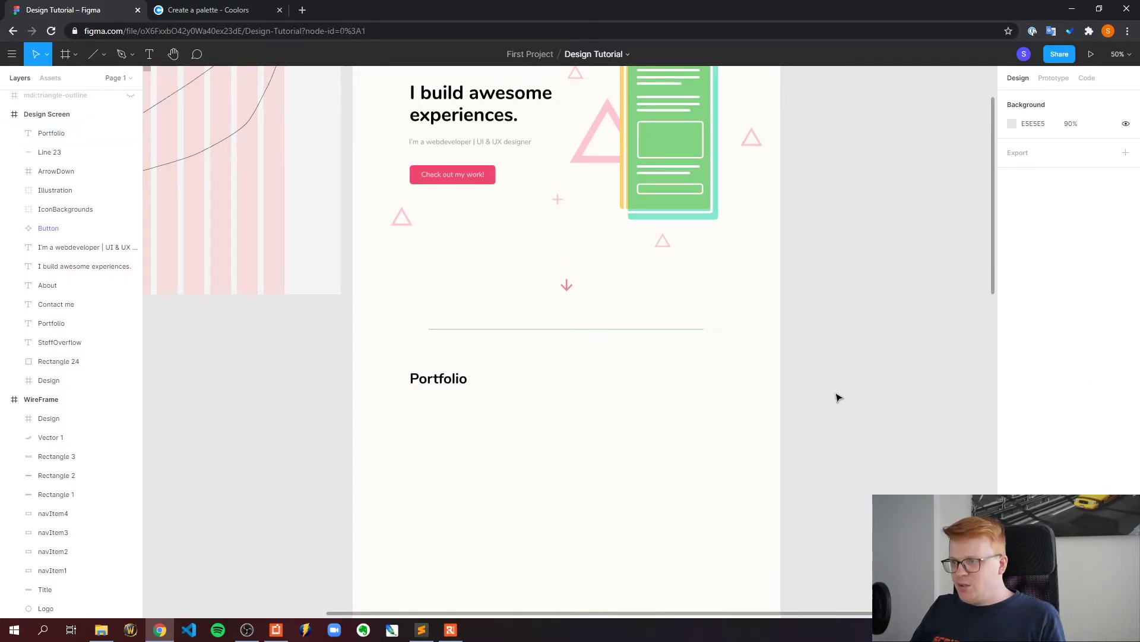
Step: Duplicate the grey hero tagline and place the copy directly below the "Portfolio" heading, aligned with its left edge
left_click(469, 142)
key("ctrl+c")
left_click(809, 369)
key("ctrl+v")
left_click_drag(503, 144, 501, 396)
Step: Replace the copied tagline's wording with "Check out my latest projects for other customer"
double_click(502, 396)
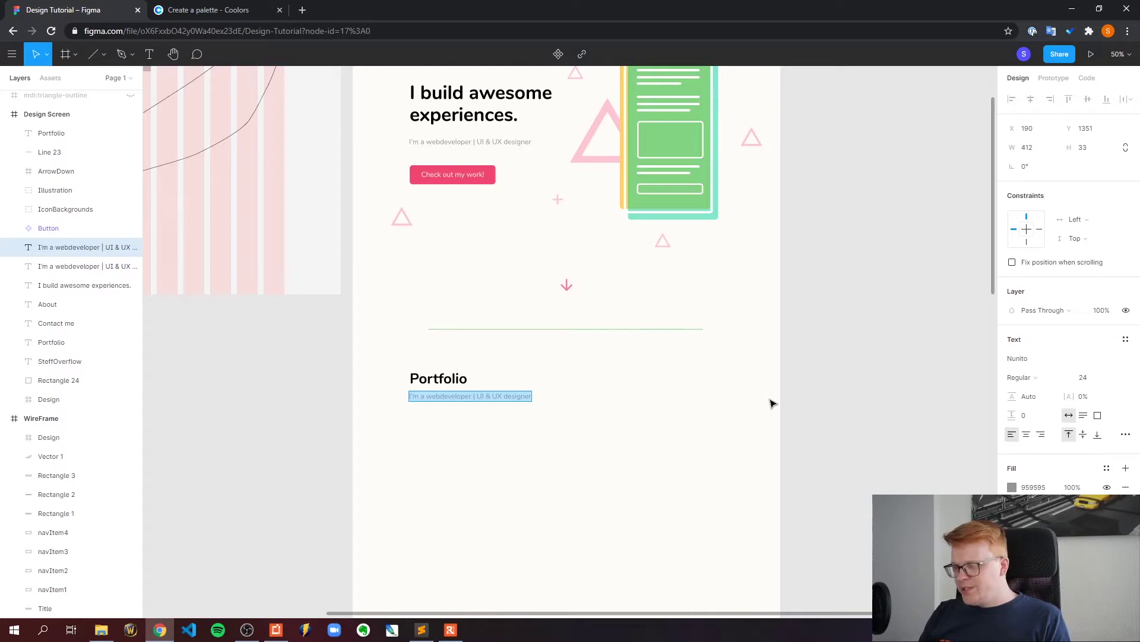
type("Check out my")
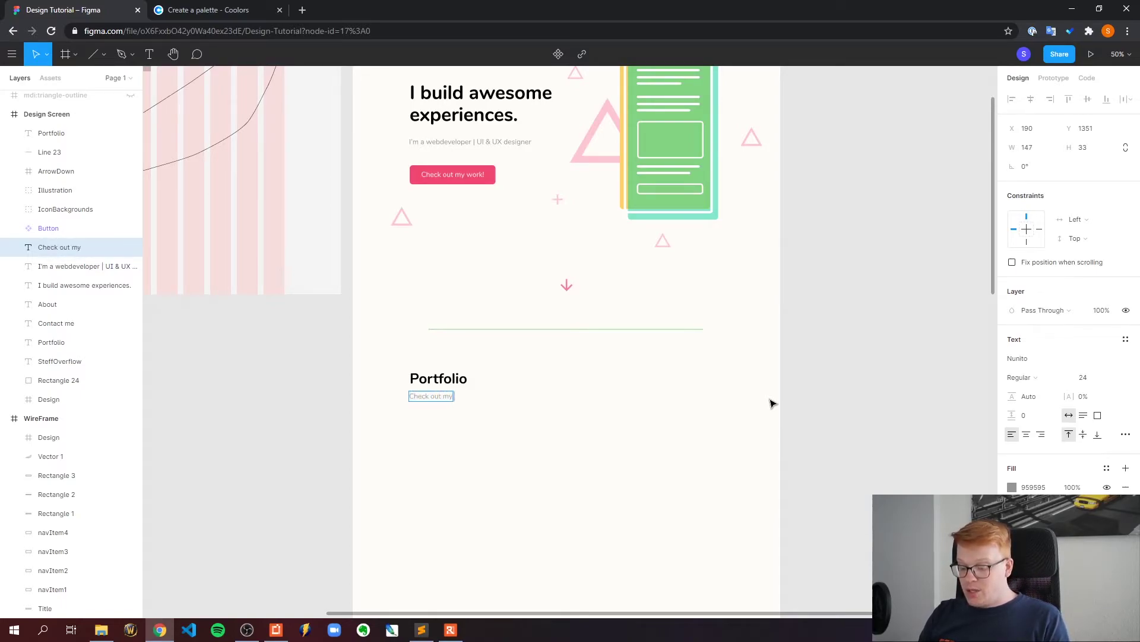
type(" latest projects for m")
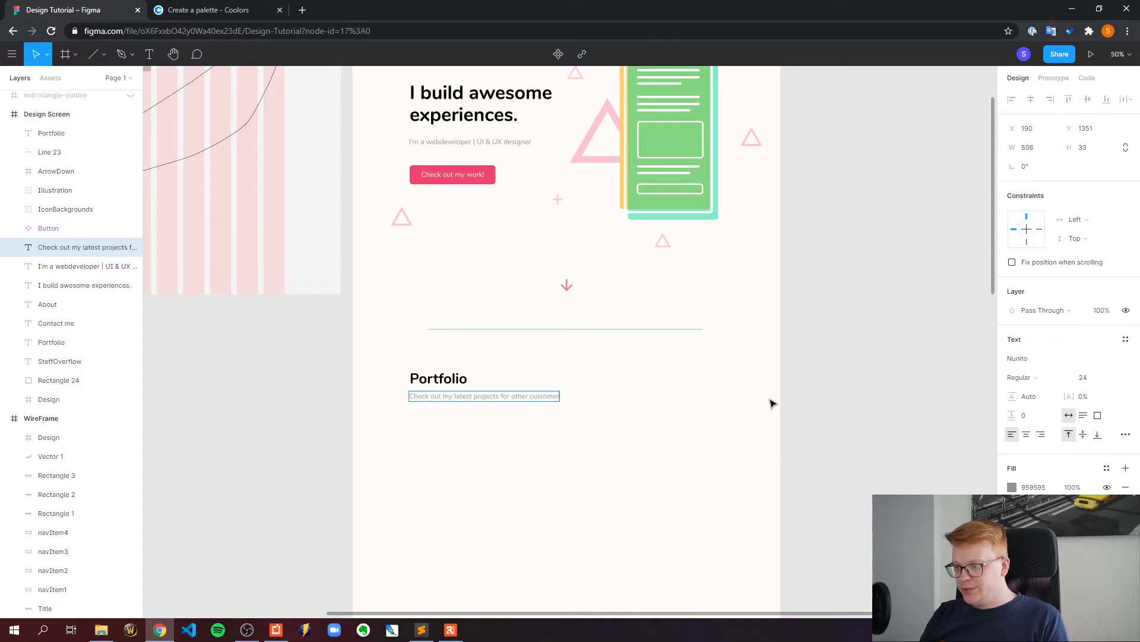
Step: Replace the text under "Portfolio" with three lines of Lorem ipsum from an online generator and move it slightly further below the heading
left_click(303, 10)
type("lor")
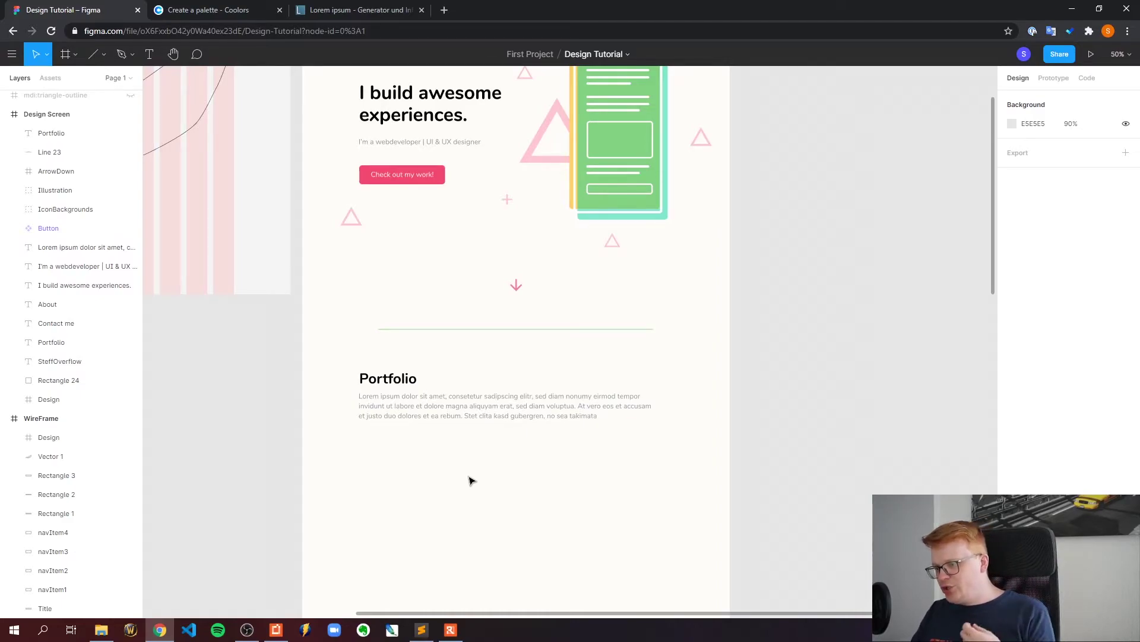
left_click_drag(440, 409, 441, 417)
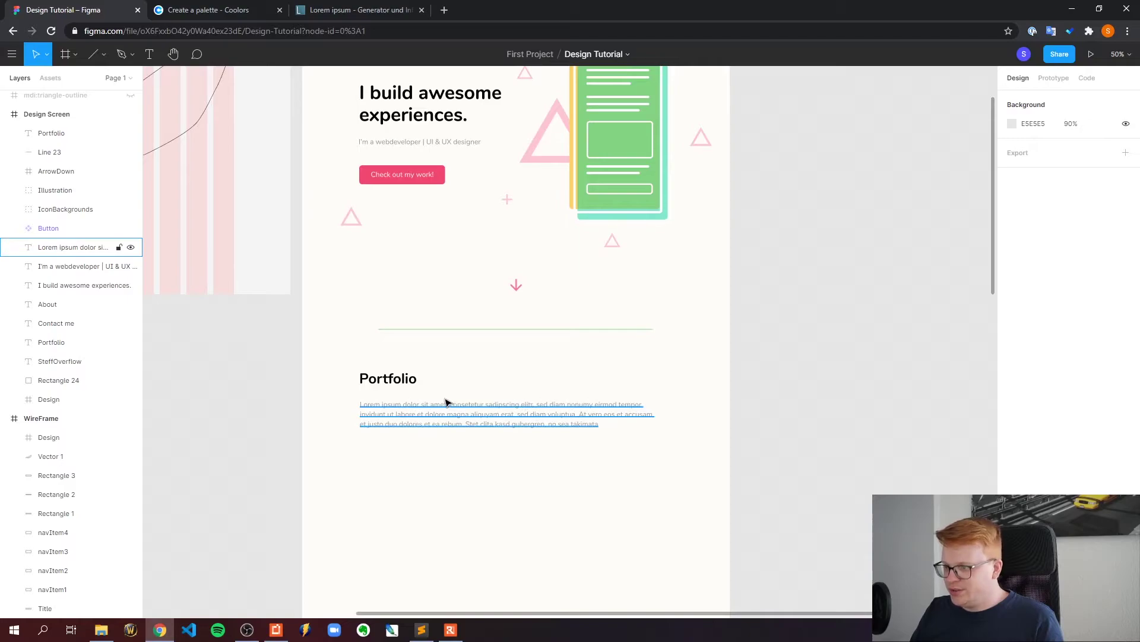
Step: Draw a wide grey rectangle about 1880 × 484 below the Portfolio paragraph, extending past both sides of the design screen
scroll(750, 372, "up", 1)
scroll(750, 372, "down", 5)
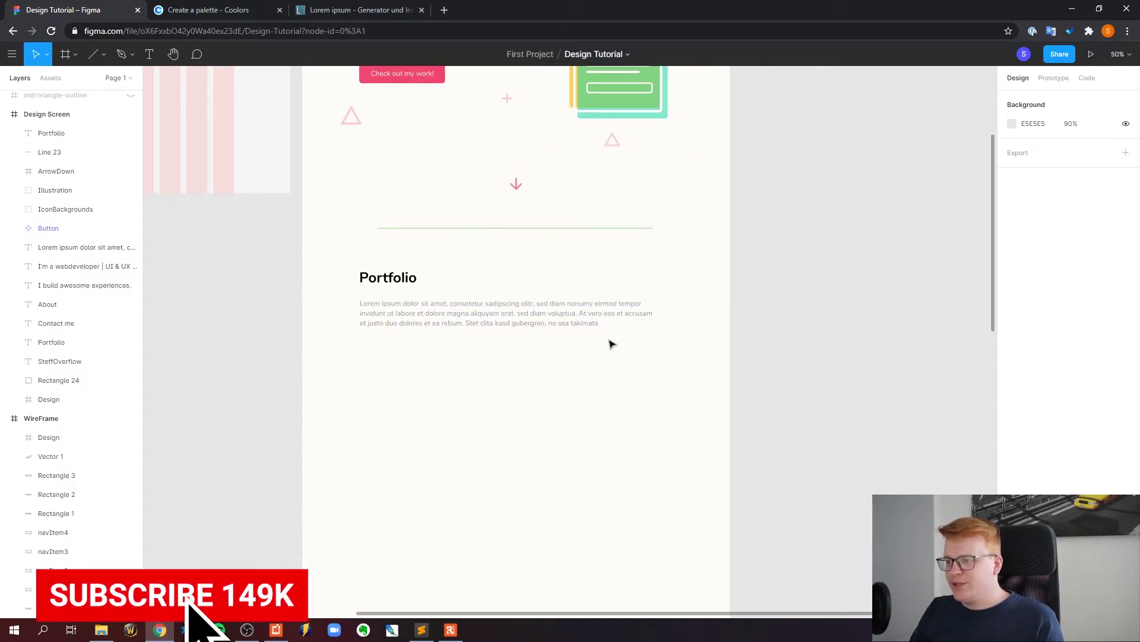
scroll(715, 295, "down", 2)
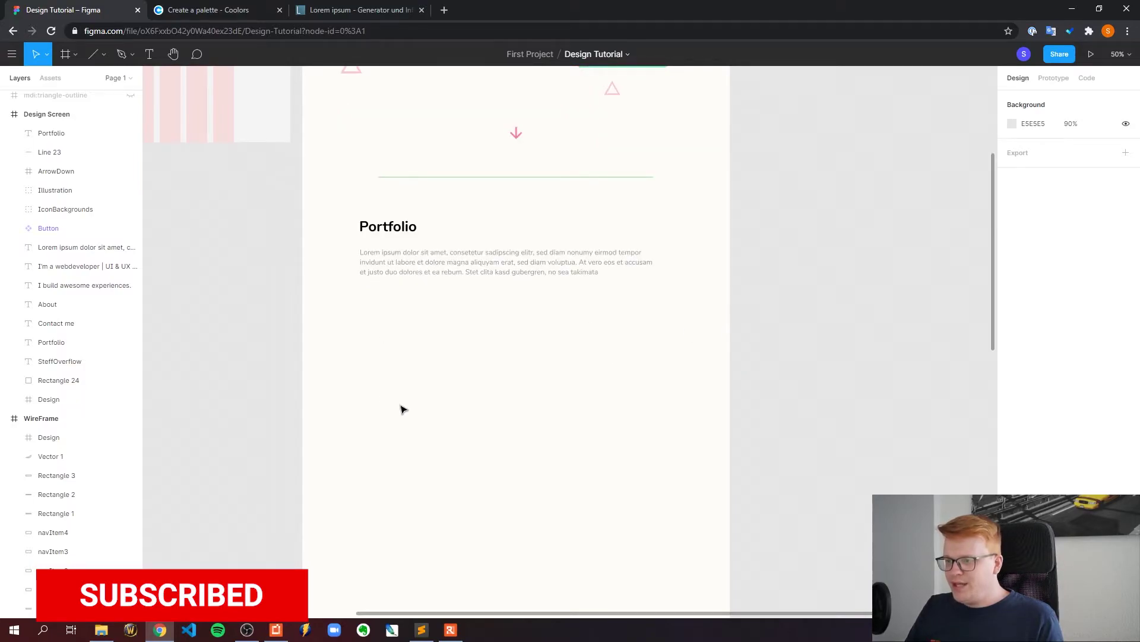
scroll(802, 366, "down", 1)
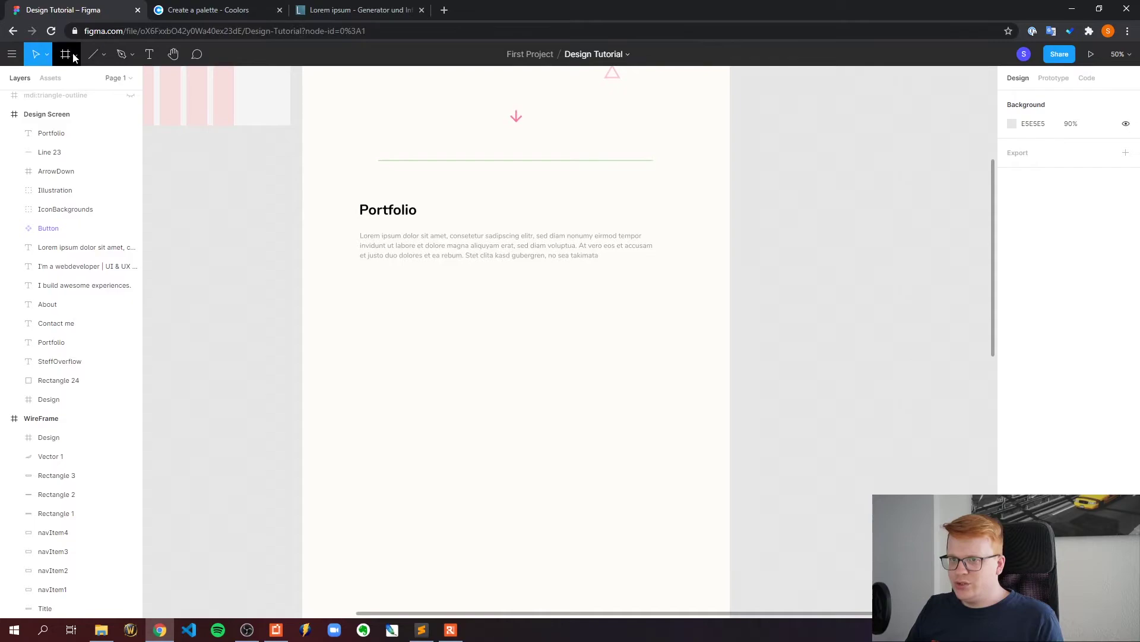
left_click(93, 54)
mouse_move(243, 286)
left_mouse_down()
mouse_move(652, 300)
mouse_move(812, 430)
mouse_move(840, 430)
mouse_move(801, 429)
left_mouse_up()
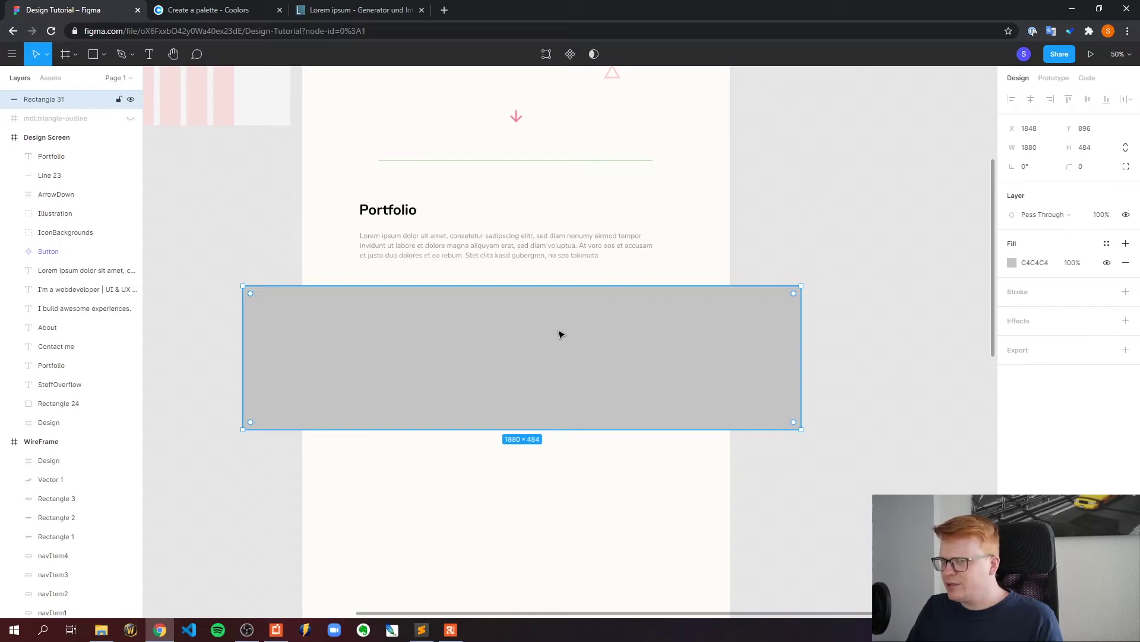
Step: Look up the English translation of "Karussell" through a Google Translate search in a new browser tab and return to the Figma file
left_click(445, 10)
type("google transa")
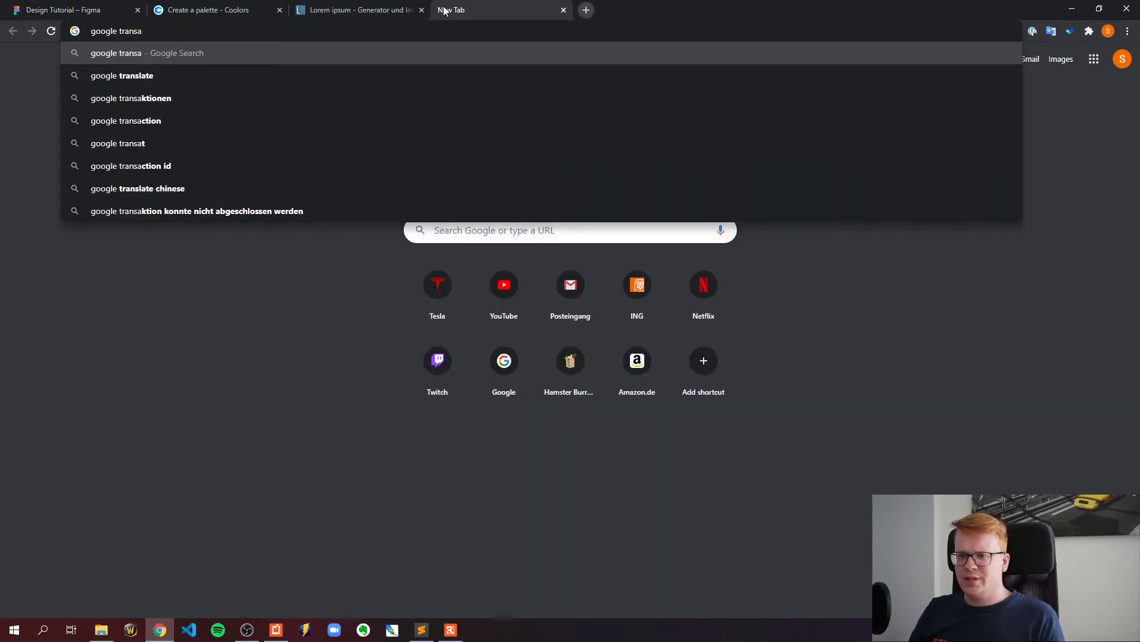
key("BackSpace")
type("late")
key("Return")
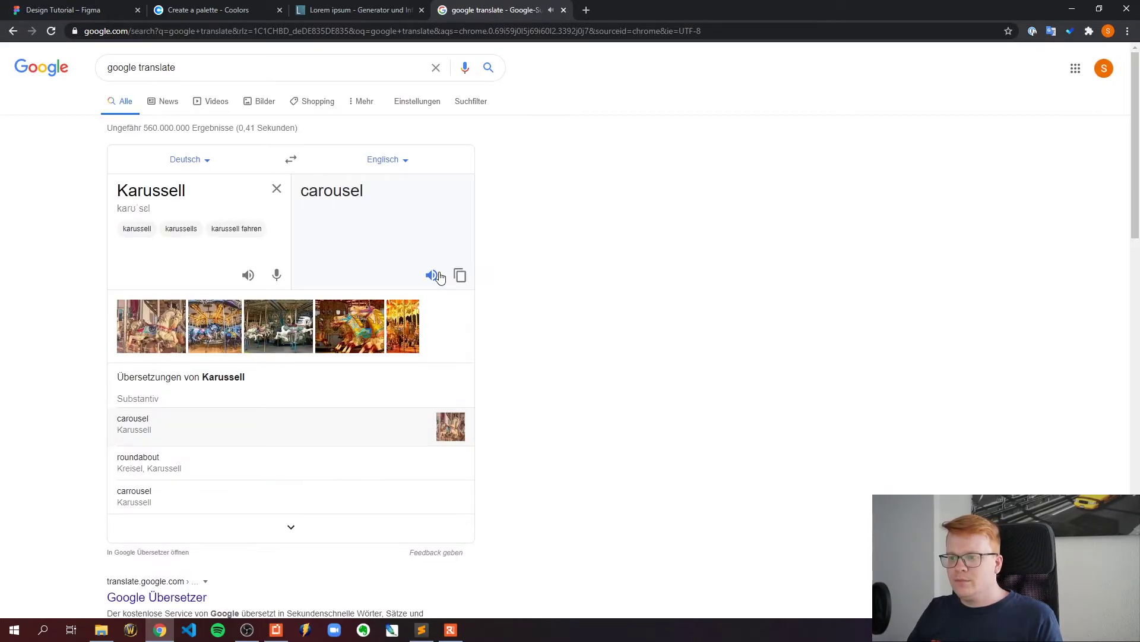
left_click(63, 10)
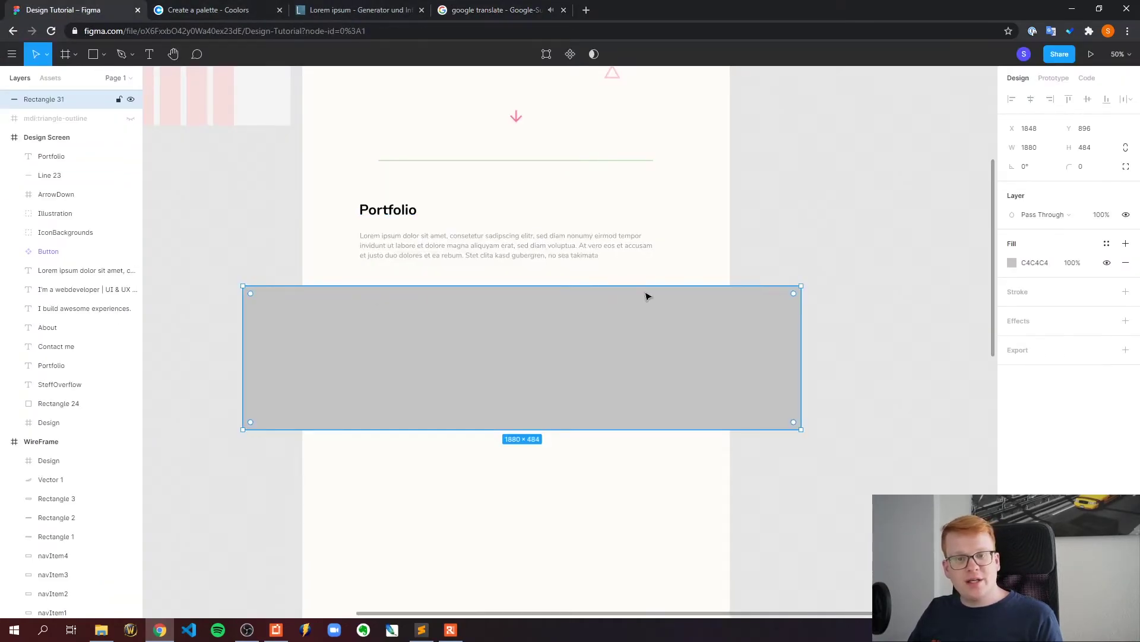
key("Escape")
scroll(584, 328, "up", 2)
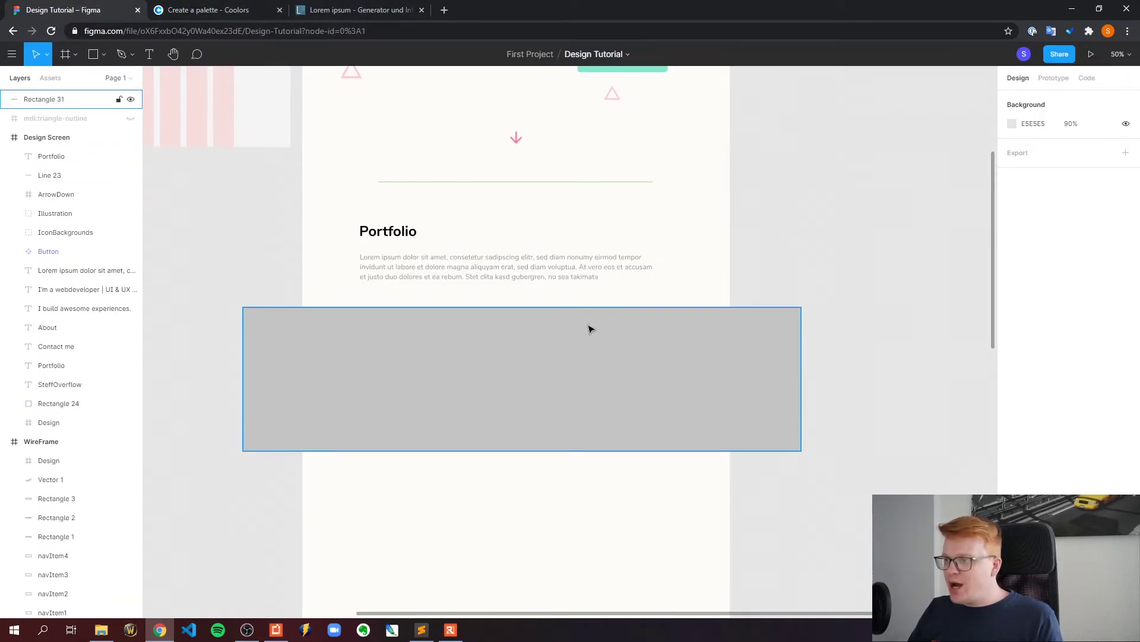
scroll(579, 179, "down", 1)
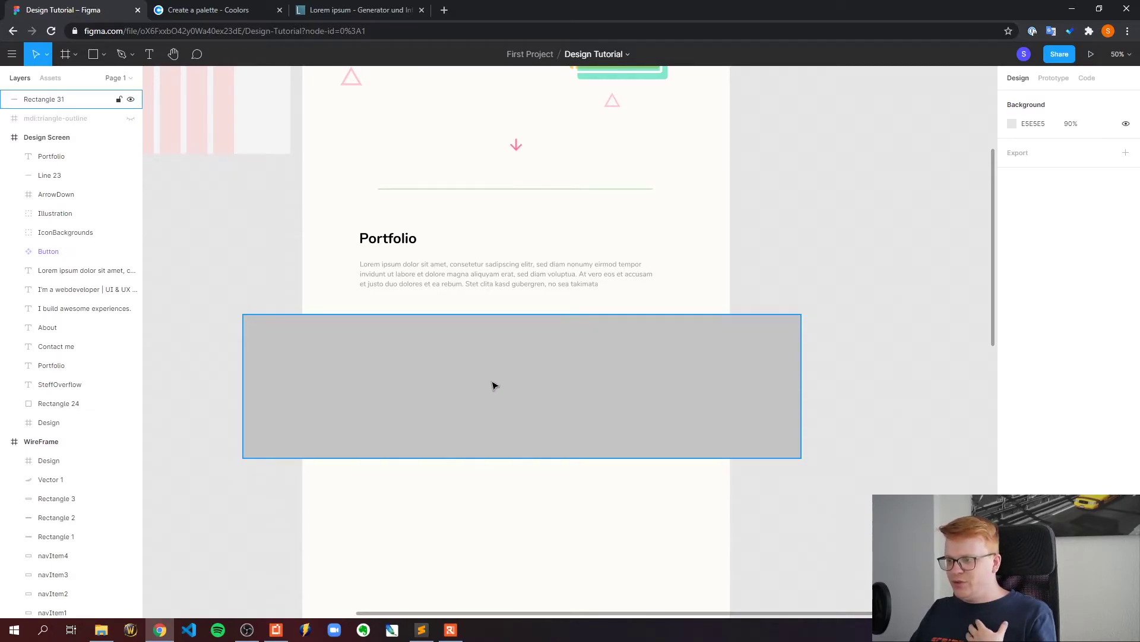
Step: Delete the wide grey rectangle below the Portfolio paragraph
scroll(491, 404, "down", 2)
left_click(664, 346)
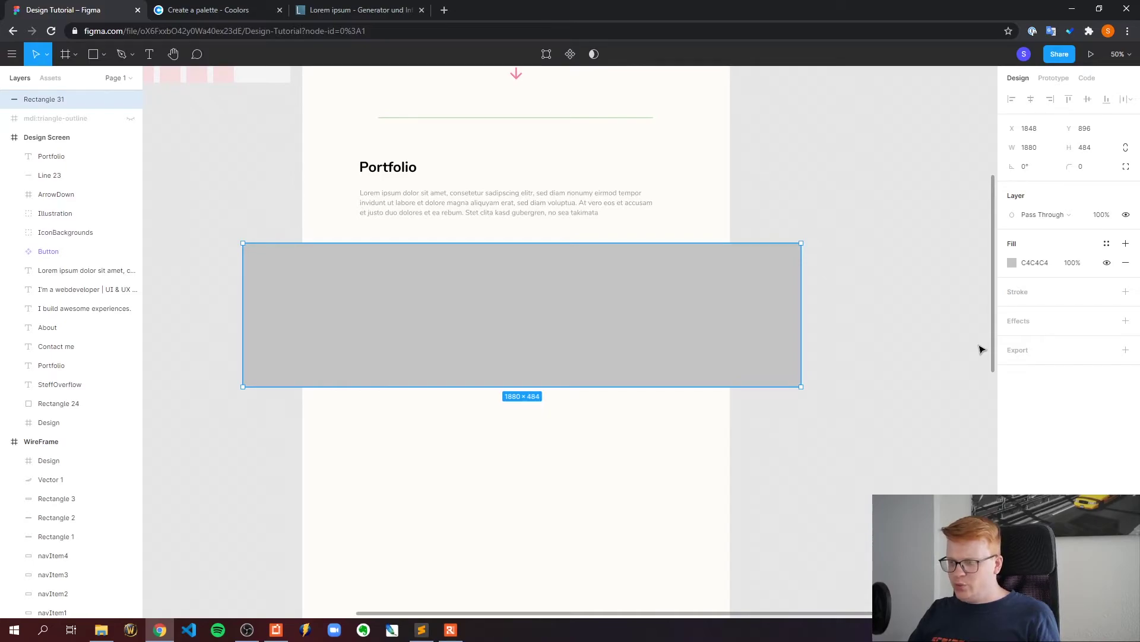
key("Delete")
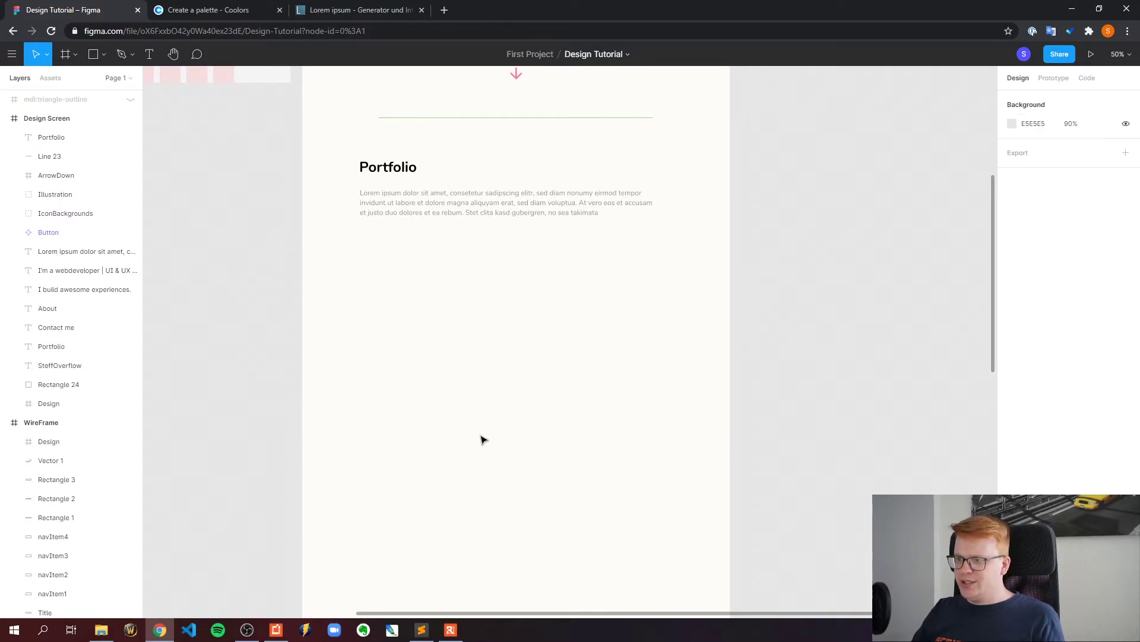
scroll(487, 469, "down", 1)
scroll(493, 228, "up", 2)
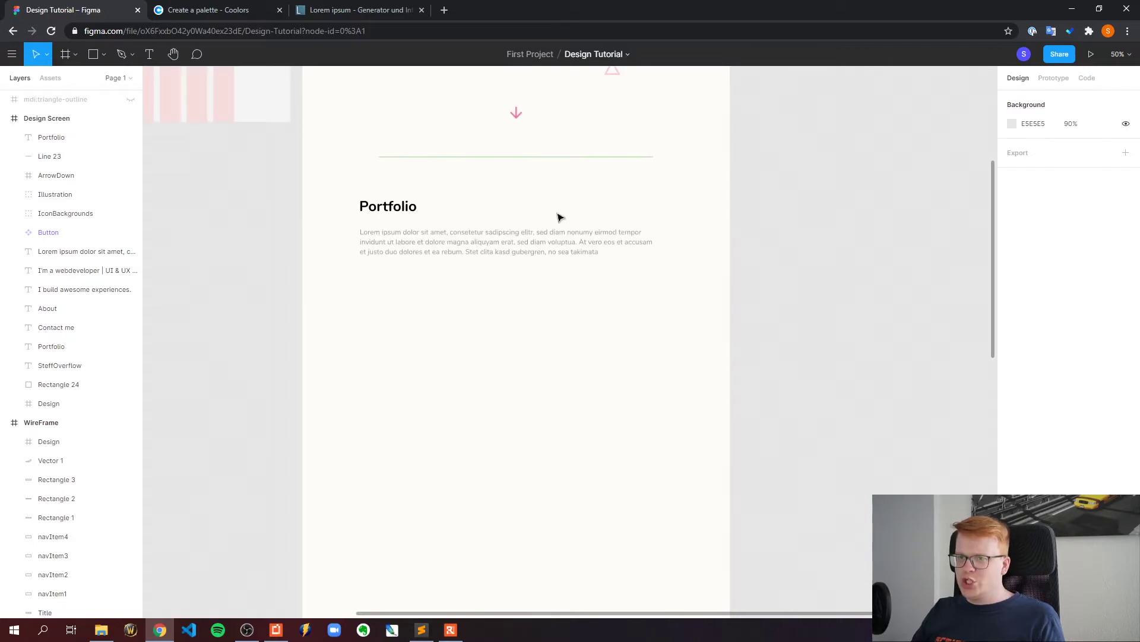
left_click(101, 57)
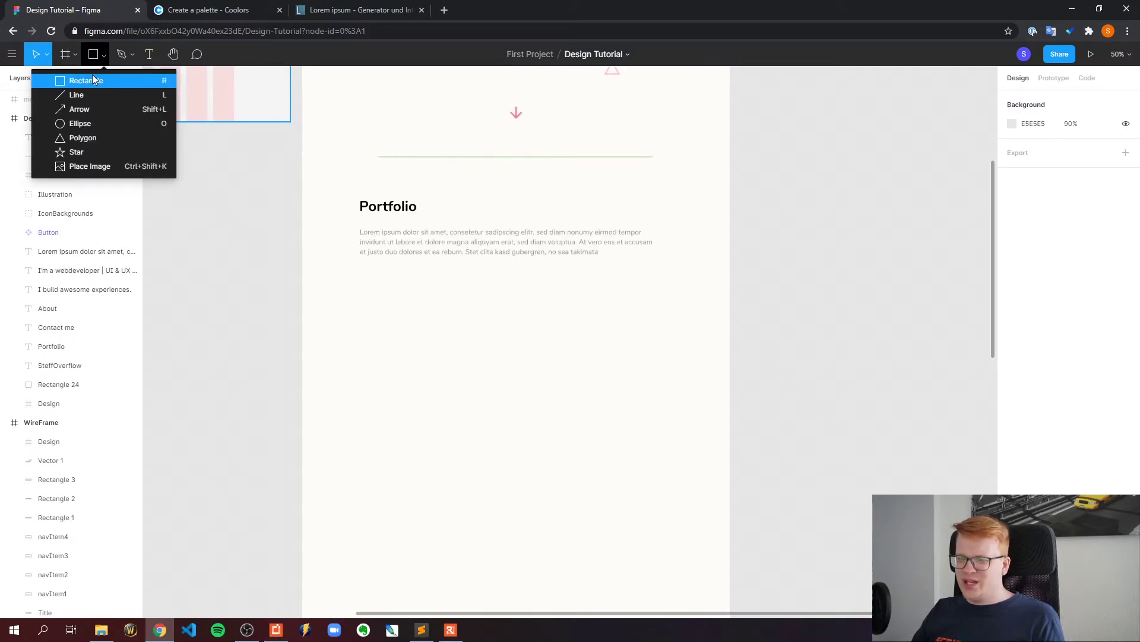
scroll(455, 477, "up", 2)
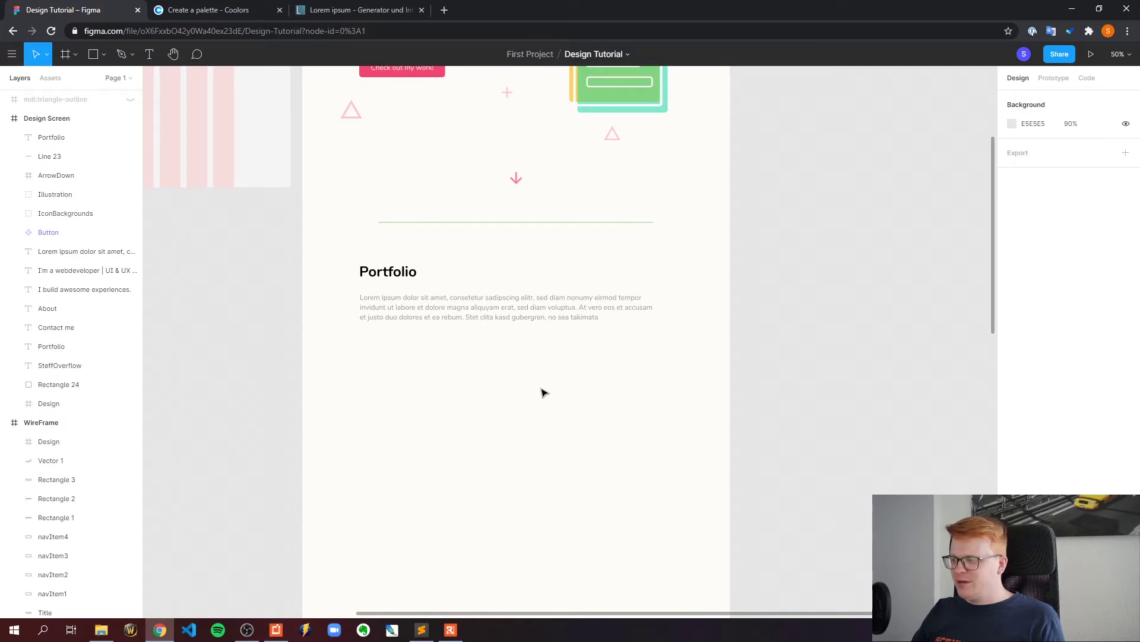
scroll(594, 356, "down", 4)
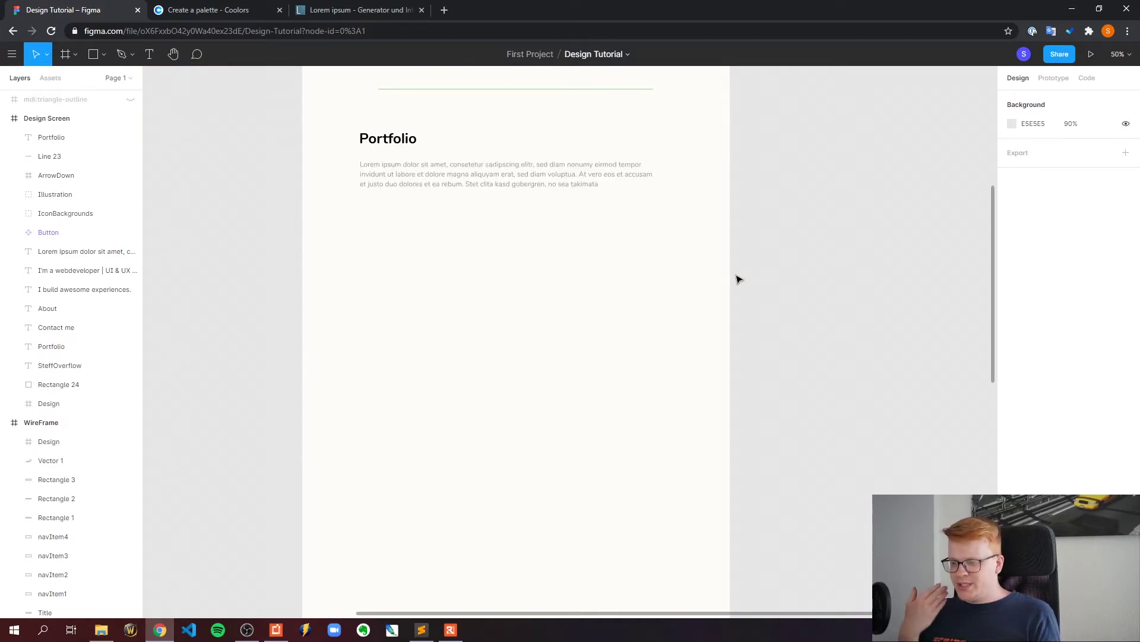
scroll(733, 279, "up", 10)
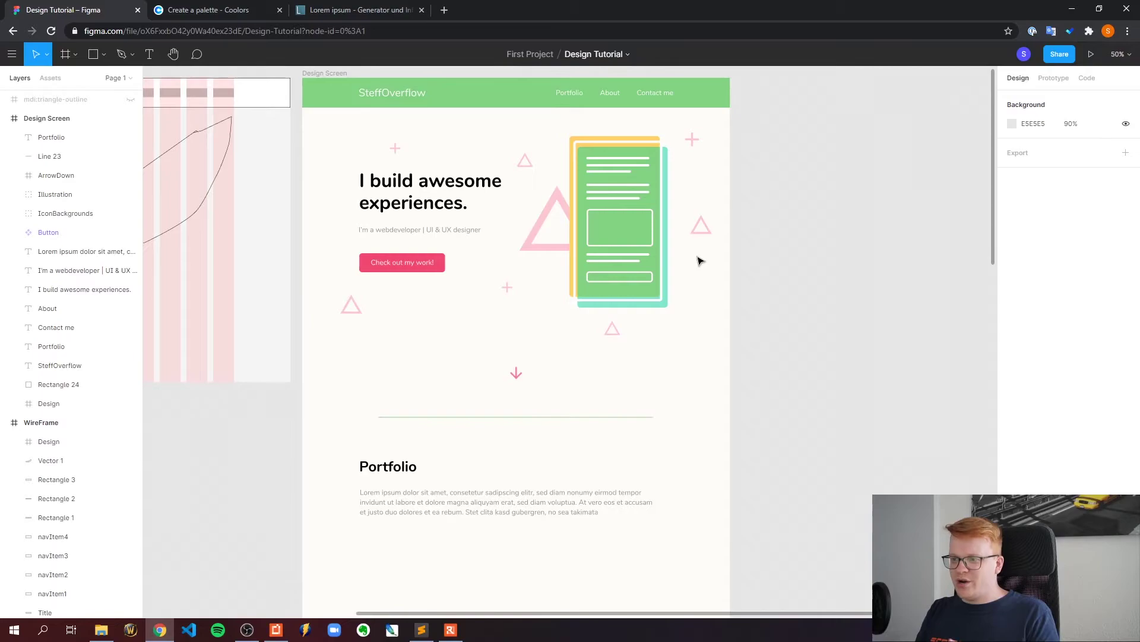
scroll(698, 262, "down", 3)
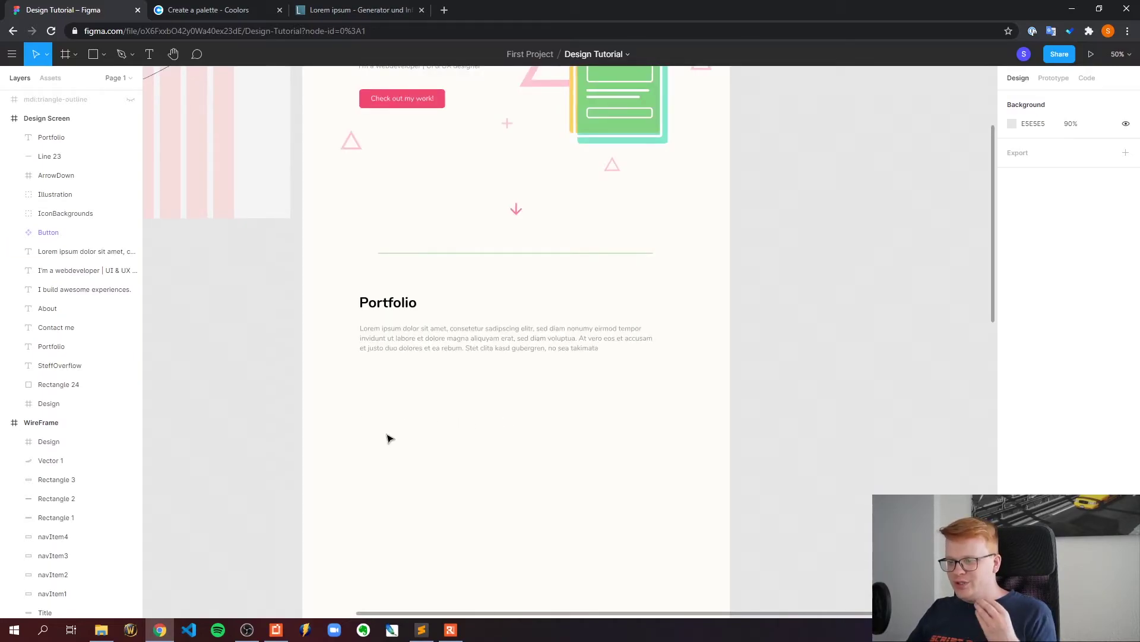
scroll(434, 395, "down", 1)
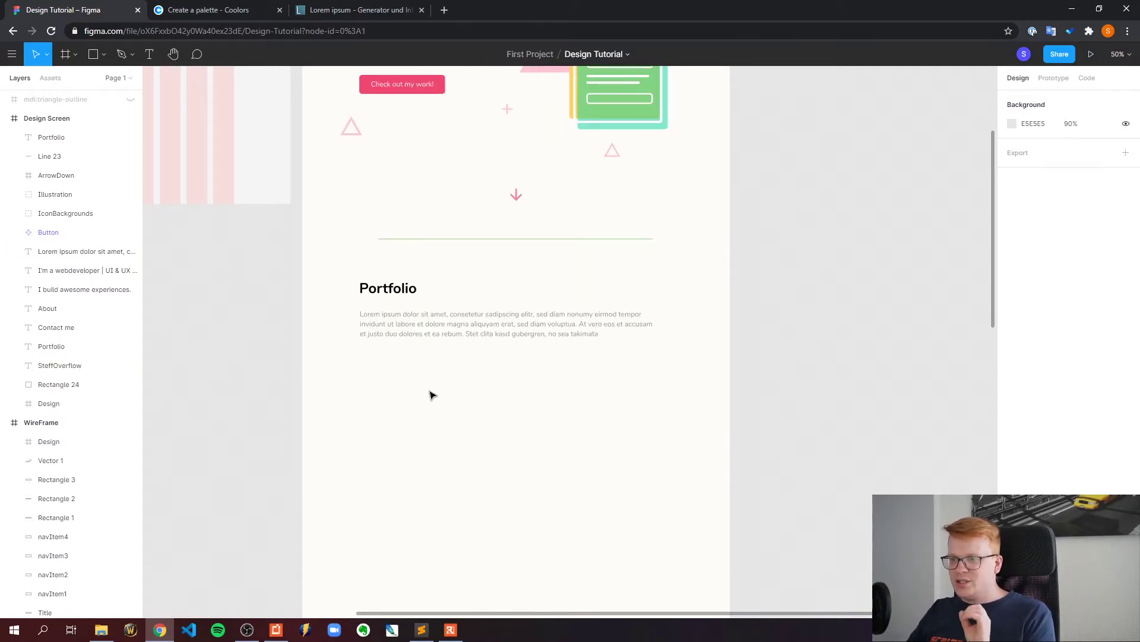
Step: Draw a 522 × 310 grey rectangle below the Portfolio paragraph and duplicate it into a row of four tiles overflowing both frame sides
left_click(97, 62)
scroll(372, 313, "down", 3)
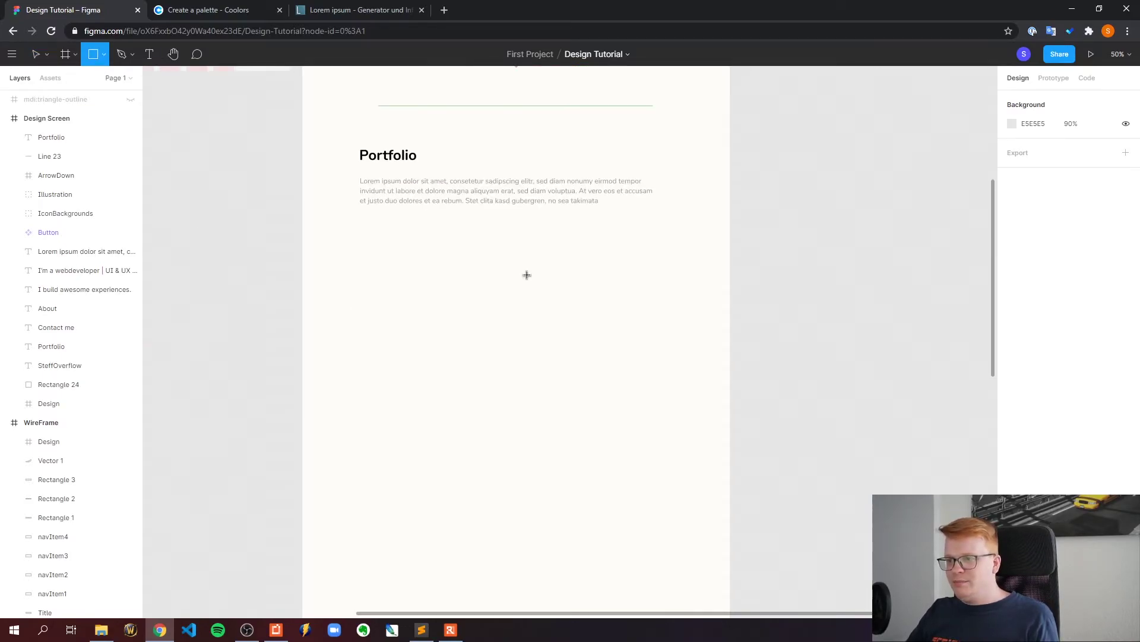
left_click_drag(312, 226, 413, 311)
scroll(499, 297, "up", 1)
left_click(285, 193)
left_click(584, 373)
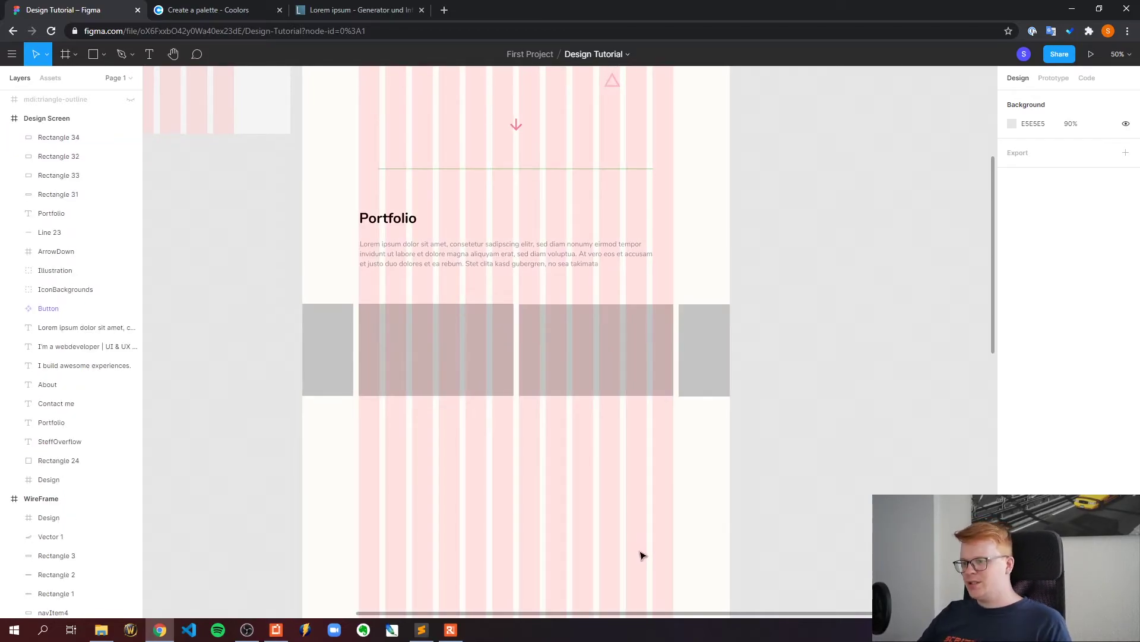
Step: Hide the 12-column layout grid of the Design Screen frame
scroll(573, 537, "down", 3)
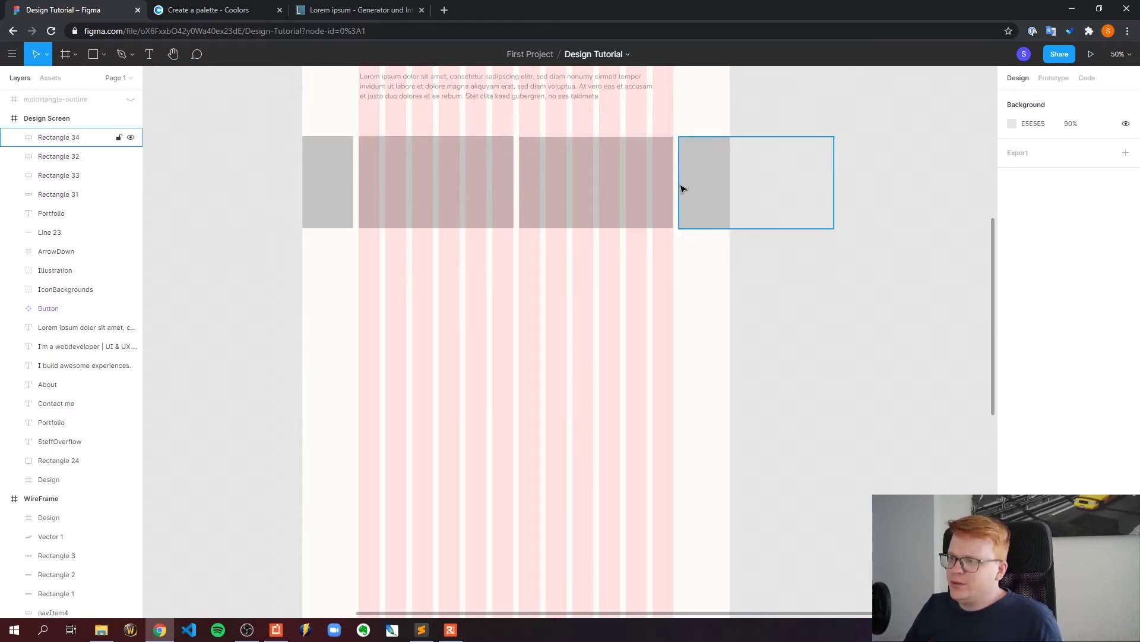
scroll(629, 419, "up", 3)
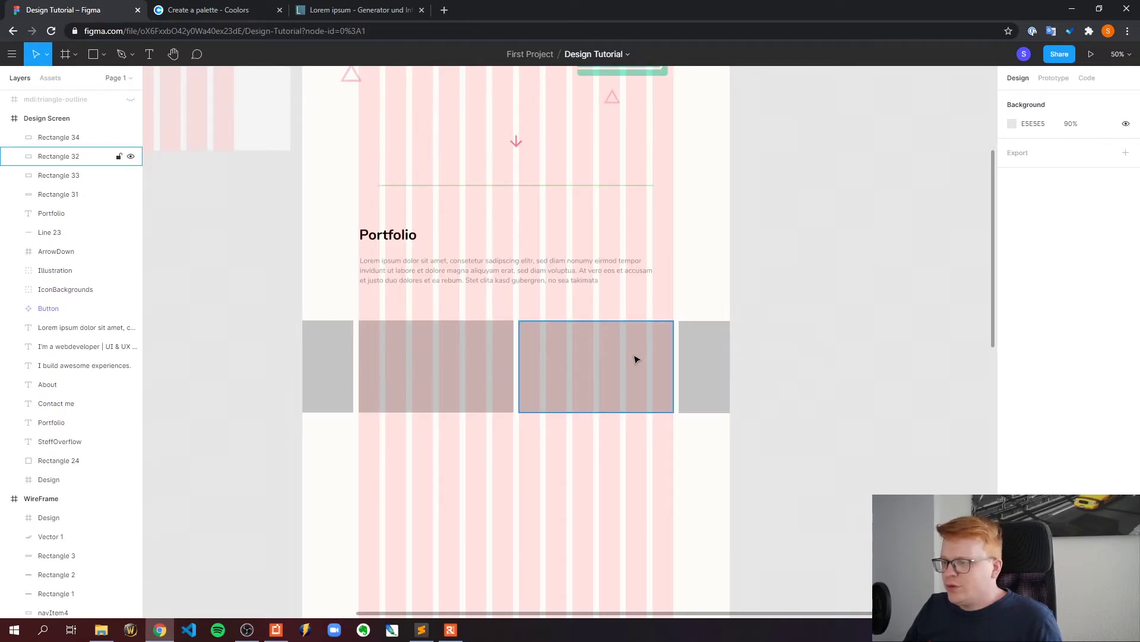
scroll(642, 320, "up", 2)
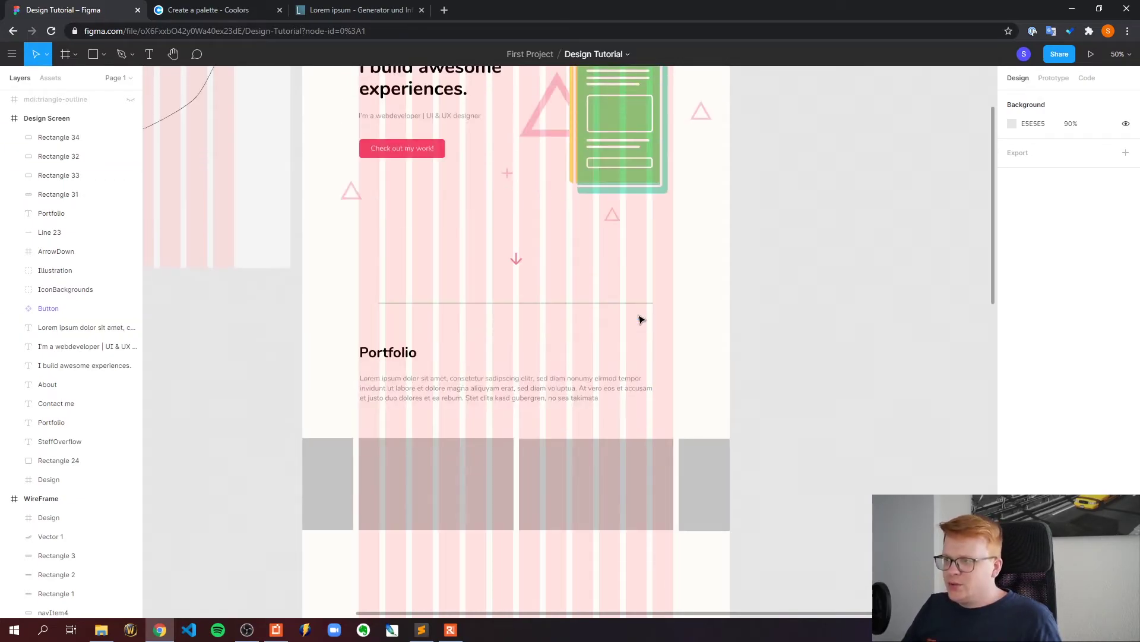
scroll(640, 283, "up", 1)
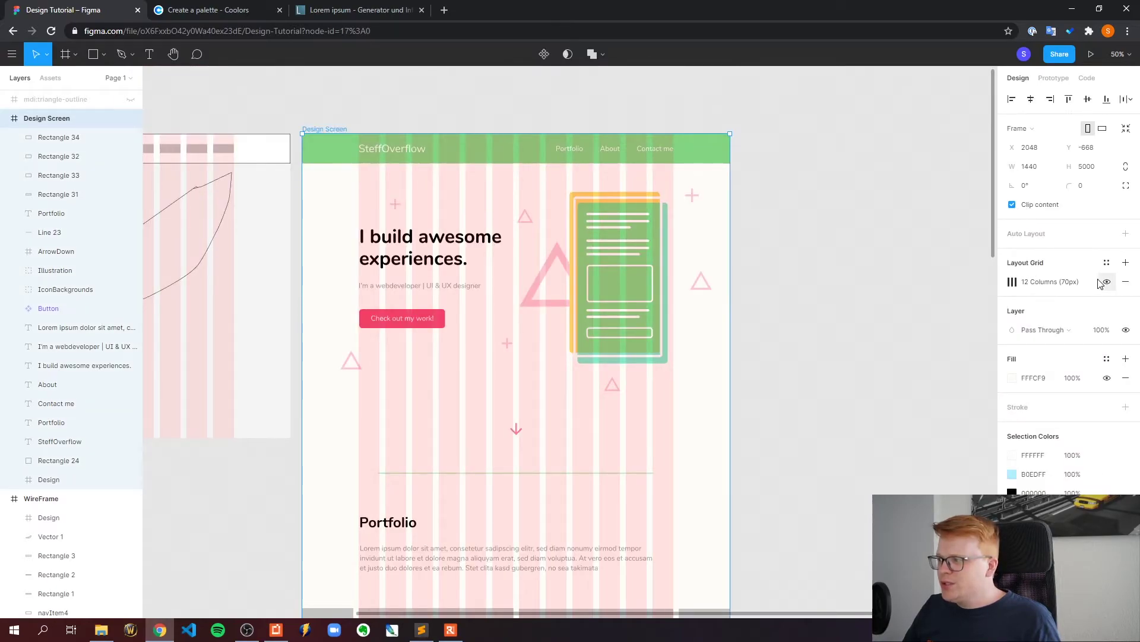
left_click(1106, 282)
scroll(659, 272, "down", 4)
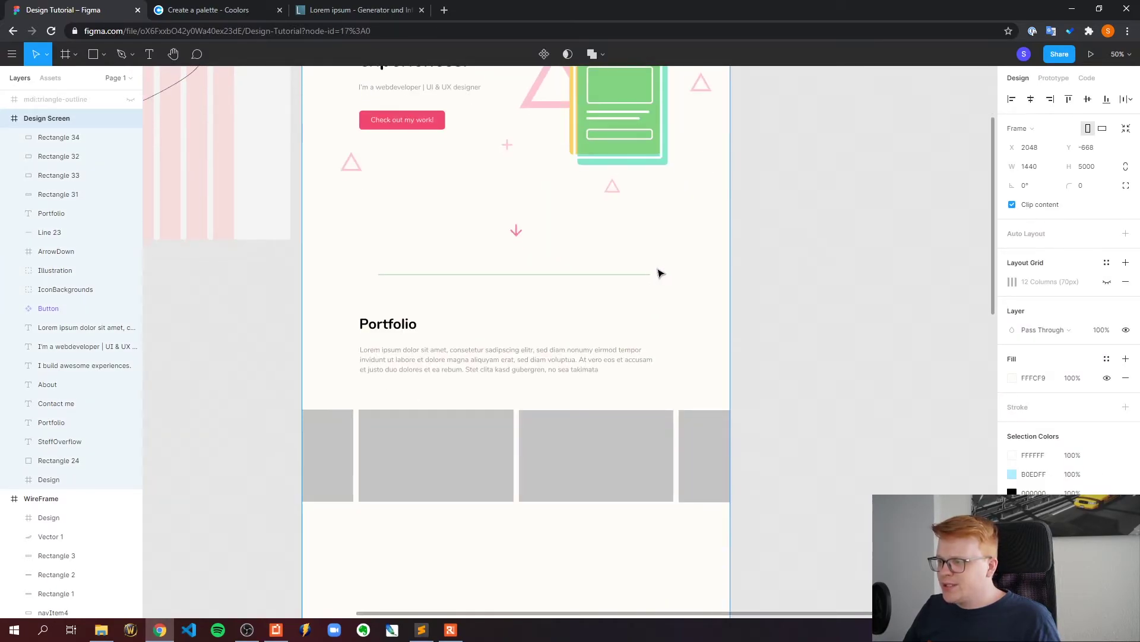
Step: Delete the three duplicate grey tiles, keeping only the one aligned under the Portfolio paragraph
scroll(446, 461, "up", 1)
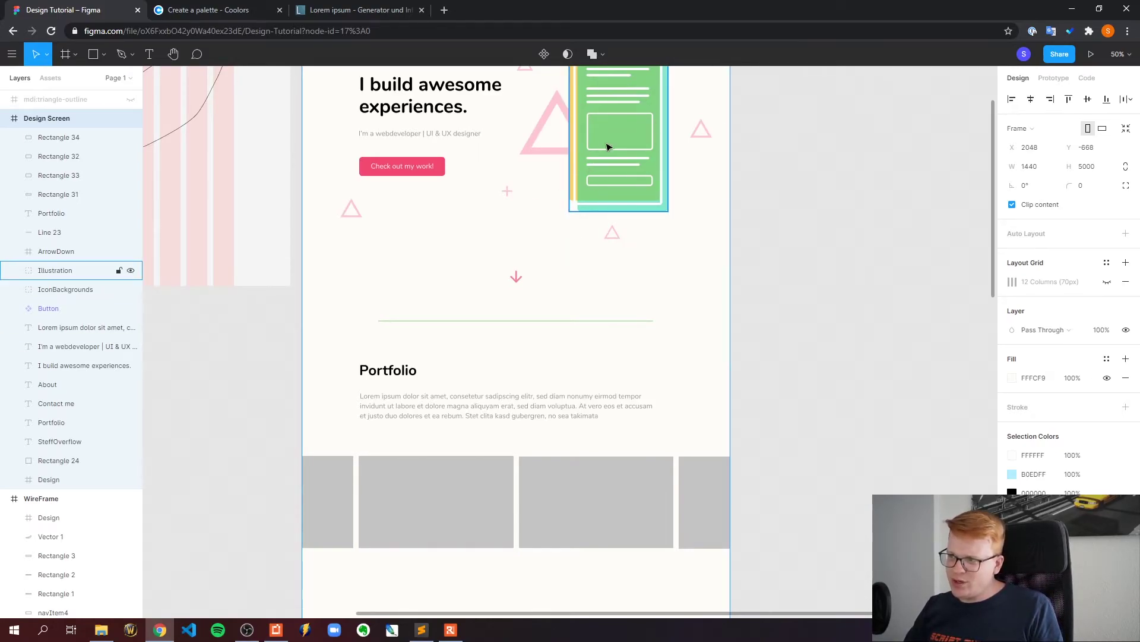
scroll(674, 242, "up", 3)
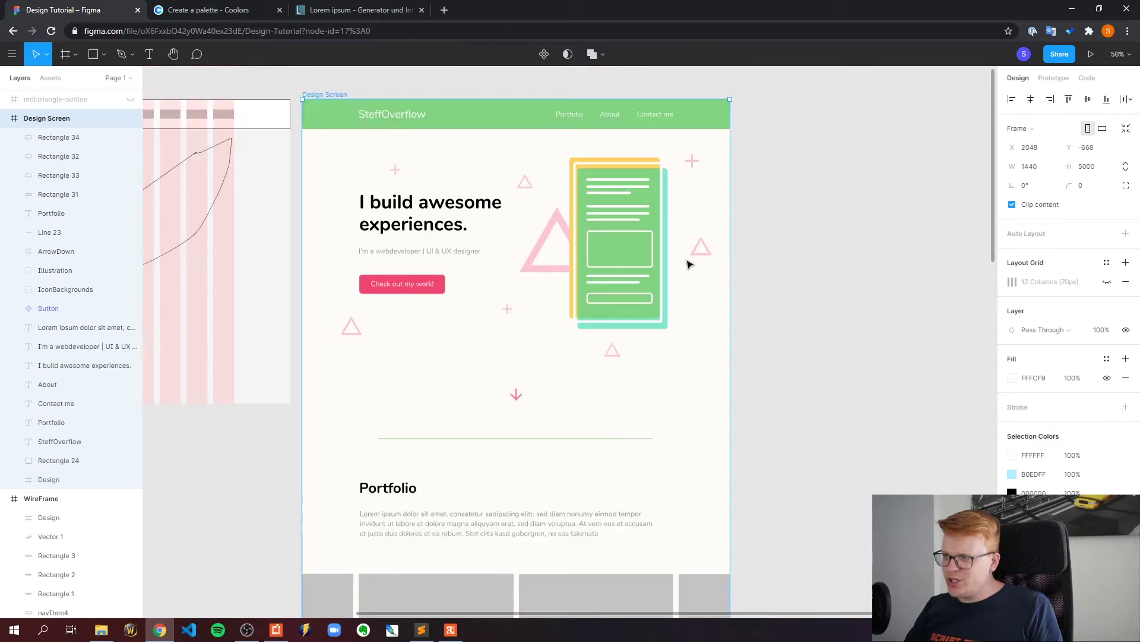
scroll(678, 372, "down", 6)
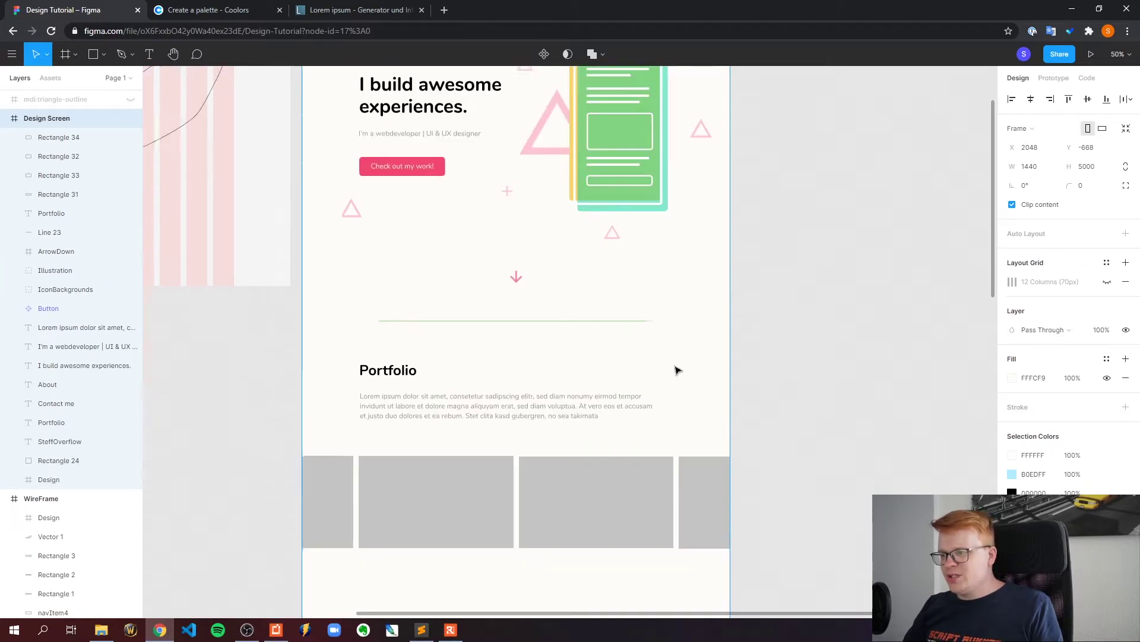
scroll(679, 216, "up", 6)
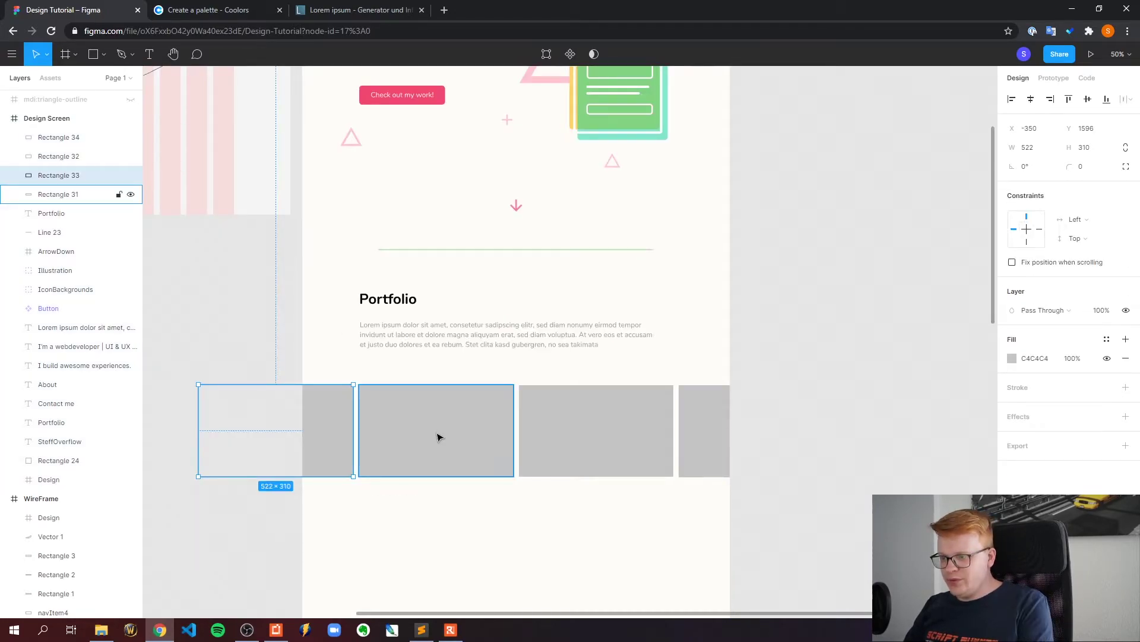
left_click(435, 436)
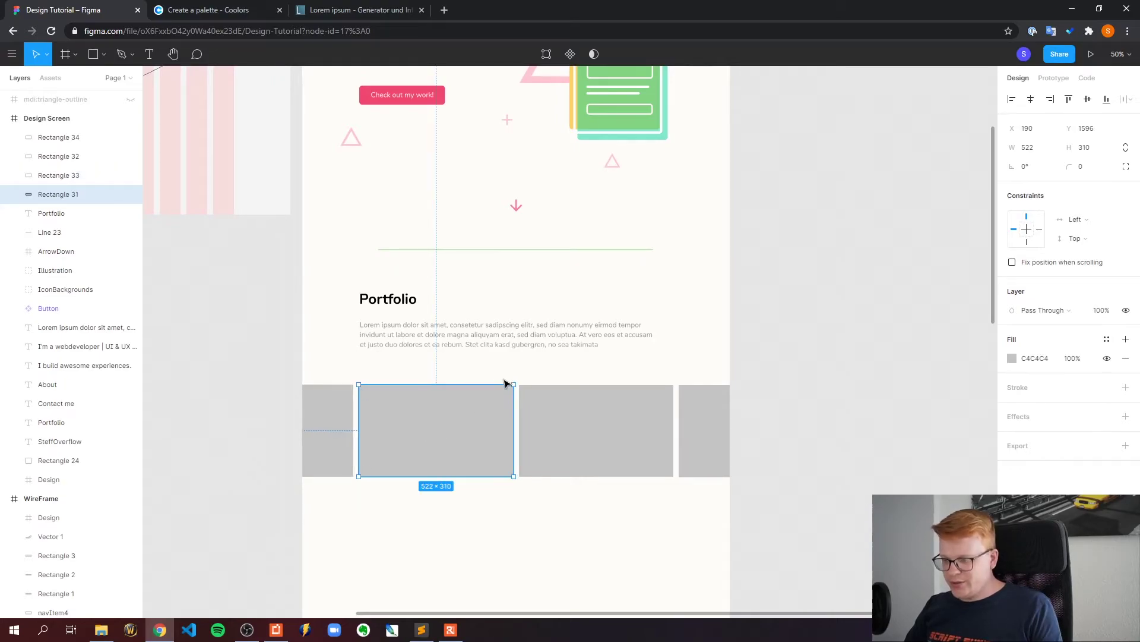
left_click(629, 413)
key("Delete")
left_click(712, 423)
key("Delete")
left_click(348, 419)
key("Delete")
Step: Duplicate the remaining grey tile and place the copy slightly offset on top of it
left_click(487, 427)
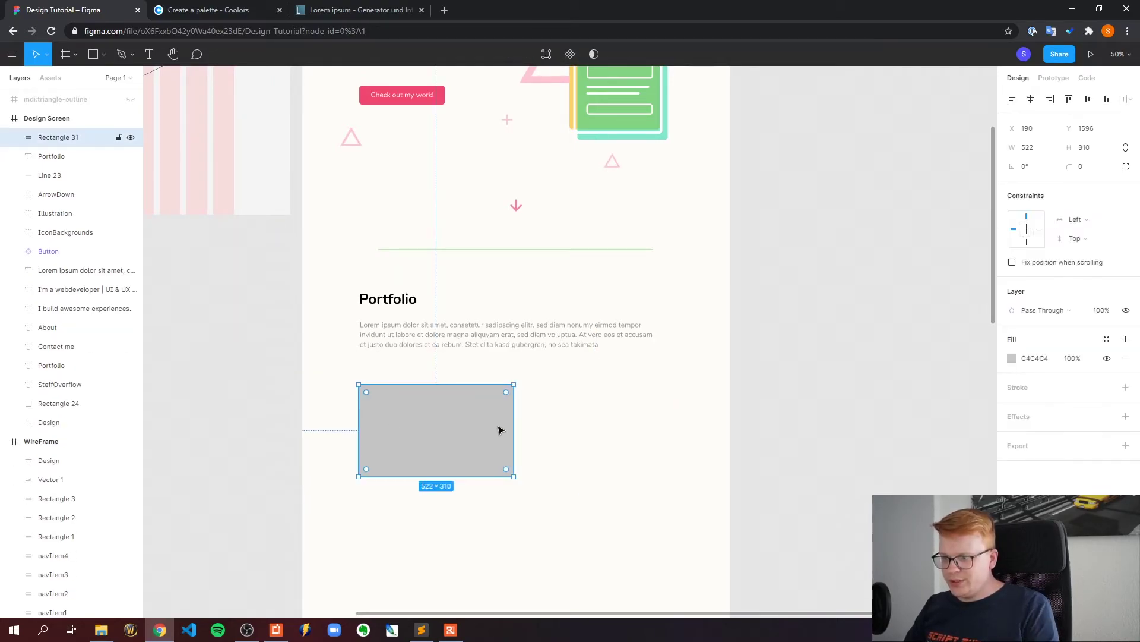
left_click(663, 385)
key("ctrl+v")
left_click_drag(404, 436, 407, 445)
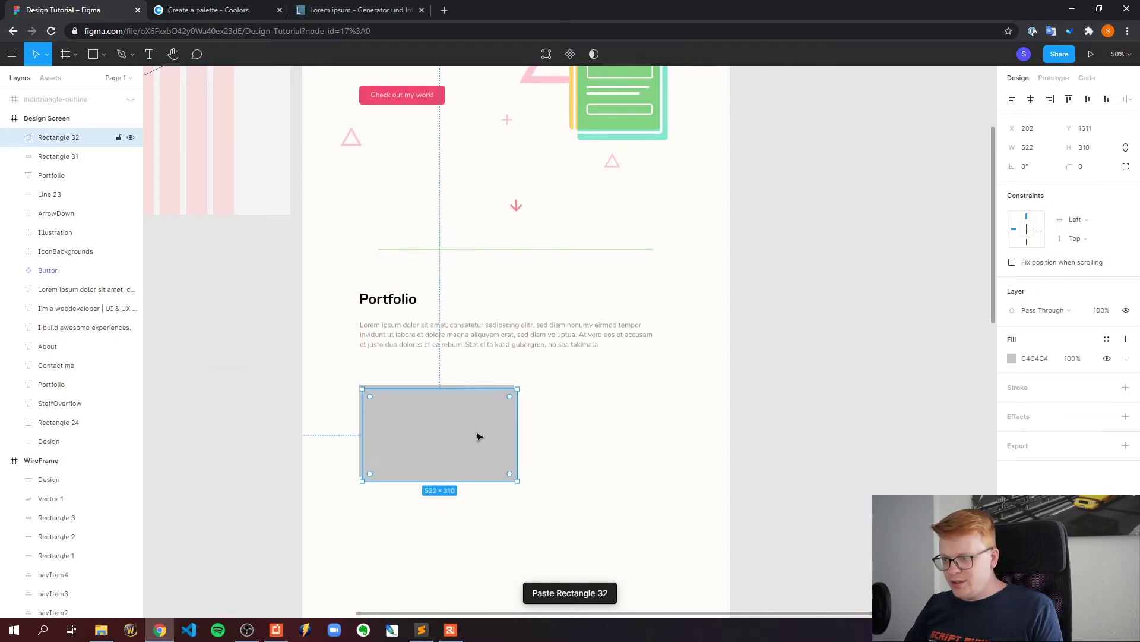
left_click(843, 415)
left_click(515, 455)
Step: Colour the front tile yellow and the one behind it turquoise with colours sampled from the hero illustration, offsetting the yellow one up and left
left_click(1012, 358)
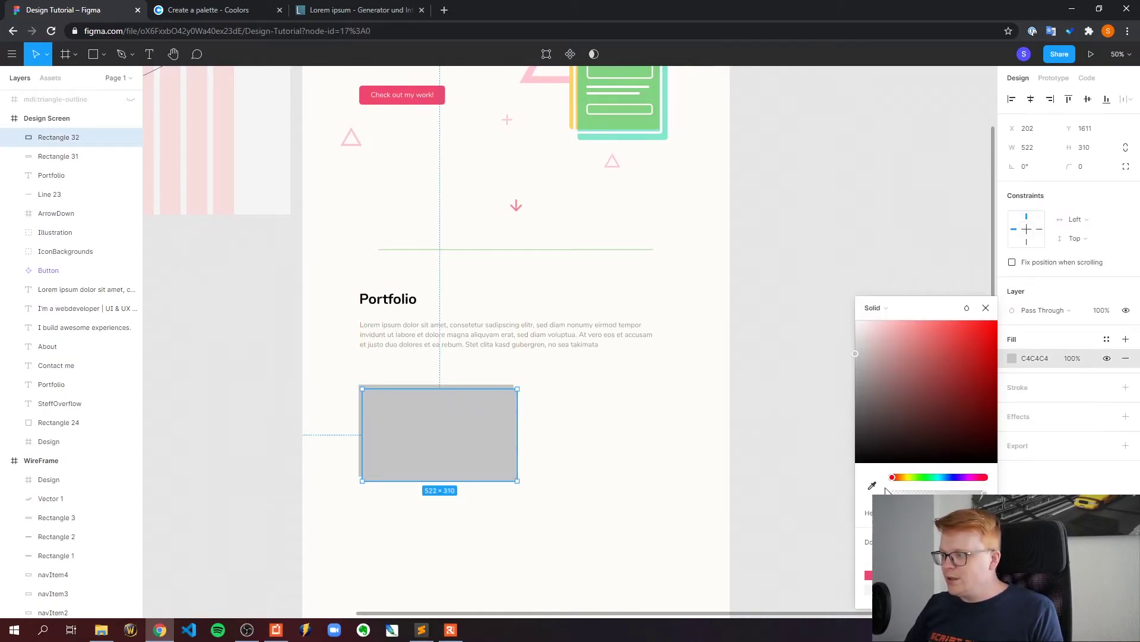
left_click(872, 485)
left_click(571, 101)
left_click(654, 137)
left_click_drag(424, 416, 432, 422)
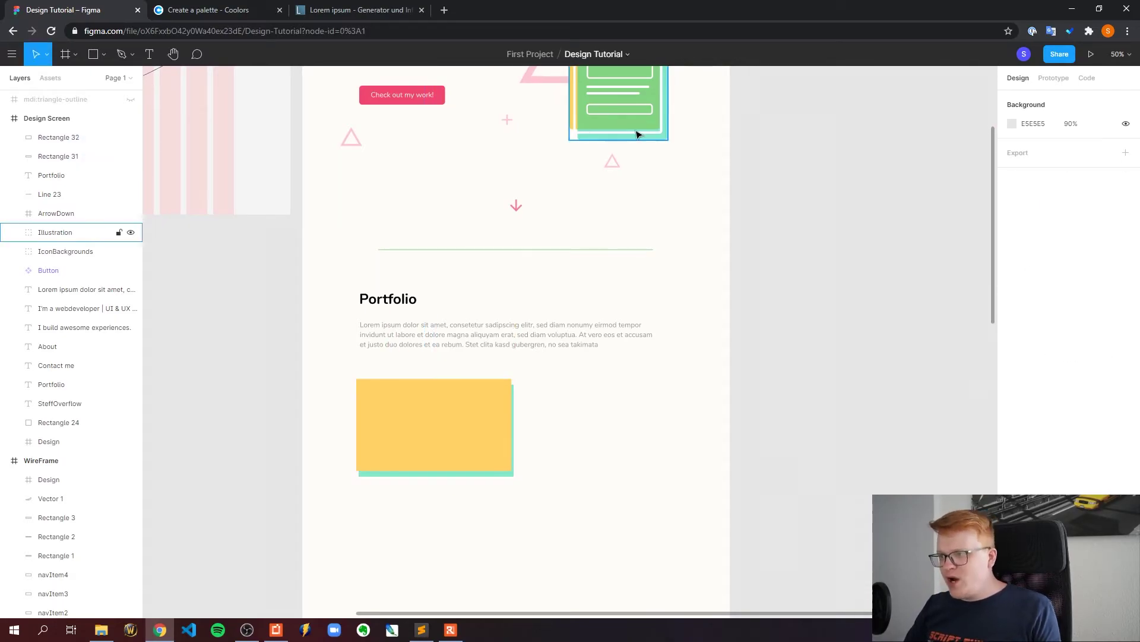
Step: Draw a rectangle about 509 × 286 over the coloured tiles with a 5 px white outside stroke and a corner radius of 10
scroll(576, 239, "up", 5)
left_click(93, 54)
left_click_drag(341, 287, 643, 458)
left_click(1126, 387)
left_click(1081, 166)
type("10")
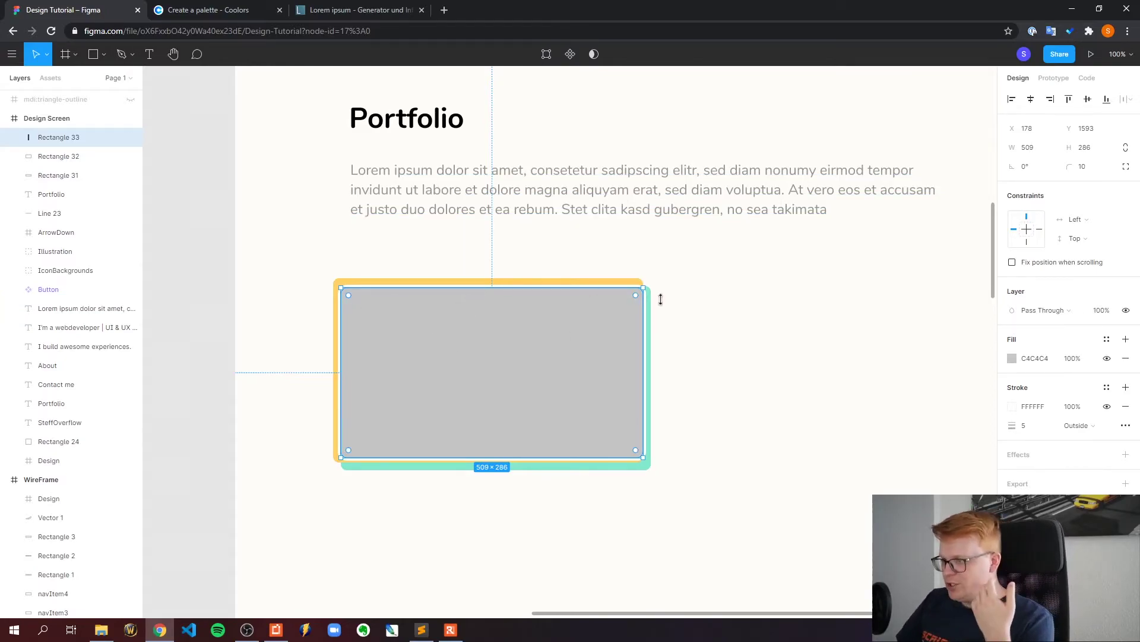
Step: Change the fill of the white-outlined rectangle to light grey E8E8E8
left_click(1013, 357)
left_click(863, 364)
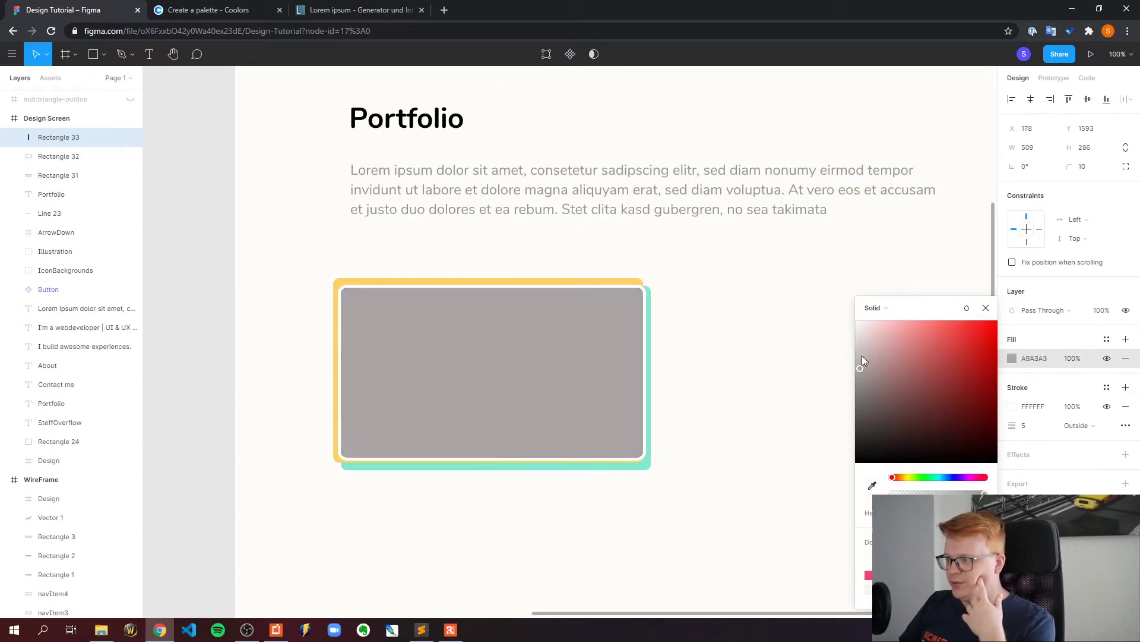
left_click(856, 369)
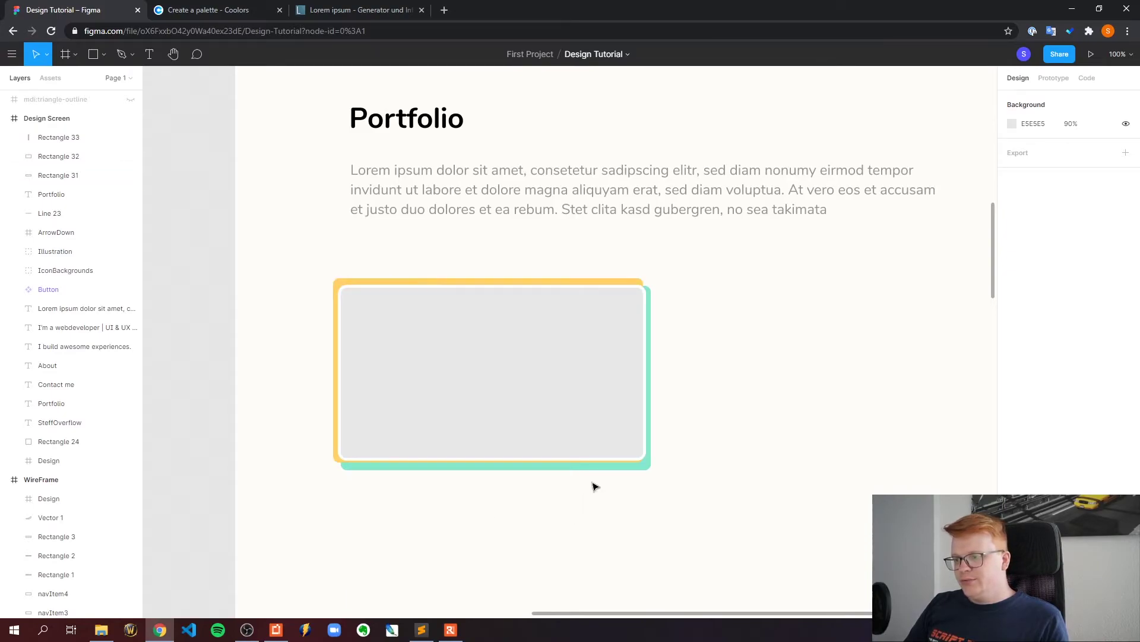
Step: Turn the three stacked rectangles into one component and rename it PortfolioWorkTile
left_click(519, 346)
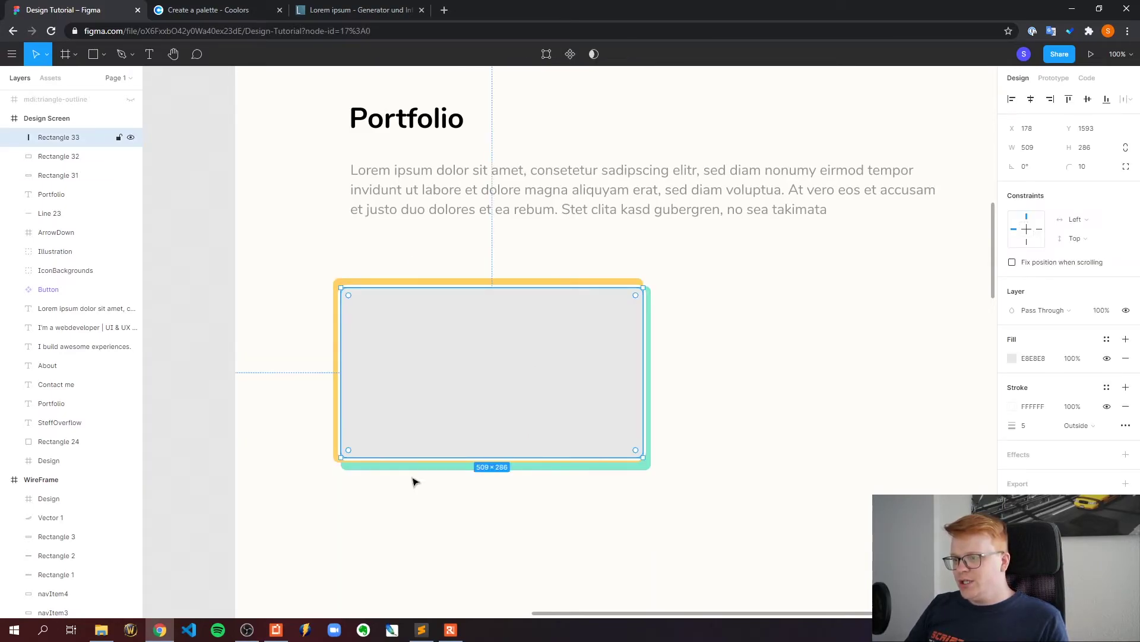
left_click_drag(267, 257, 324, 271)
left_click(706, 508)
key("ctrl+alt+k")
double_click(59, 138)
type("PortfolioWorkTile")
key("Return")
Step: Copy the PortfolioWorkTile component into three instances, forming an evenly spaced row of four tiles that overflows both frame sides
key("ctrl+c")
key("ctrl+v")
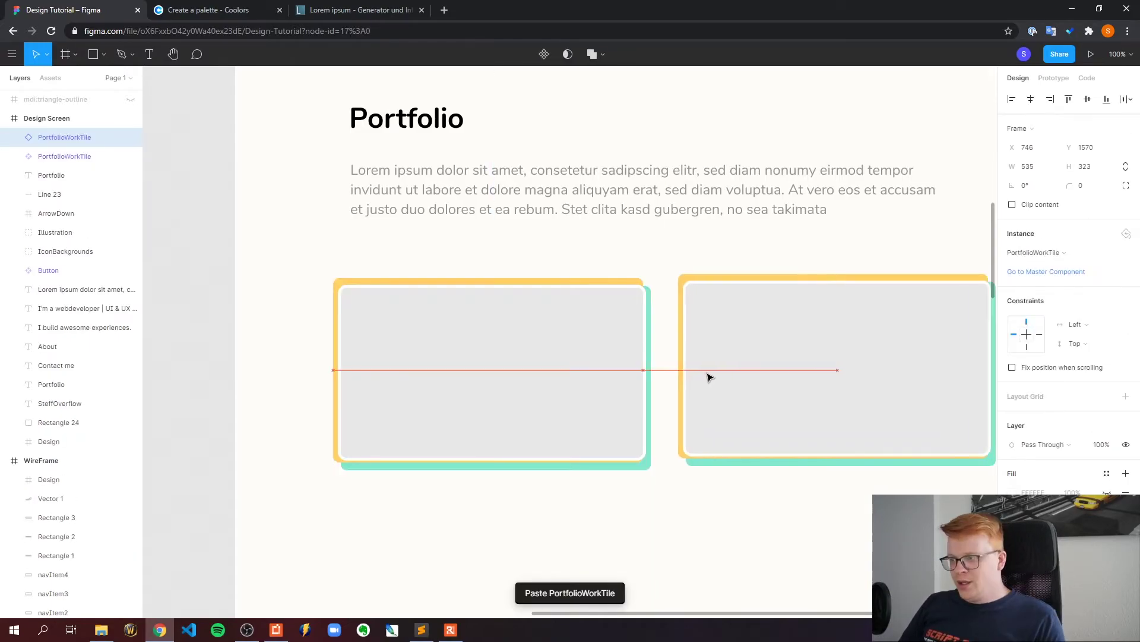
left_click_drag(707, 376, 715, 385)
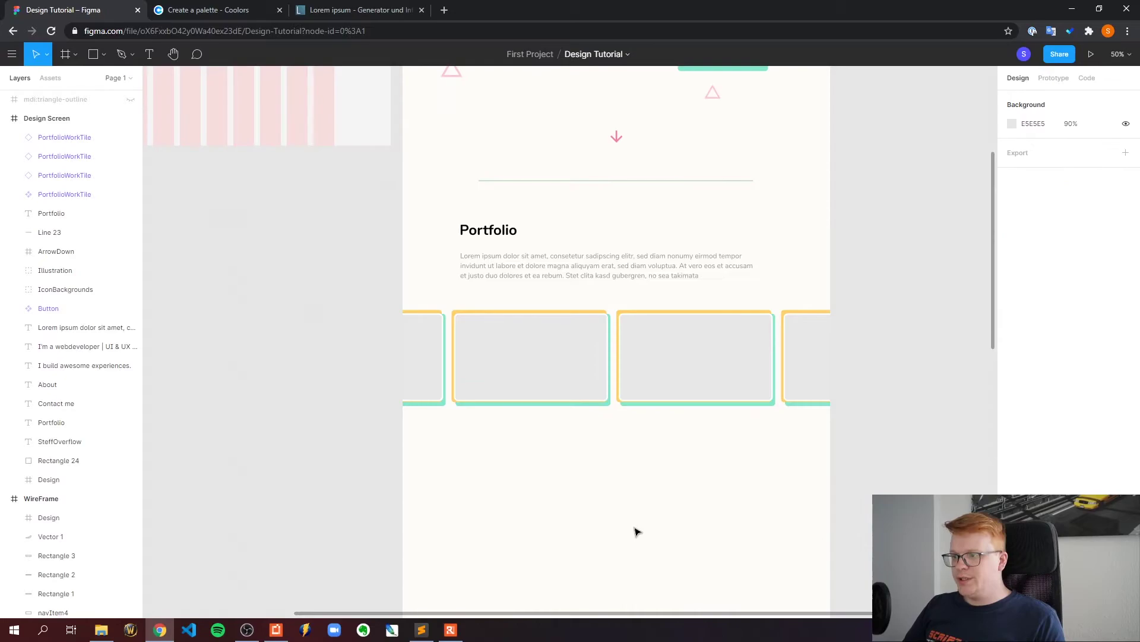
scroll(624, 221, "up", 5)
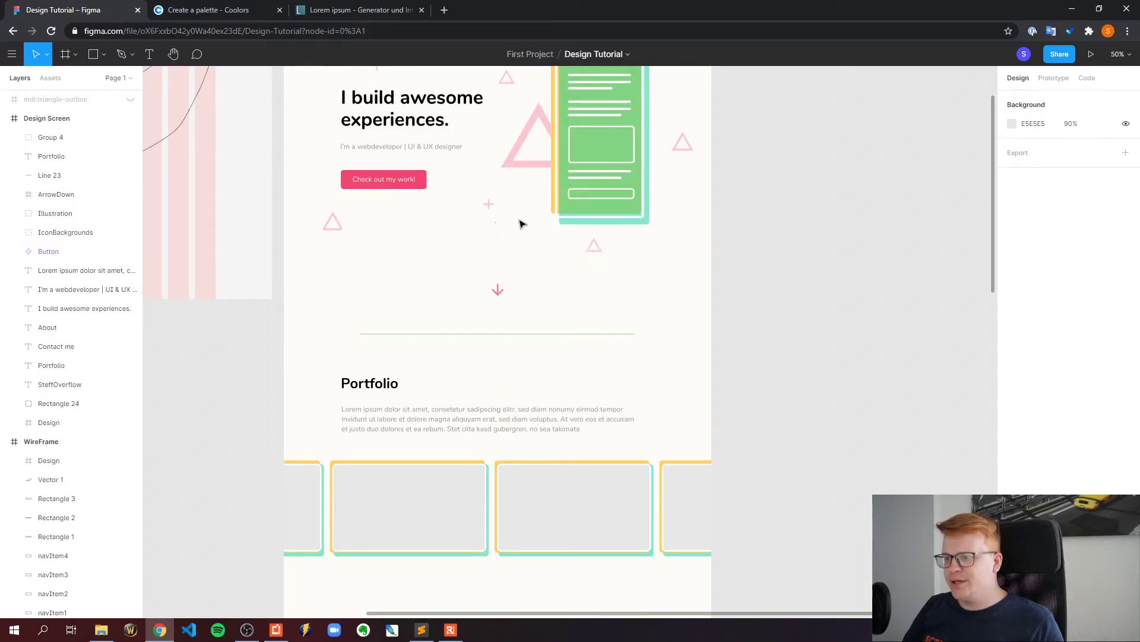
scroll(590, 380, "up", 3)
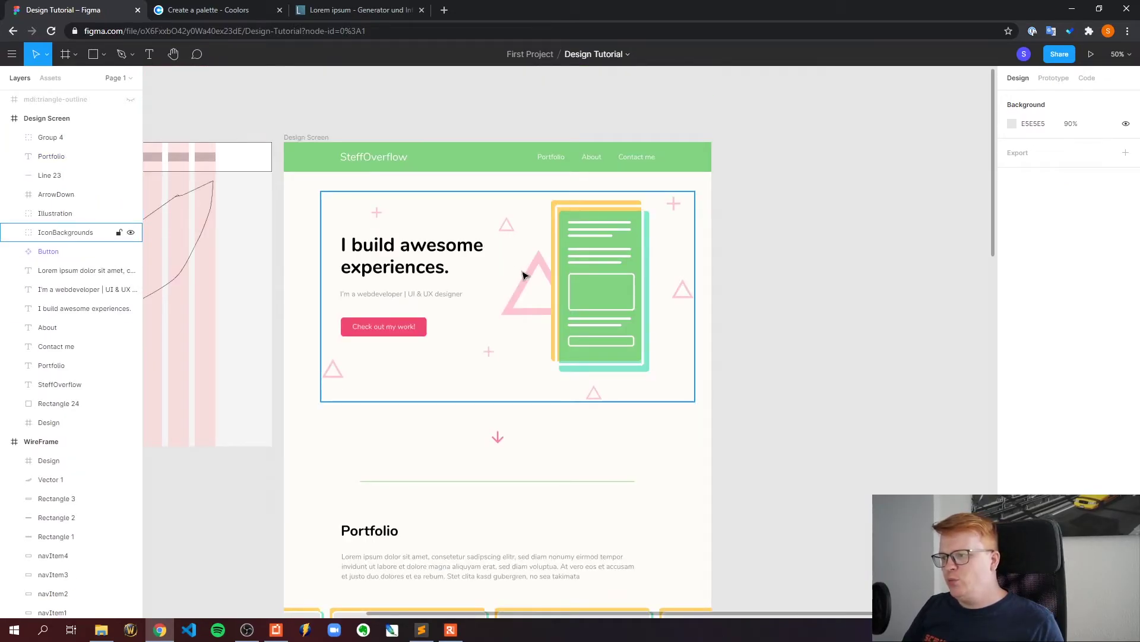
scroll(674, 542, "down", 5)
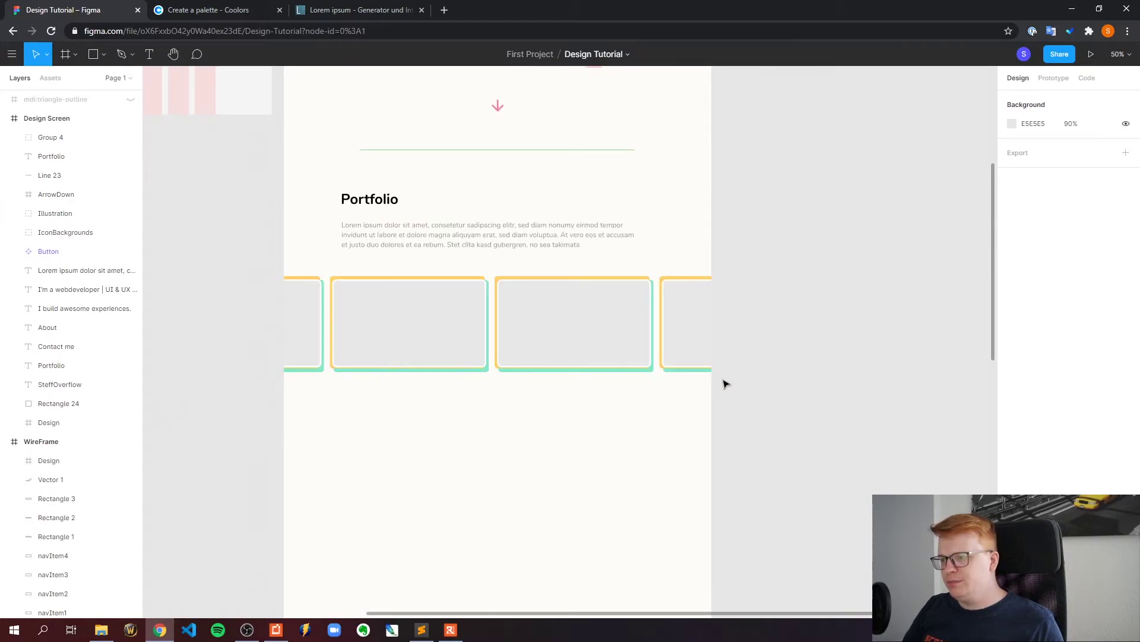
scroll(688, 365, "up", 5)
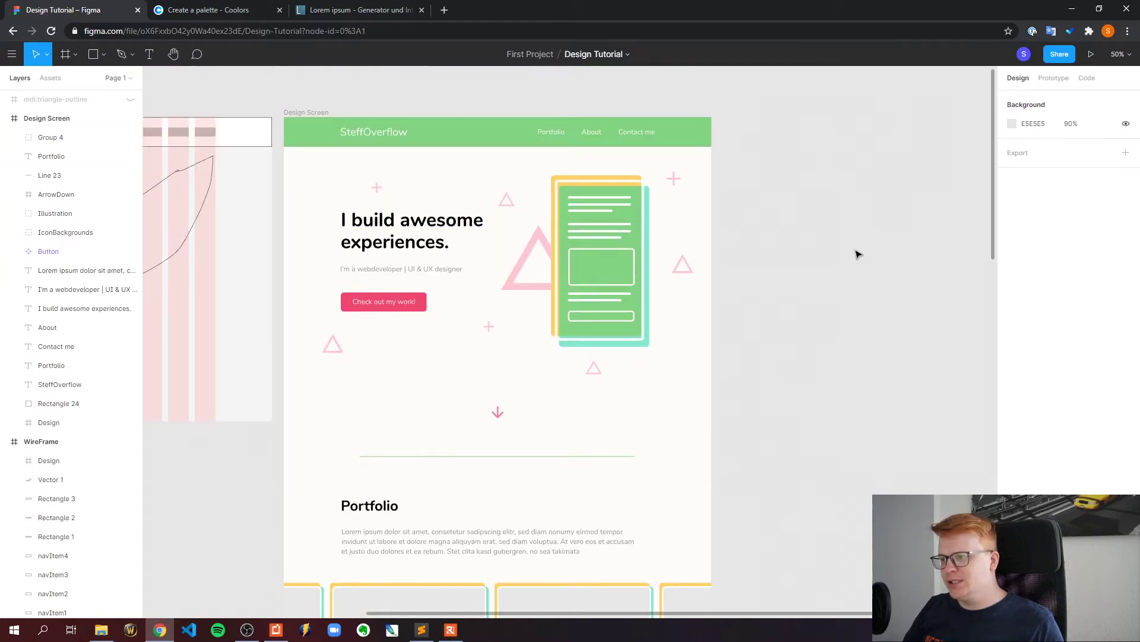
Step: Copy small pink plus and triangle icons from the hero's background into the Portfolio section around its heading and paragraph
scroll(677, 416, "down", 7)
scroll(535, 368, "up", 3)
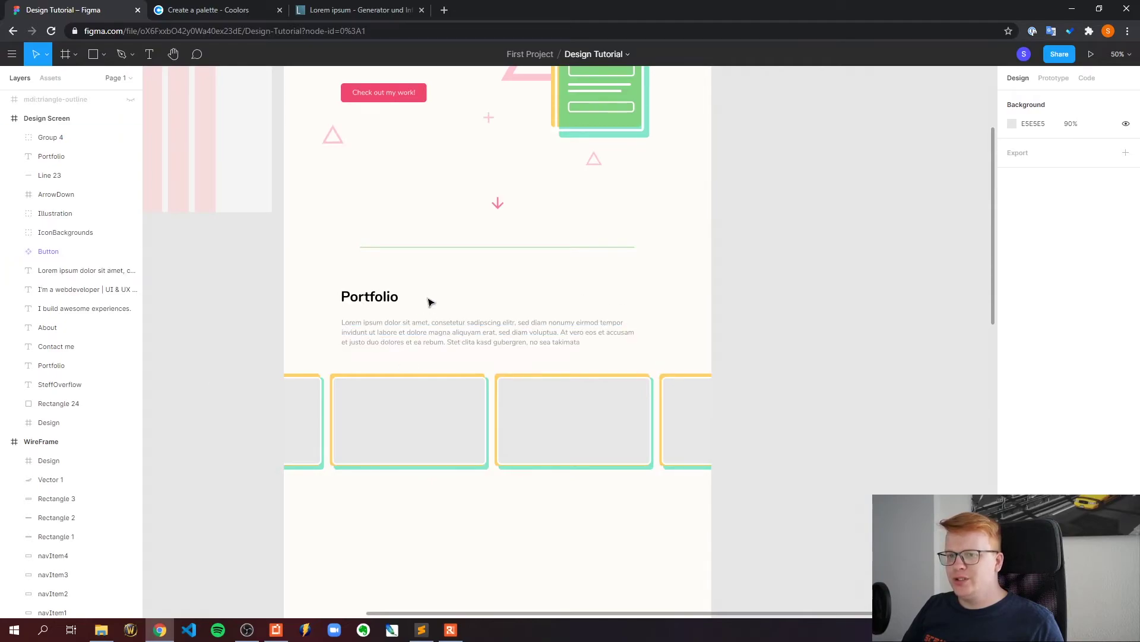
left_click(12, 54)
left_click(432, 271)
scroll(431, 271, "up", 4)
double_click(489, 376)
key("ctrl+c")
key("ctrl+v")
scroll(748, 268, "down", 4)
scroll(748, 268, "up", 2)
key("ctrl+v")
left_click(779, 283)
scroll(780, 284, "down", 2)
Step: Enlarge one copied plus icon and place it at the lower left corner of the Portfolio tile row
left_click_drag(601, 256, 285, 290)
left_click_drag(297, 302, 371, 376)
left_click(238, 333)
left_click(309, 469)
left_click_drag(333, 319, 333, 463)
left_click(513, 495)
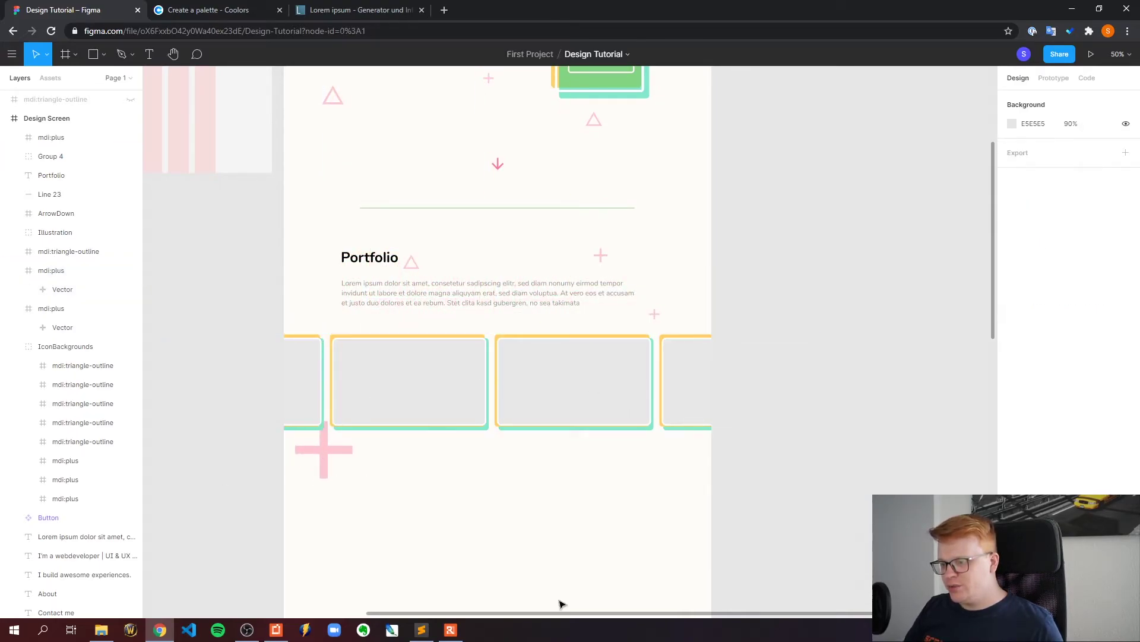
Step: Add triangle copies beside the Portfolio paragraph and below the tiles, and place a small plus under the row's centre
scroll(618, 333, "down", 1)
left_click(621, 214)
key("Escape")
scroll(764, 375, "up", 3)
scroll(818, 318, "down", 3)
scroll(591, 448, "up", 3)
key("ctrl+v")
scroll(547, 345, "down", 3)
Step: Duplicate the green divider line and place the copy below the Portfolio tiles, horizontally aligned with the original
left_click(494, 107)
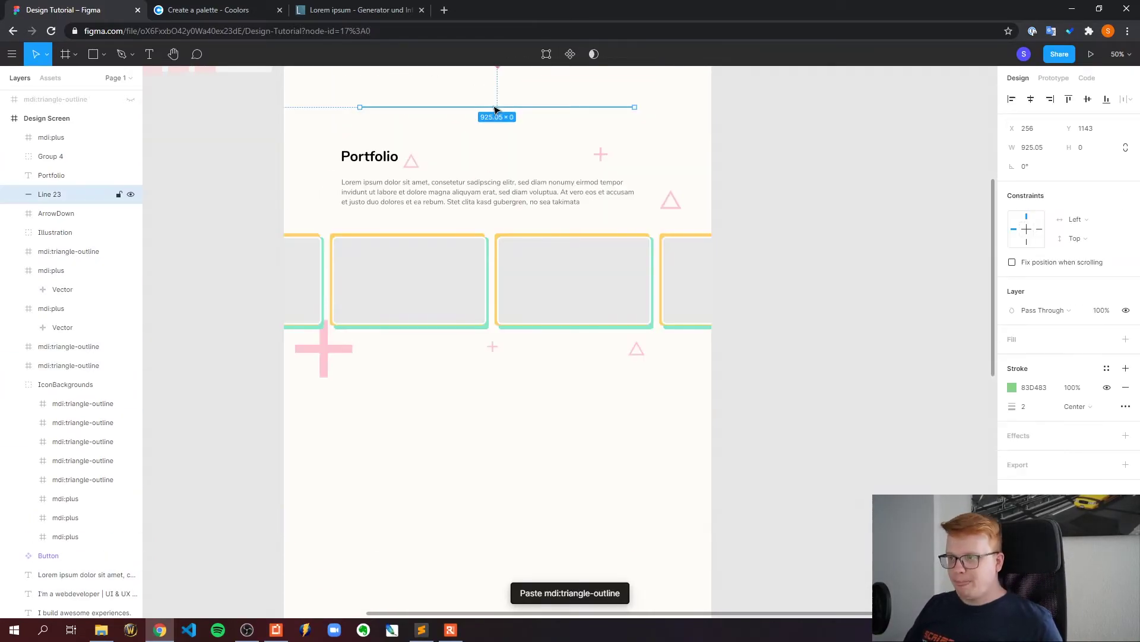
key("ctrl+c")
key("ctrl+v")
left_click_drag(527, 112, 517, 446)
left_click(726, 440)
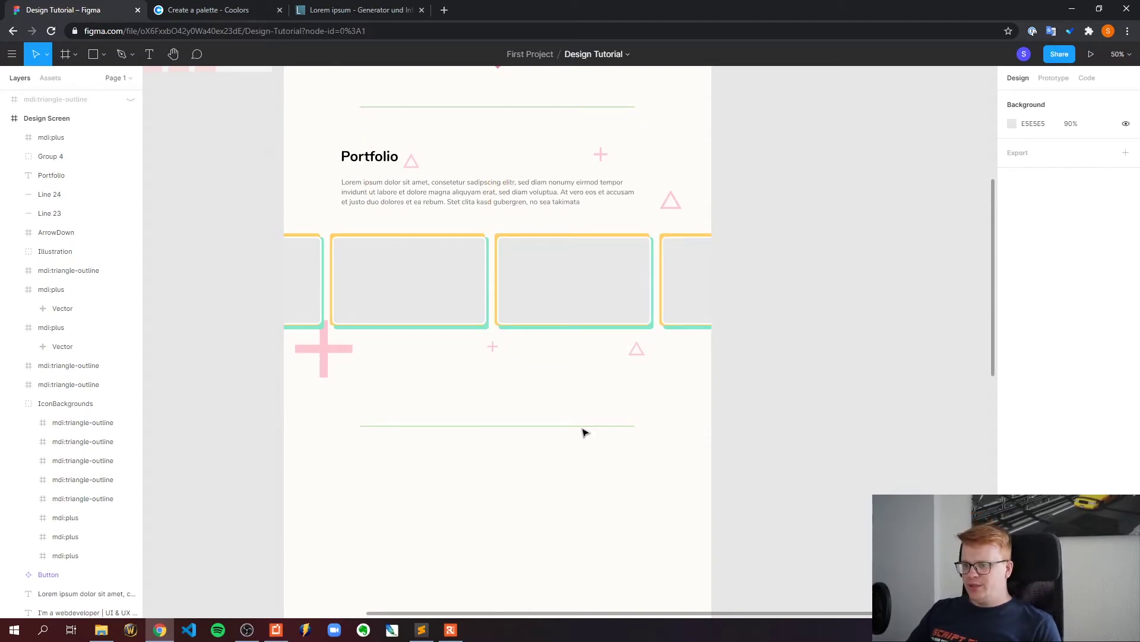
left_click_drag(517, 433, 516, 428)
key("Escape")
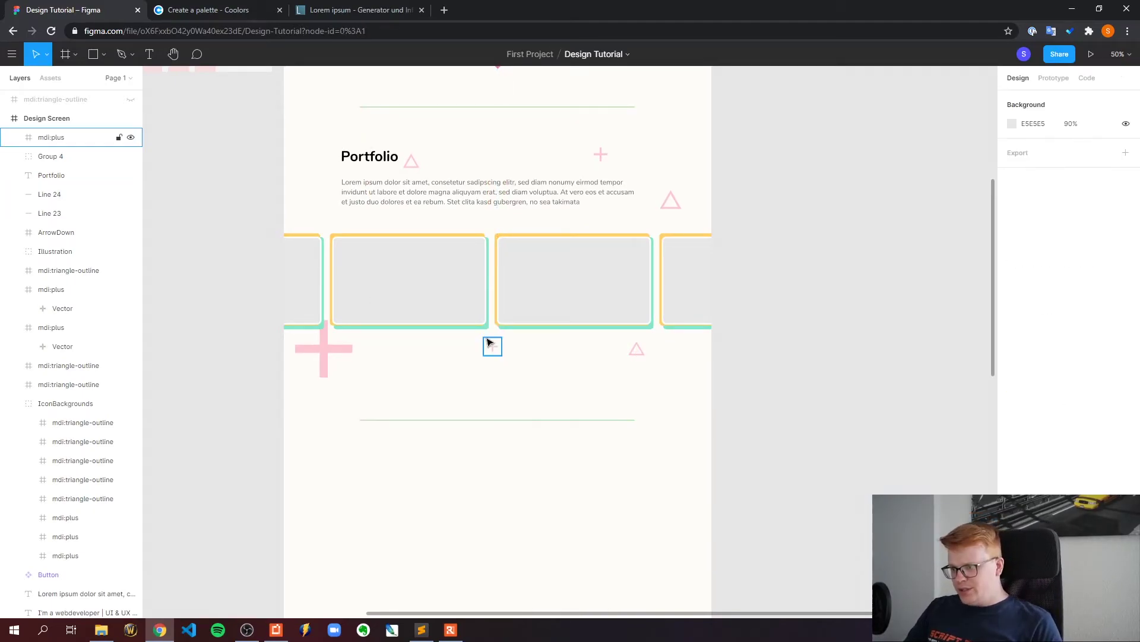
Step: Copy the Portfolio heading and its paragraph to the area below the second divider line
scroll(832, 416, "up", 3)
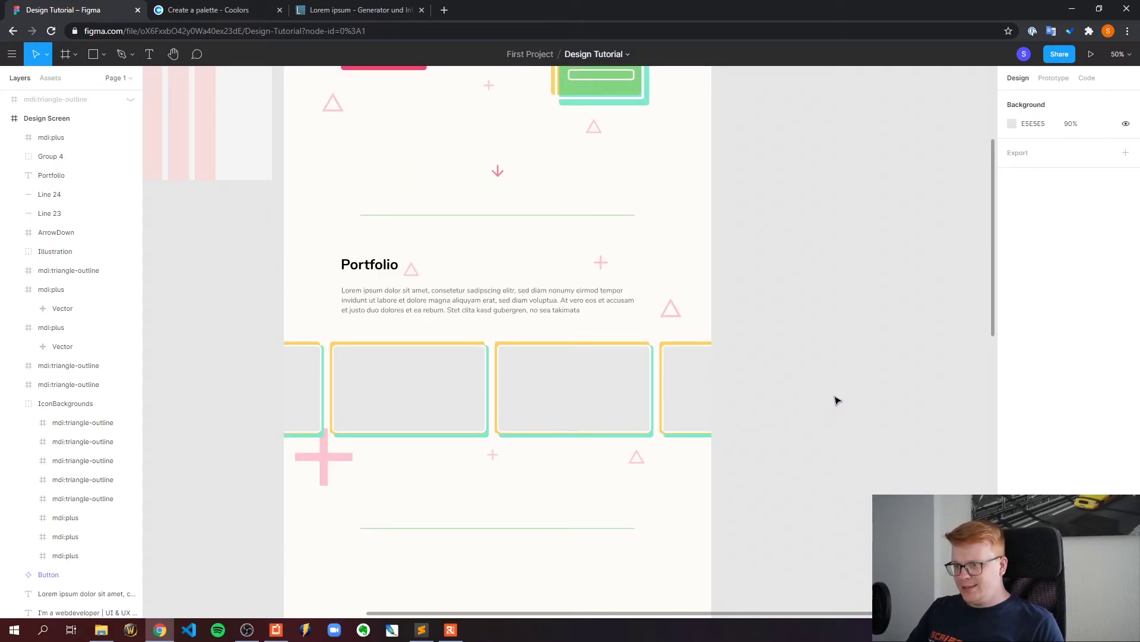
scroll(838, 401, "up", 5)
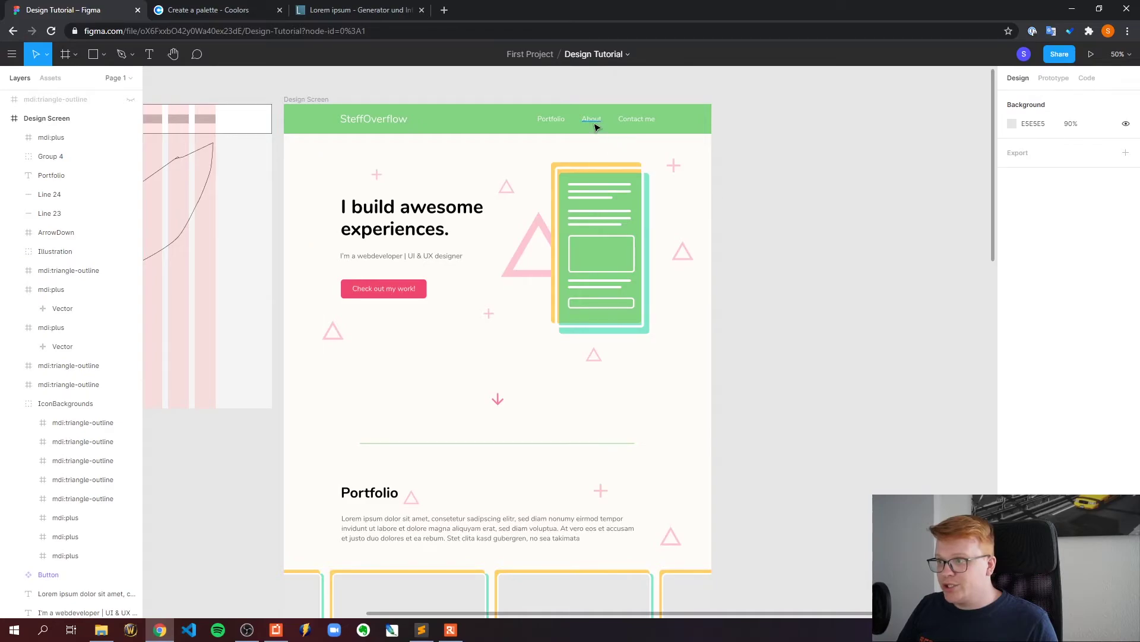
scroll(830, 324, "down", 8)
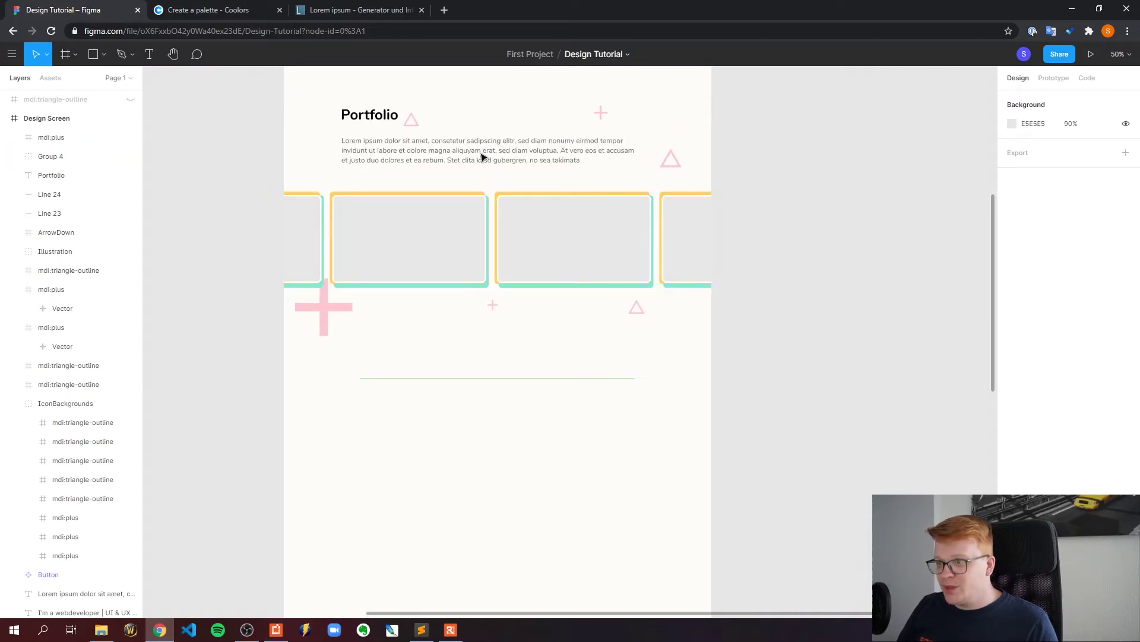
scroll(446, 170, "up", 1)
left_click(367, 129)
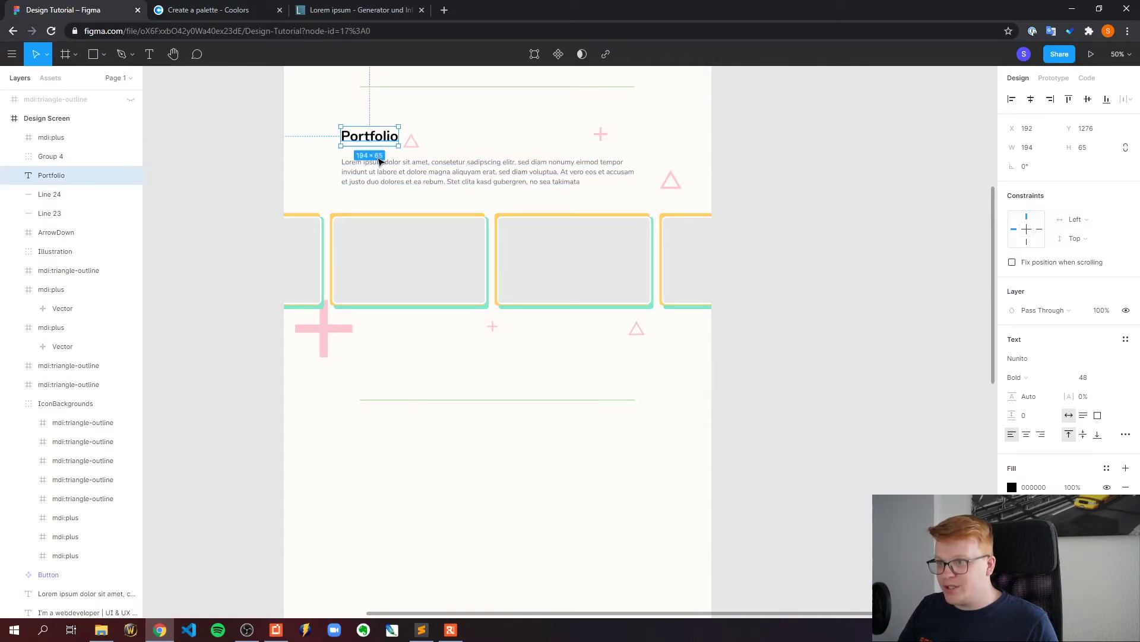
left_click(379, 168, "shift")
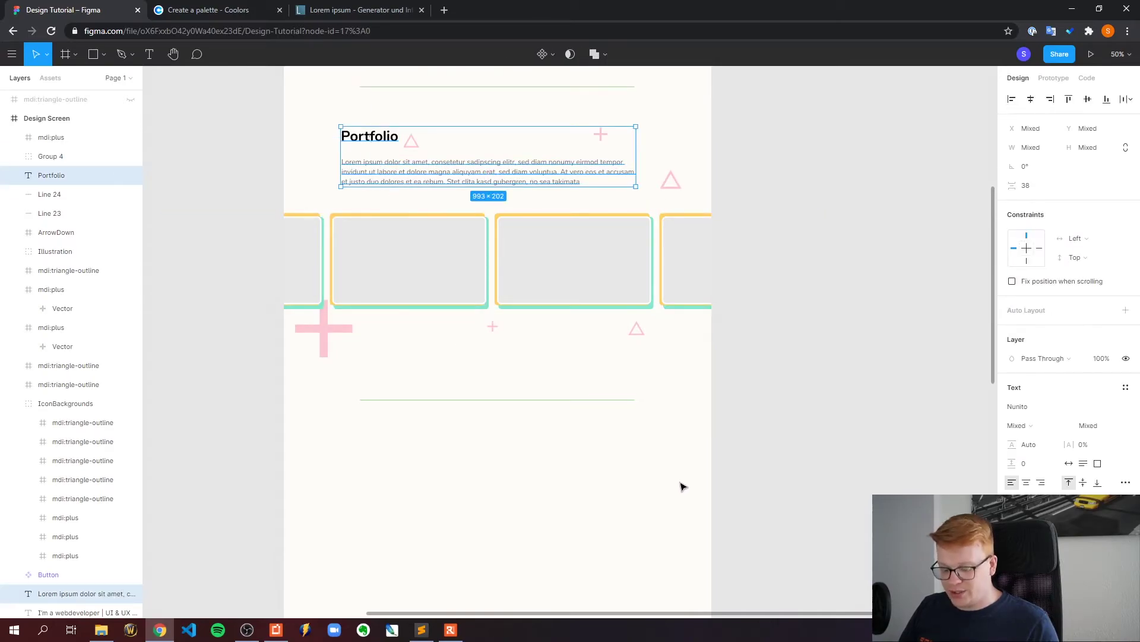
key("ctrl+c")
scroll(629, 443, "down", 5)
key("Escape")
key("ctrl+v")
left_click_drag(542, 349, 461, 223)
scroll(571, 393, "up", 5)
scroll(572, 390, "down", 1)
left_click_drag(434, 464, 426, 461)
left_click(270, 121)
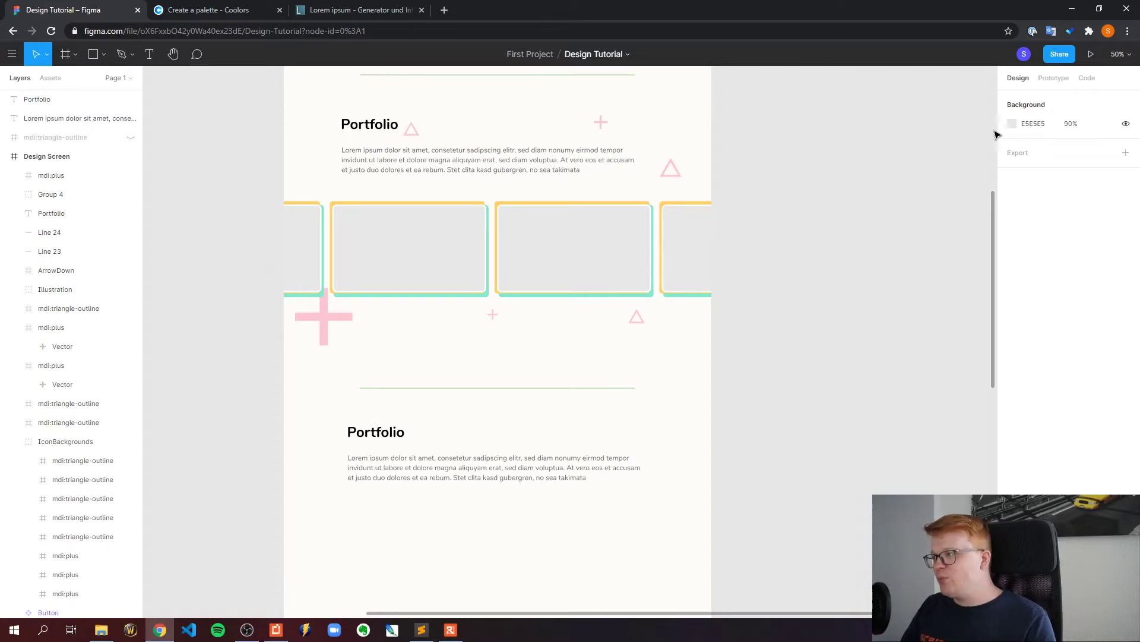
Step: Show the 12-column layout grid of the Design Screen frame
scroll(474, 137, "up", 7)
left_click(306, 89)
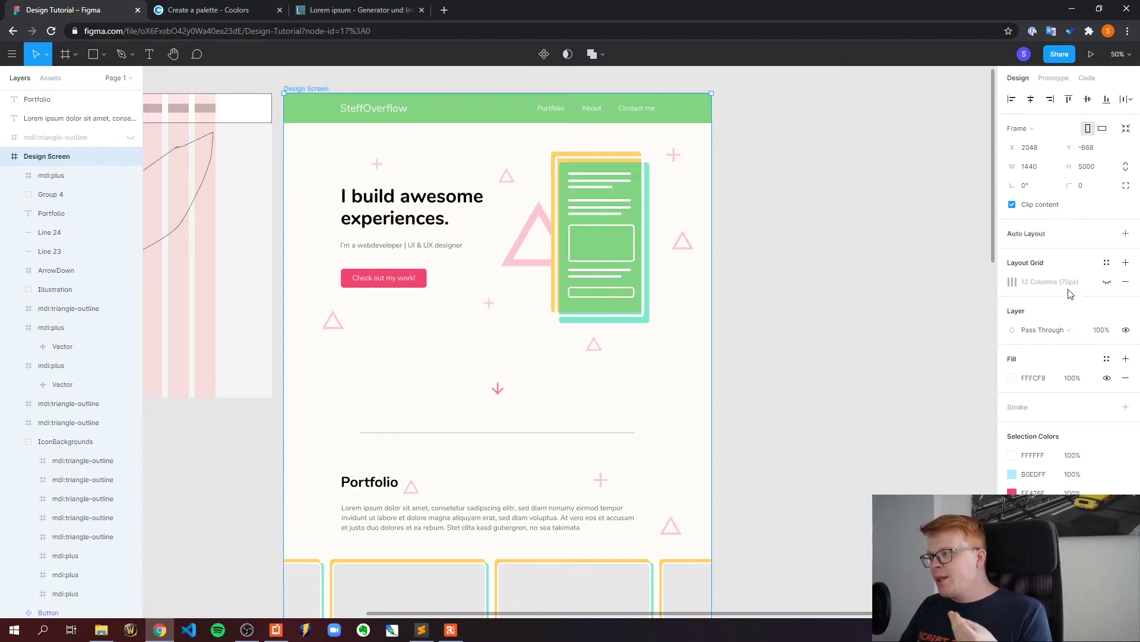
left_click(1106, 281)
left_click(766, 349)
Step: Move the copied heading and paragraph so their left edges meet the start of the first grid column
scroll(720, 270, "down", 8)
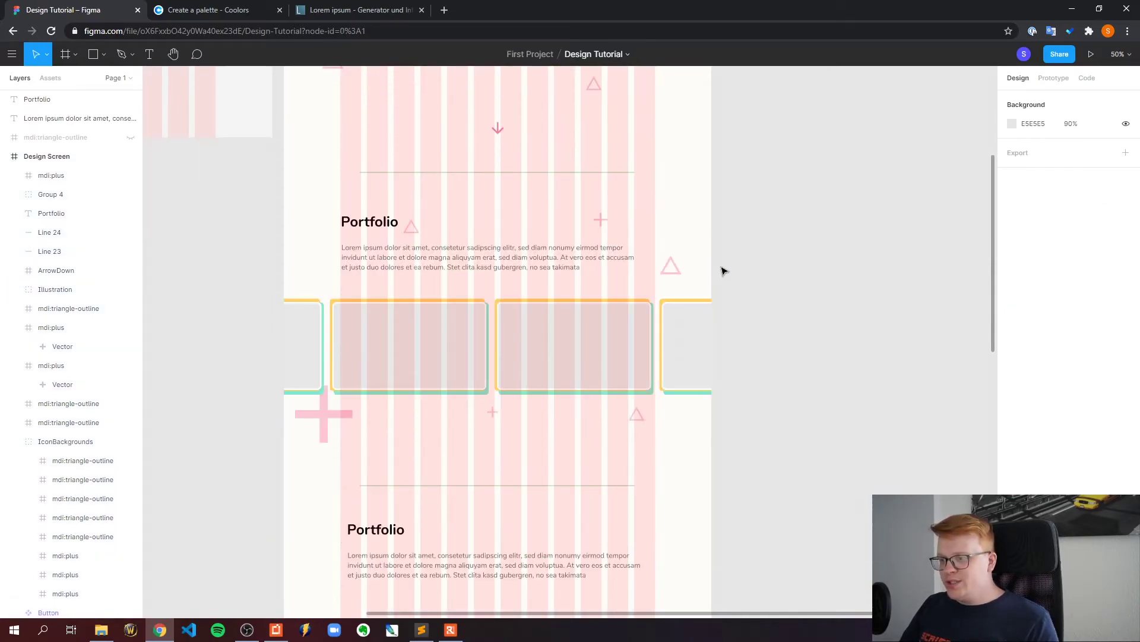
left_click(377, 270)
left_click(382, 302, "shift")
left_click_drag(392, 276, 382, 270)
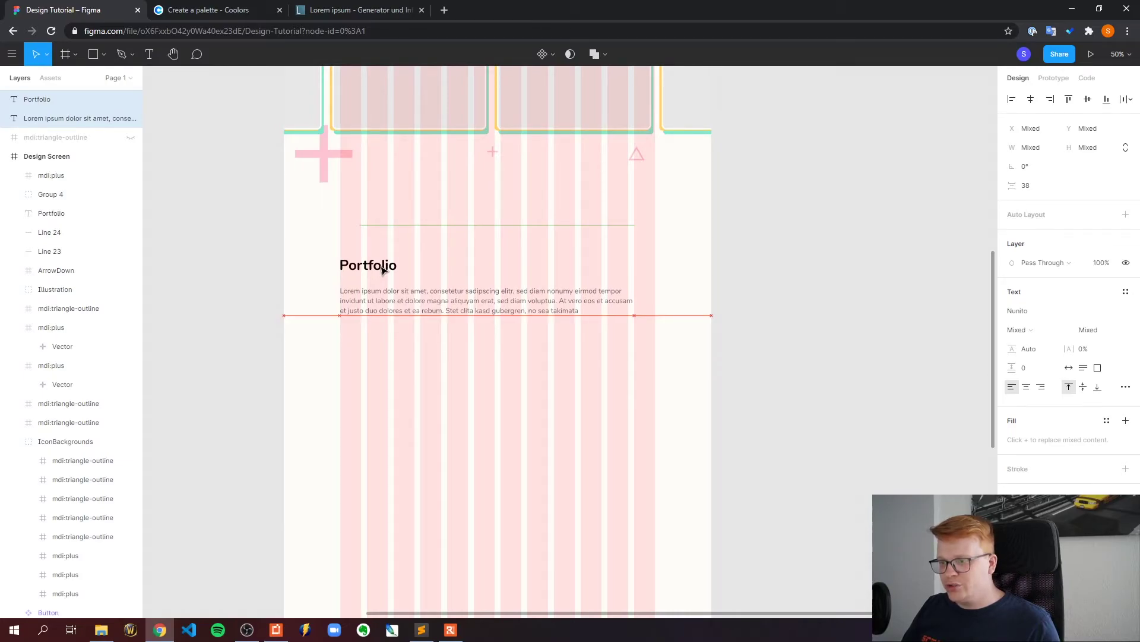
left_click(768, 343)
Step: Nudge the copied heading and paragraph down to widen the gap below the second divider line
scroll(775, 334, "up", 3)
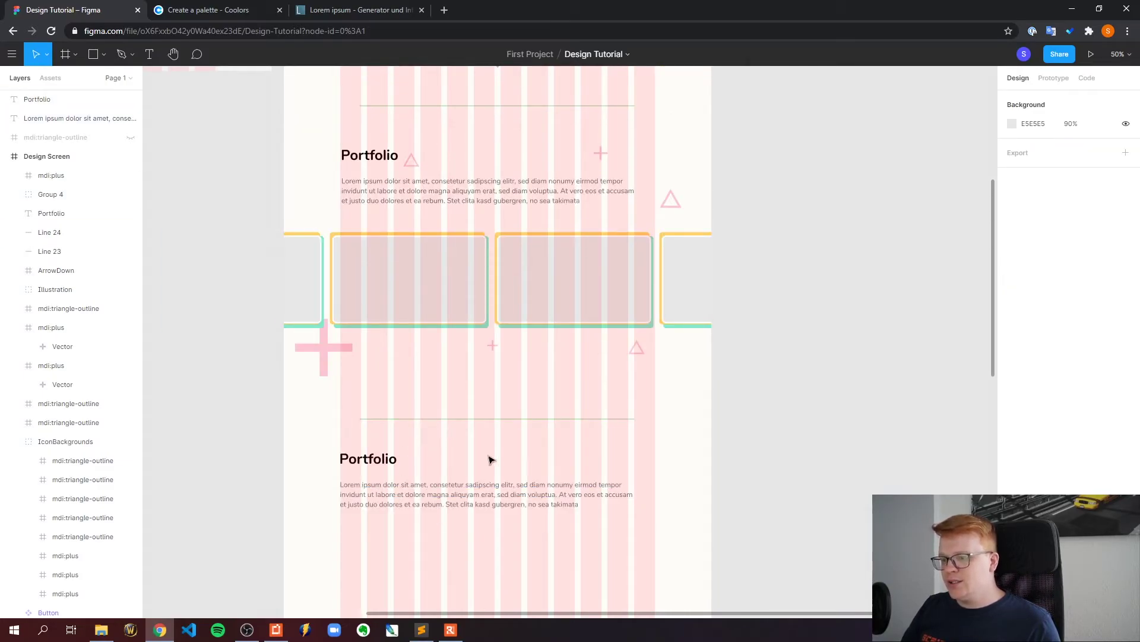
scroll(470, 344, "down", 2)
left_click(364, 343)
left_click(382, 387, "shift")
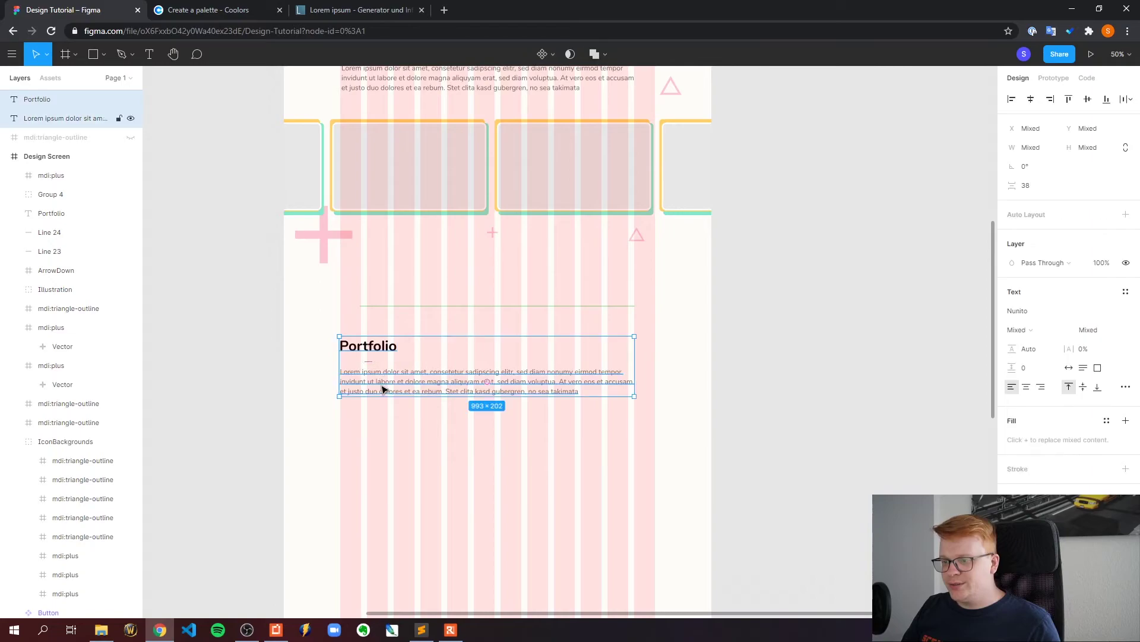
key("shift+Down")
key("shift+Down")
key("shift+Down")
key("shift+Down")
key("Left")
left_click(718, 382)
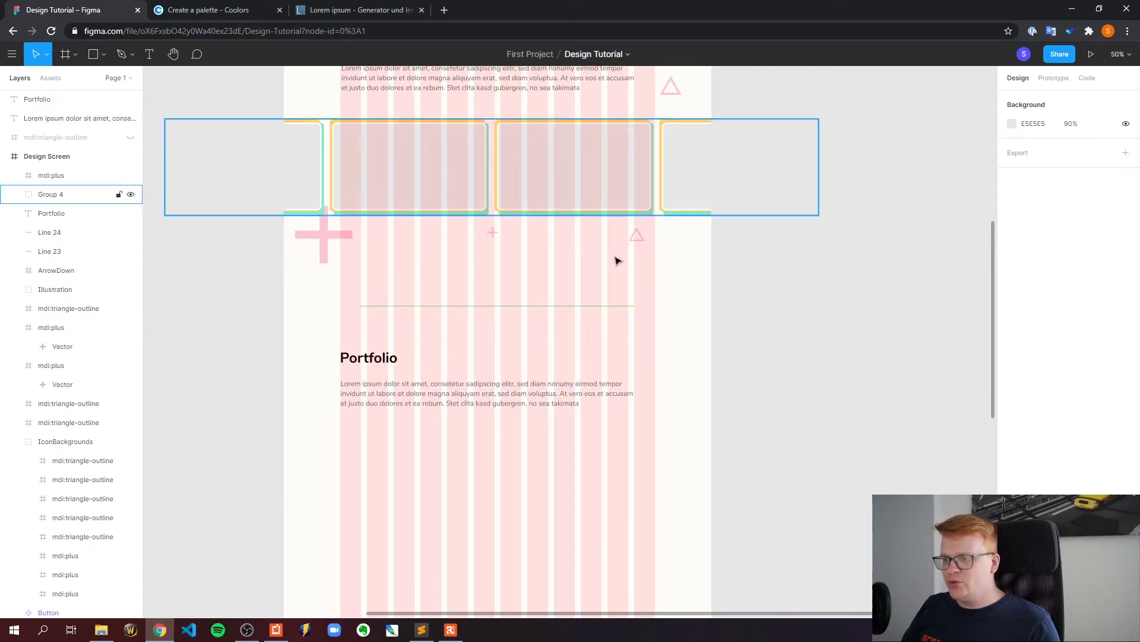
Step: Change the text of the copied heading below the second divider to About
scroll(825, 448, "up", 2)
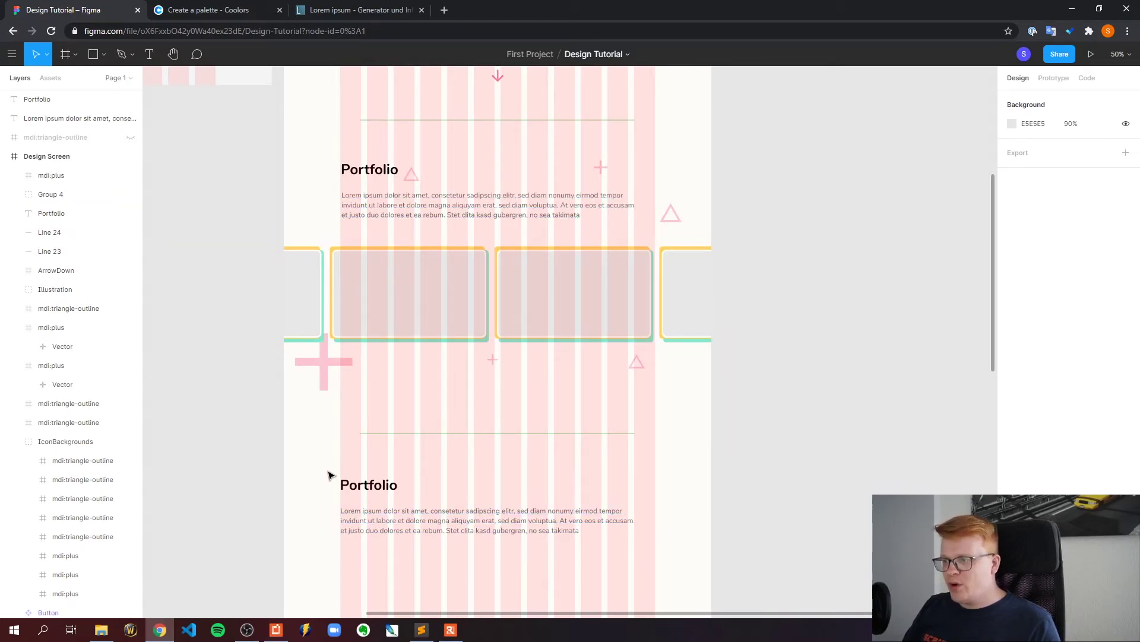
scroll(574, 404, "down", 2)
double_click(383, 386)
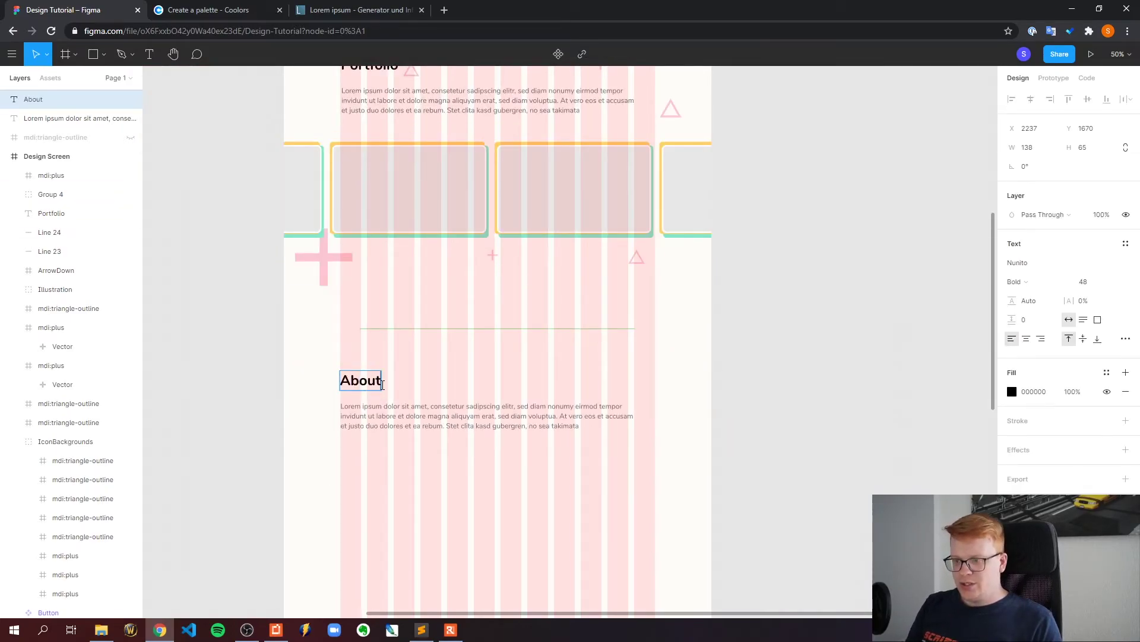
Step: Resize the About paragraph's text box to 454 × 547, keeping it in the right half of the column grid
left_click(420, 415)
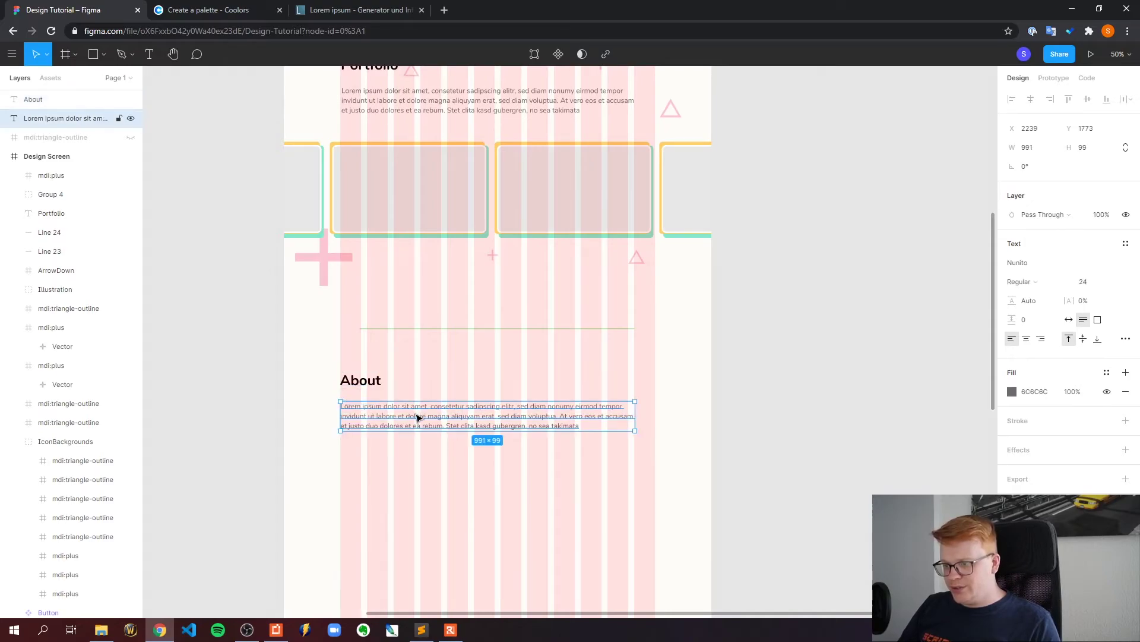
scroll(751, 428, "up", 1)
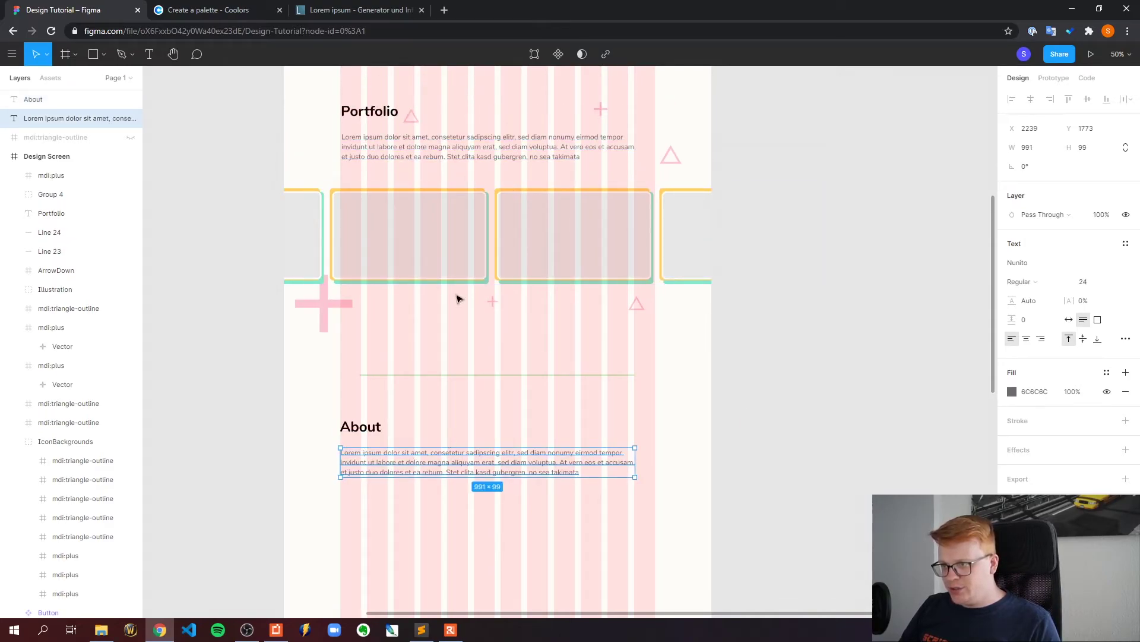
scroll(634, 368, "down", 4)
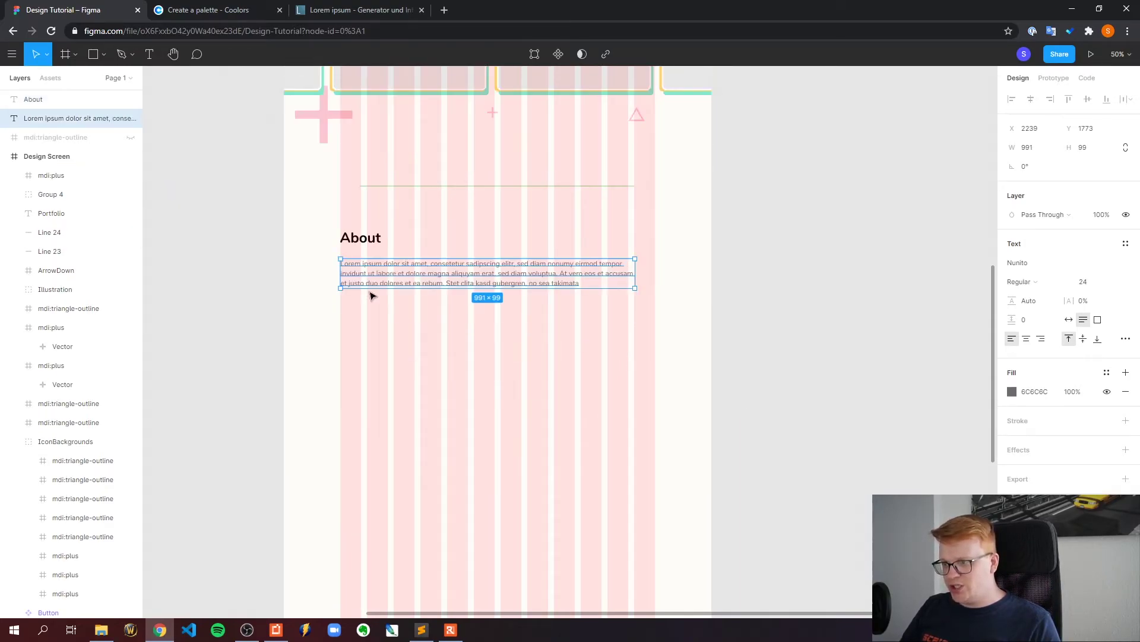
left_click_drag(337, 275, 499, 274)
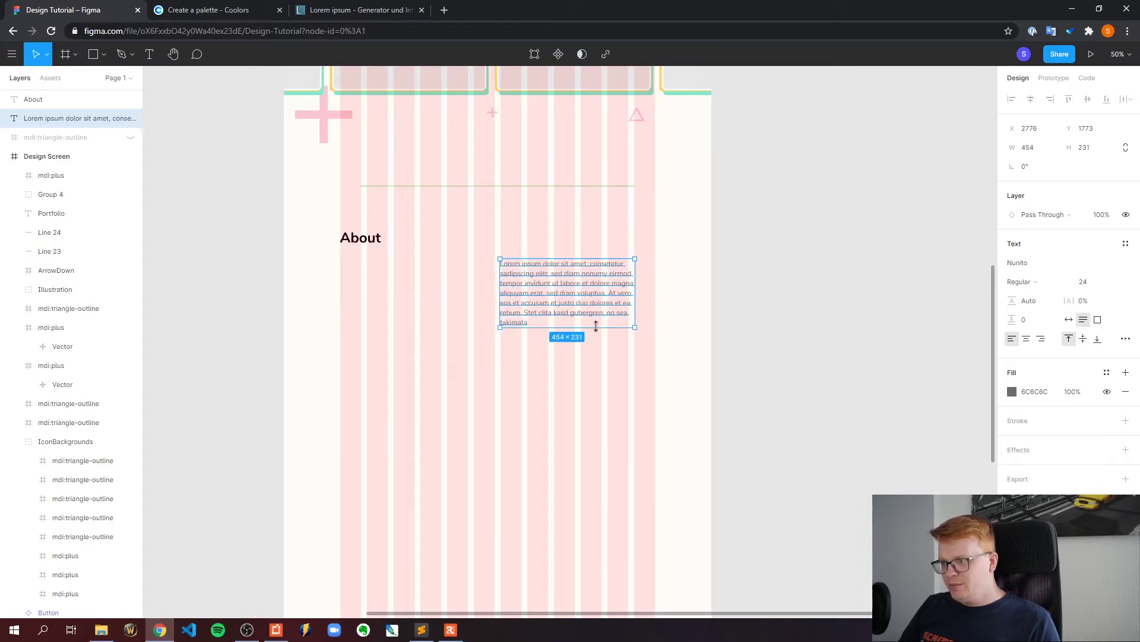
left_click_drag(596, 325, 602, 389)
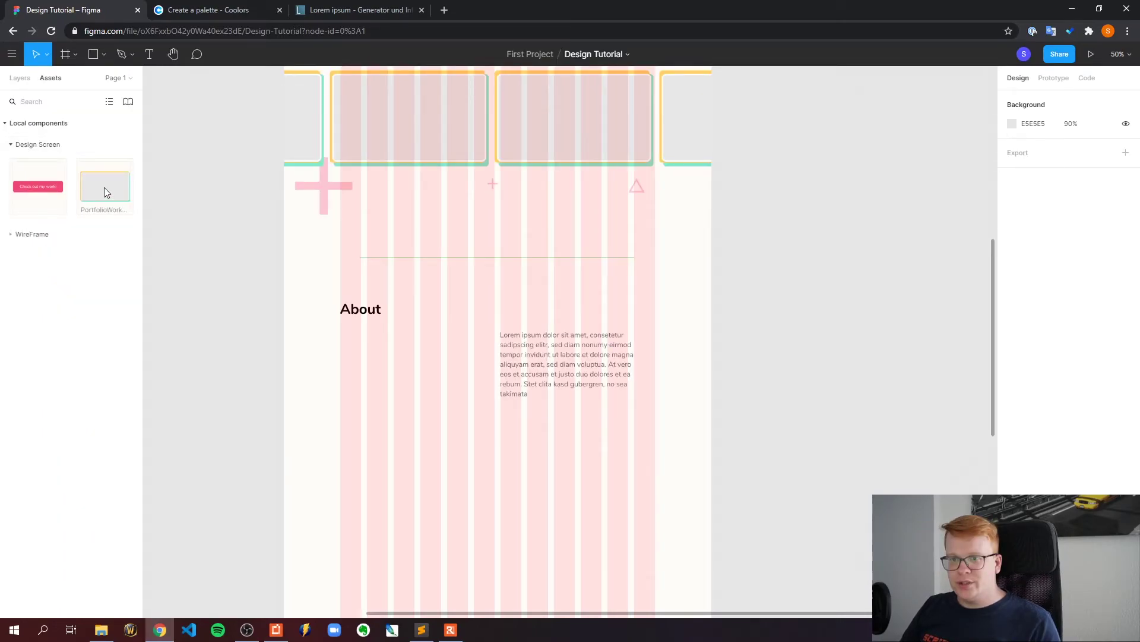
Step: Place a PortfolioWorkTile instance under the About heading and fit it and the Portfolio tile row to the grid columns
left_click_drag(107, 192, 410, 411)
left_click_drag(359, 351, 358, 352)
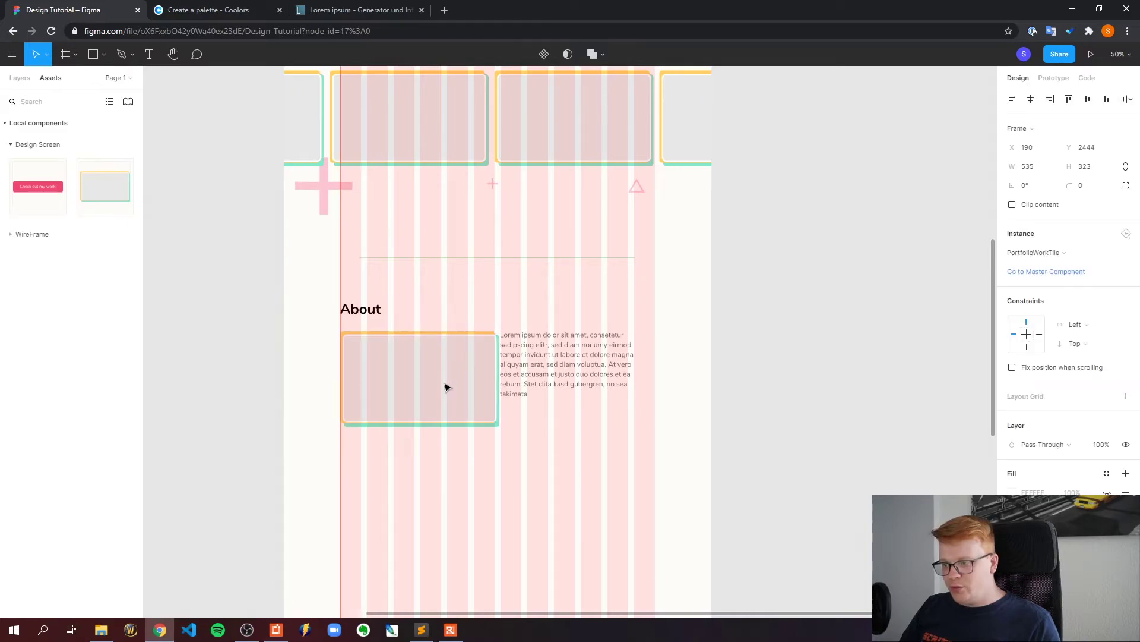
left_click_drag(499, 405, 494, 408)
key("Escape")
scroll(371, 301, "up", 3)
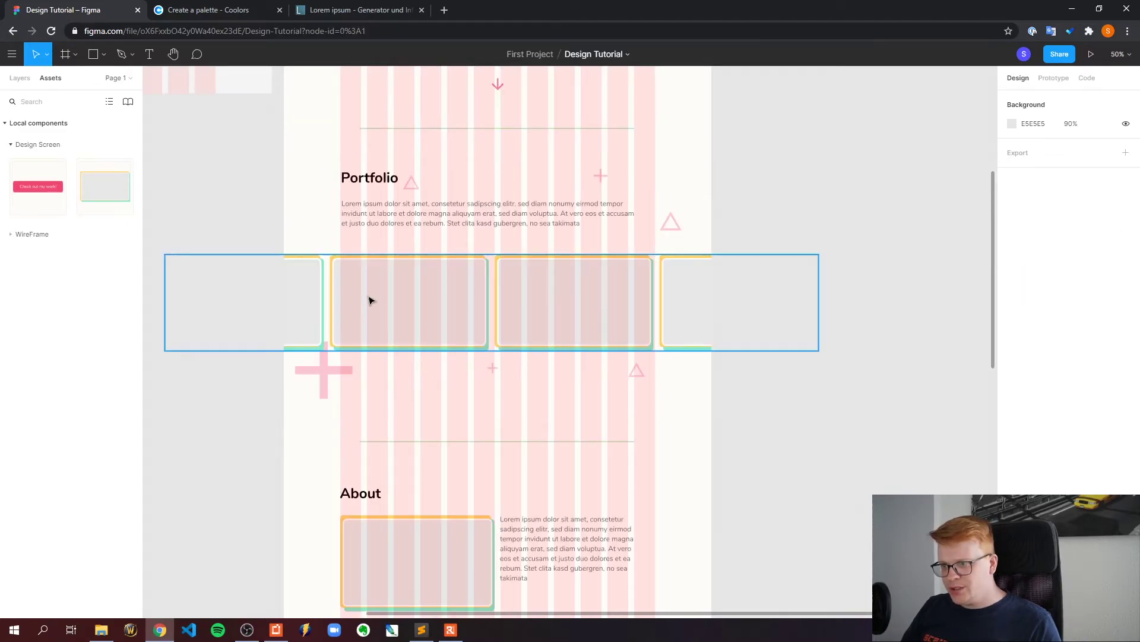
scroll(662, 461, "down", 3)
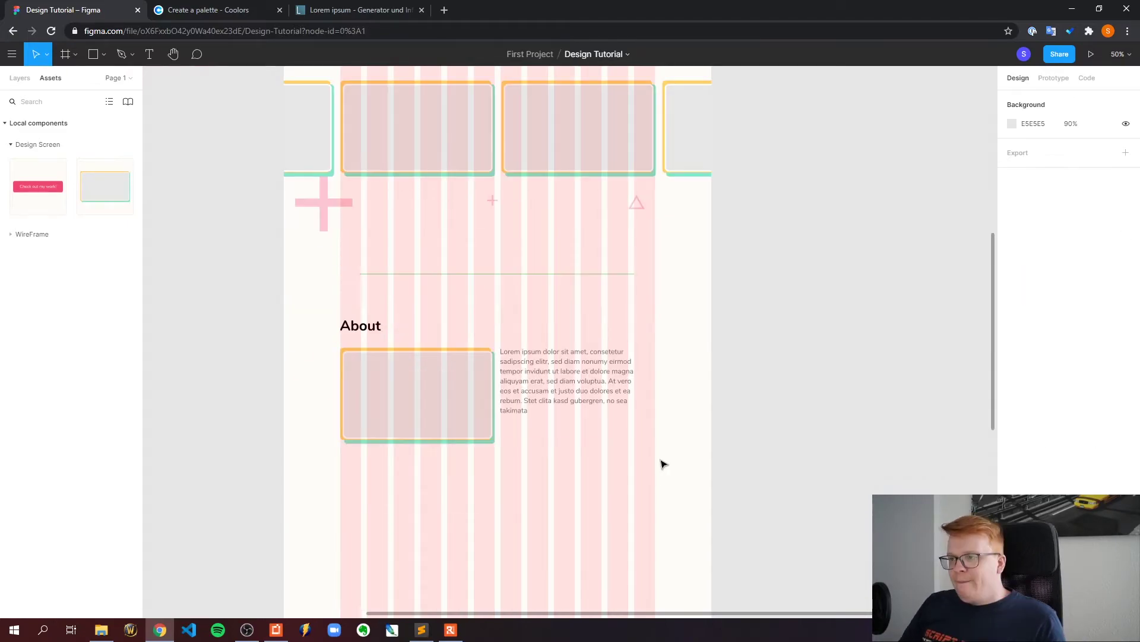
left_click(419, 421)
Step: Replace the About paragraph with the full 100-word text from the lorem ipsum generator site
left_click(520, 380)
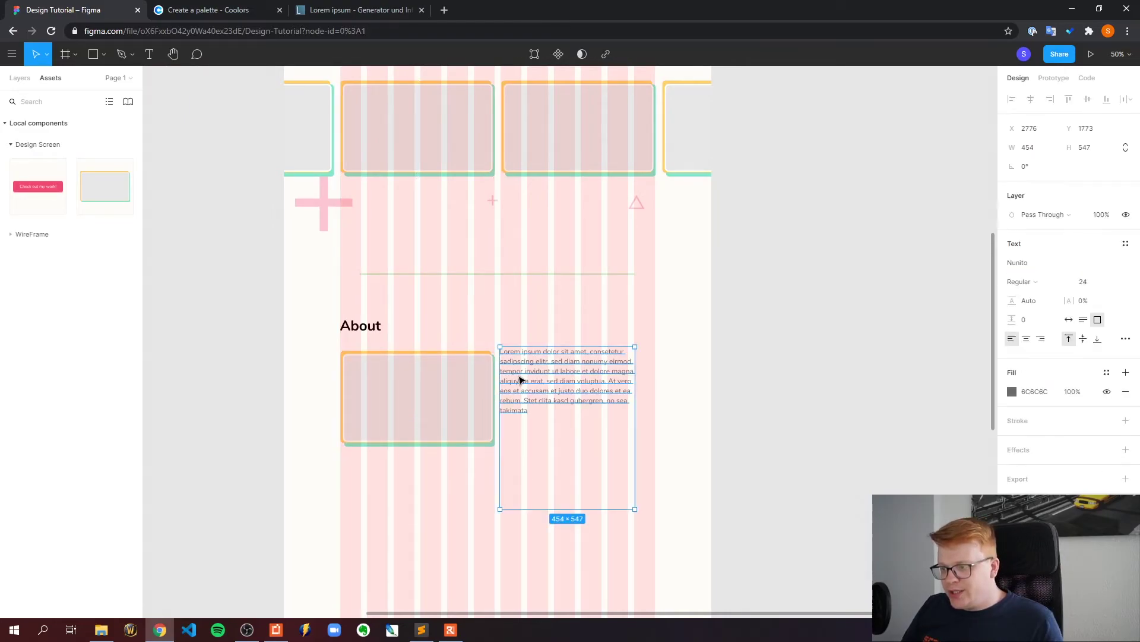
left_click(385, 7)
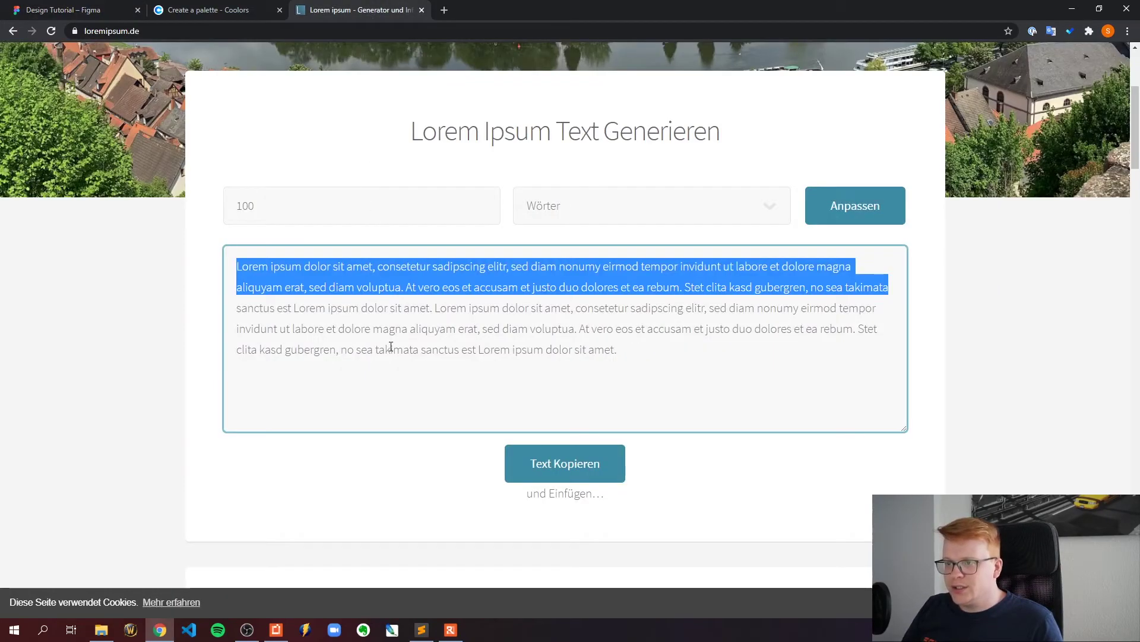
left_click_drag(657, 349, 249, 250)
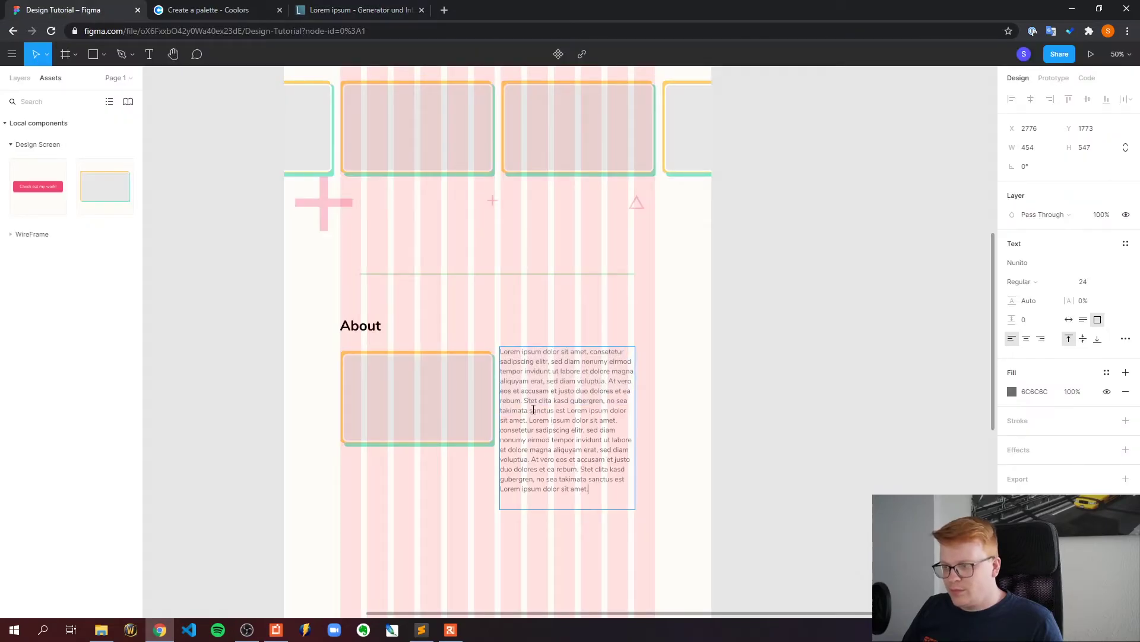
Step: Lower the top edge of the About paragraph's text box to line up with the tile beside it
key("Escape")
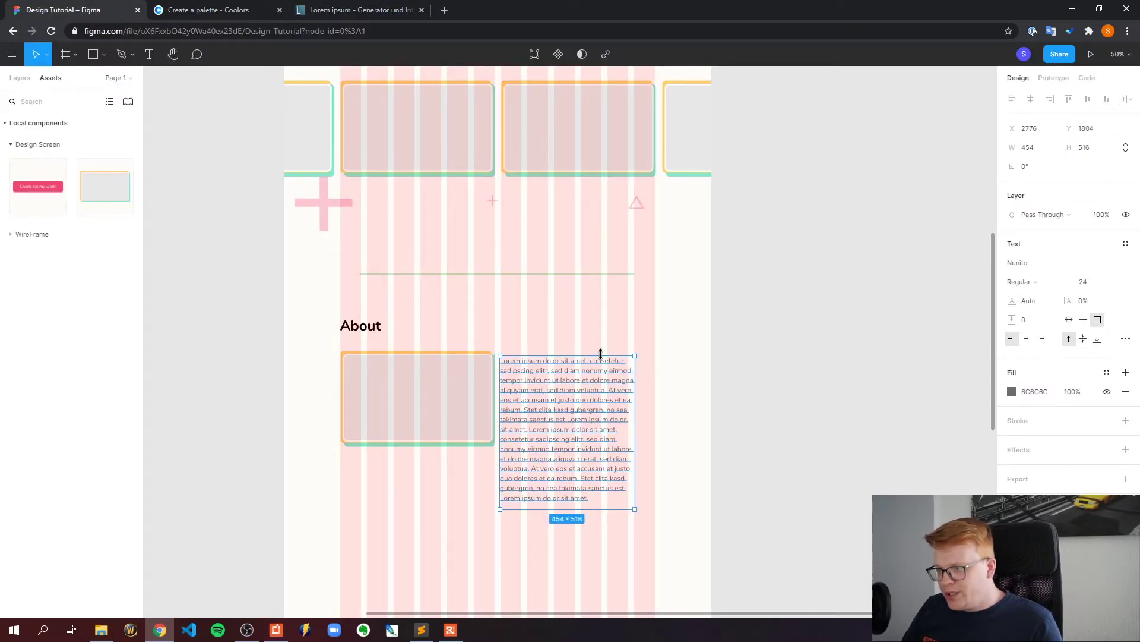
left_click(767, 404)
left_click(1135, 62)
left_click(1079, 168)
scroll(612, 393, "down", 4)
left_click_drag(683, 613, 620, 610)
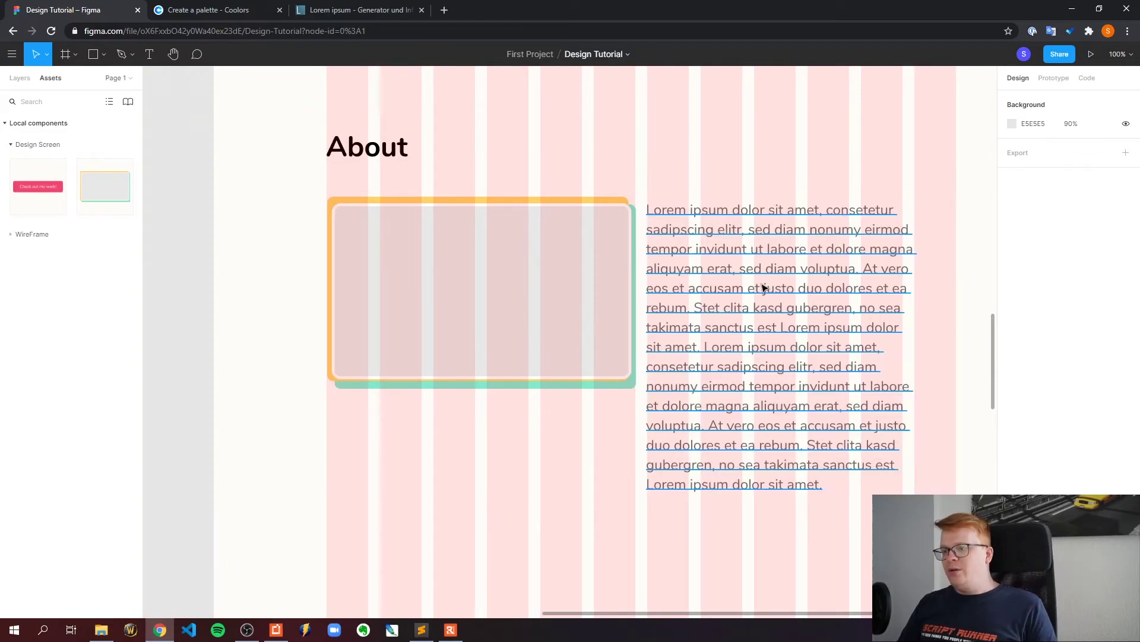
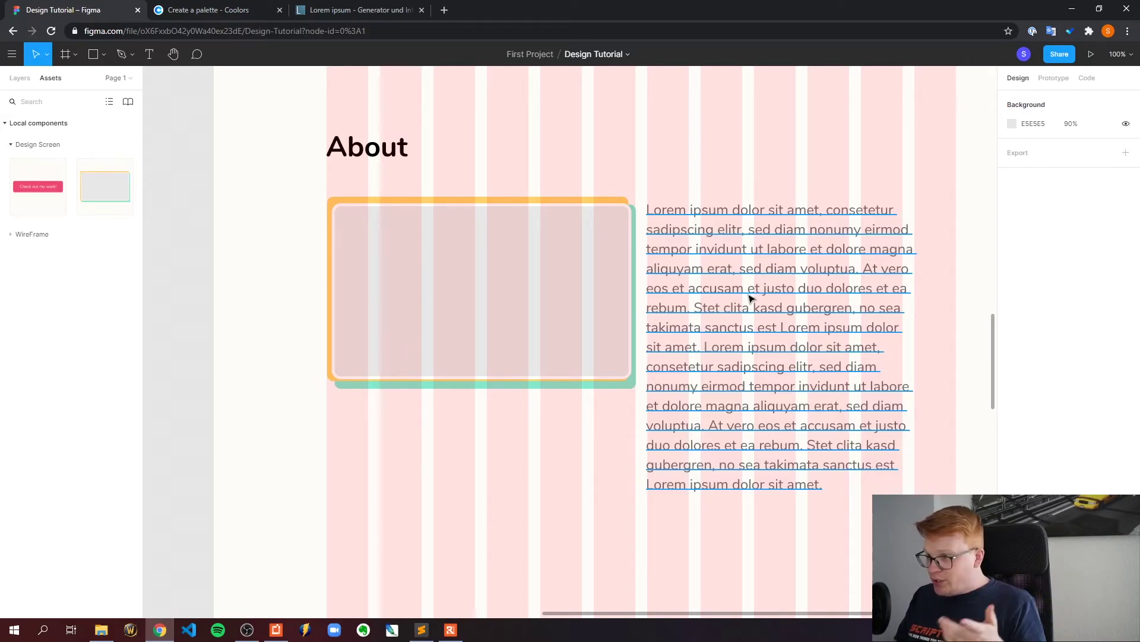
Step: Set the About paragraph's font size to 18
double_click(824, 494)
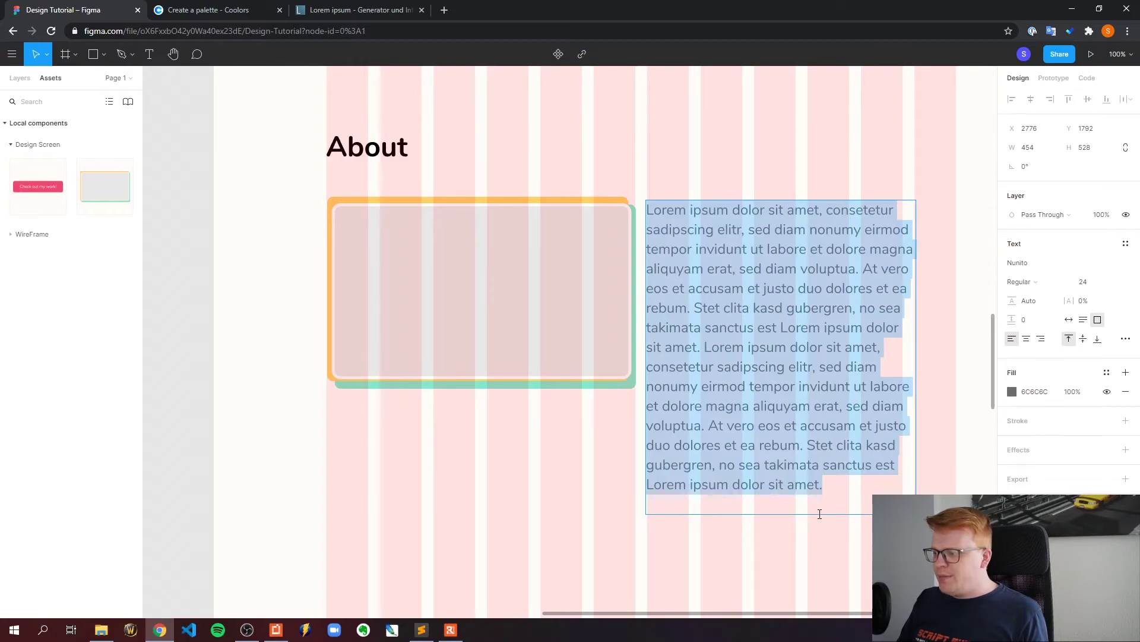
left_click(1114, 282)
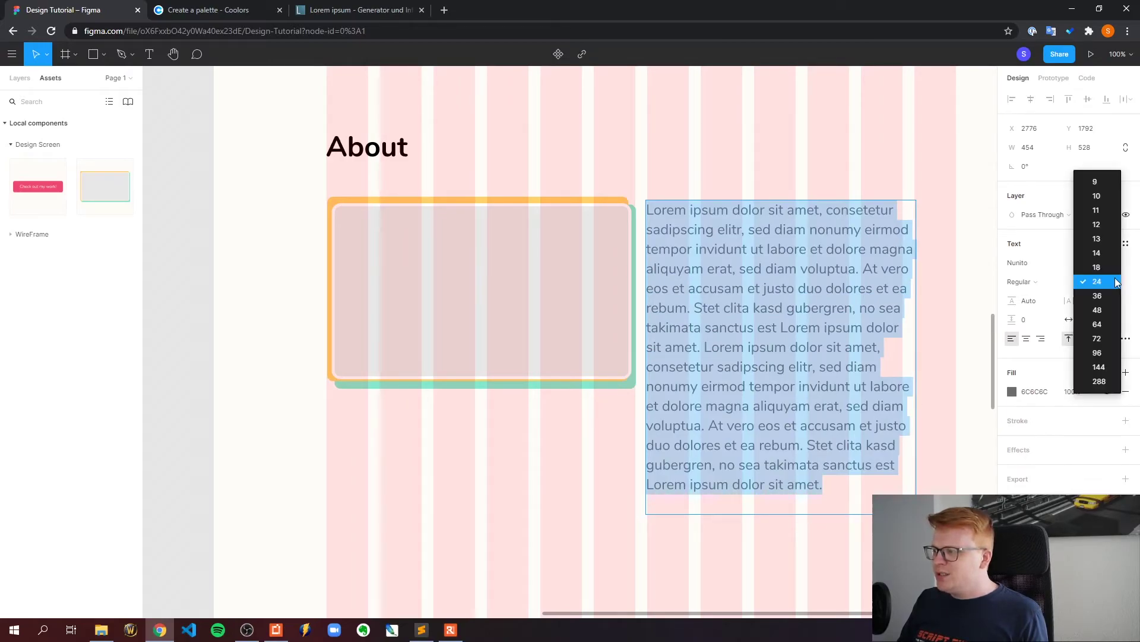
left_click(1102, 268)
left_click(790, 286)
key("Escape")
Step: Shorten the About paragraph's text box to 454 × 317 and move it right to end at the last grid column
left_click_drag(796, 514, 788, 387)
left_click_drag(791, 276, 829, 275)
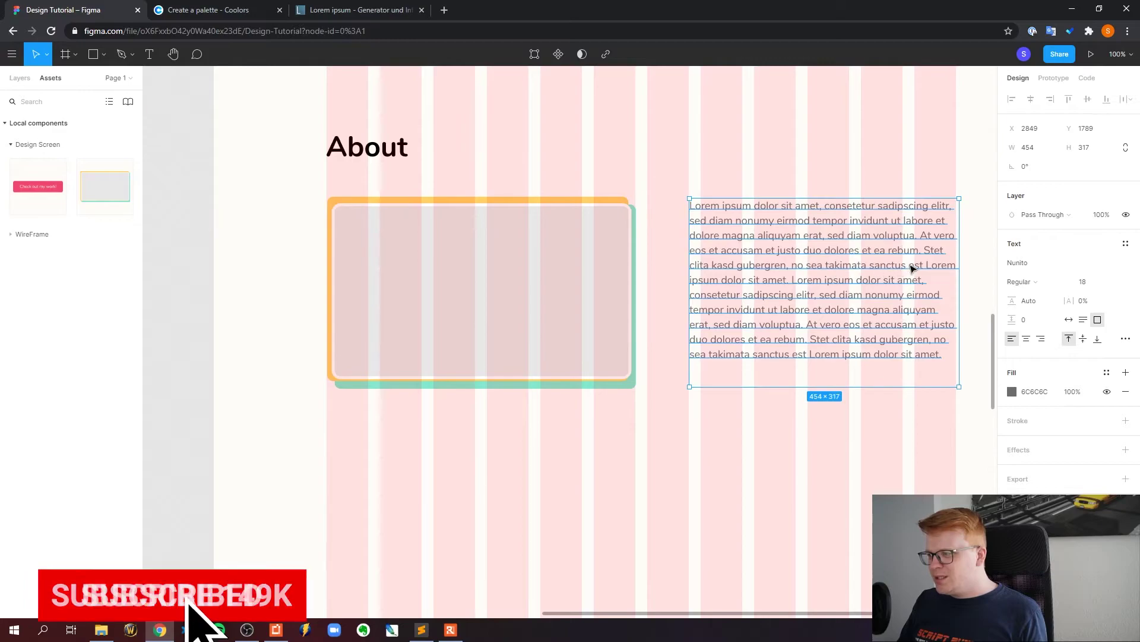
left_click(936, 147)
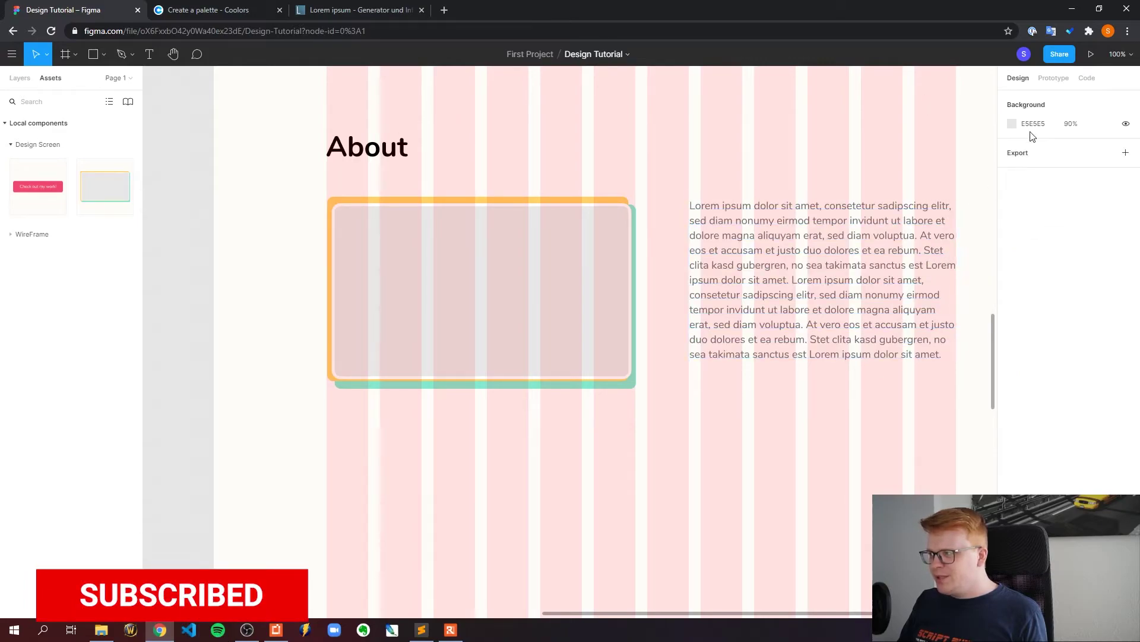
Step: Hide the 12-column layout grid of the Design Screen frame and check the About section at 50% zoom
left_click(1118, 54)
left_click(1064, 156)
left_click(651, 300)
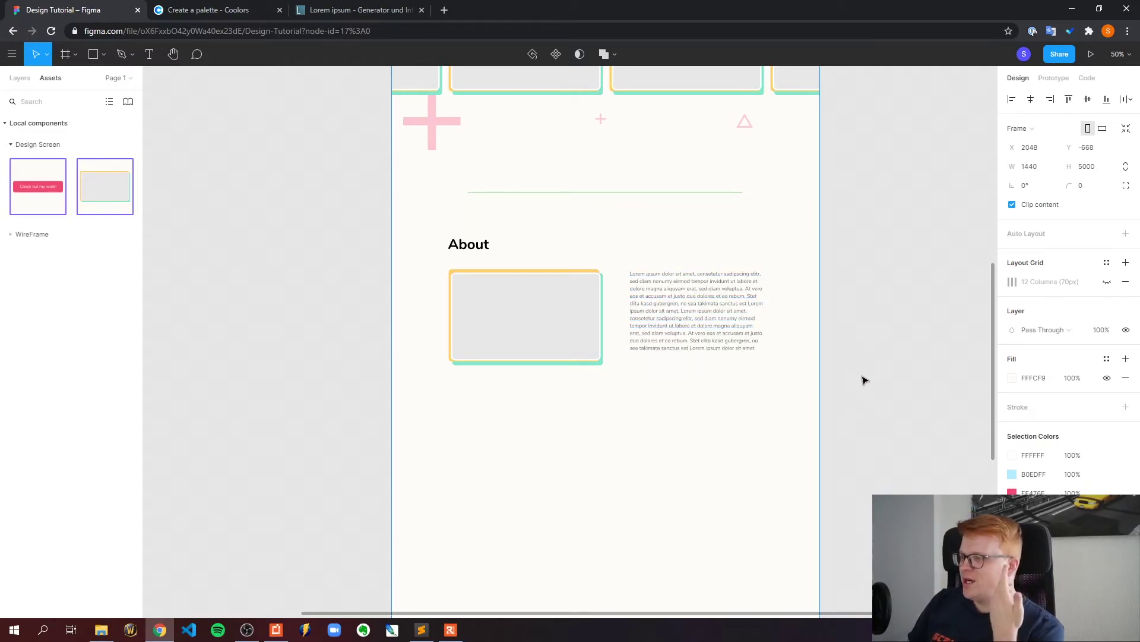
scroll(818, 317, "up", 4)
scroll(926, 344, "down", 4)
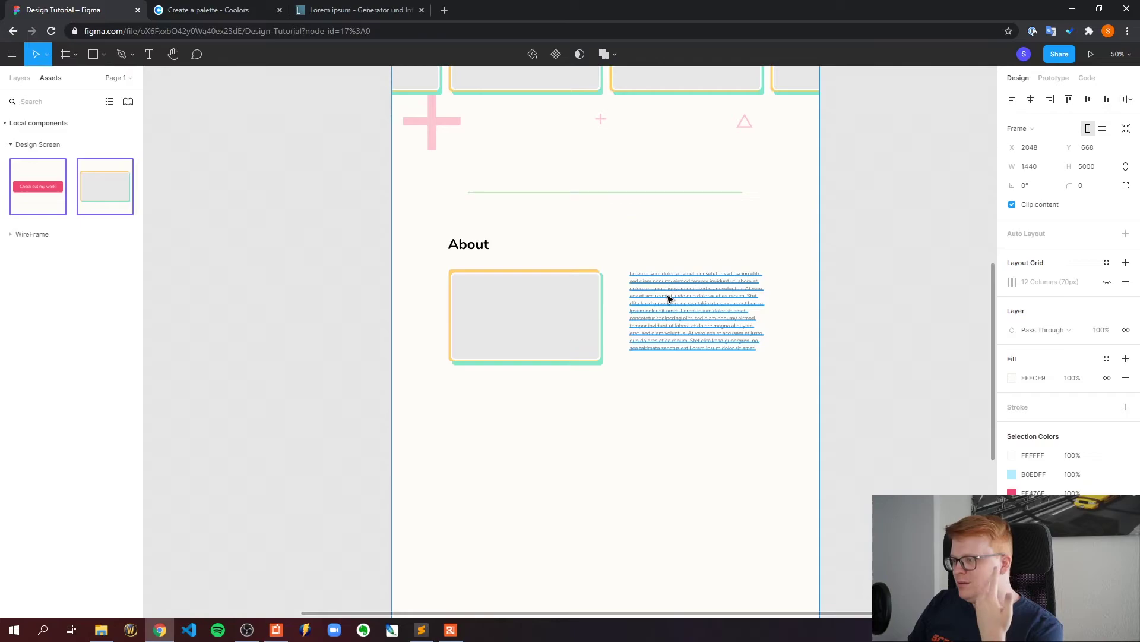
Step: Reduce the About paragraph's text box to 454 × 278 and adjust its position beside the tile
left_click(1118, 55)
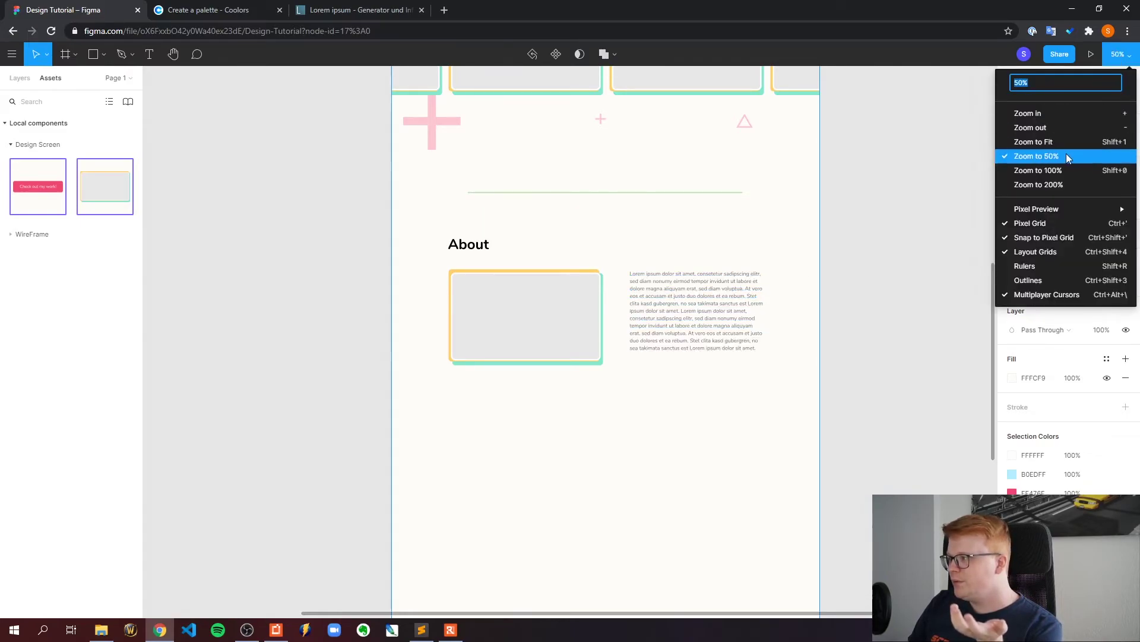
left_click(1063, 170)
scroll(933, 305, "up", 1)
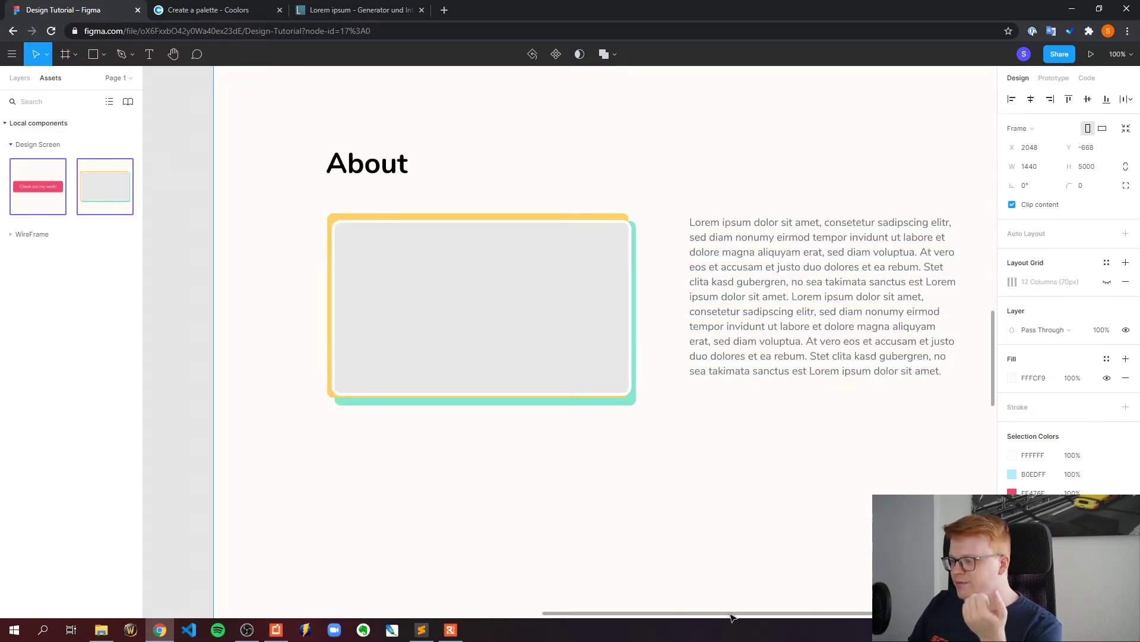
scroll(731, 416, "right", 3)
left_click(737, 321)
left_click_drag(735, 321, 740, 321)
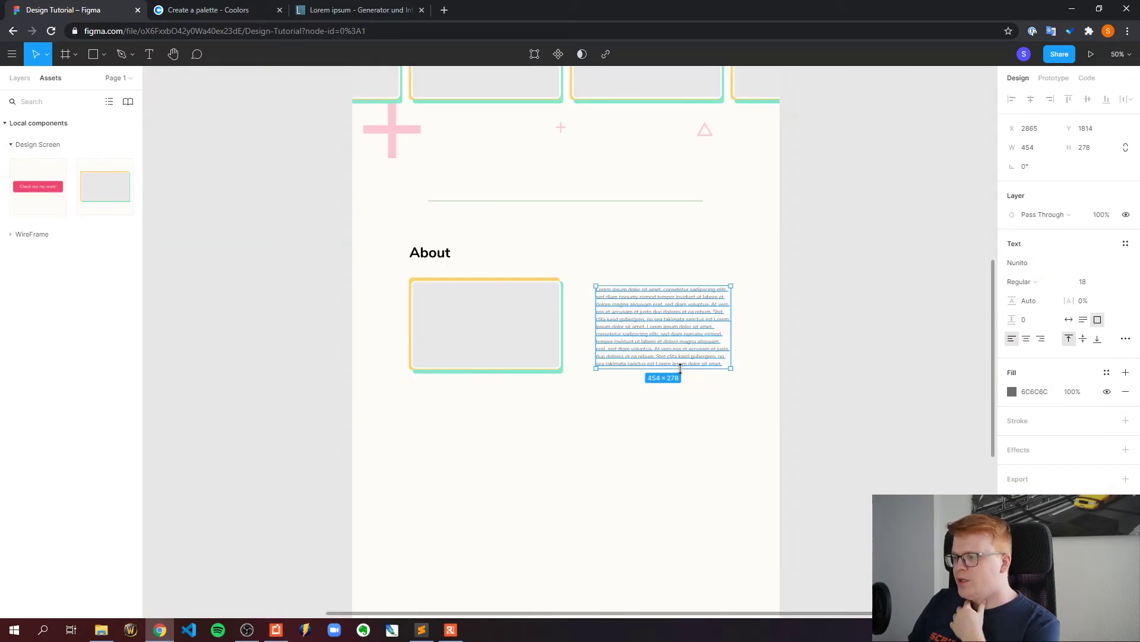
left_click(832, 265)
Step: Duplicate the green divider line above the About section and place the copy below that section
scroll(832, 264, "up", 4)
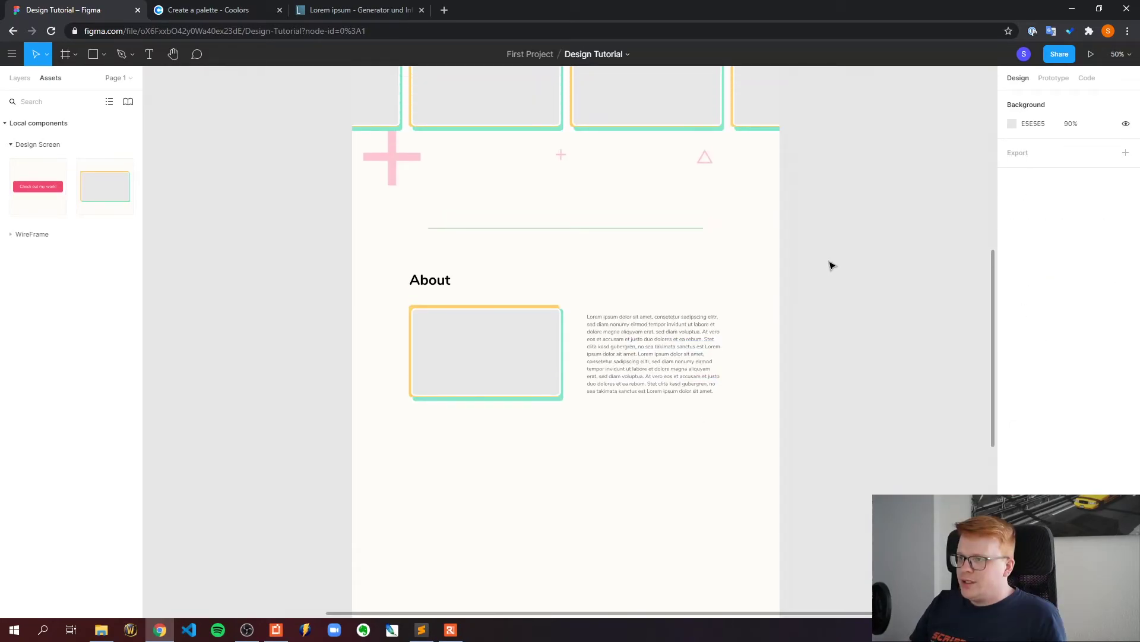
scroll(843, 264, "down", 3)
scroll(847, 259, "down", 2)
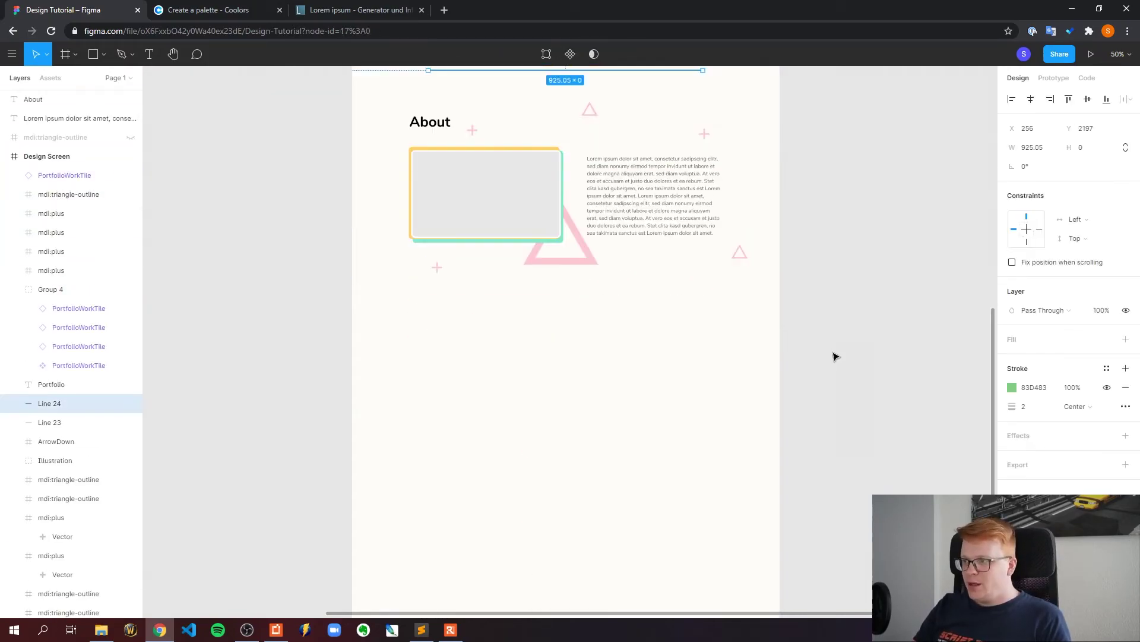
key("ctrl+v")
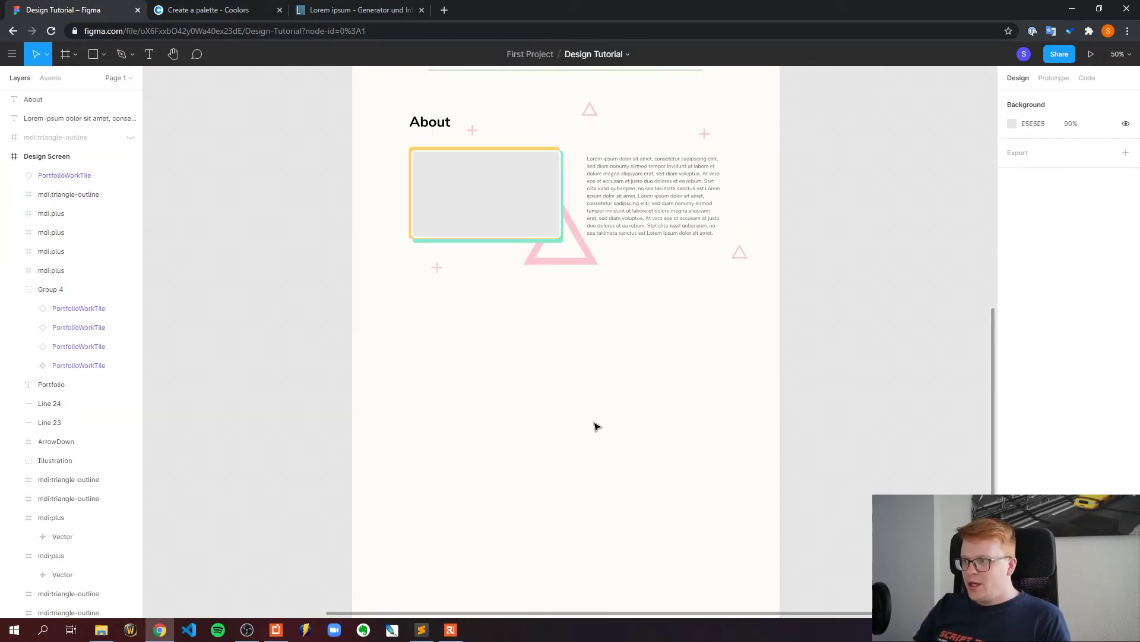
scroll(591, 329, "up", 1)
left_click_drag(612, 103, 611, 362)
key("Escape")
Step: Make the Portfolio, About and Contact me links in the navigation bar bold
scroll(771, 429, "up", 5)
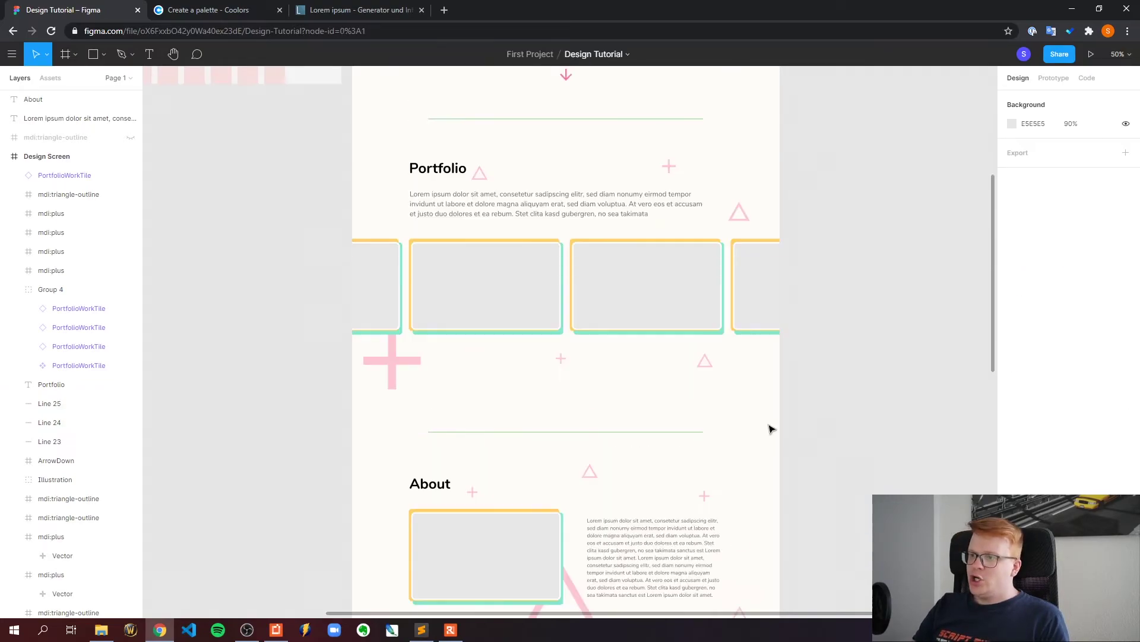
scroll(771, 429, "up", 6)
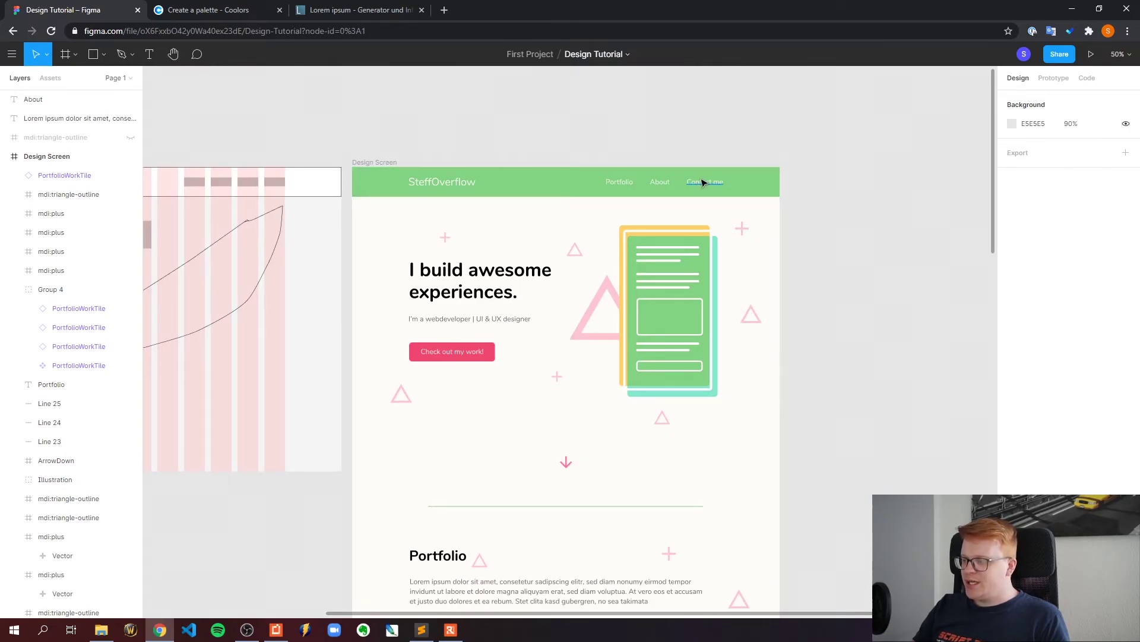
left_click(614, 187)
left_click(663, 184, "shift")
left_click(723, 182, "shift")
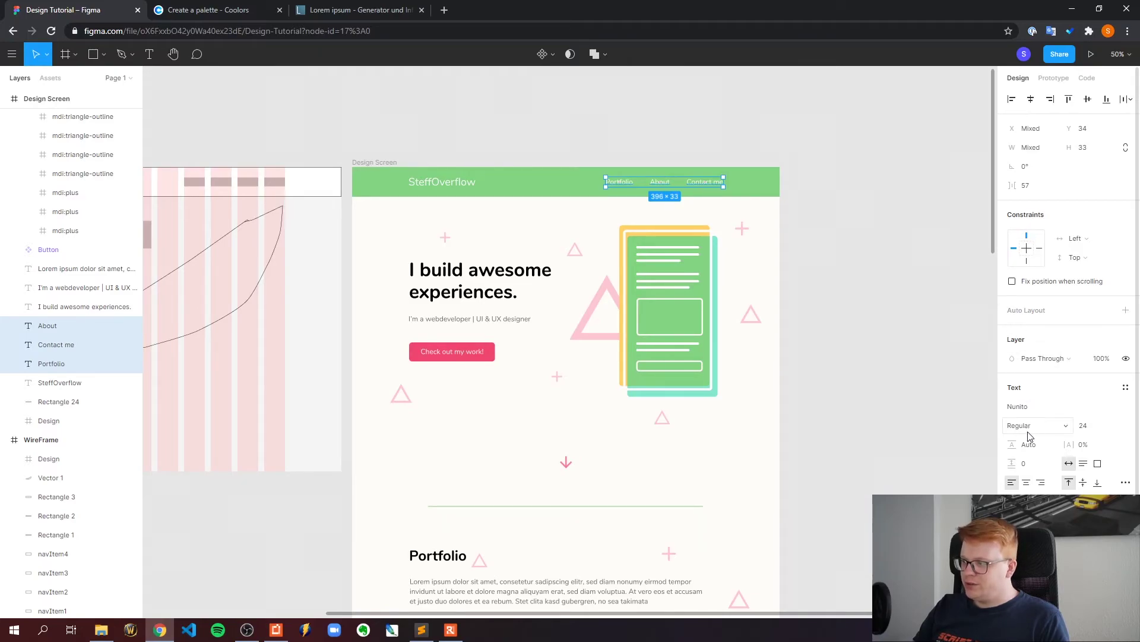
left_click(1067, 428)
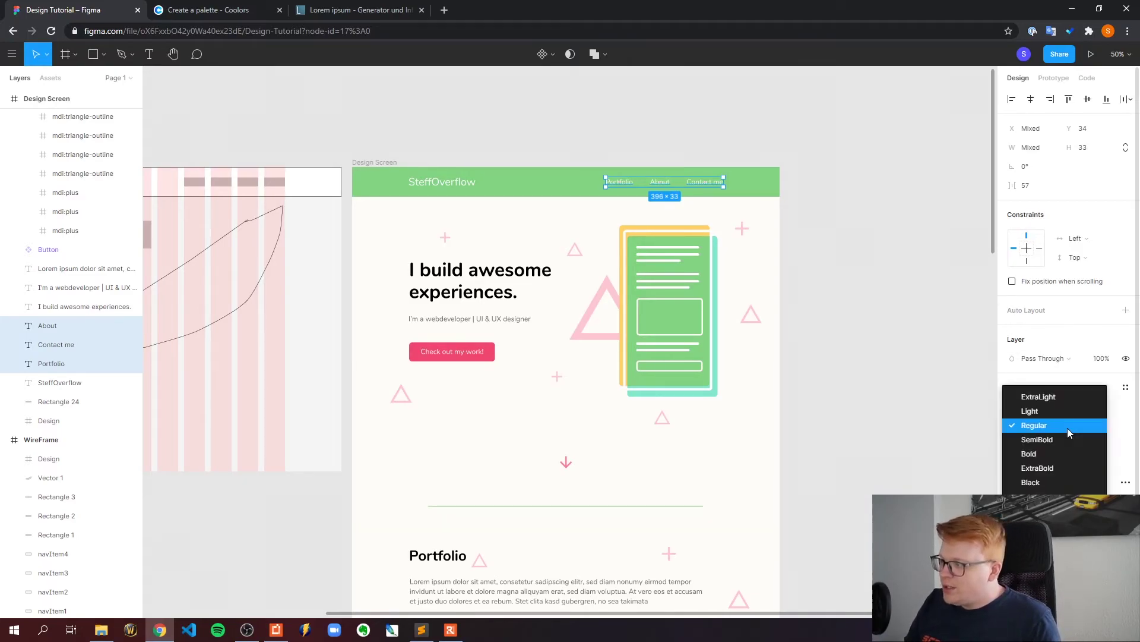
left_click(1044, 454)
left_click(784, 199)
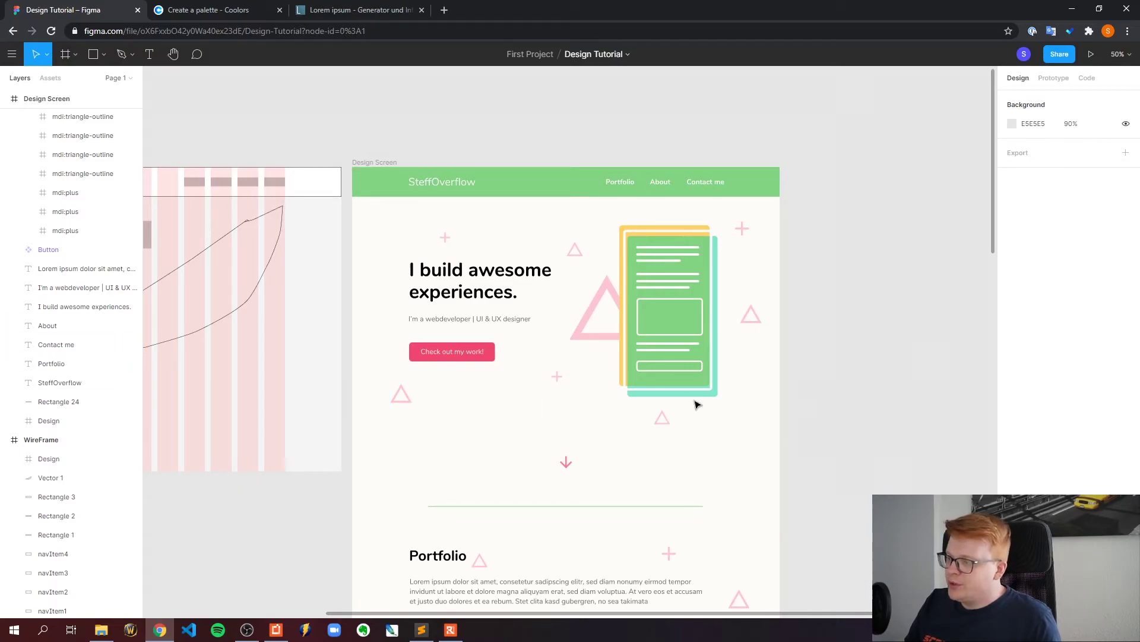
Step: Review the page from the hero through Portfolio and About to the empty area below the last divider
scroll(695, 400, "down", 10)
scroll(707, 350, "down", 3)
scroll(726, 312, "up", 1)
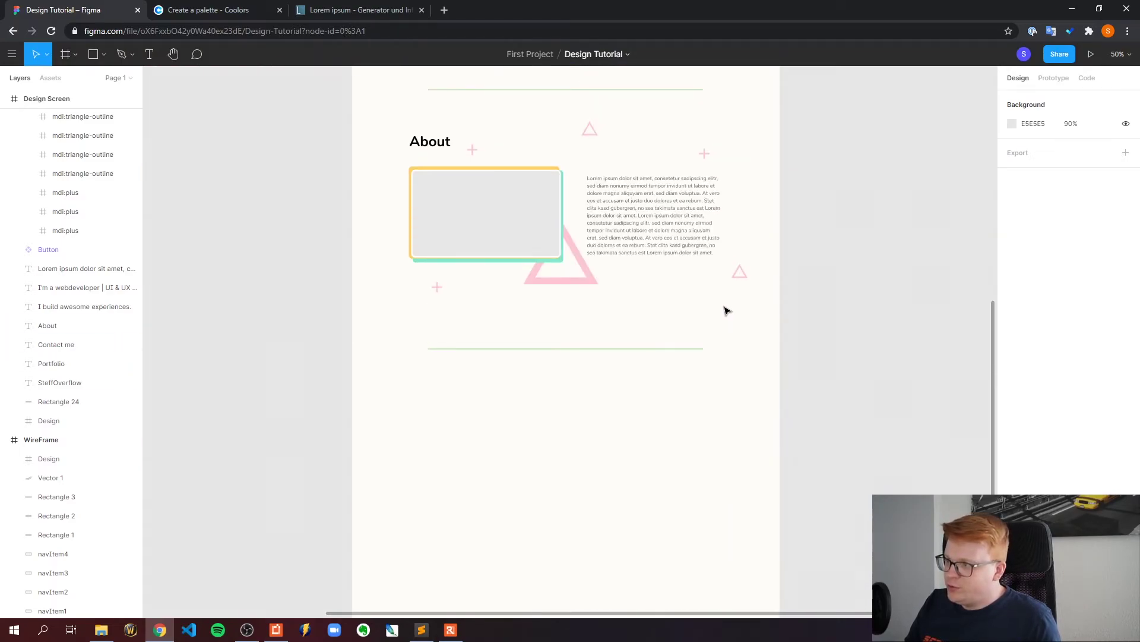
scroll(849, 308, "up", 2)
scroll(822, 307, "down", 5)
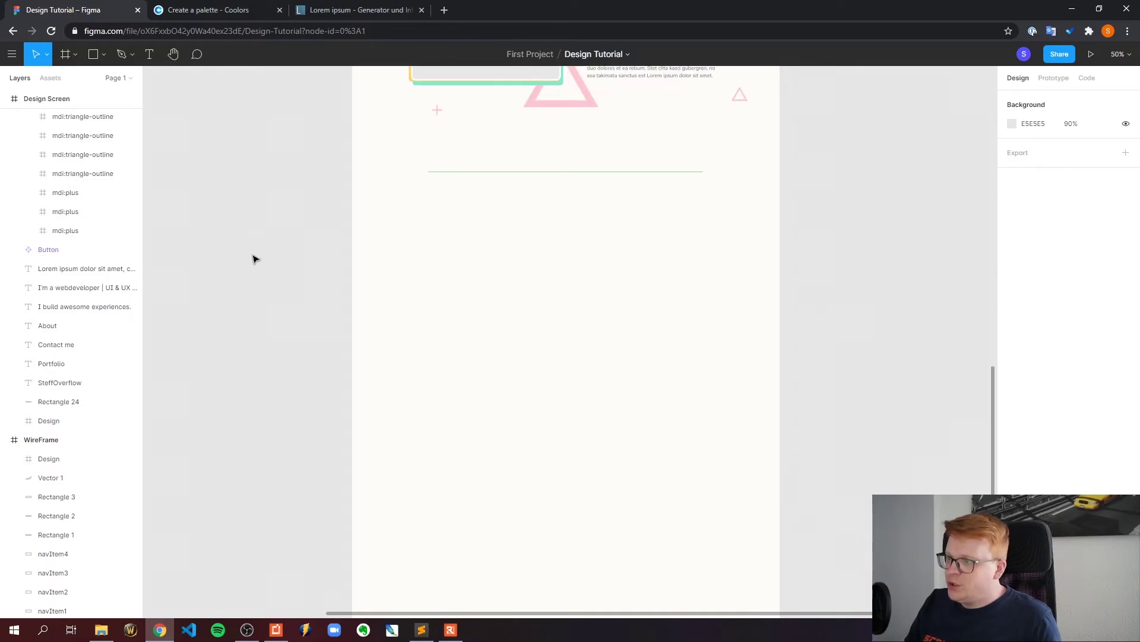
scroll(915, 348, "up", 5)
scroll(917, 334, "up", 5)
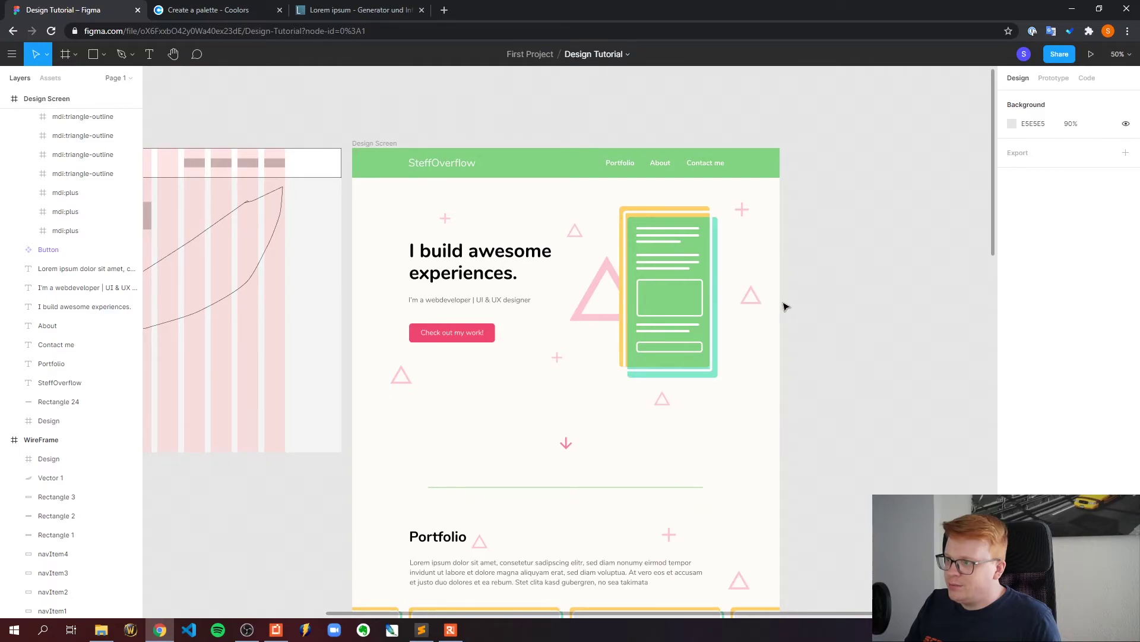
scroll(886, 313, "down", 10)
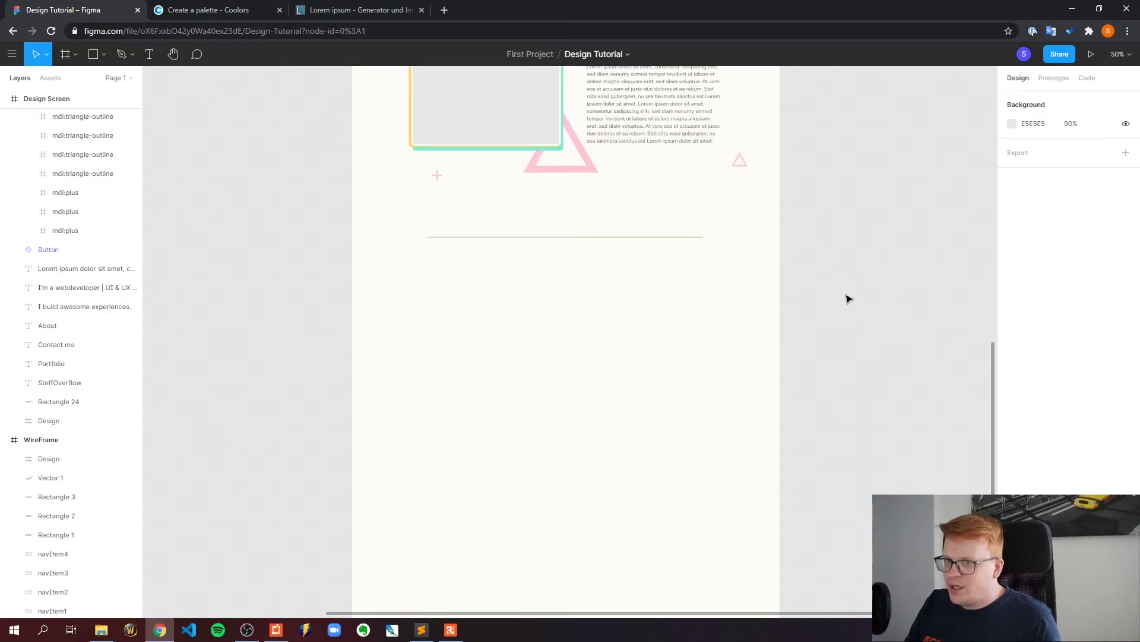
scroll(708, 370, "up", 4)
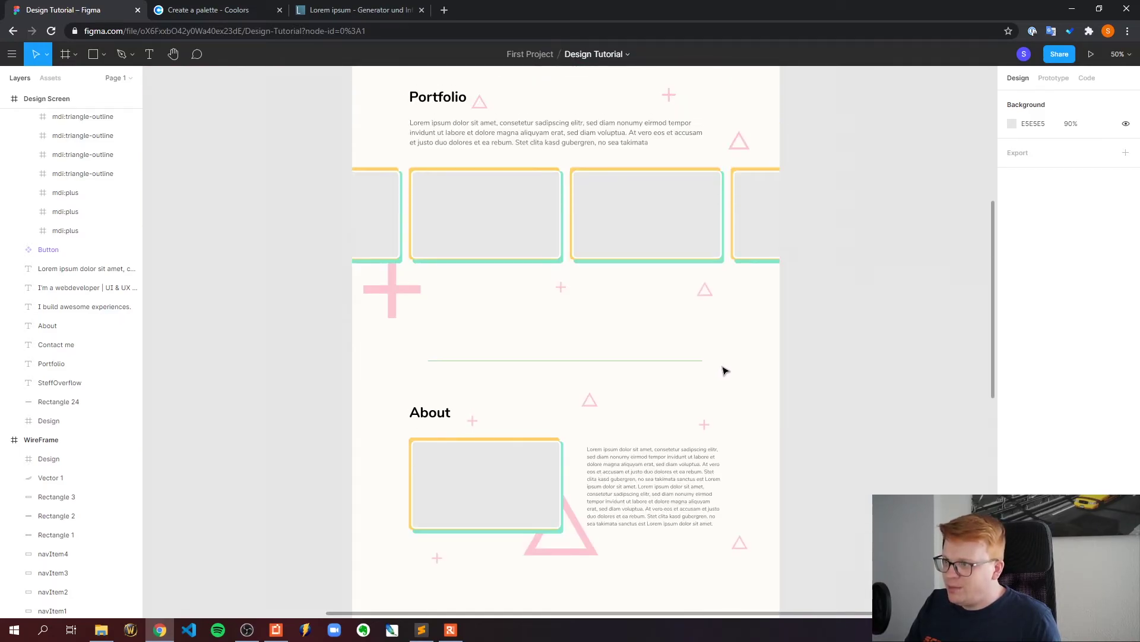
scroll(873, 373, "up", 4)
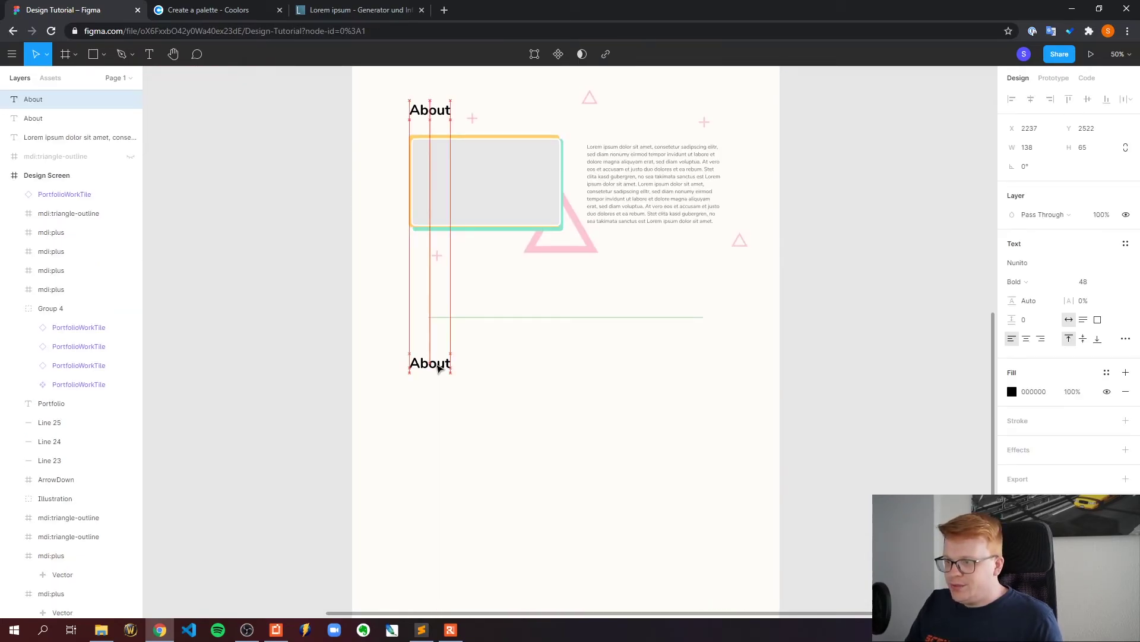
Step: Change the copied About heading below the last divider to "Contact me"
double_click(438, 364)
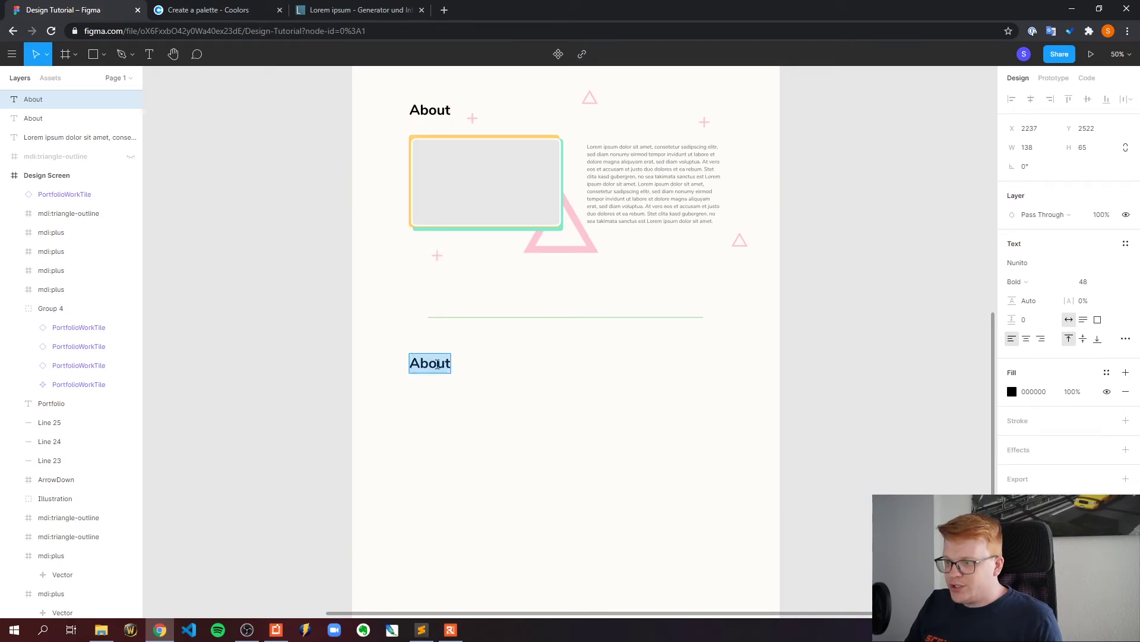
type("Conten")
type("t")
key("BackSpace")
key("BackSpace")
key("BackSpace")
type("act me")
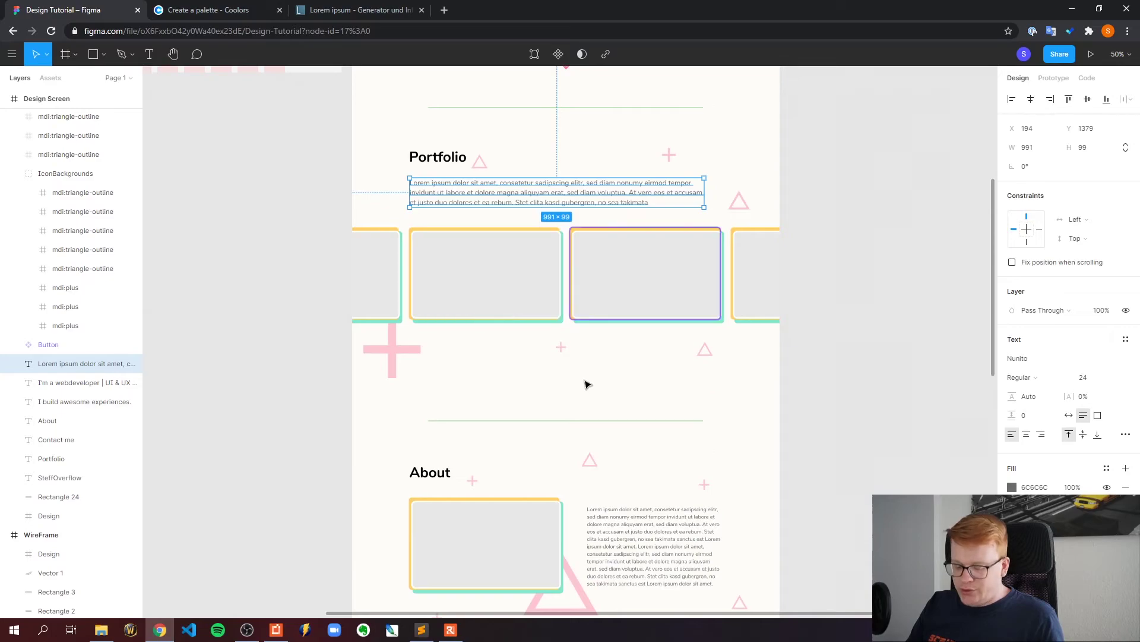
Step: Paste a copy of the Portfolio intro paragraph and align it under the Contact me heading
scroll(591, 404, "down", 8)
left_click(504, 397)
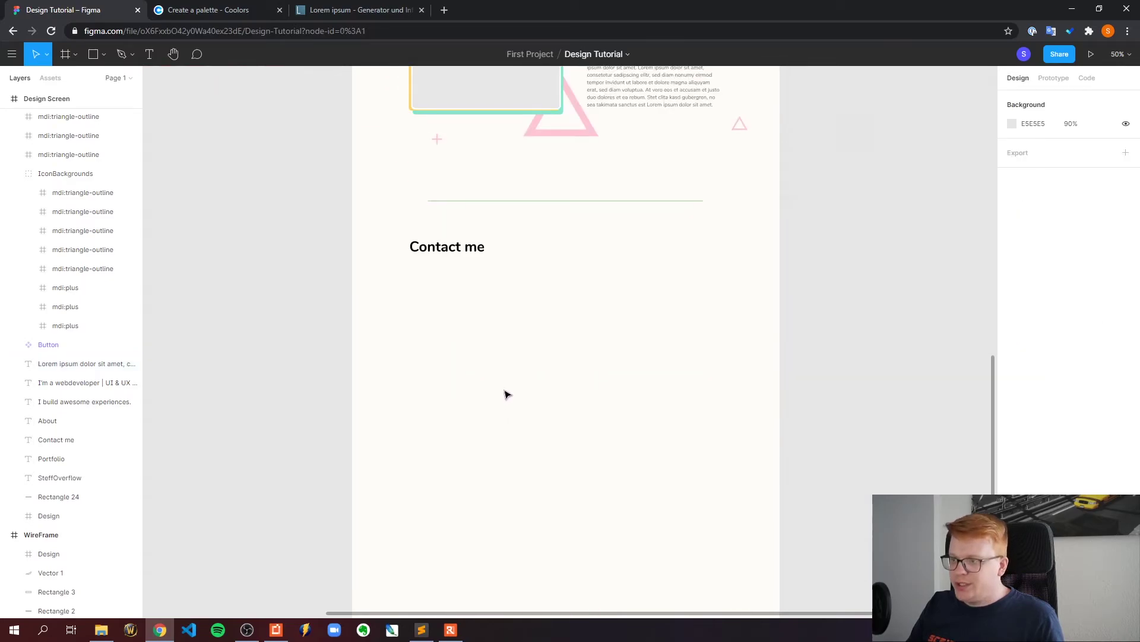
key("ctrl+v")
left_click_drag(558, 333, 512, 292)
left_click(636, 392)
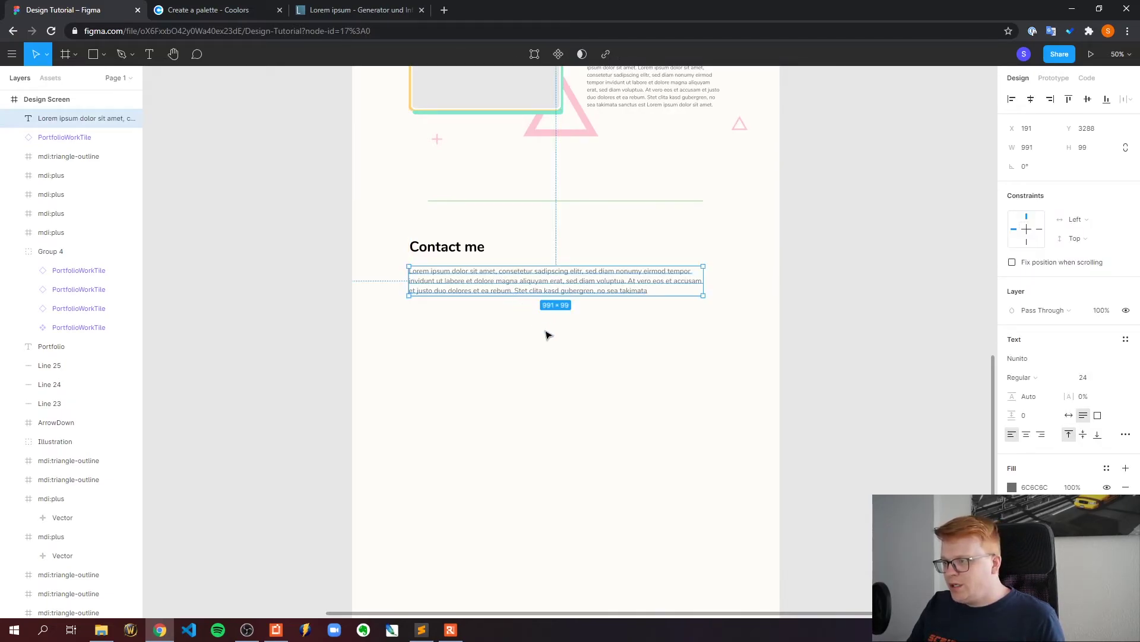
left_click(539, 327)
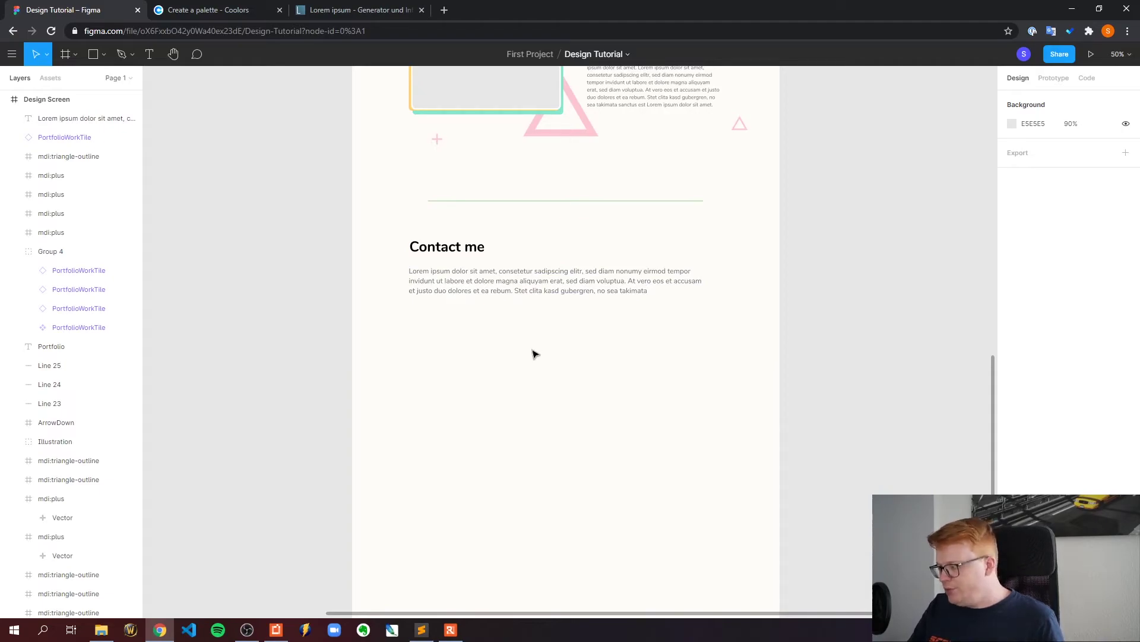
scroll(534, 351, "down", 1)
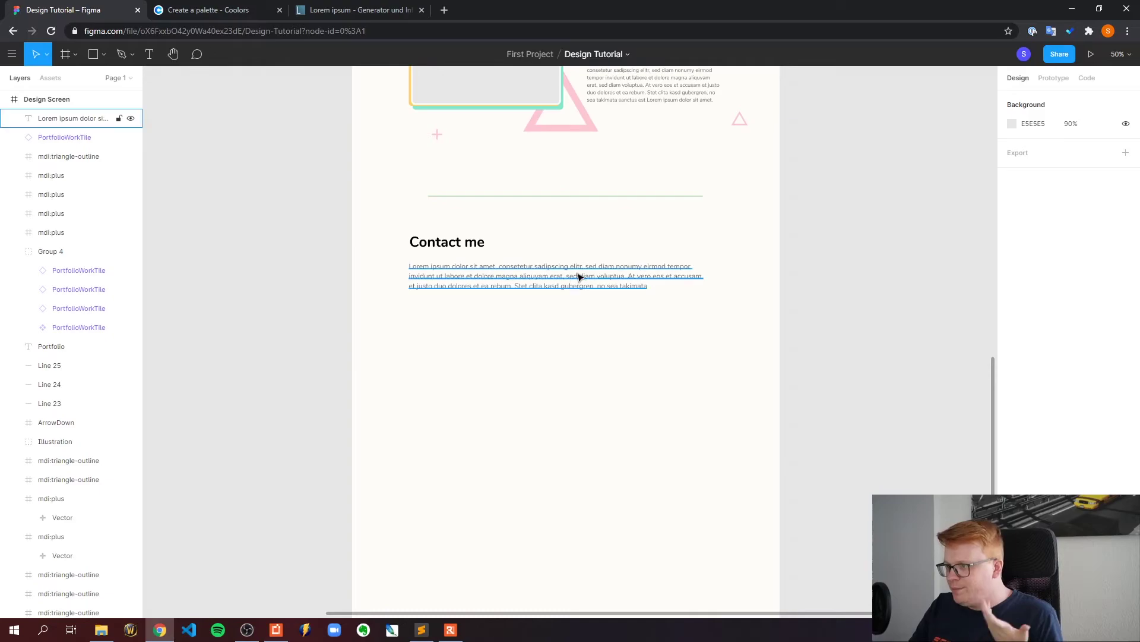
scroll(845, 381, "up", 5)
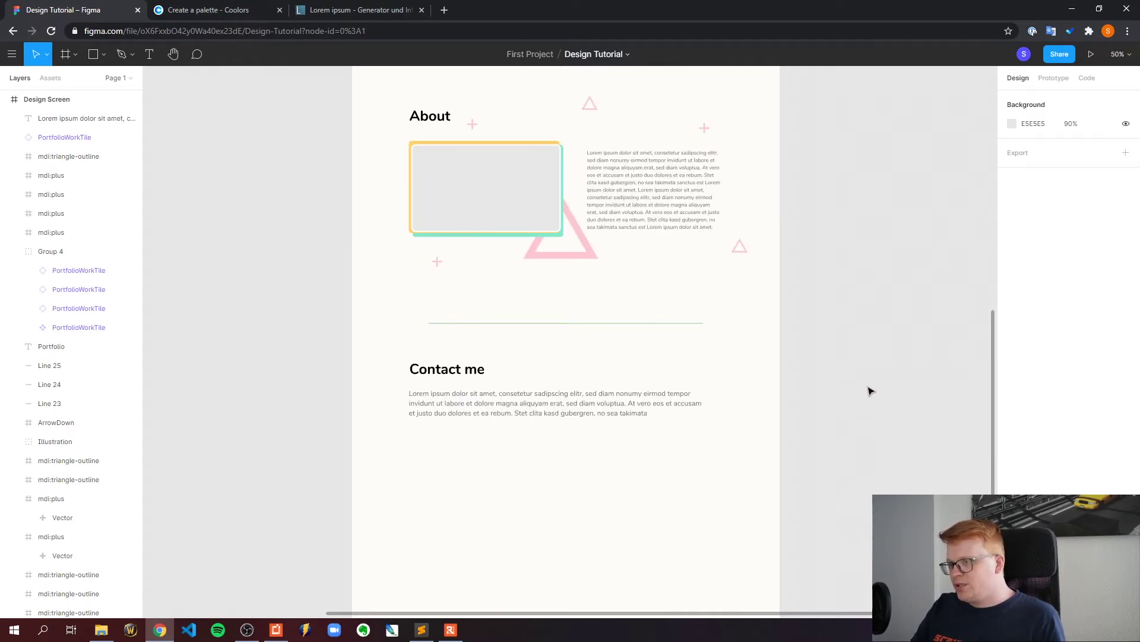
scroll(846, 392, "down", 1)
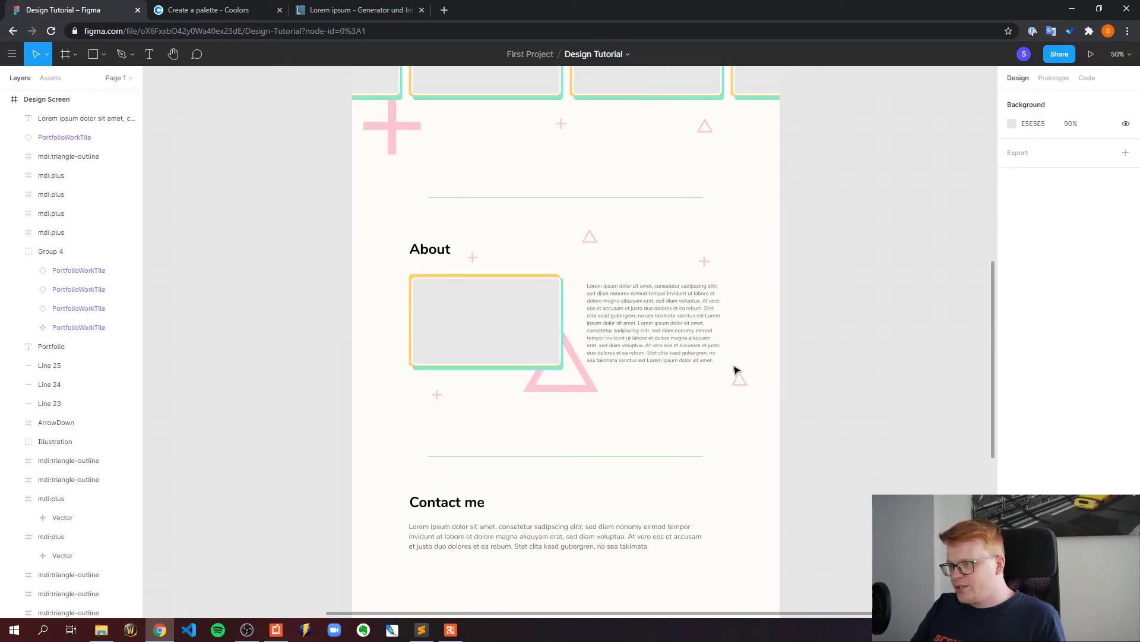
left_click(649, 331)
scroll(820, 348, "down", 4)
left_click(603, 313)
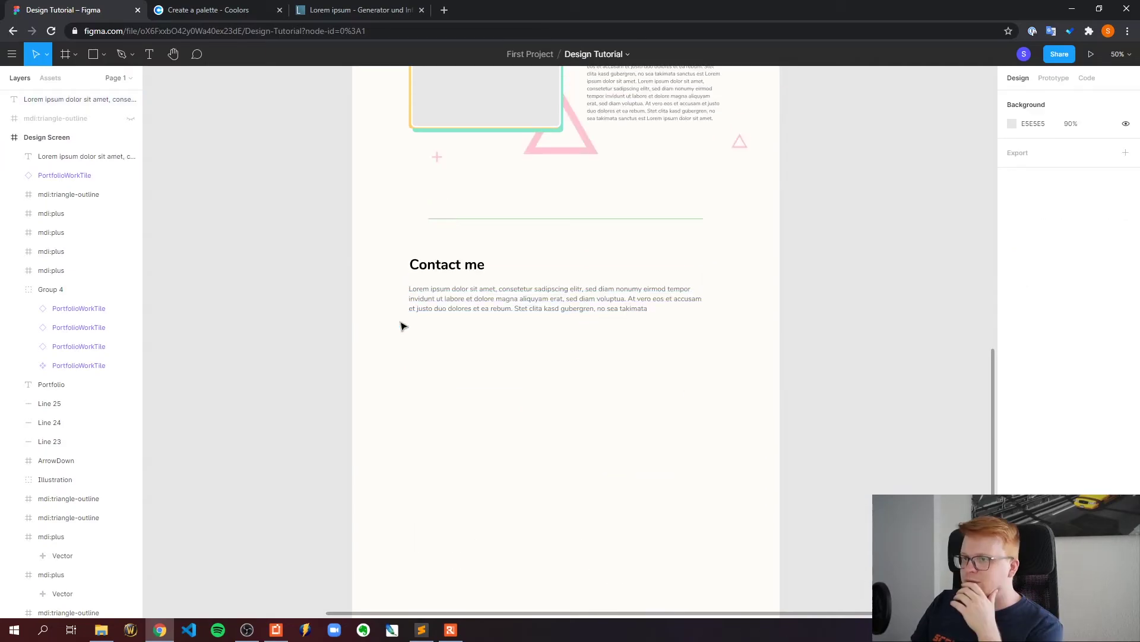
Step: Draw a horizontal green line below the Contact me paragraph, starting at its left edge and spanning about half its width
left_click(1118, 54)
left_click(1082, 170)
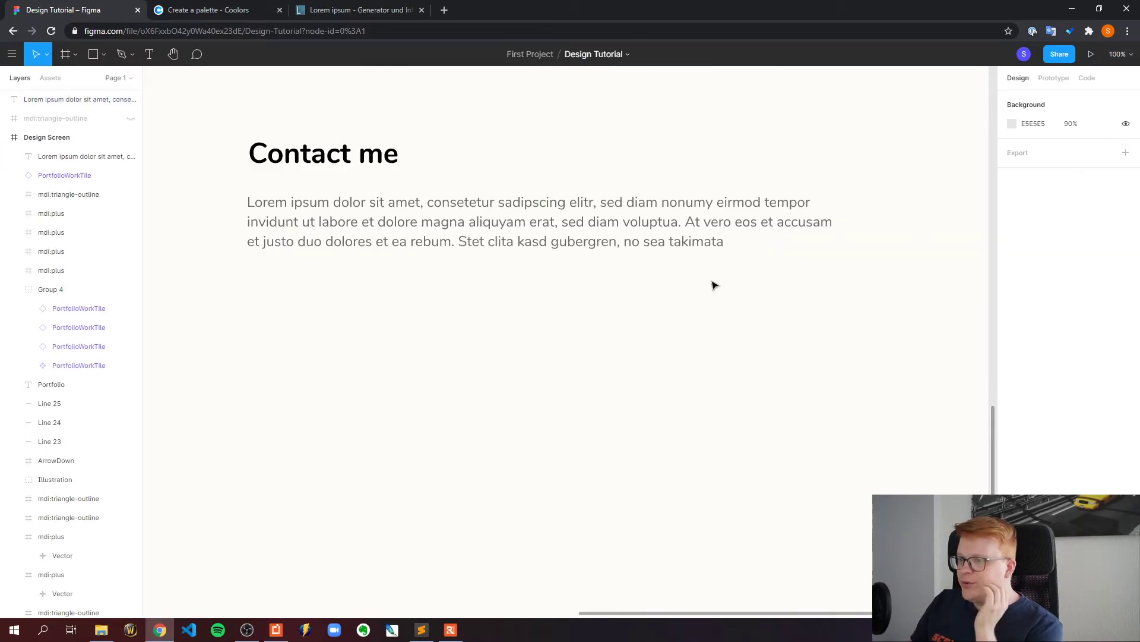
key("l")
scroll(570, 604, "down", 2)
scroll(570, 604, "left", 2)
scroll(569, 604, "right", 2)
scroll(644, 522, "up", 3)
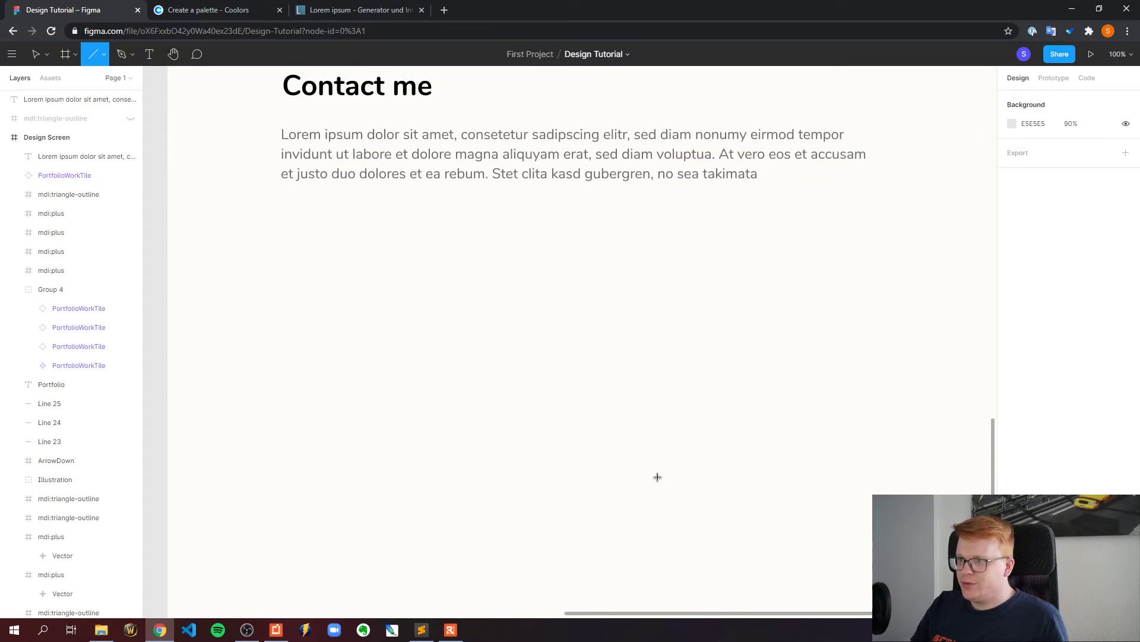
scroll(673, 474, "down", 2)
left_click_drag(283, 301, 557, 300)
left_click(1036, 168)
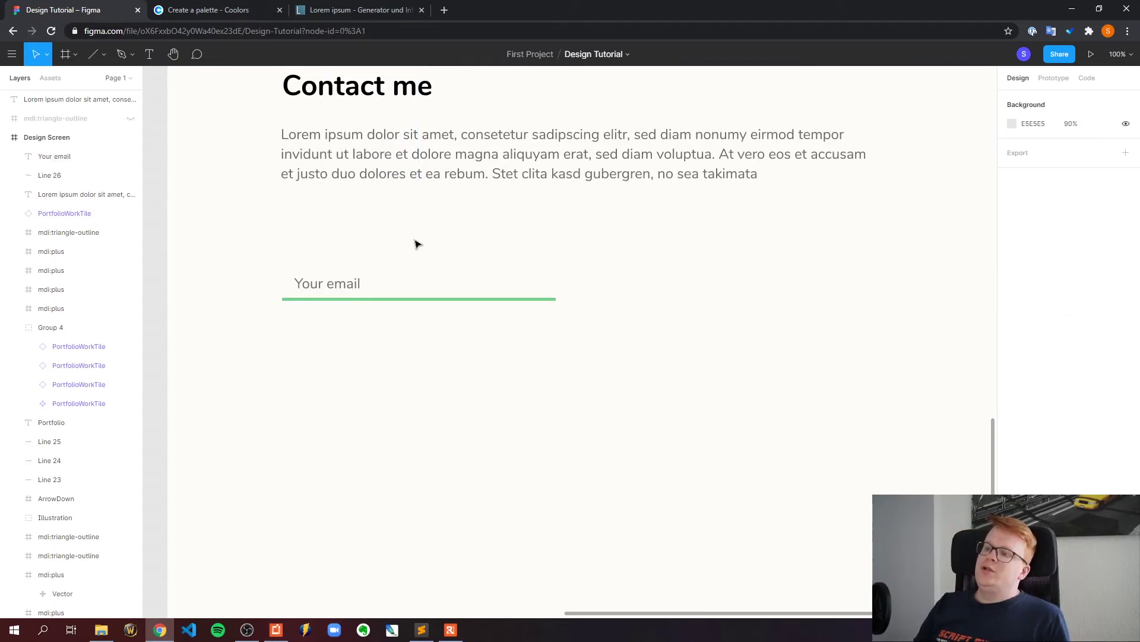
Step: Duplicate the "Your email" field with its green line twice, one copy below the original and one beside it
left_click_drag(274, 250, 410, 341)
left_click(390, 387)
key("ctrl+v")
left_click_drag(354, 290, 354, 372)
left_click(387, 484)
key("ctrl+v")
left_click_drag(347, 285, 701, 283)
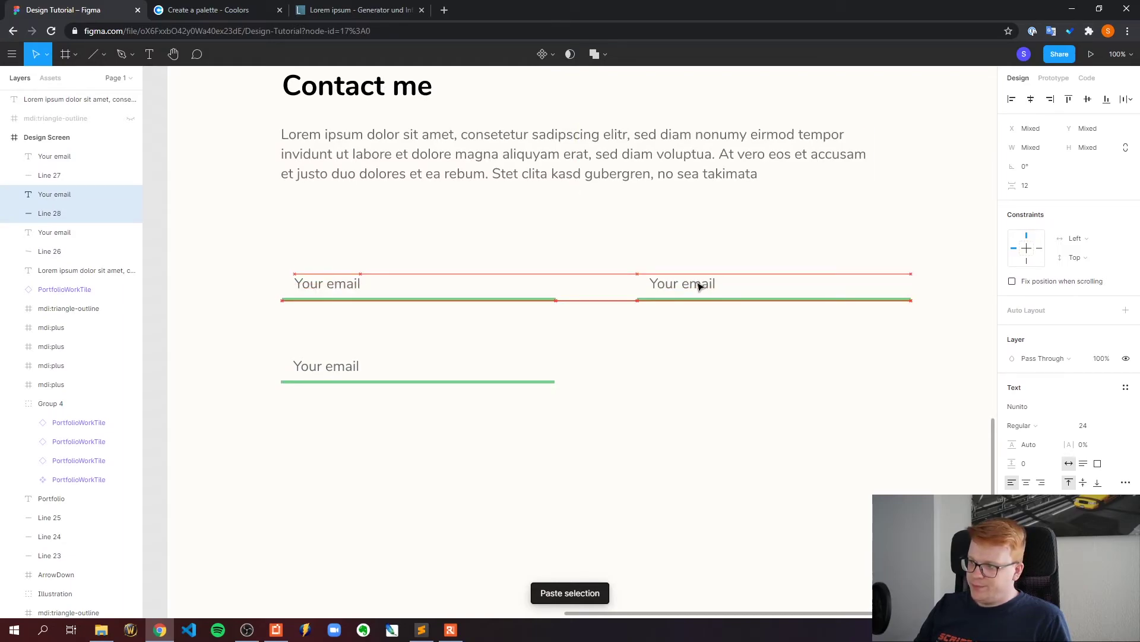
Step: Change the upper two field labels to "Firstname" and "Lastname"
left_click(683, 435)
double_click(347, 282)
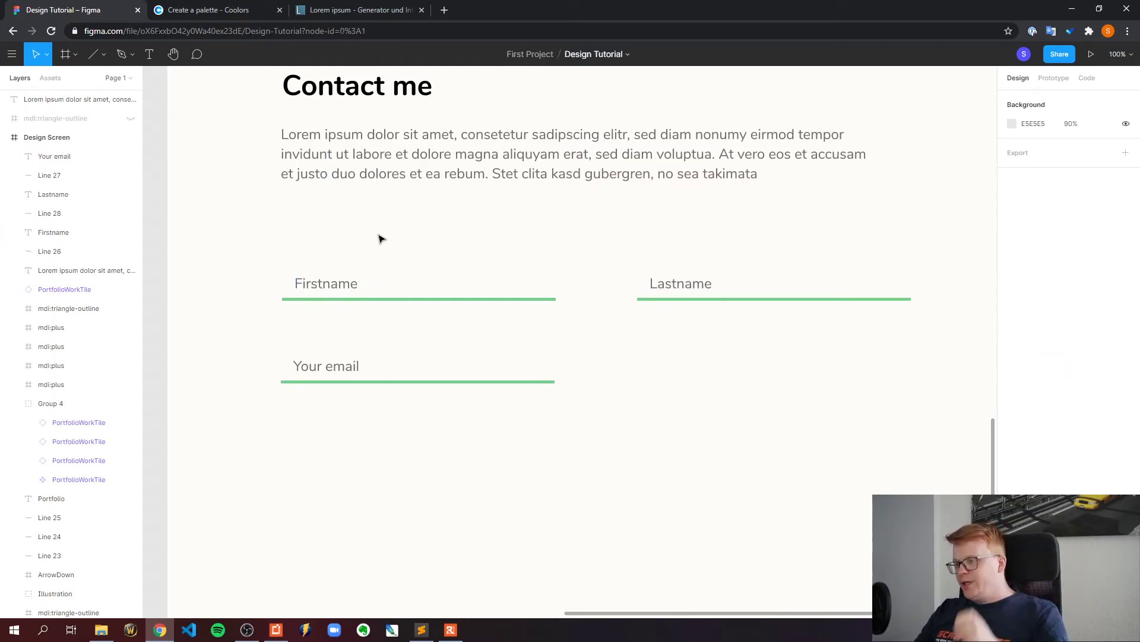
scroll(809, 474, "up", 1)
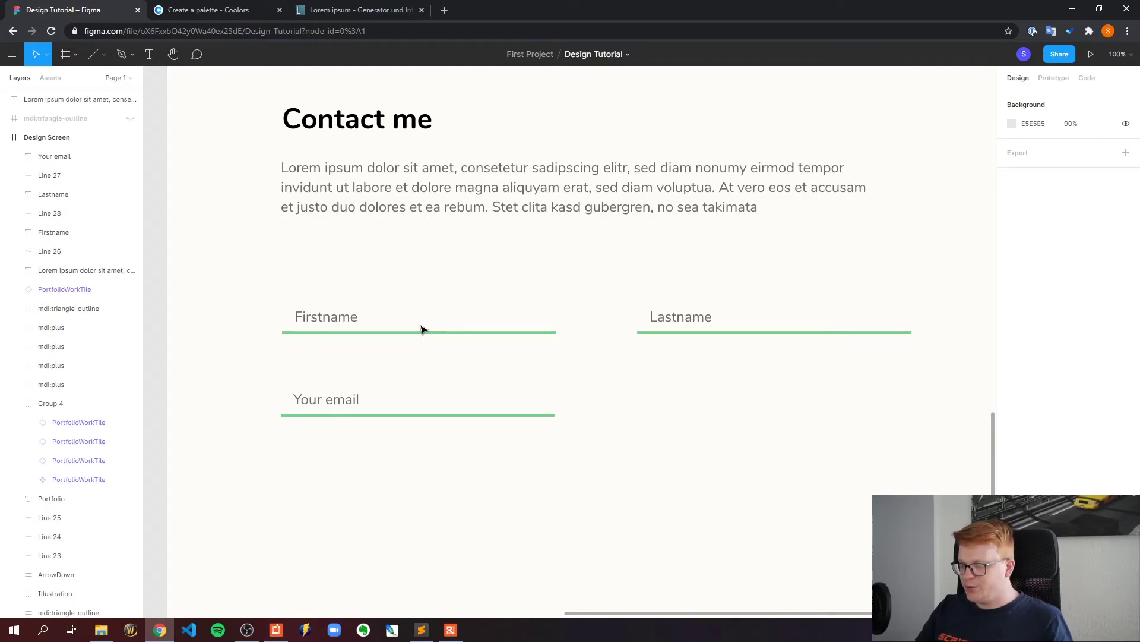
Step: Open facebook.com in a new browser tab as a reference for form fields
key("ctrl+t")
type("face")
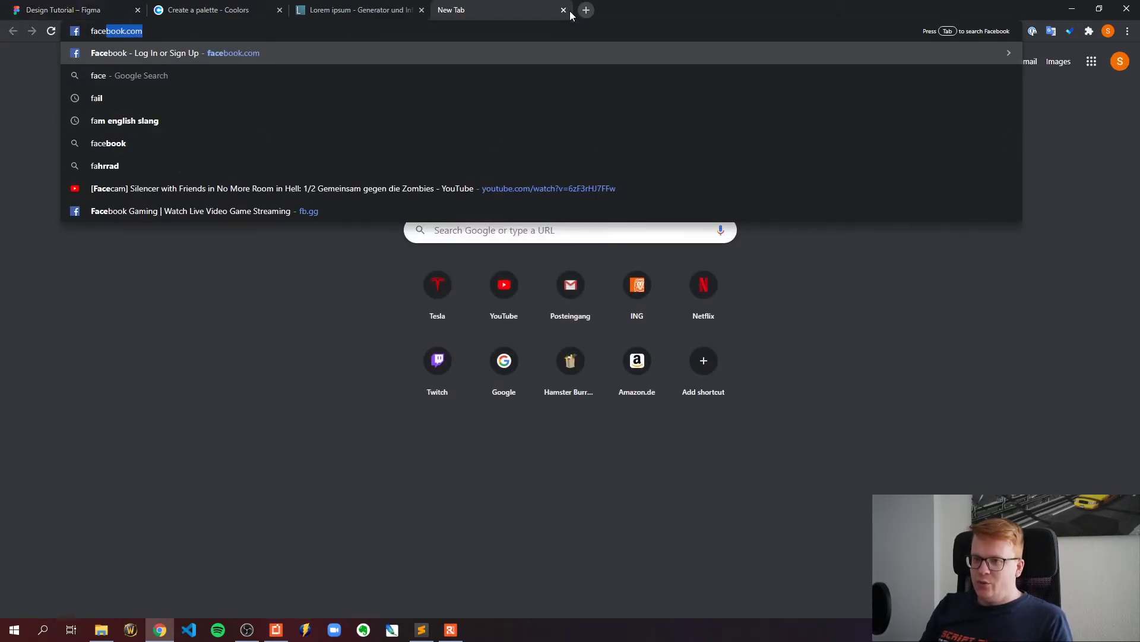
key("Return")
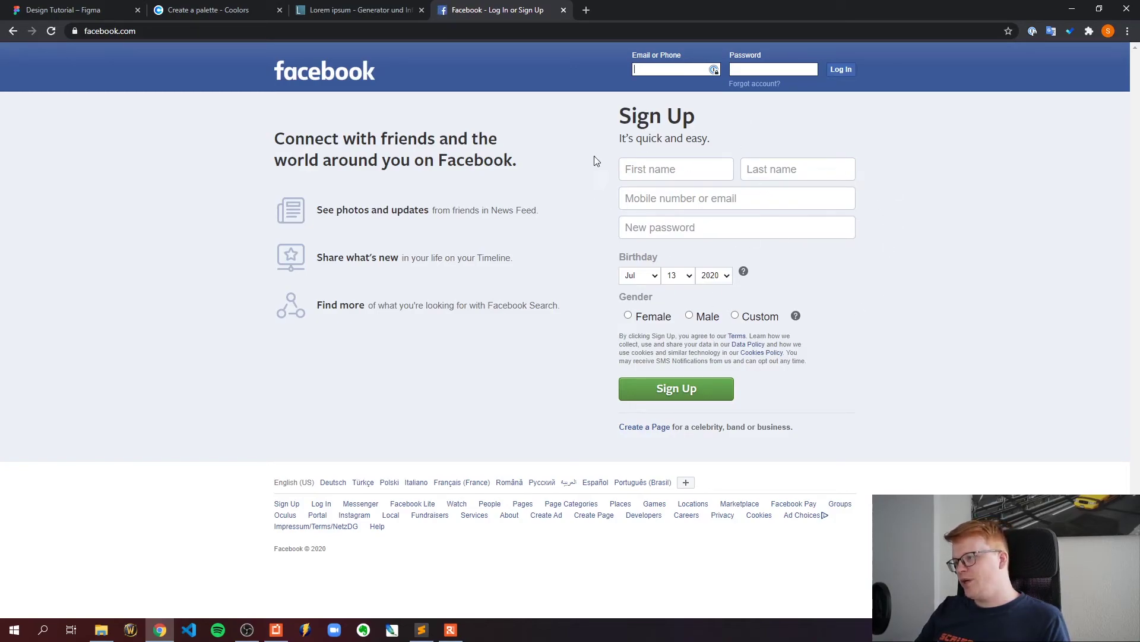
Step: Fill the sign-up form's first name, last name, mobile or email, and new password fields with filler text
left_click(646, 166)
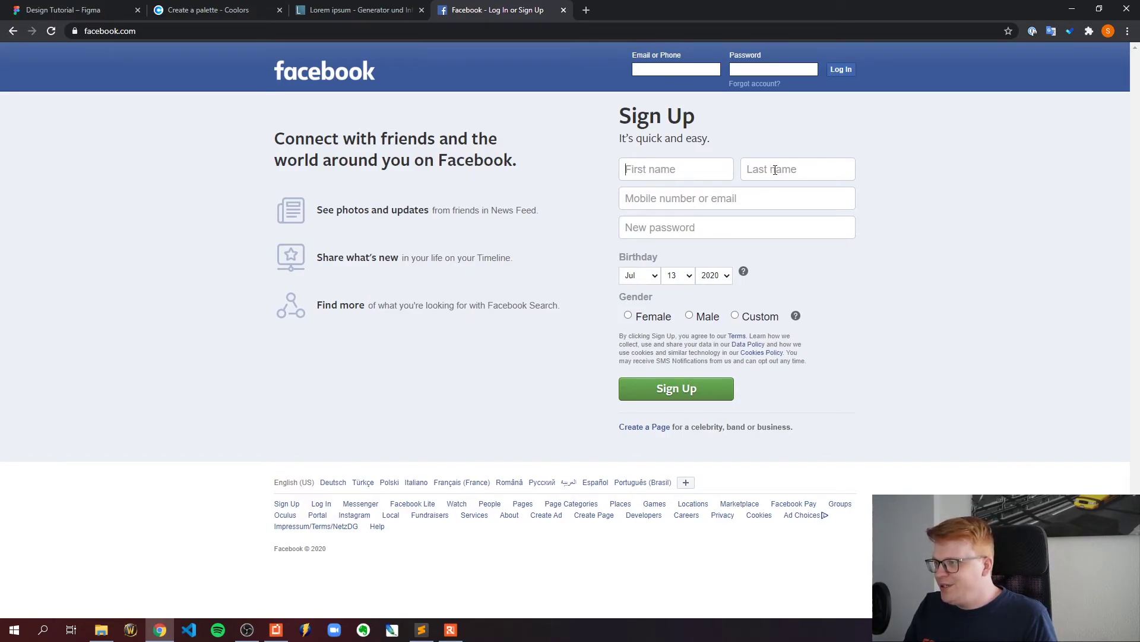
type("ds")
type("sd")
left_click(731, 196)
type("sd")
left_click(699, 227)
type("sd")
left_click(938, 293)
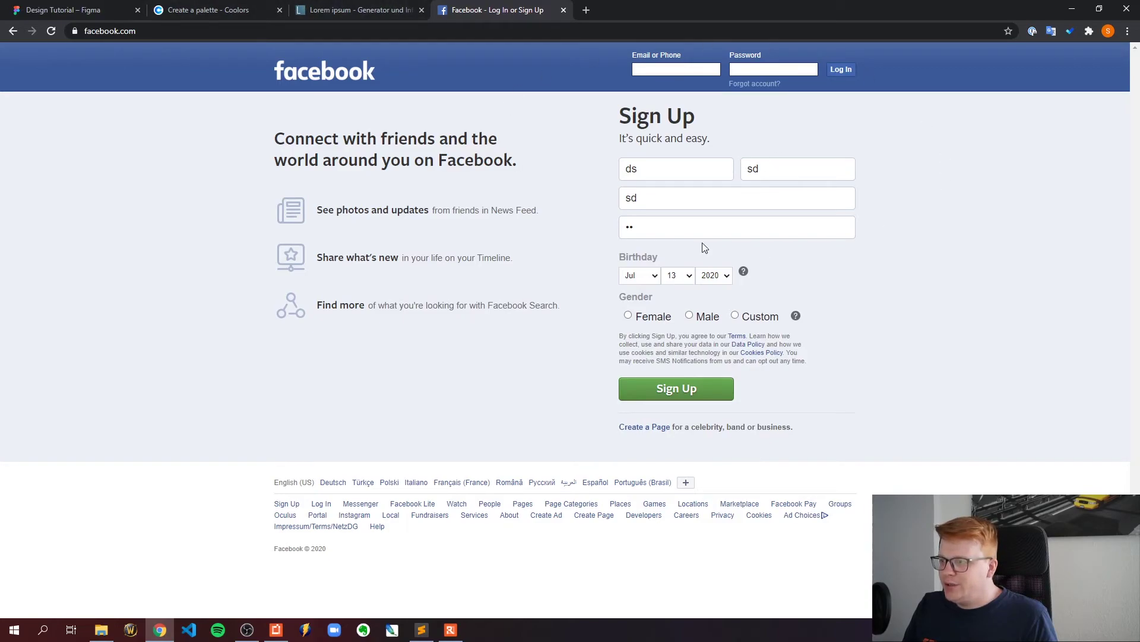
Step: Compare the Facebook sign-up fields with the Contact me form, ending back in the Figma design
key("ctrl+1")
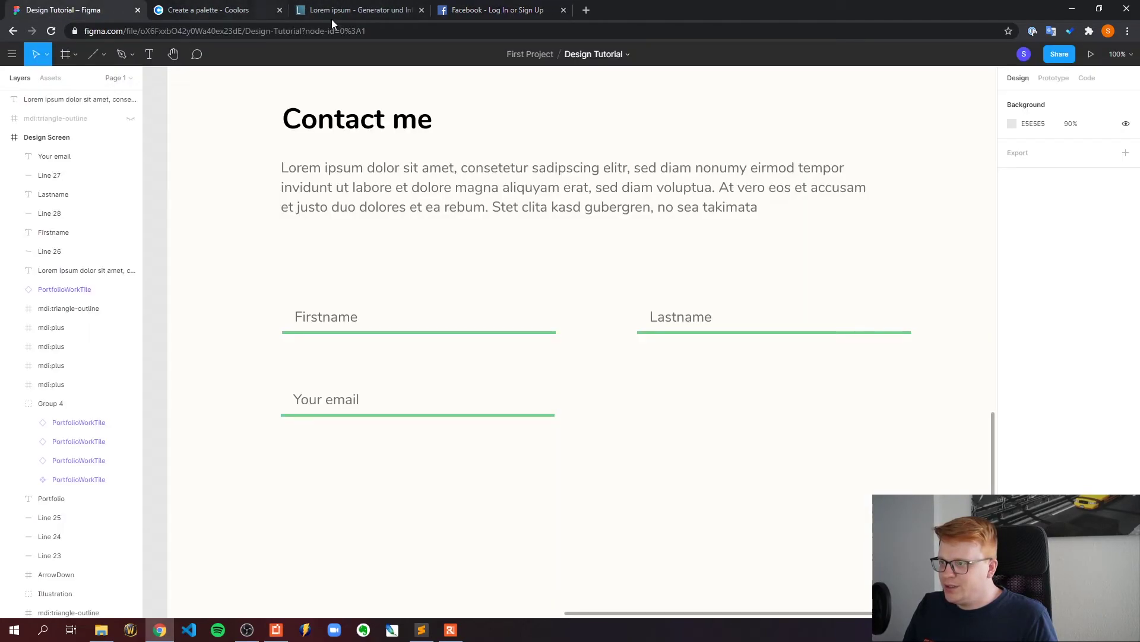
left_click(484, 11)
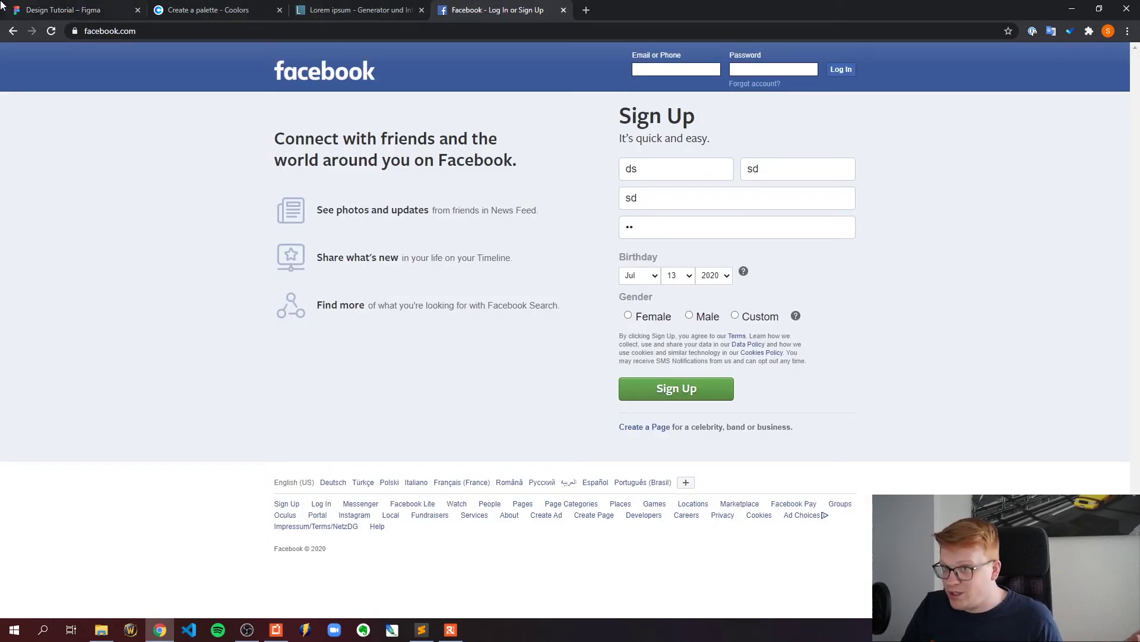
left_click(31, 7)
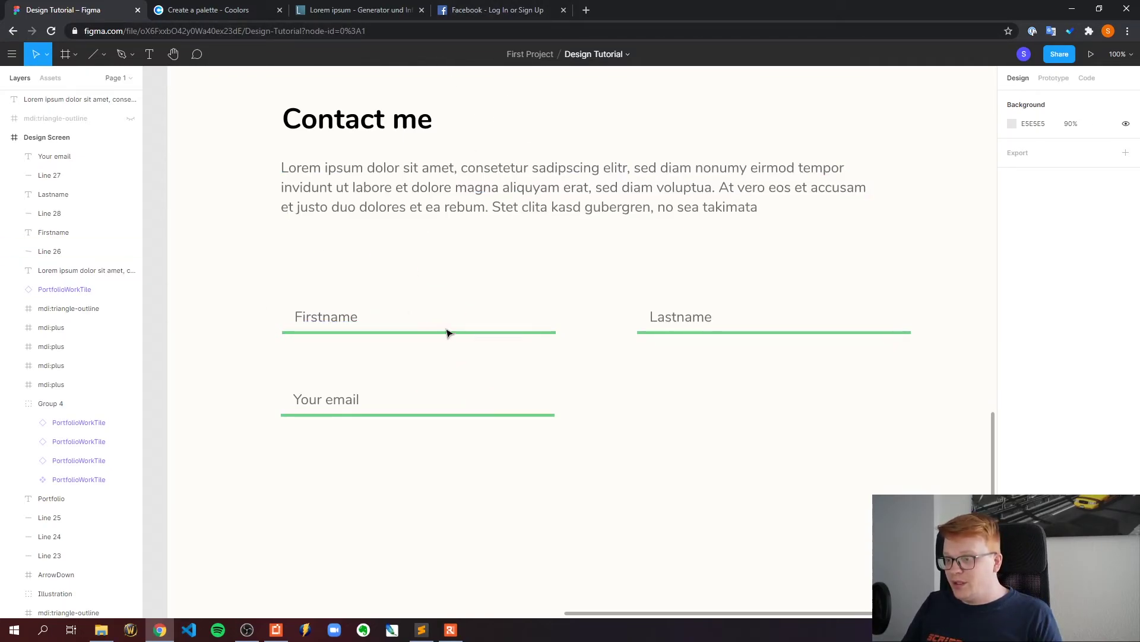
Step: Move the Firstname, Lastname and Your email labels up above their lines, flush with the lines' starting edges
left_click(331, 318)
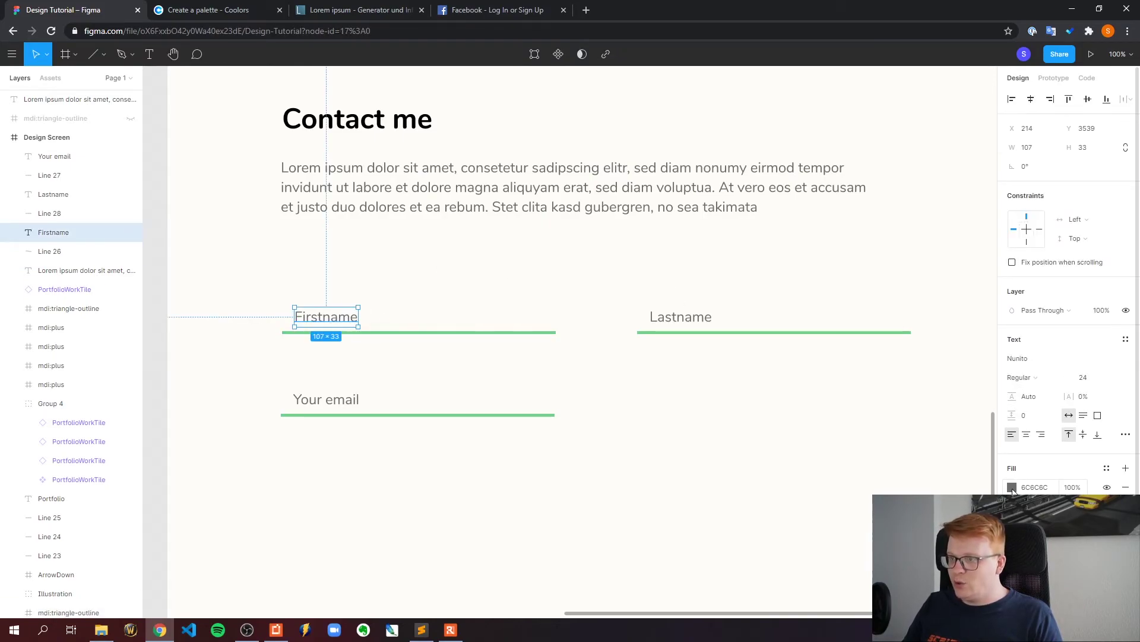
left_click(1012, 487)
key("Escape")
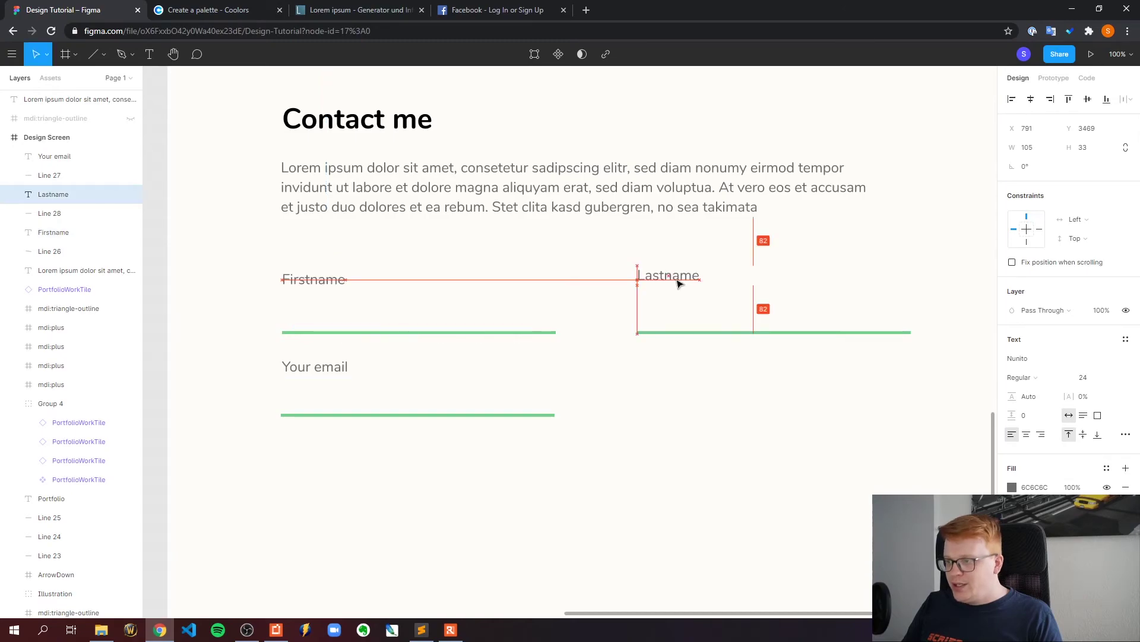
left_click_drag(680, 283, 680, 288)
left_click(692, 245)
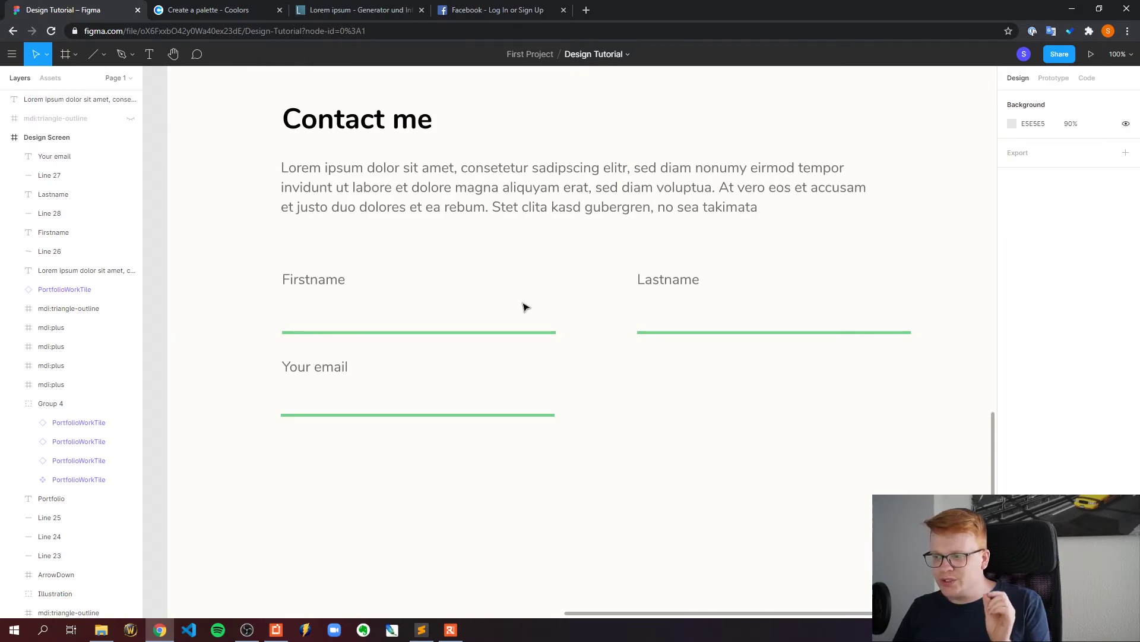
Step: Fine-tune the positions of the Lastname, Your email and Firstname labels so they align with their lines and the paragraph
left_click_drag(664, 286, 663, 284)
left_click(623, 244)
left_click_drag(339, 374, 332, 378)
left_click(321, 279)
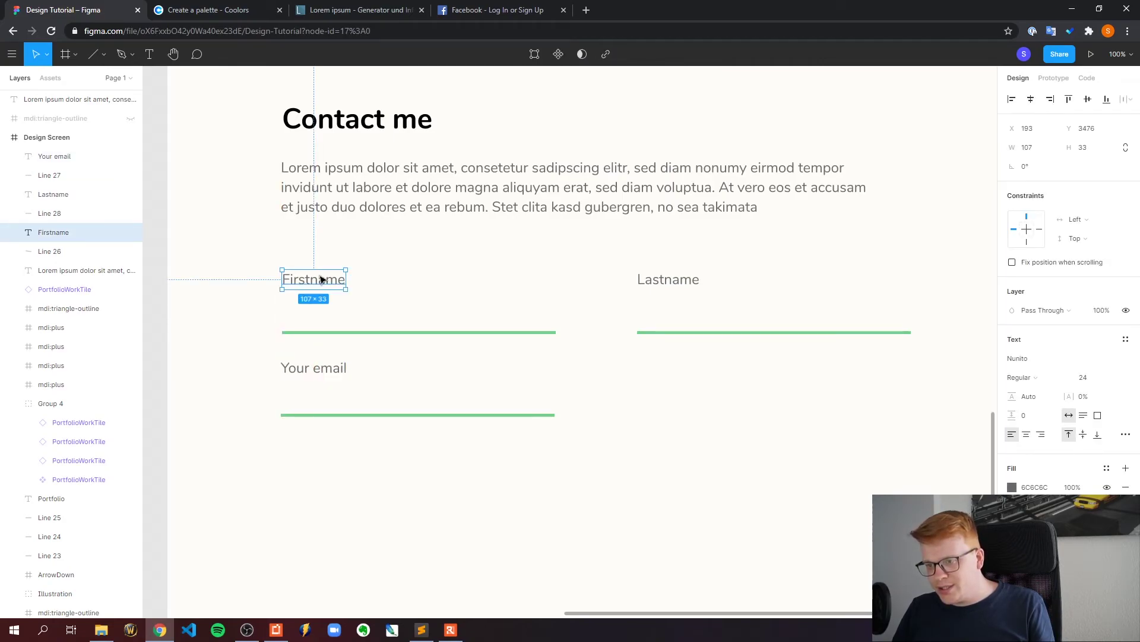
left_click_drag(319, 279, 319, 280)
left_click(400, 252)
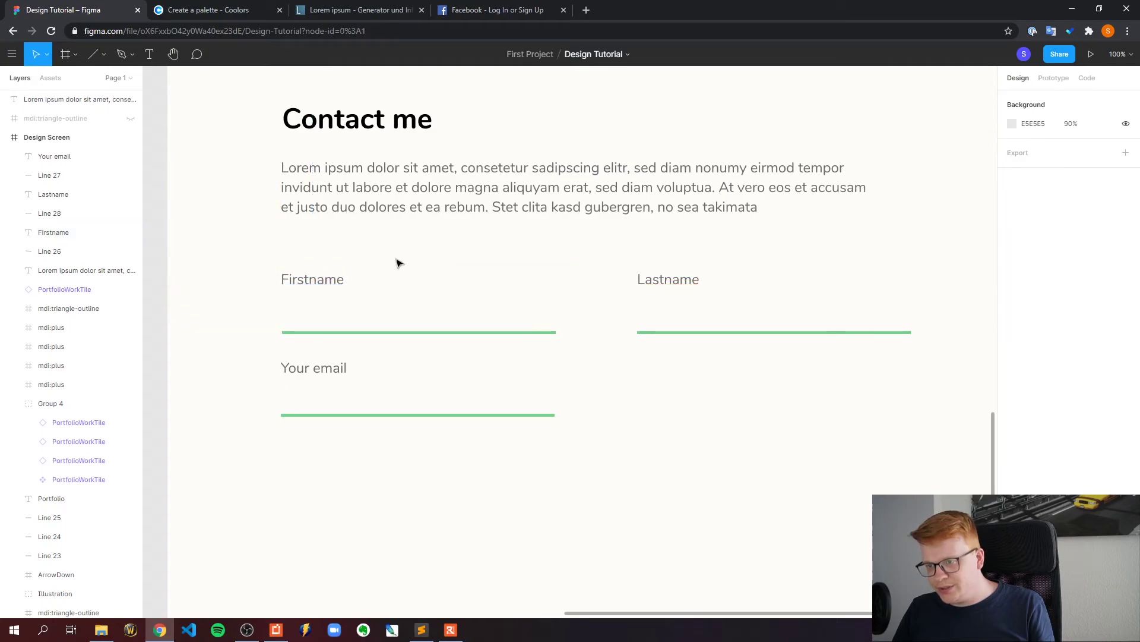
Step: Move the Your email label and line further down, aligned with the Firstname line above
left_click(546, 333)
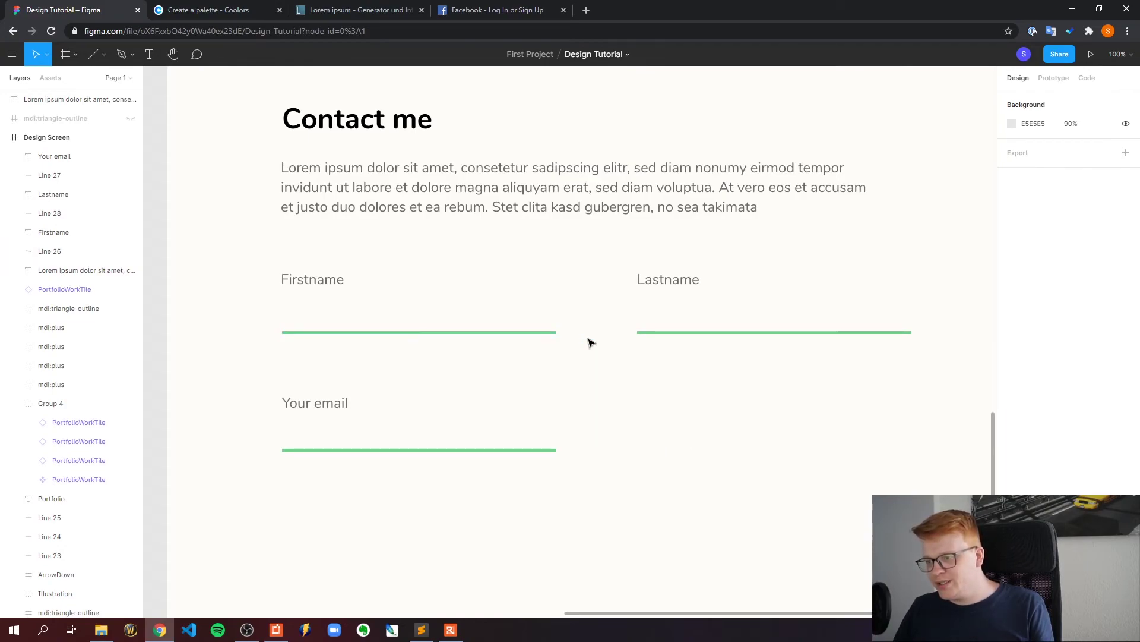
scroll(888, 413, "up", 4)
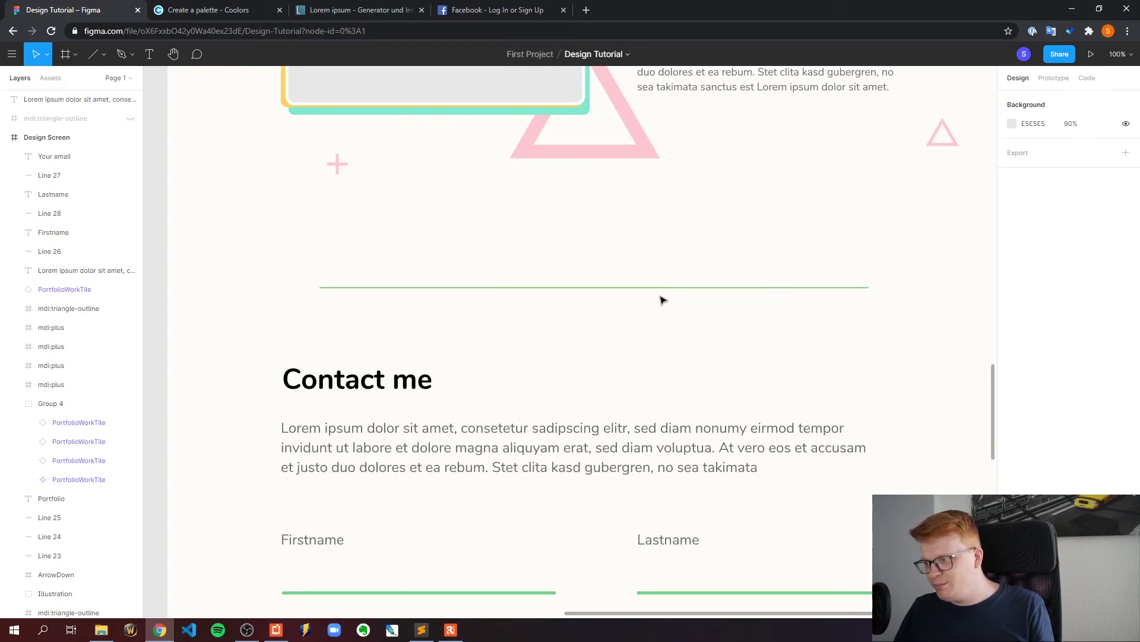
scroll(701, 339, "down", 4)
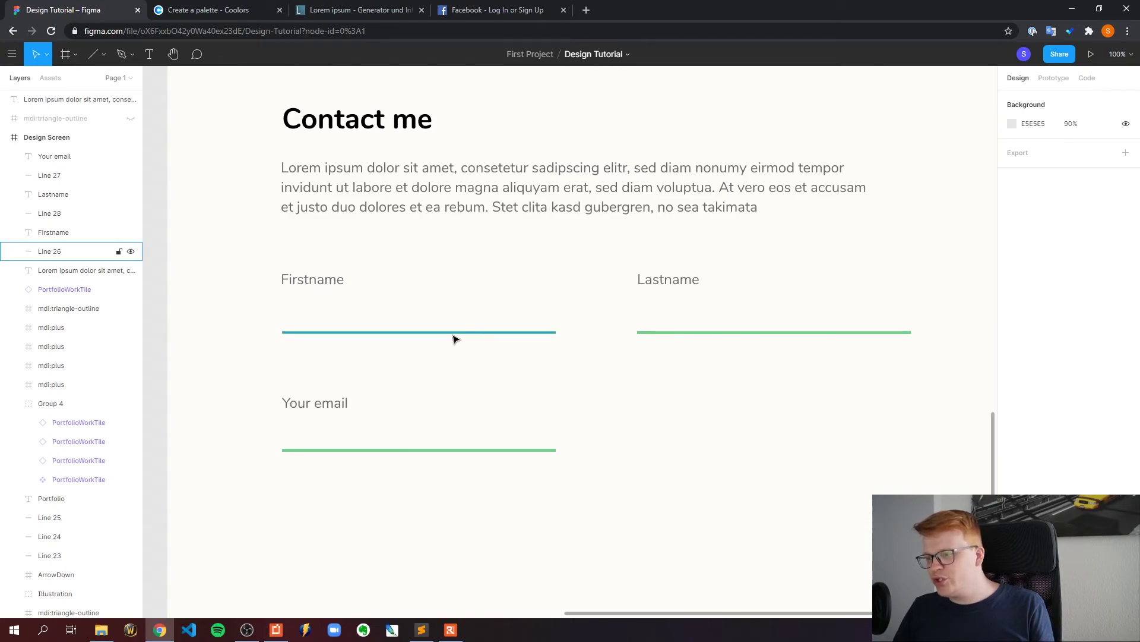
left_click(313, 287)
key("Escape")
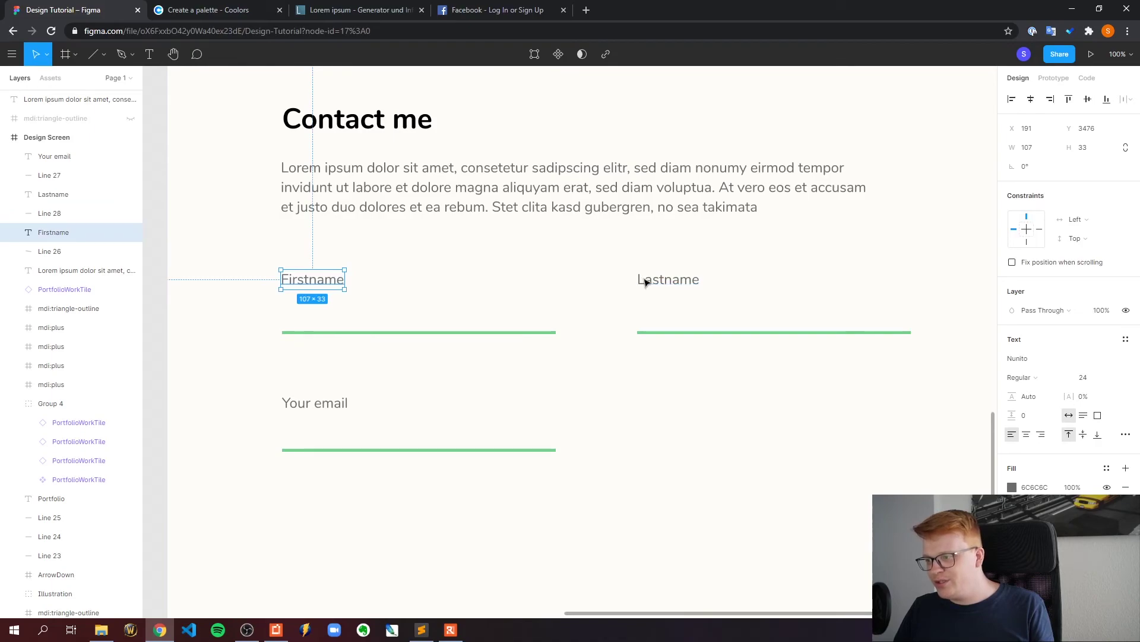
left_click(387, 437)
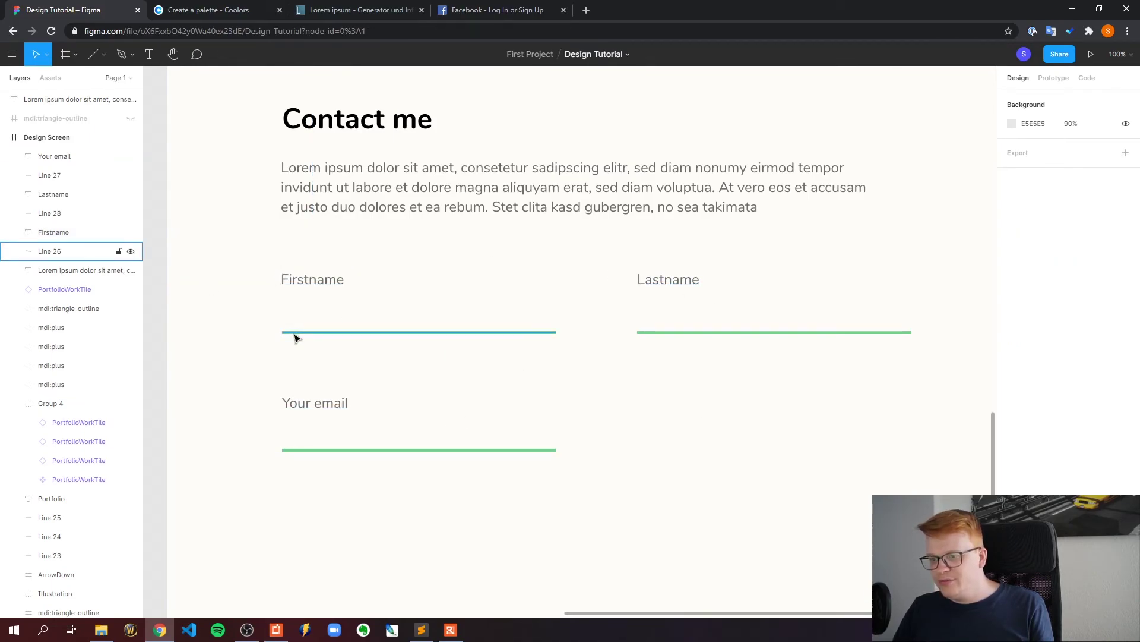
Step: Draw a 461 × 58 rectangle on top of the Firstname line and give it a green fill
left_click(104, 54)
left_click(104, 84)
mouse_move(282, 297)
left_mouse_down()
mouse_move(313, 331)
mouse_move(557, 331)
left_mouse_up()
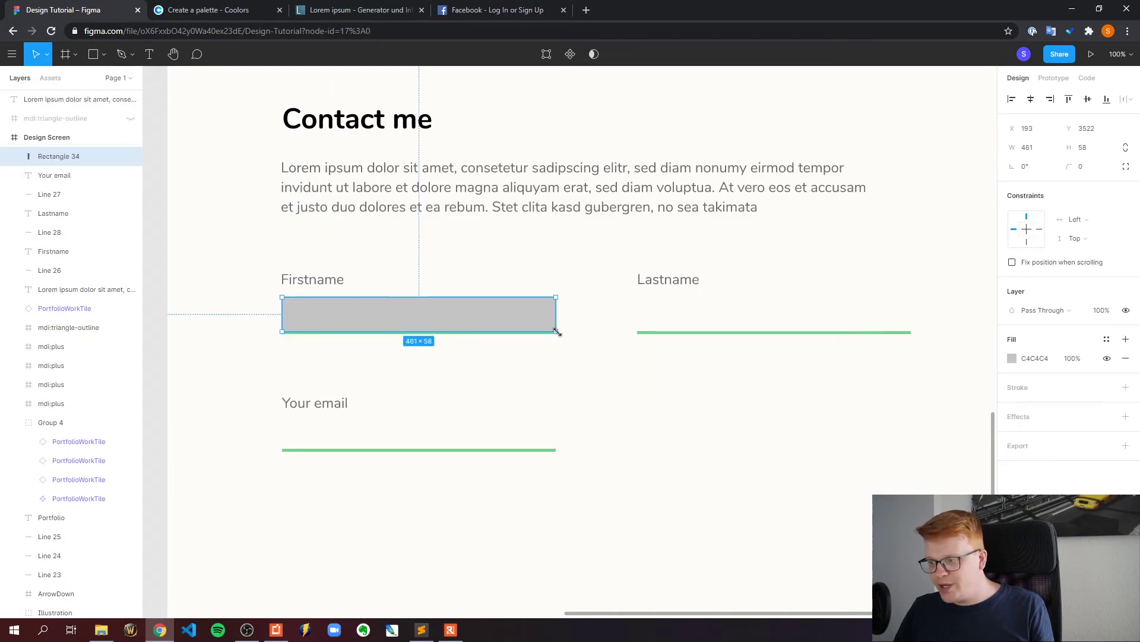
left_click(1012, 358)
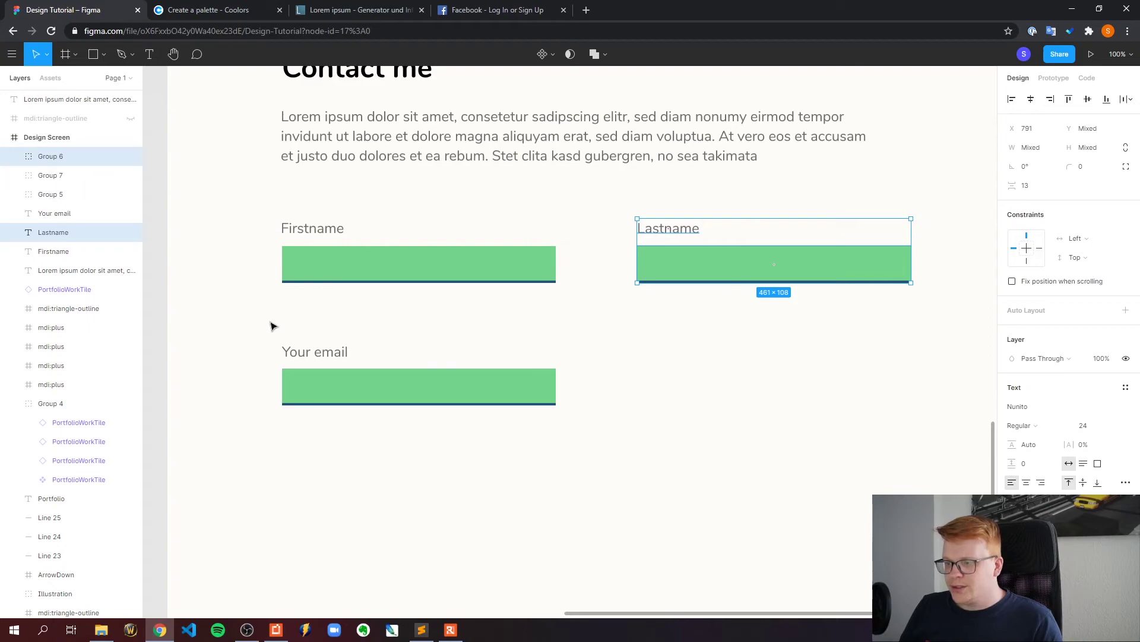
Step: Stack the Lastname field directly beneath Firstname, with the Your email field spaced evenly below it
left_click_drag(273, 323, 337, 480)
left_click_drag(692, 277, 337, 364)
left_click_drag(348, 486, 348, 449)
left_click(664, 417)
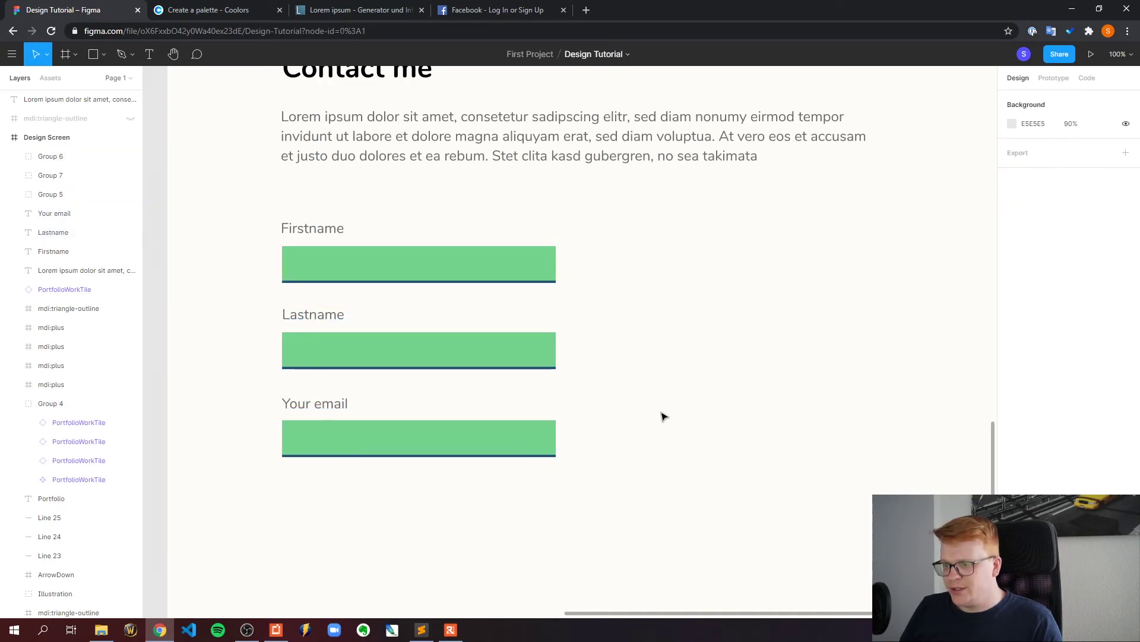
Step: Shift the field labels down so they sit close above their green input boxes
left_click_drag(308, 316, 309, 323)
left_click_drag(309, 323, 306, 322)
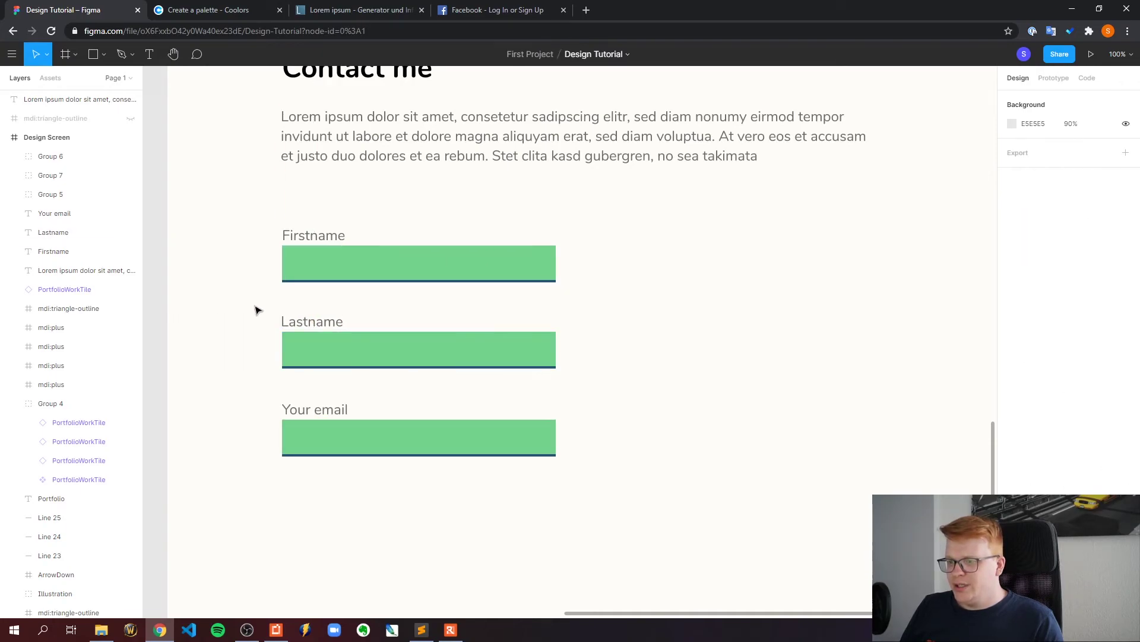
Step: Place the Lastname field beside Firstname in a second column and move the Your email field up beneath Firstname
scroll(743, 330, "down", 3)
scroll(908, 298, "up", 4)
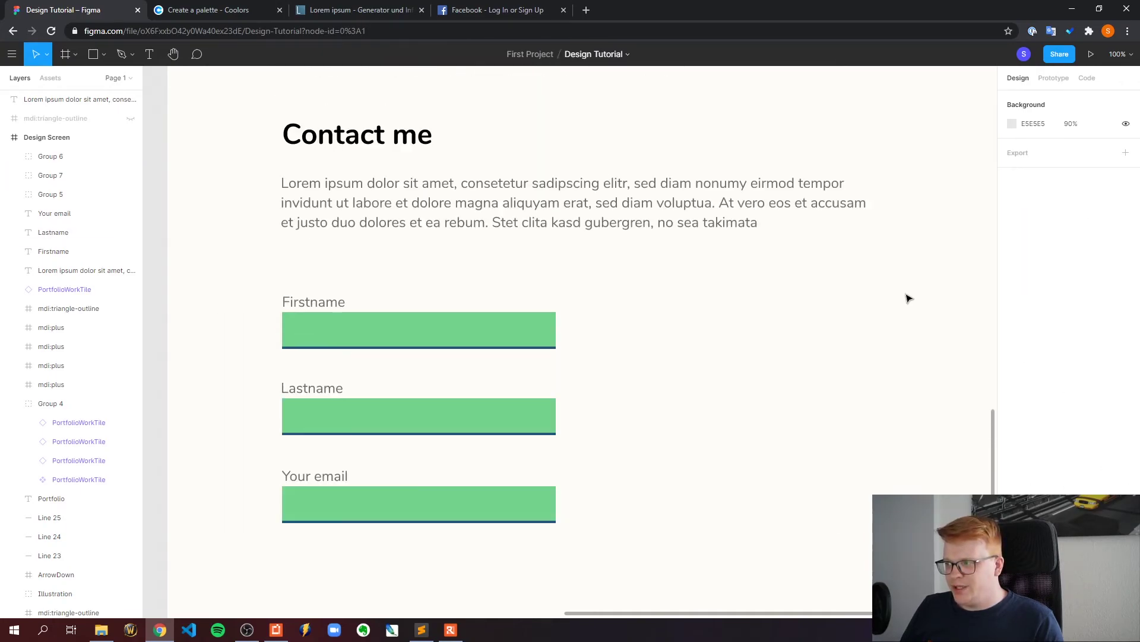
scroll(802, 373, "down", 4)
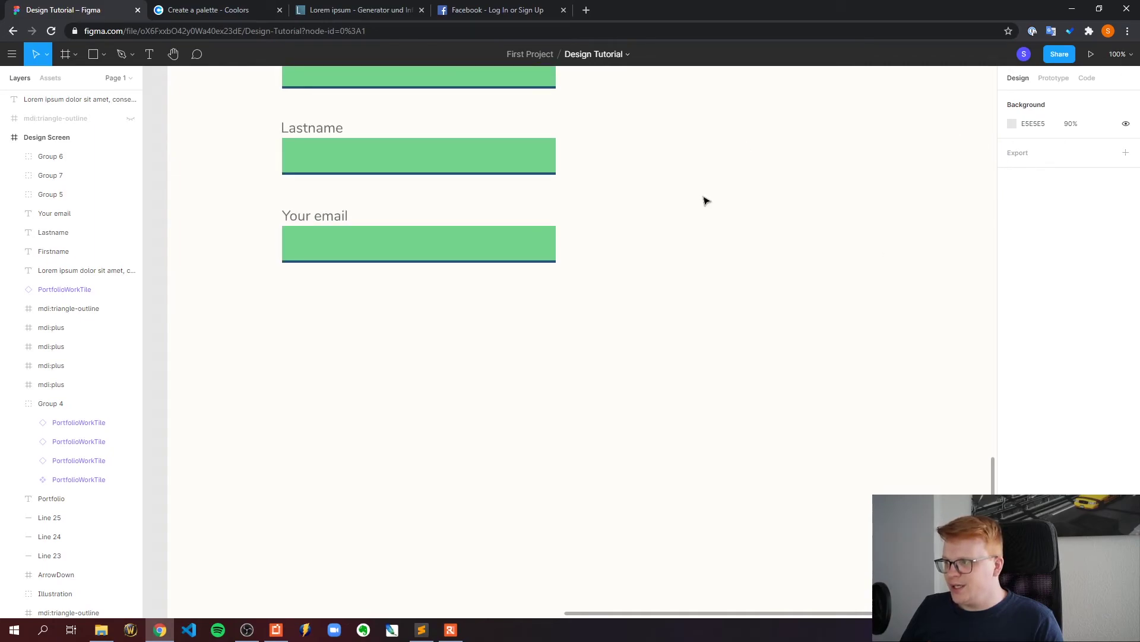
scroll(756, 376, "up", 5)
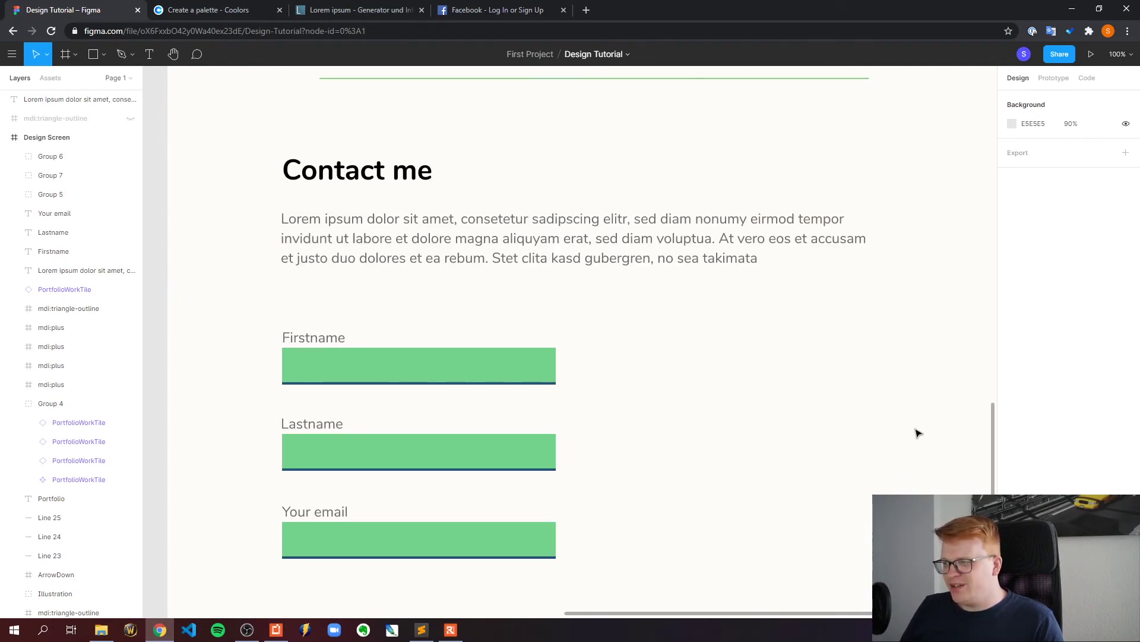
scroll(927, 433, "down", 4)
scroll(805, 378, "up", 2)
left_click_drag(705, 615, 726, 633)
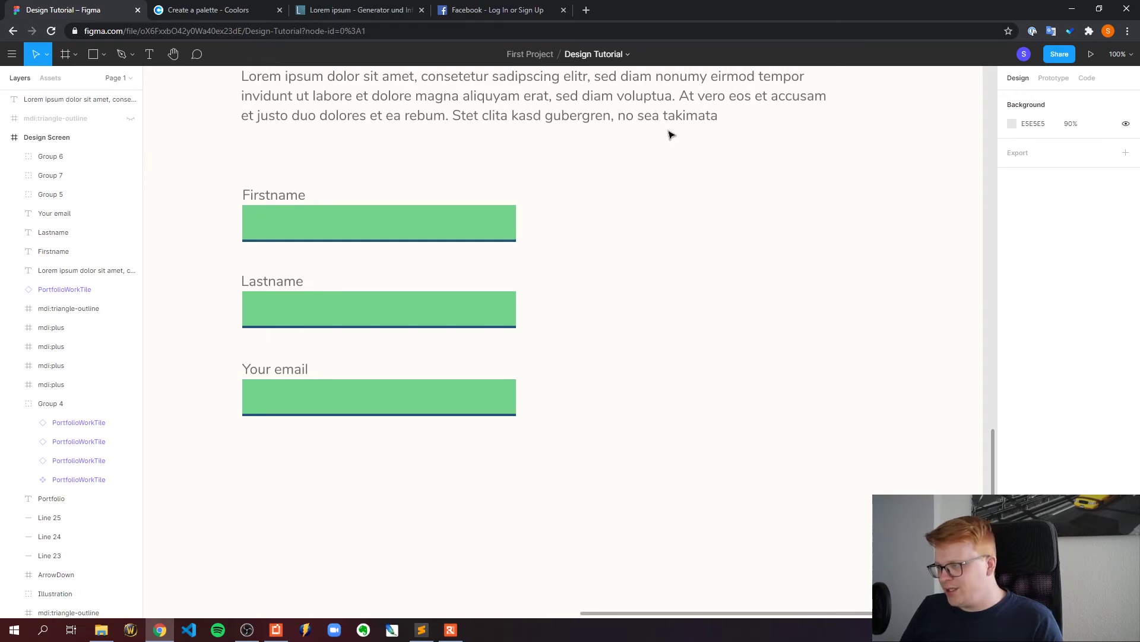
left_click_drag(205, 271, 618, 237)
left_click_drag(359, 402, 356, 308)
key("Escape")
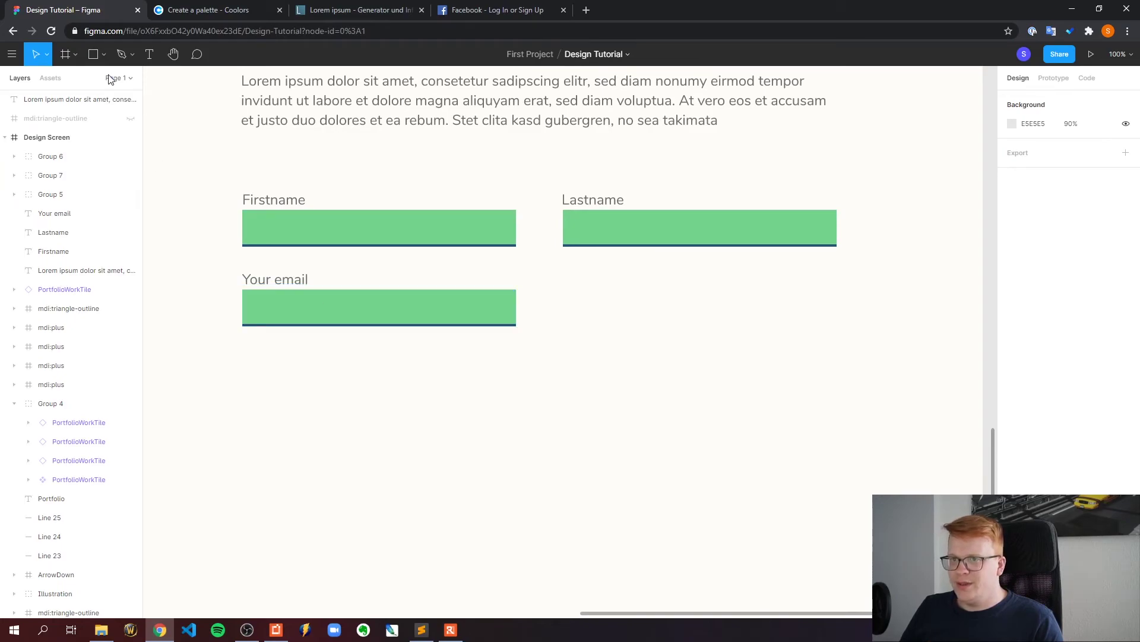
Step: Paste a copy of the email input below it as a tall "Your message" box spanning both columns
left_click(345, 327)
left_click(404, 504)
key("ctrl+v")
left_click_drag(377, 306, 377, 418)
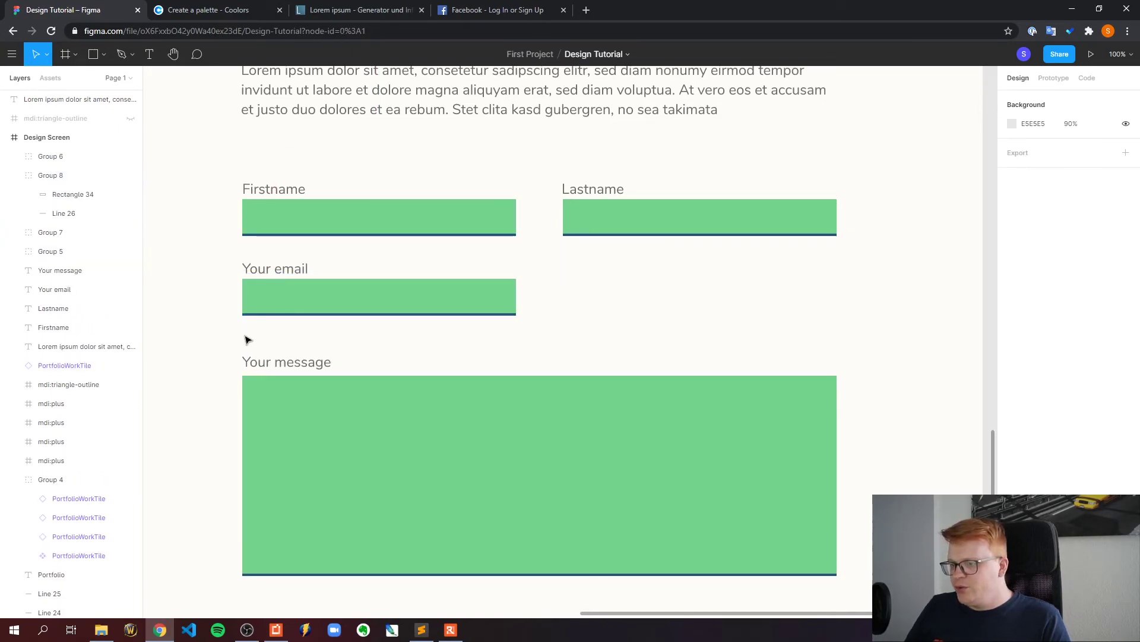
Step: Move the Your message label and box up, closer to the Your email field
scroll(245, 336, "down", 1)
left_click_drag(180, 286, 477, 550)
left_click_drag(446, 451, 445, 440)
left_click(909, 267)
scroll(875, 306, "up", 3)
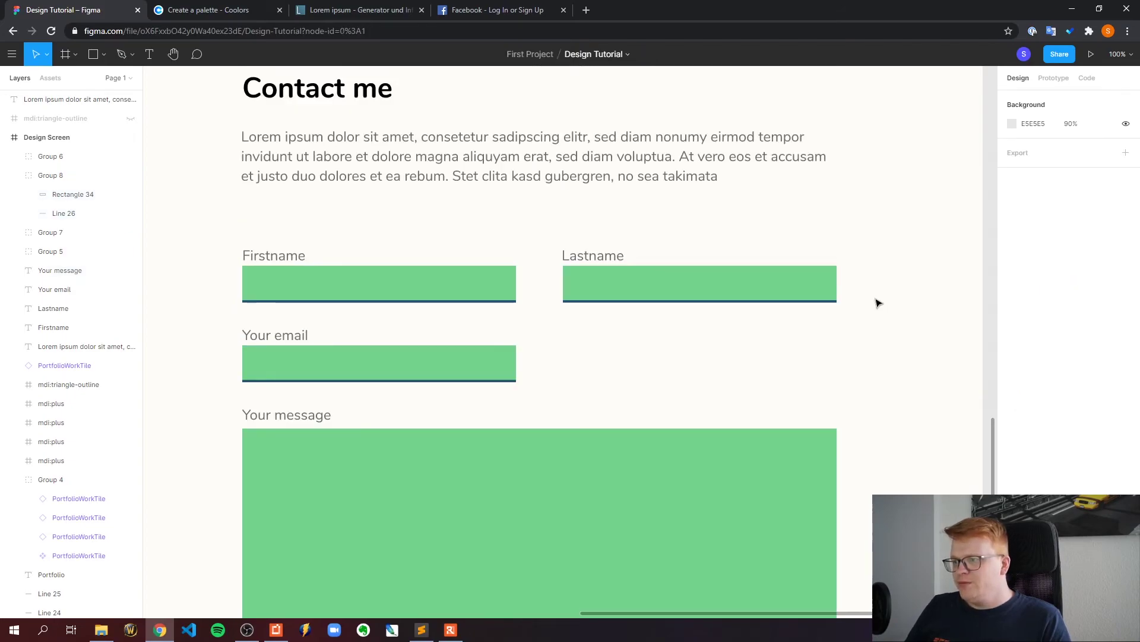
scroll(877, 303, "down", 2)
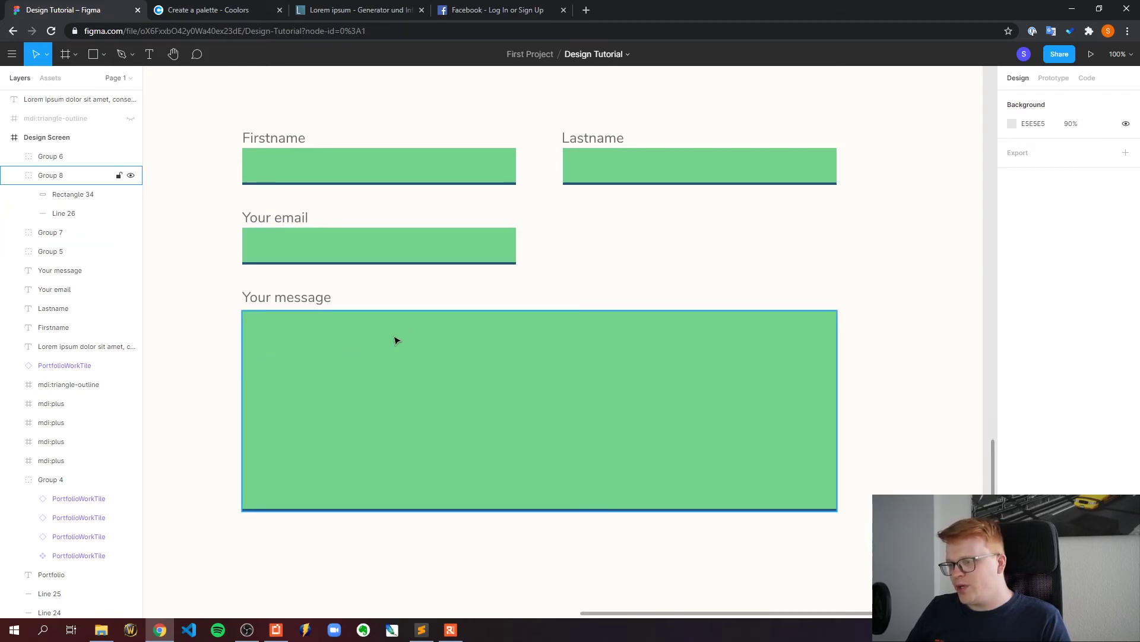
Step: Paste a copy of the hero button below the message box, matching its width, with the text "Contact me now" and a send icon
left_click_drag(994, 469, 991, 113)
left_click(327, 369)
key("ctrl+c")
scroll(468, 407, "down", 20)
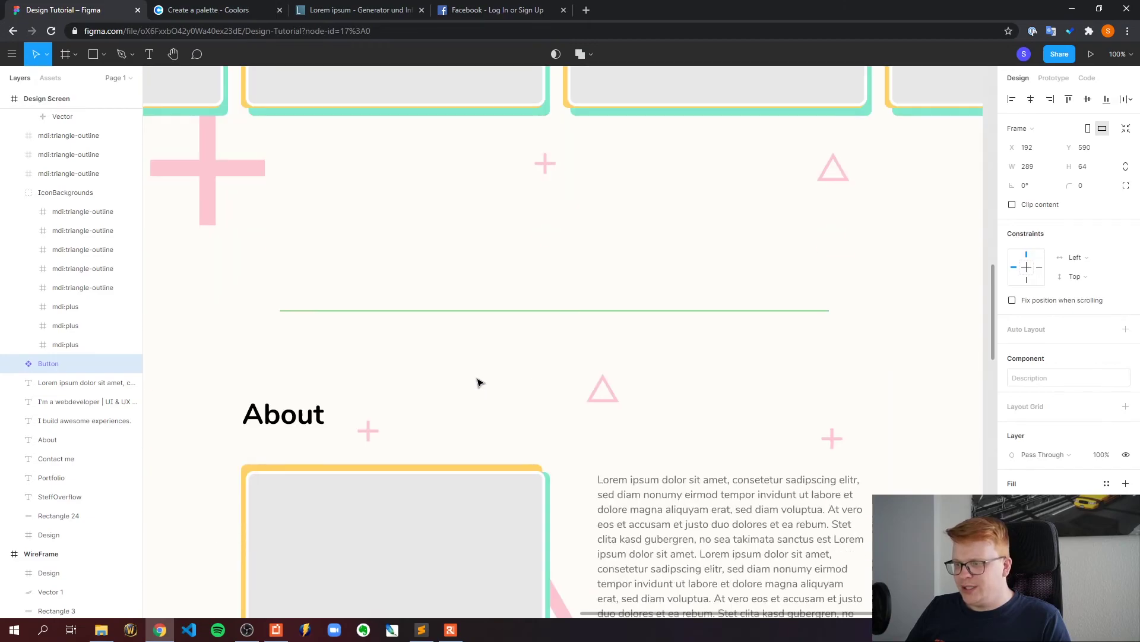
key("ctrl+v")
left_click_drag(550, 355, 311, 380)
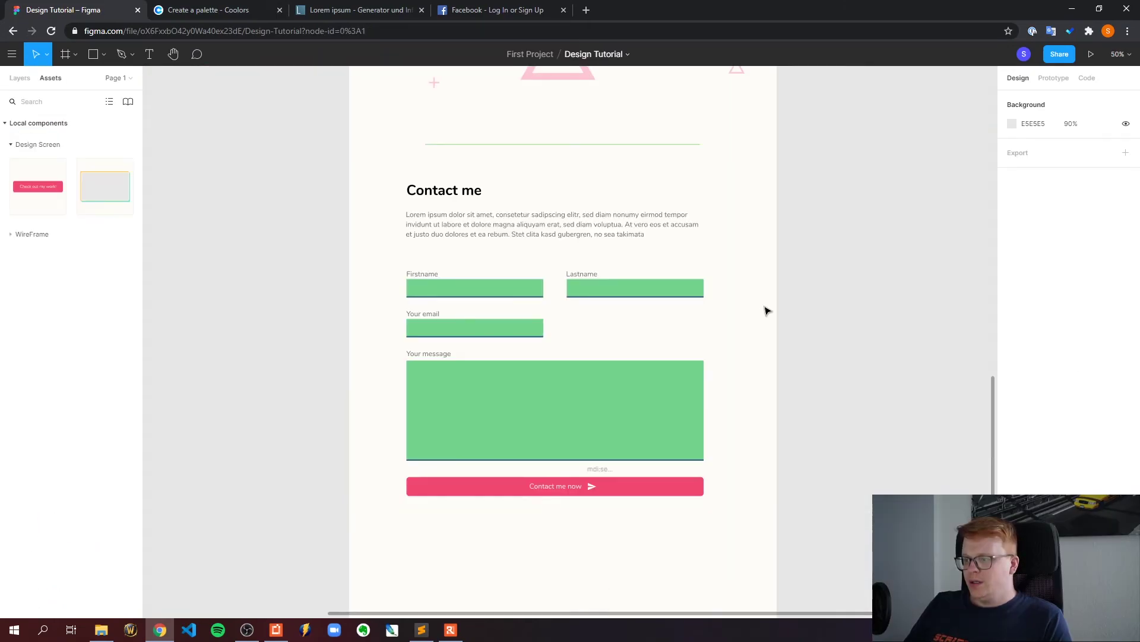
scroll(712, 368, "up", 1)
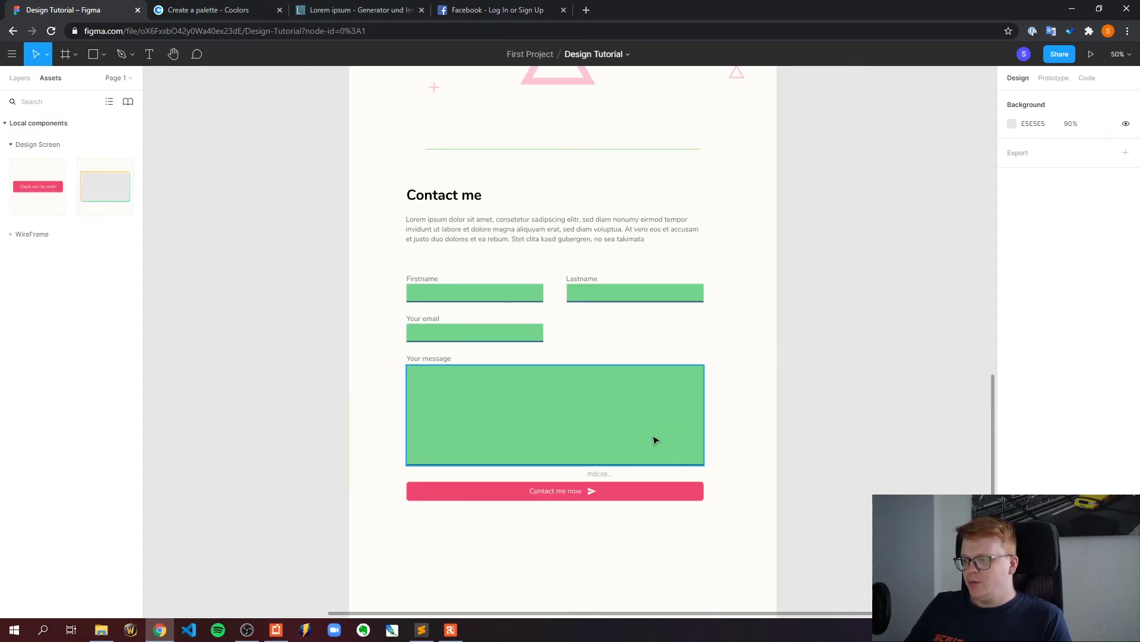
Step: Scatter pink plus and triangle outlines around the Contact me form and layer a large plus behind the message box's upper-right corner
scroll(743, 483, "up", 10)
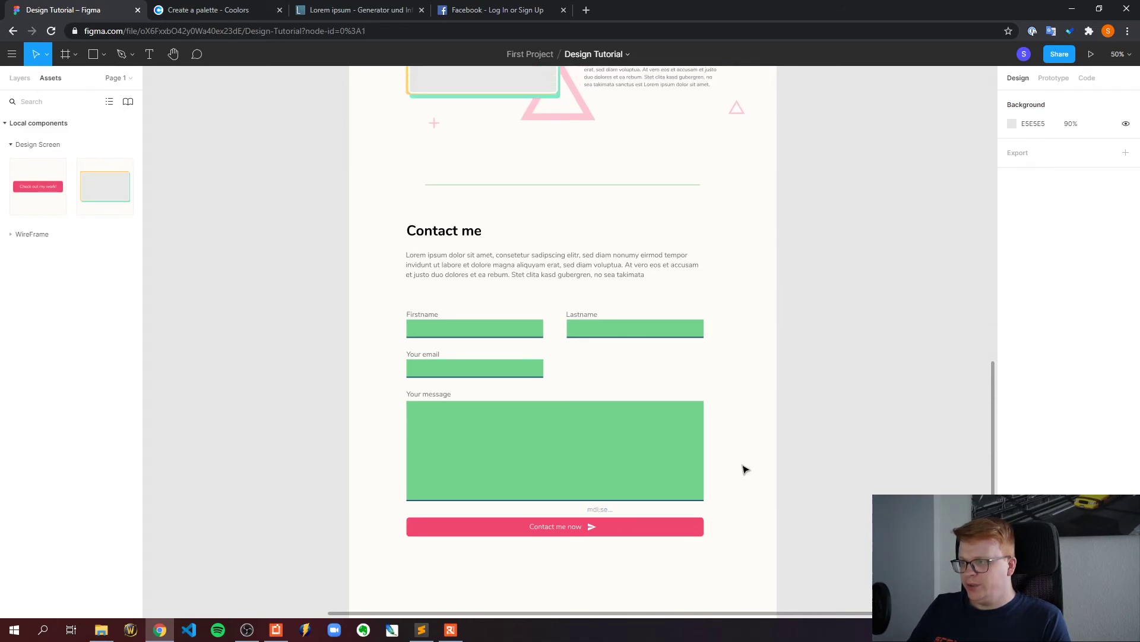
scroll(773, 416, "down", 6)
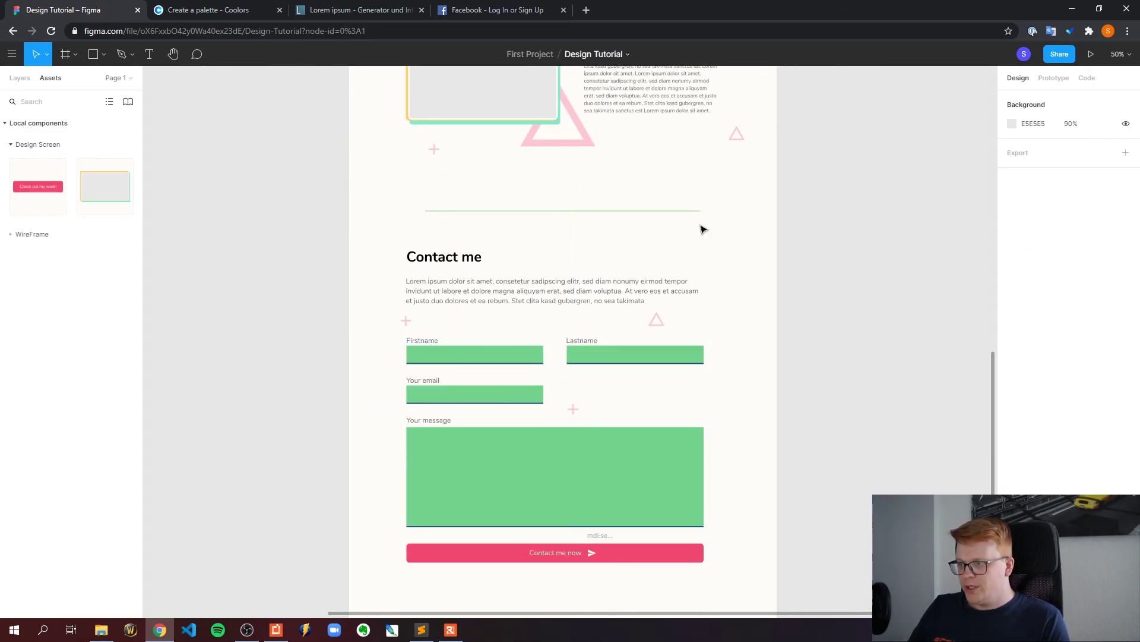
scroll(754, 395, "down", 3)
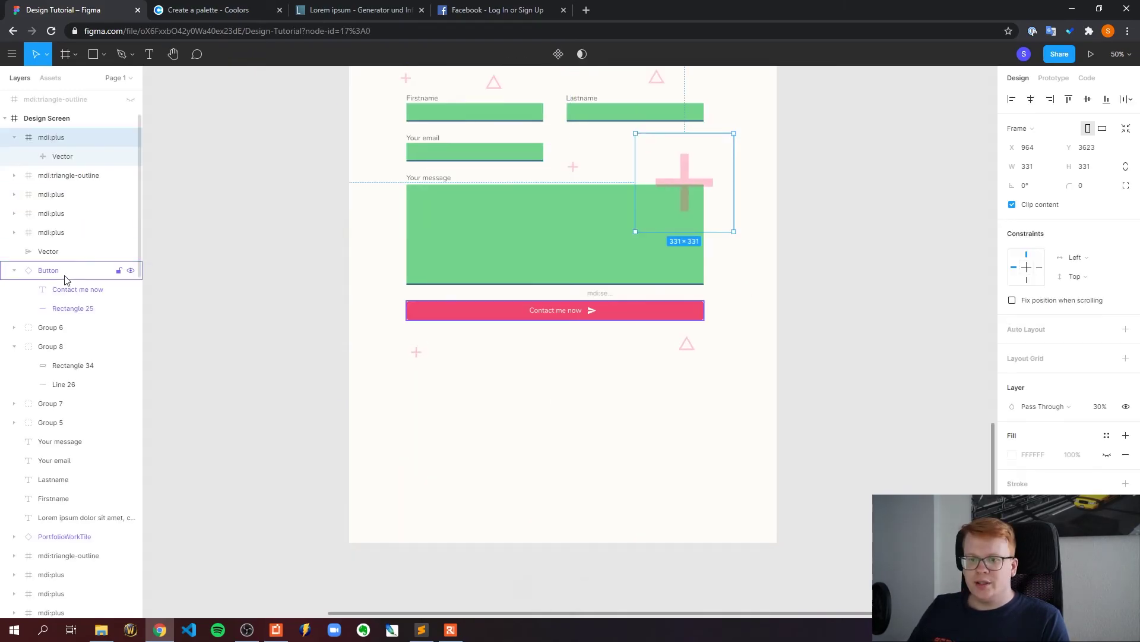
left_click(13, 290)
left_click_drag(687, 224, 705, 224)
left_click_drag(705, 224, 706, 214)
left_click(845, 229)
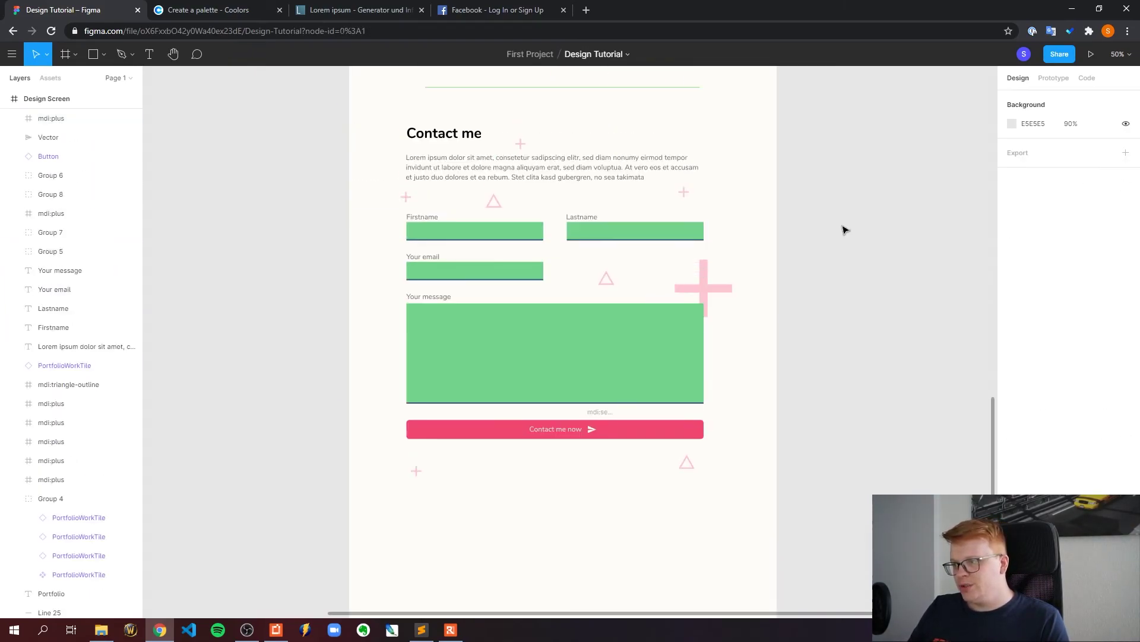
Step: Review the finished design up to the hero section and present the Design Screen as a prototype
scroll(832, 262, "down", 4)
scroll(819, 293, "up", 7)
scroll(828, 276, "up", 10)
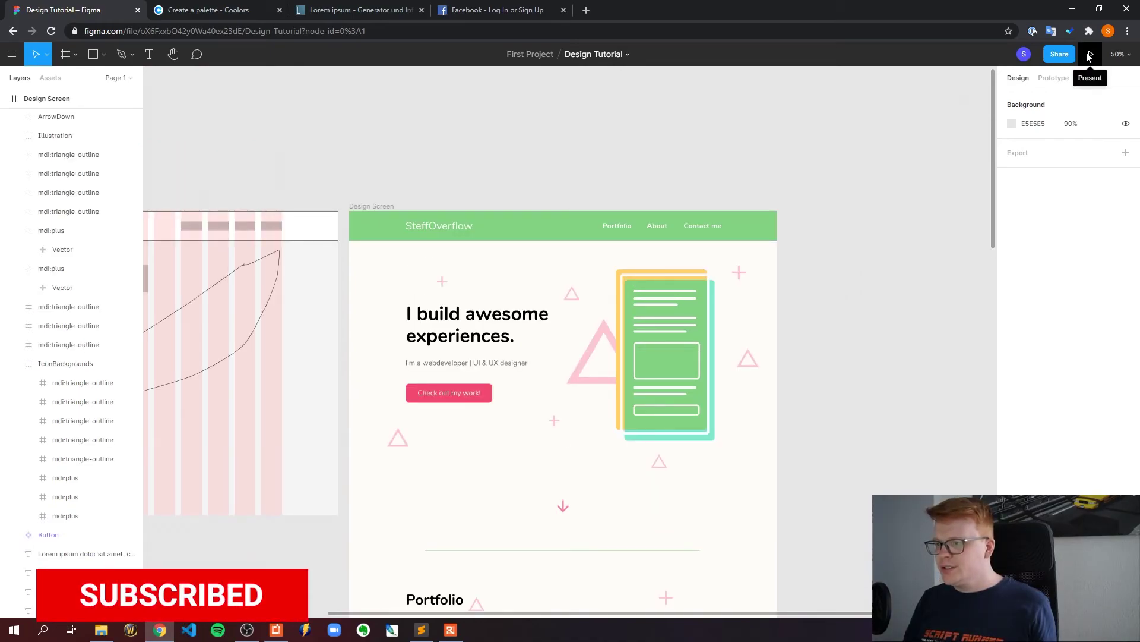
left_click(1089, 55)
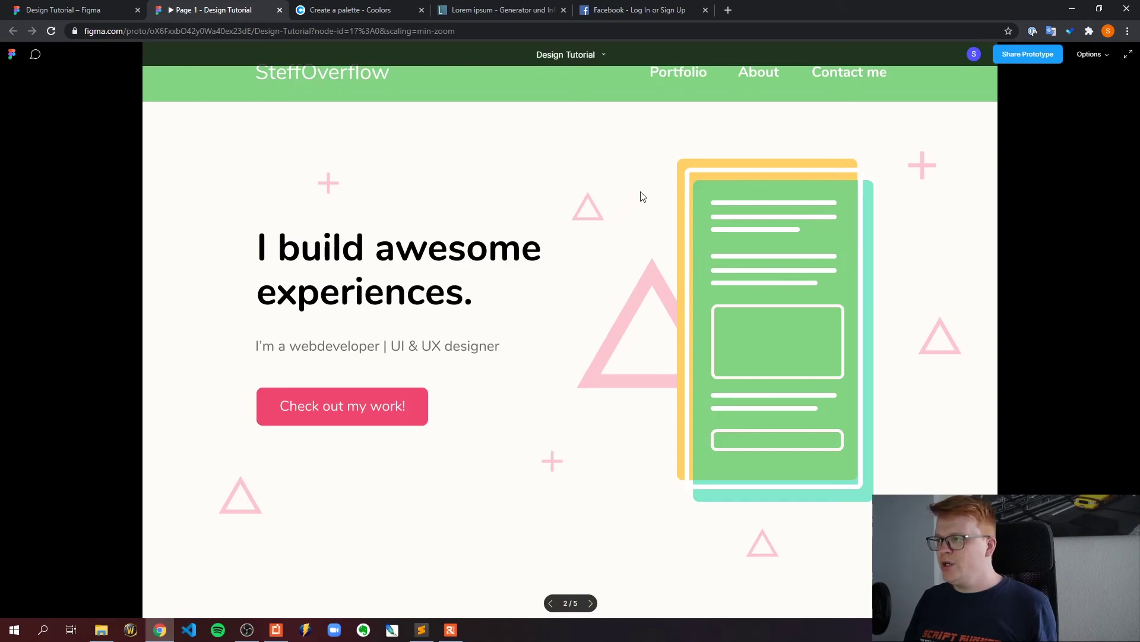